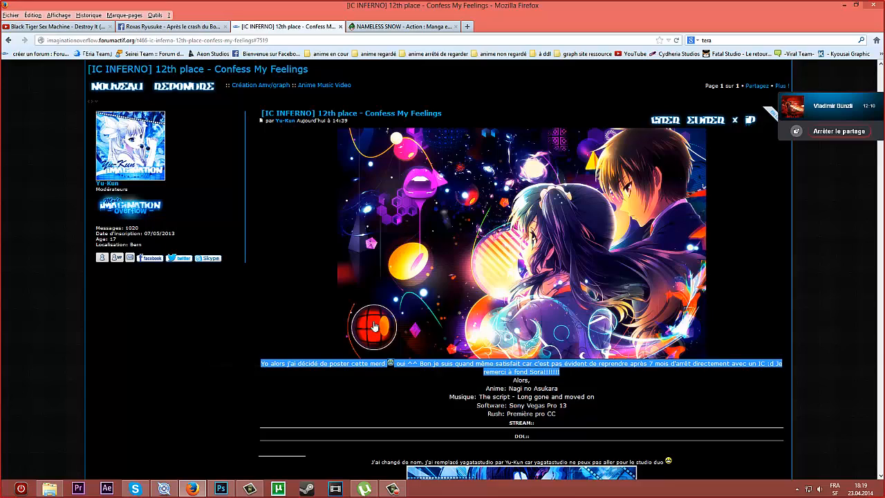
pyautogui.click(373, 325)
pyautogui.scroll(5, 208, 173)
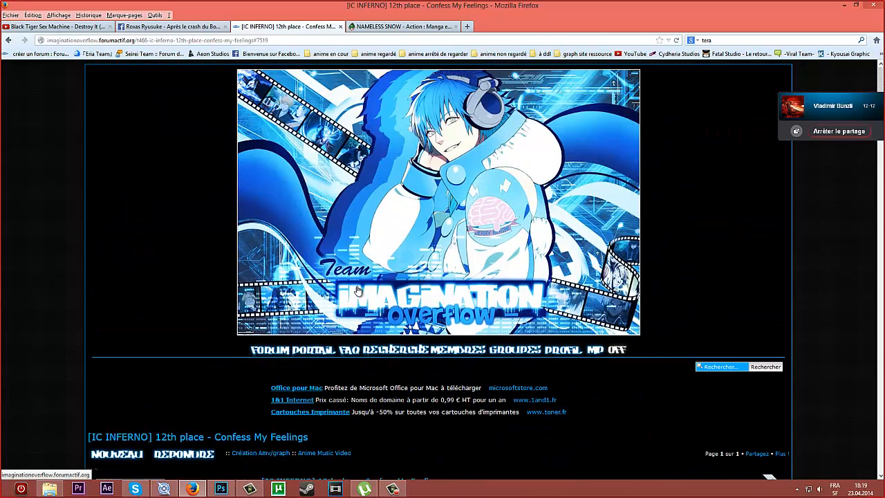
pyautogui.scroll(-4, 551, 264)
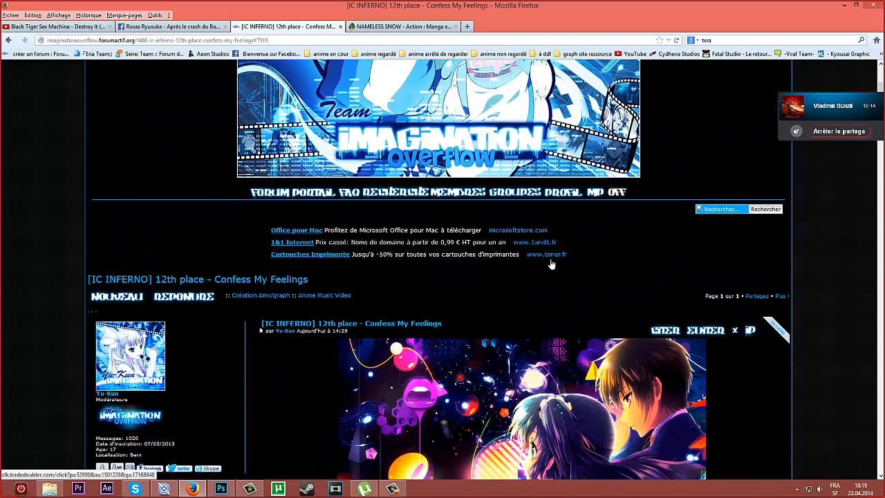
pyautogui.scroll(-5, 551, 264)
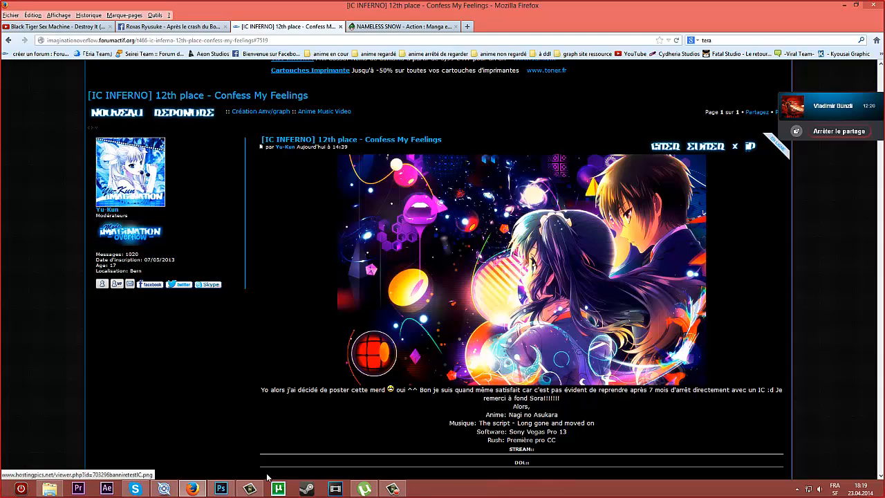
# - In Photoshop, create a white 800 × 500 pixel, 70 pixels/inch, 16-bit RGB document and convert its background to a normal layer
pyautogui.click(222, 489)
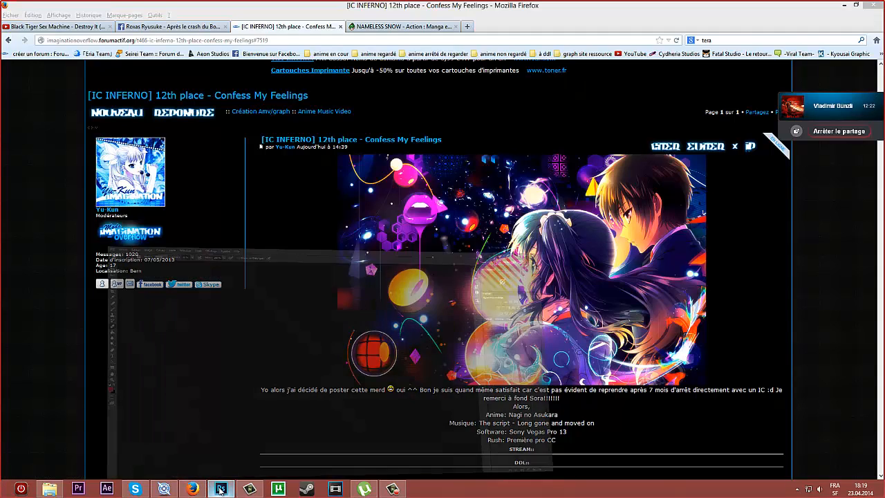
pyautogui.click(221, 489)
pyautogui.click(221, 489)
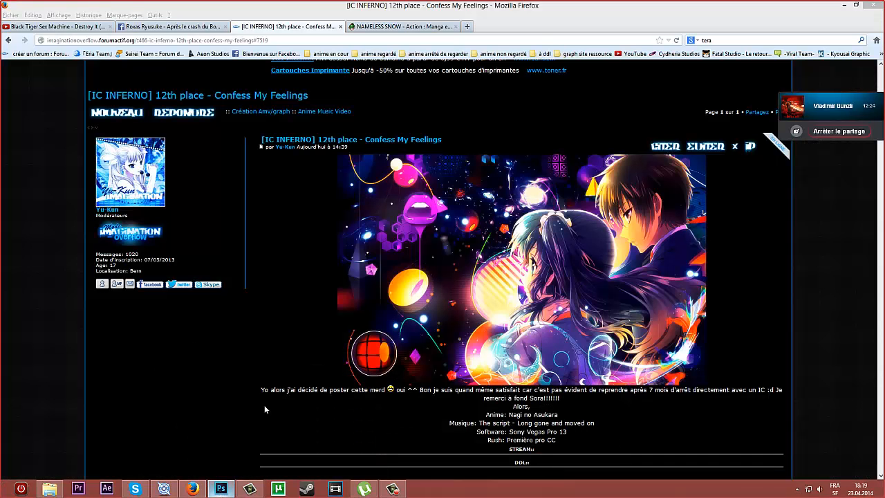
pyautogui.hotkey('ctrl', 'n')
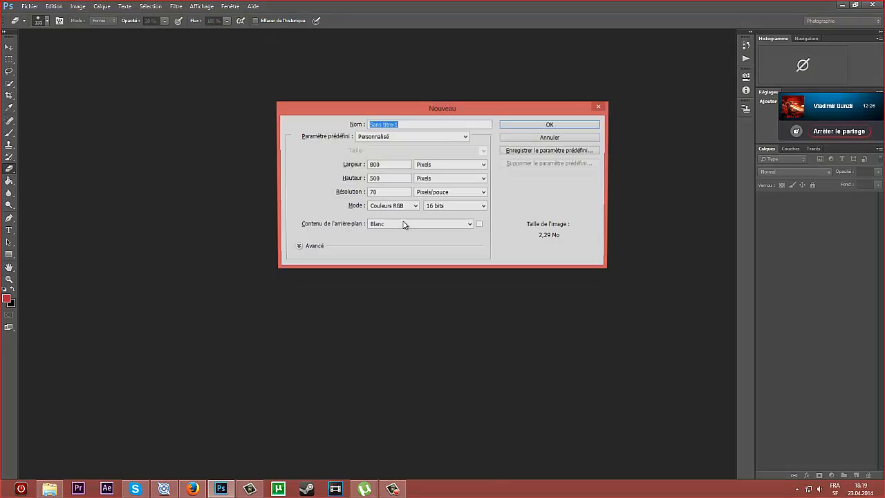
pyautogui.doubleClick(395, 163)
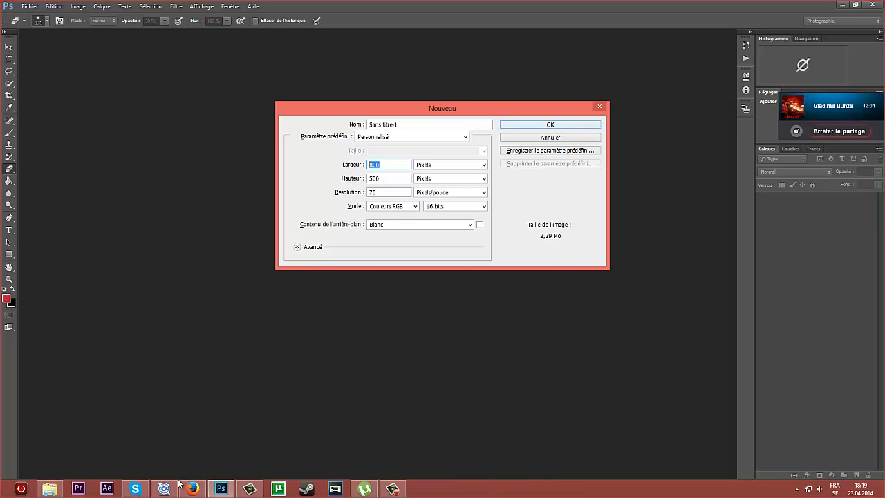
pyautogui.click(546, 125)
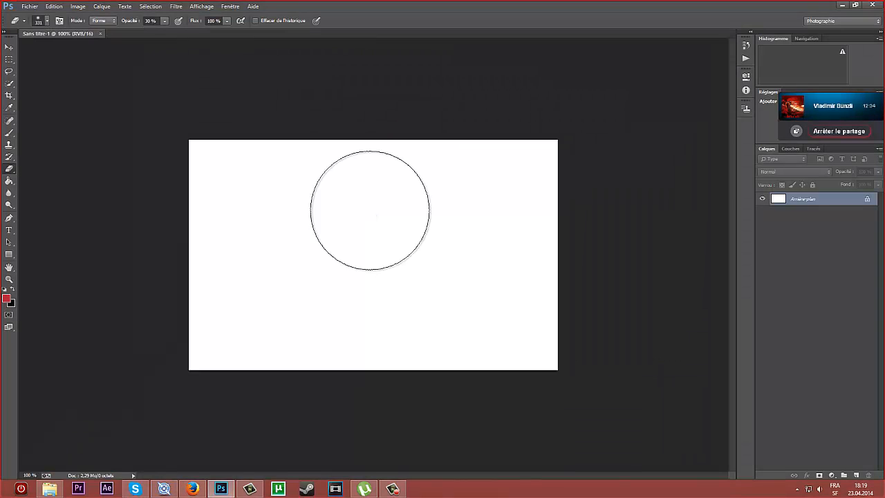
pyautogui.doubleClick(850, 199)
pyautogui.press('Return')
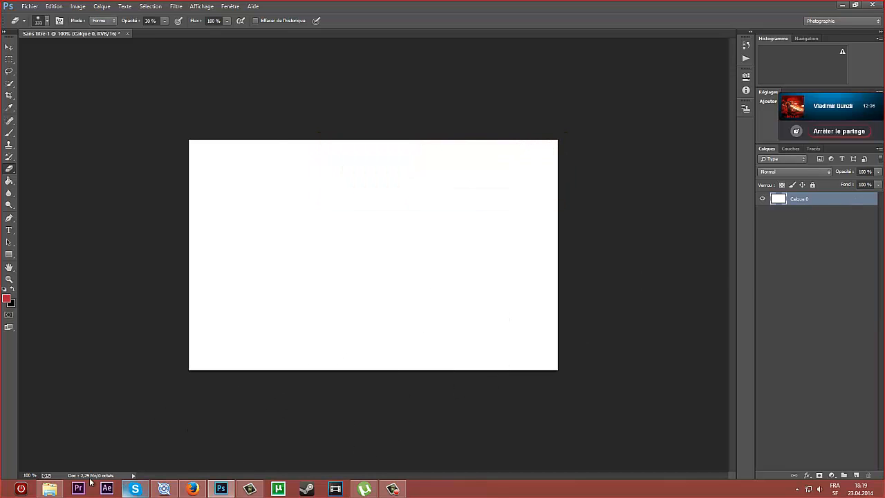
# - From the render folder in File Explorer, open images 553, 556, 557, 569, 591, 599 and 617 as separate Photoshop documents
pyautogui.click(50, 489)
pyautogui.click(462, 250)
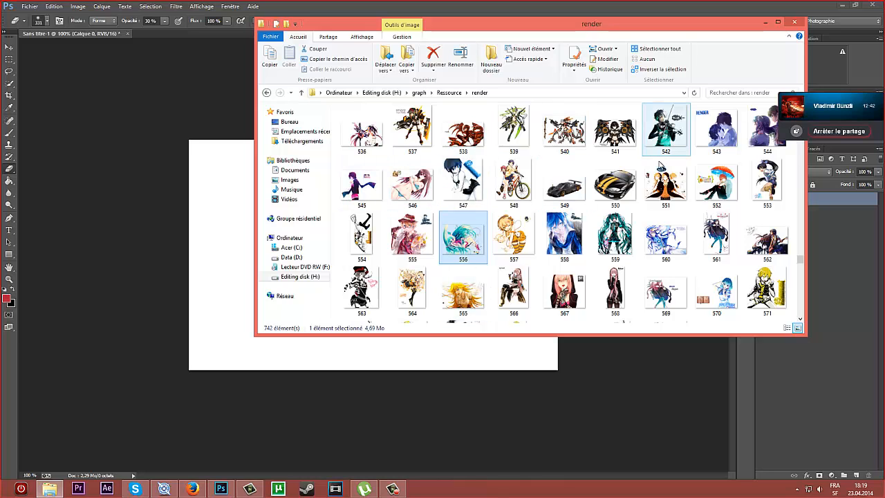
pyautogui.keyDown('ctrl'); pyautogui.click(760, 196); pyautogui.keyUp('ctrl')
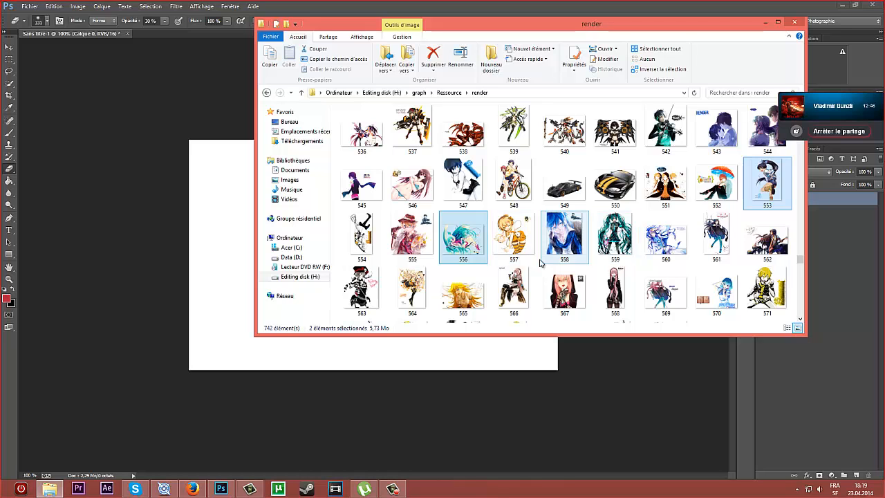
pyautogui.keyDown('ctrl'); pyautogui.click(512, 242); pyautogui.keyUp('ctrl')
pyautogui.keyDown('ctrl'); pyautogui.click(761, 296); pyautogui.keyUp('ctrl')
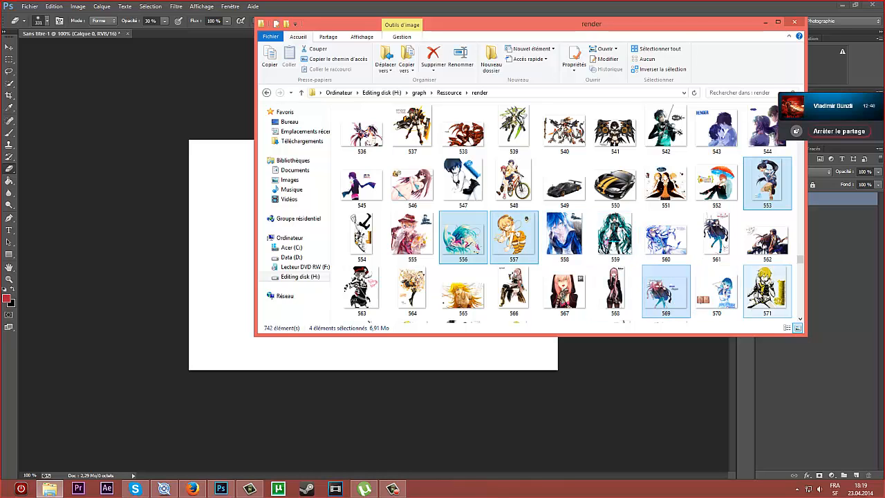
pyautogui.scroll(-4, 757, 296)
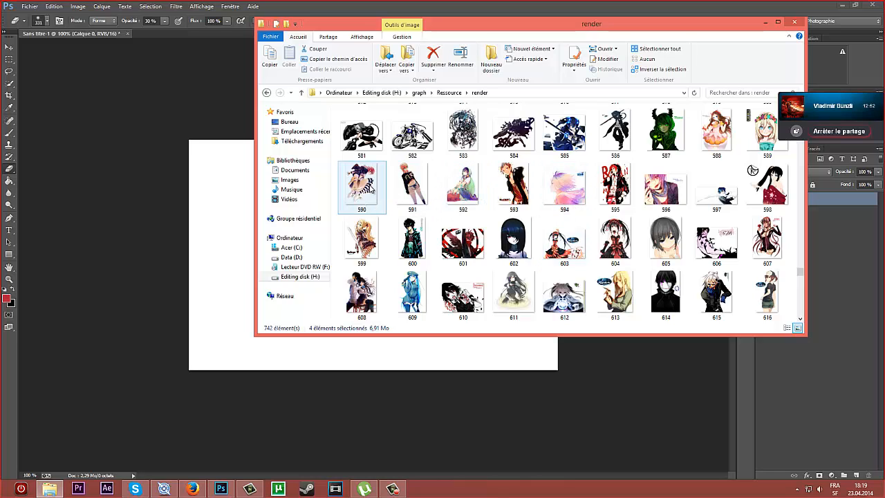
pyautogui.keyDown('ctrl'); pyautogui.click(412, 185); pyautogui.keyUp('ctrl')
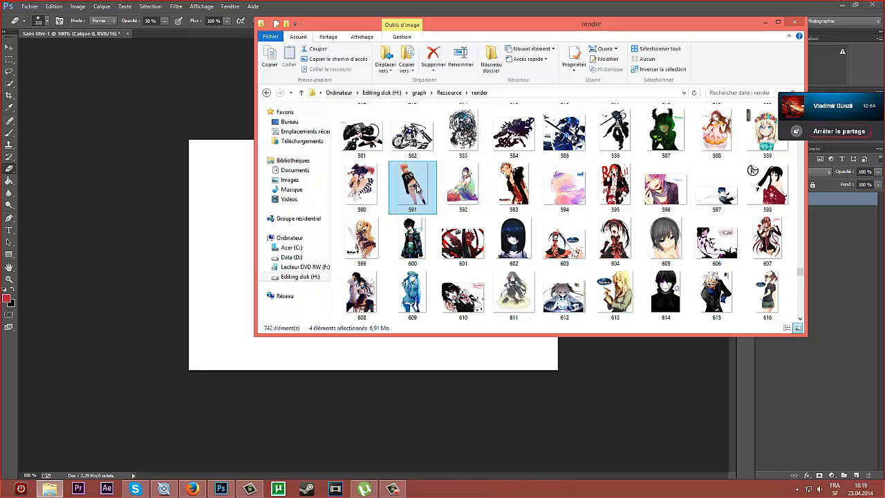
pyautogui.keyDown('ctrl'); pyautogui.click(427, 246); pyautogui.keyUp('ctrl')
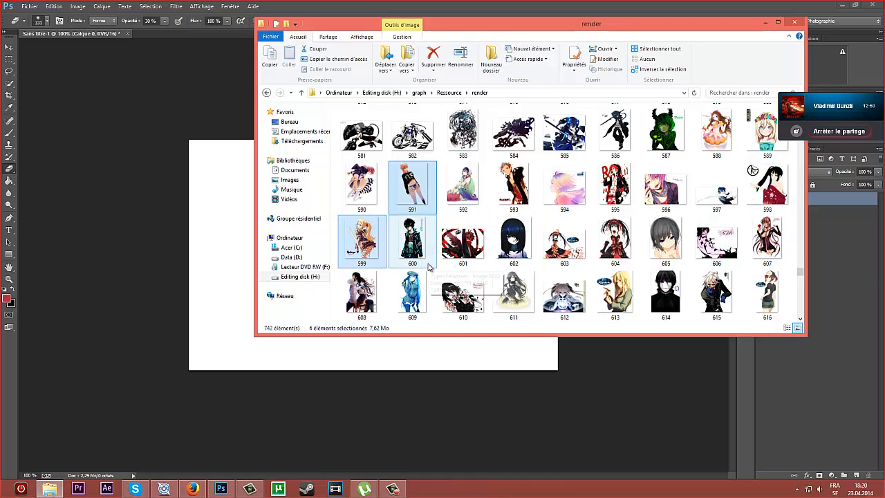
pyautogui.scroll(-2, 431, 261)
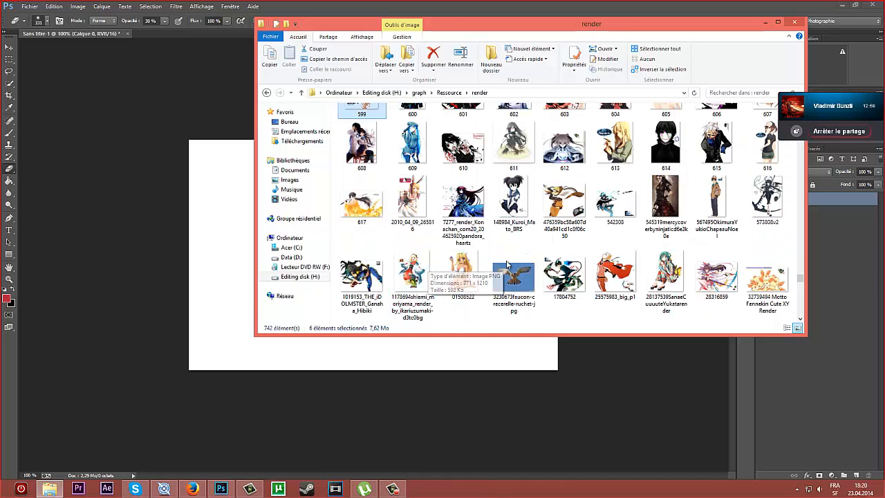
pyautogui.keyDown('ctrl'); pyautogui.click(364, 218); pyautogui.keyUp('ctrl')
pyautogui.moveTo(361, 216); pyautogui.dragTo(186, 32)
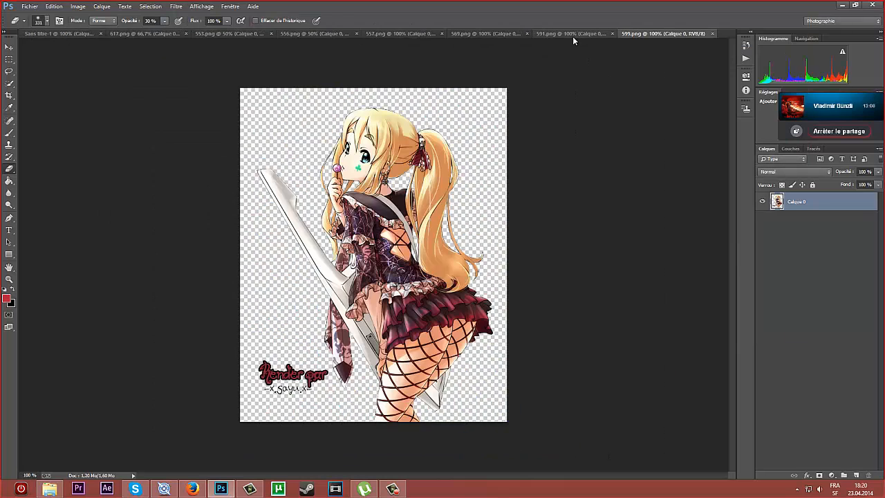
# - Look through the opened render documents and close 591.png
pyautogui.click(571, 36)
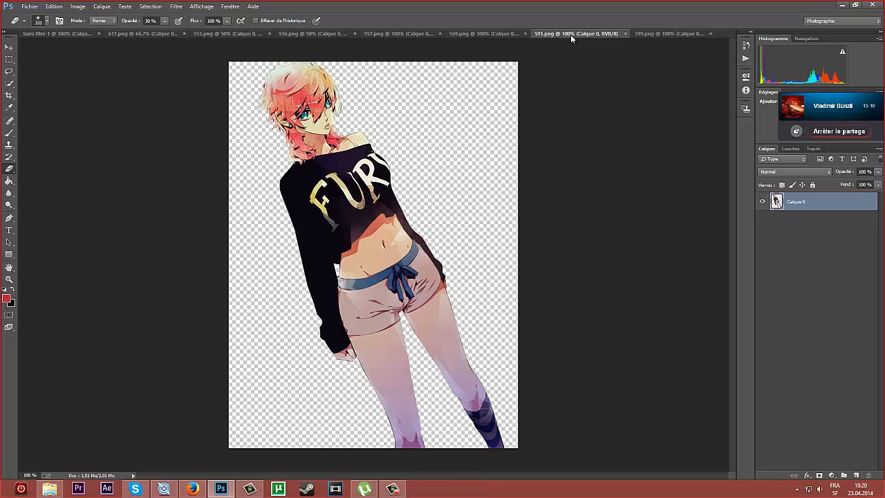
pyautogui.click(497, 32)
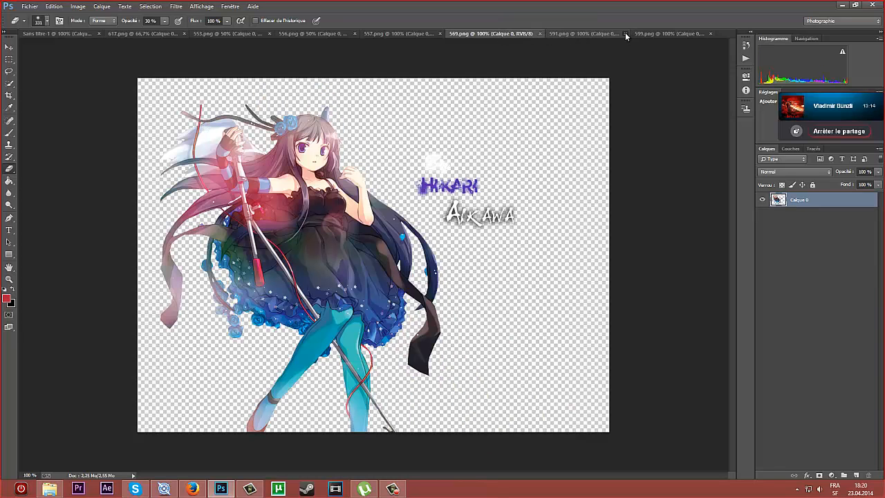
pyautogui.click(625, 33)
pyautogui.click(454, 31)
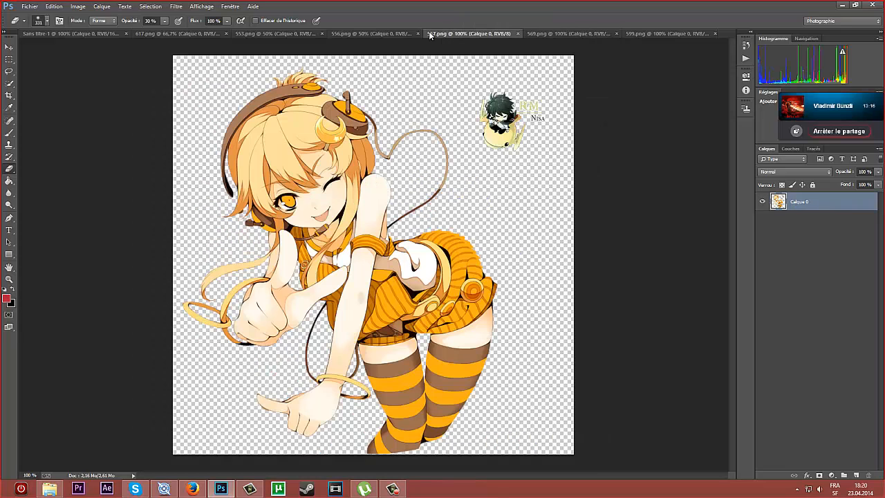
pyautogui.click(398, 32)
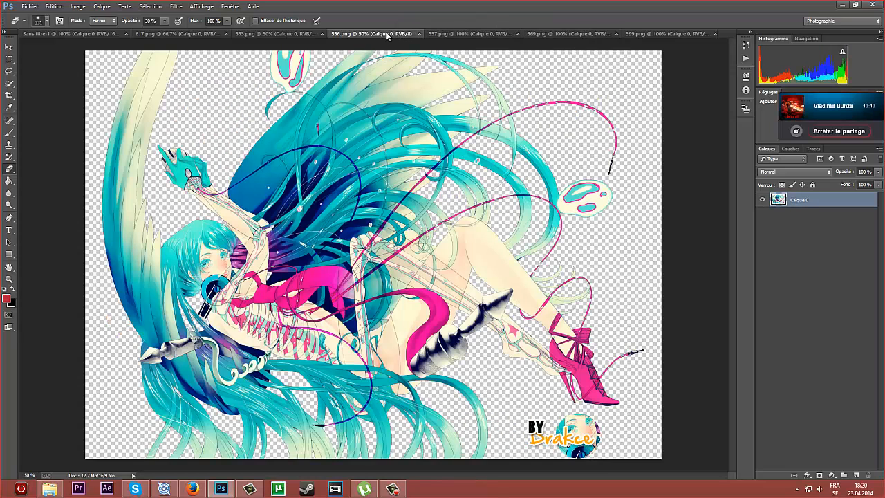
pyautogui.click(301, 34)
pyautogui.click(203, 35)
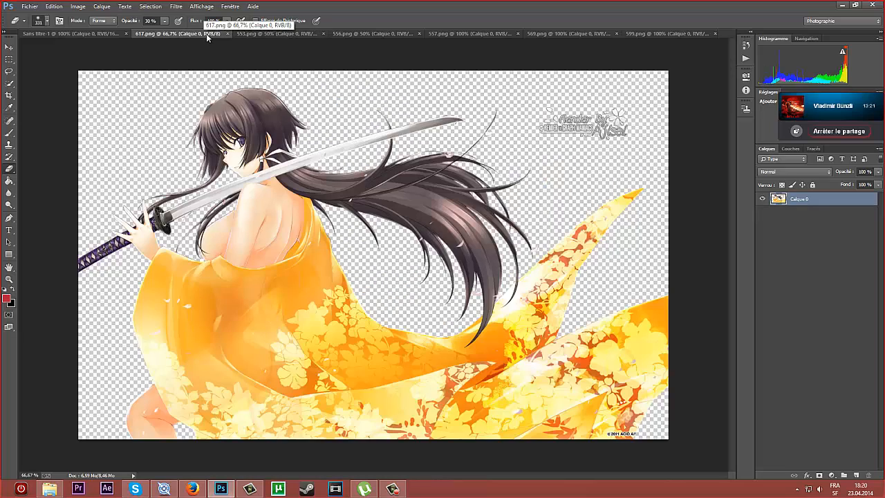
# - Close 553.png, 556.png, 557.png and 599.png, keeping the 617.png and 569.png renders open
pyautogui.click(312, 33)
pyautogui.click(324, 33)
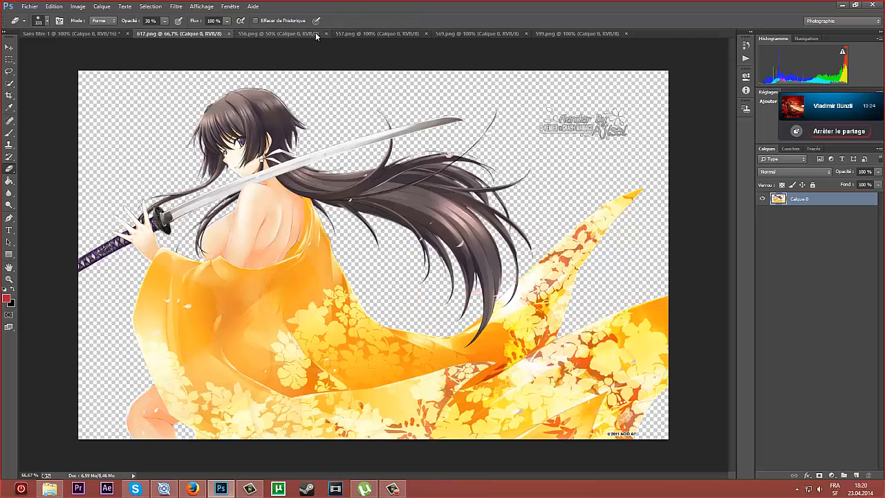
pyautogui.click(315, 32)
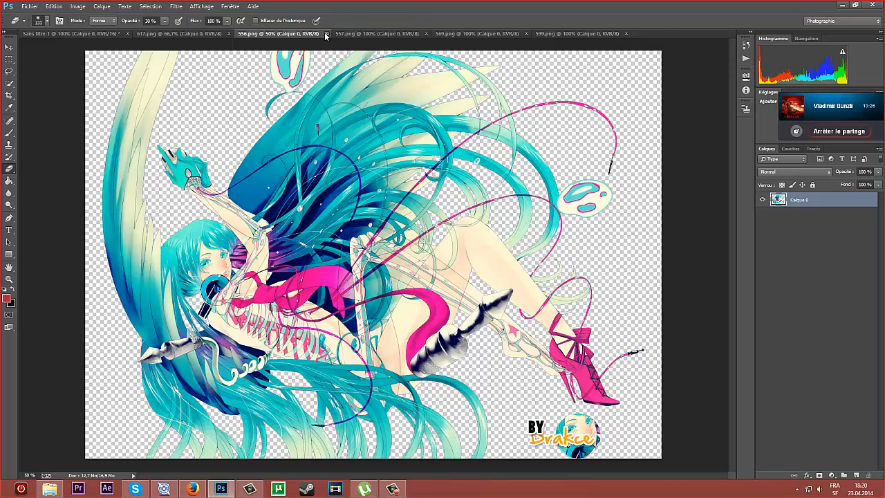
pyautogui.click(326, 33)
pyautogui.click(303, 34)
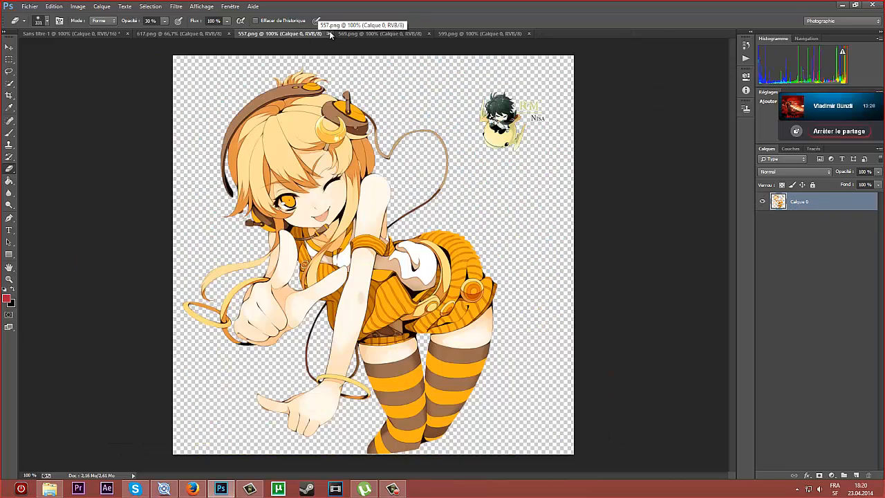
pyautogui.click(329, 33)
pyautogui.click(389, 32)
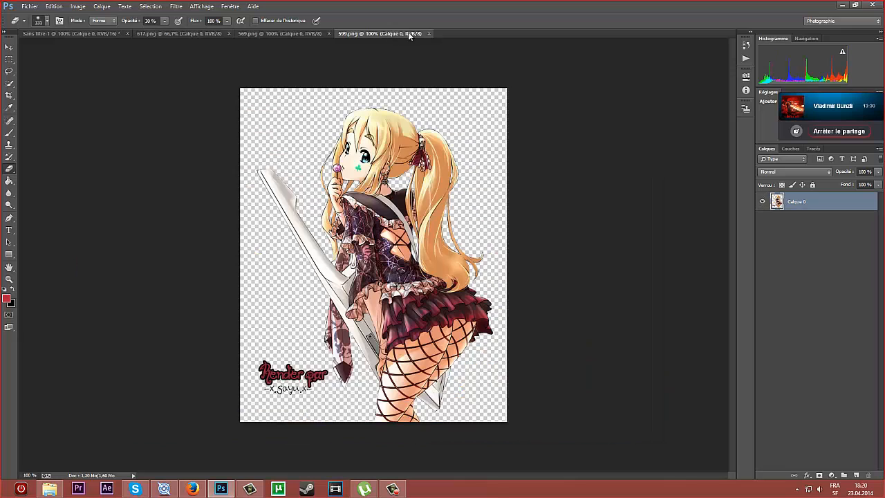
pyautogui.click(428, 33)
# - Delete the credit text and white mark beside the girl in 569.png using rectangular selections
pyautogui.click(9, 46)
pyautogui.click(9, 59)
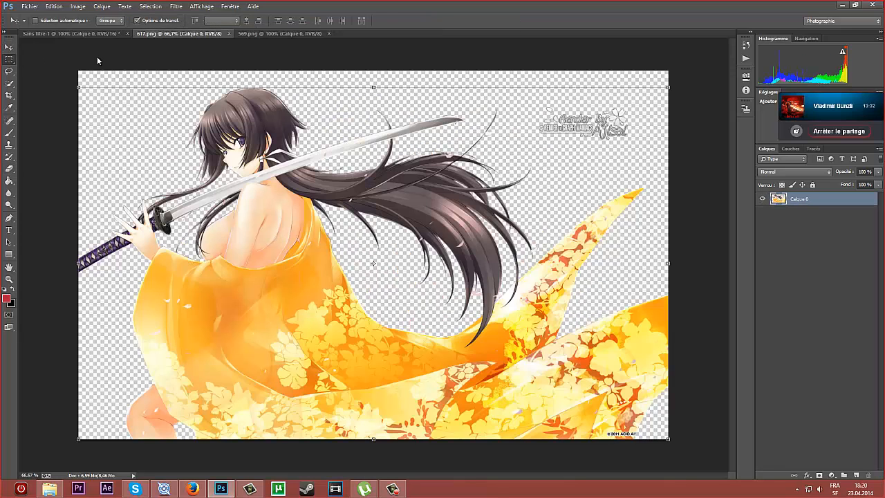
pyautogui.click(297, 34)
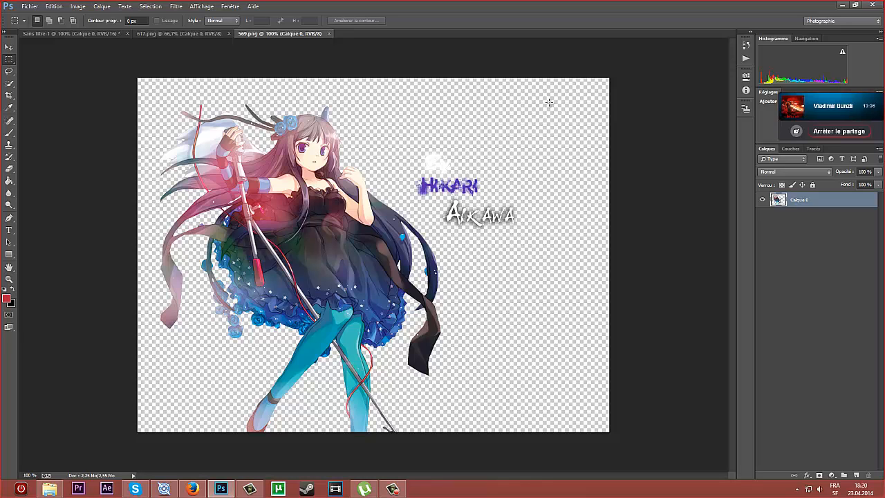
pyautogui.moveTo(549, 99); pyautogui.dragTo(439, 232)
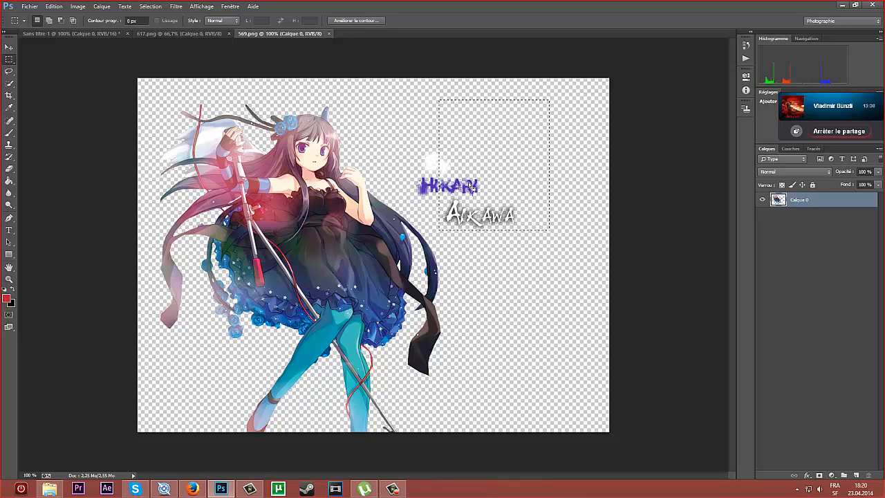
pyautogui.press('Delete')
pyautogui.hotkey('ctrl', 'd')
pyautogui.moveTo(474, 119); pyautogui.dragTo(403, 206)
pyautogui.press('Delete')
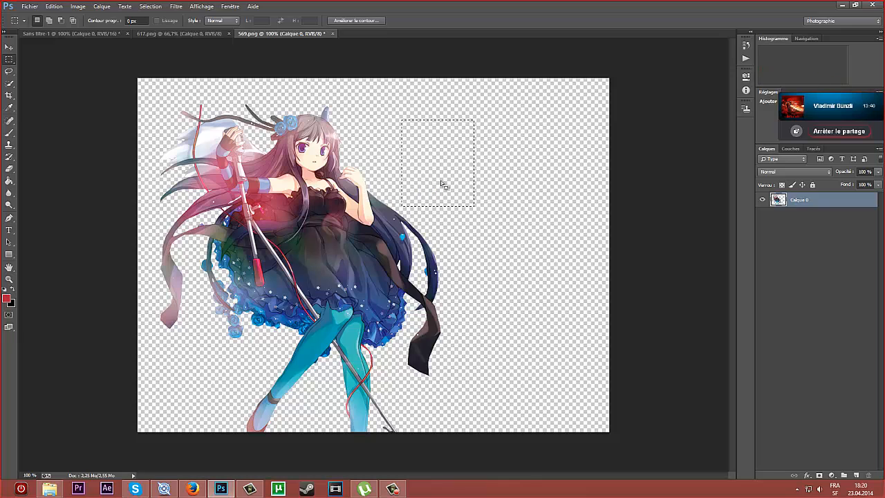
pyautogui.hotkey('ctrl', 'd')
# - Delete the grey render credit in the upper-right area of 617.png using a rectangular selection
pyautogui.click(173, 33)
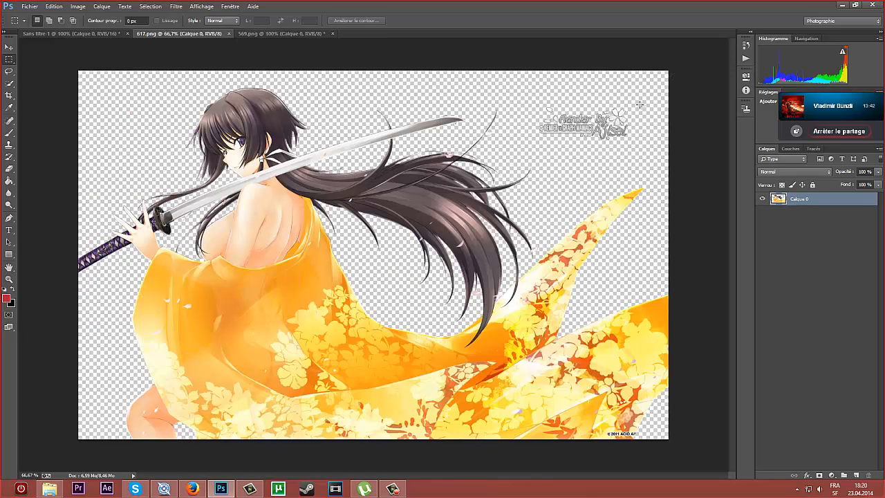
pyautogui.moveTo(669, 76); pyautogui.dragTo(522, 154)
pyautogui.press('Delete')
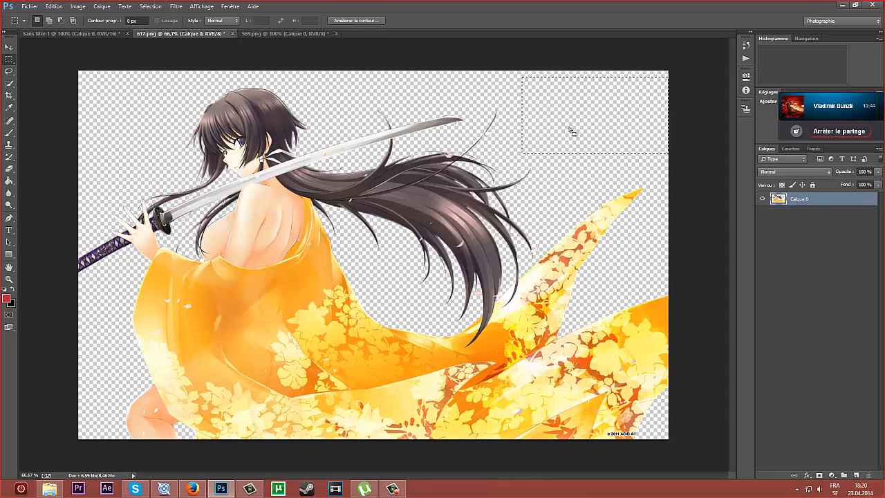
pyautogui.hotkey('ctrl', 'd')
# - Copy the 617.png render into the untitled document, accept the bit-depth conversion, and position the character's face within the canvas
pyautogui.click(9, 46)
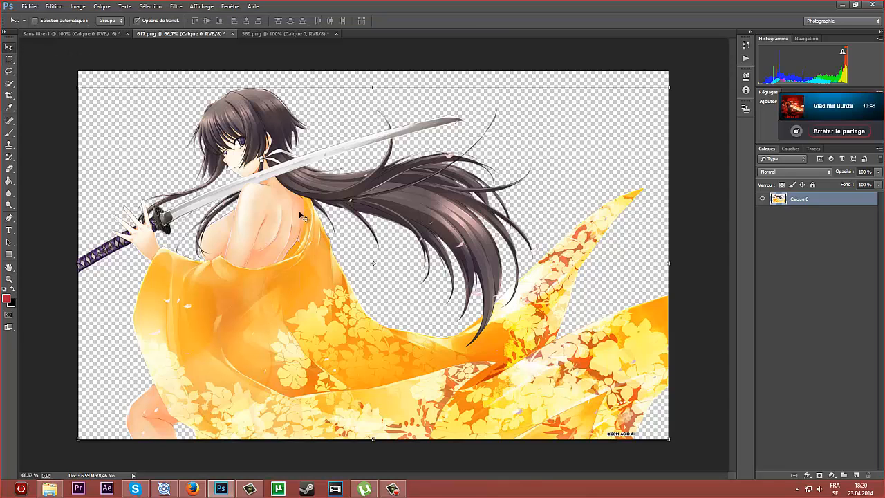
pyautogui.moveTo(290, 224); pyautogui.dragTo(354, 259)
pyautogui.click(421, 181)
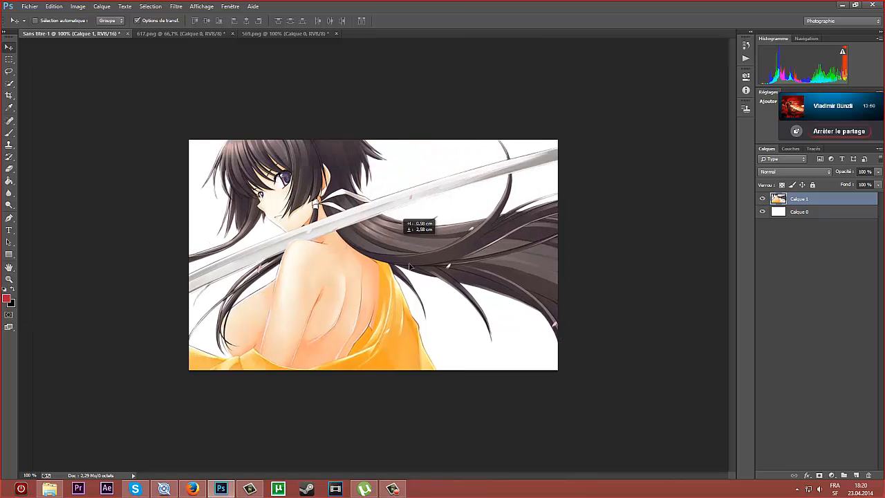
# - Copy the 569.png render into the untitled document, accept the bit-depth conversion, and align its upper edge with the canvas
pyautogui.click(263, 33)
pyautogui.moveTo(344, 210); pyautogui.dragTo(382, 292)
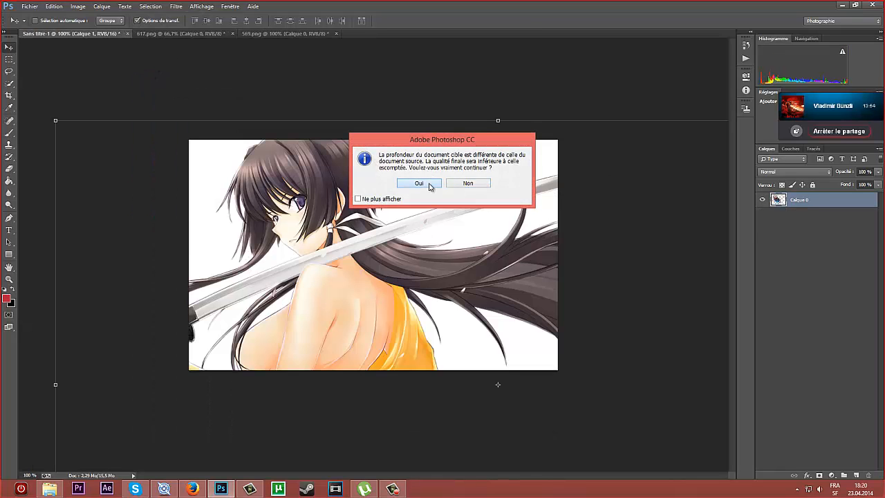
pyautogui.click(421, 182)
pyautogui.moveTo(429, 207); pyautogui.dragTo(457, 156)
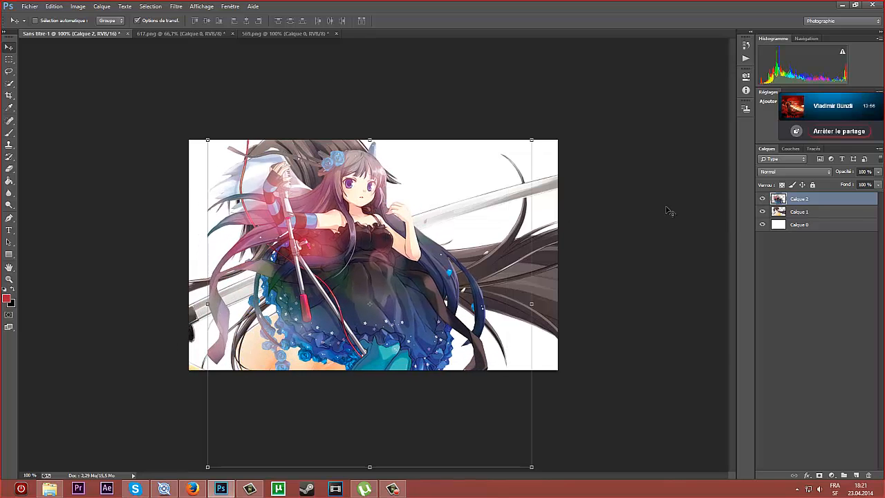
# - Hide the Calque 2 render, scale Calque 1 to about 48.6%, and position the sword-bearing character across the canvas
pyautogui.click(762, 199)
pyautogui.click(790, 212)
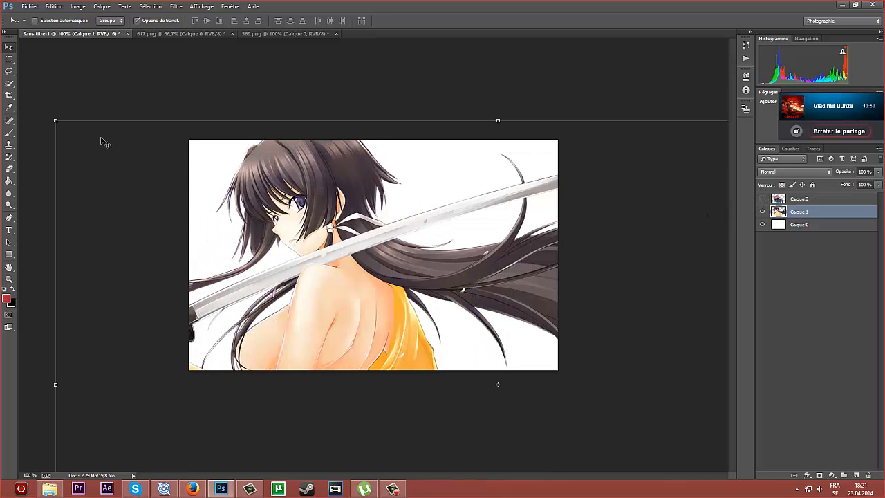
pyautogui.click(56, 121)
pyautogui.moveTo(57, 121); pyautogui.dragTo(232, 347)
pyautogui.moveTo(410, 340); pyautogui.dragTo(311, 220)
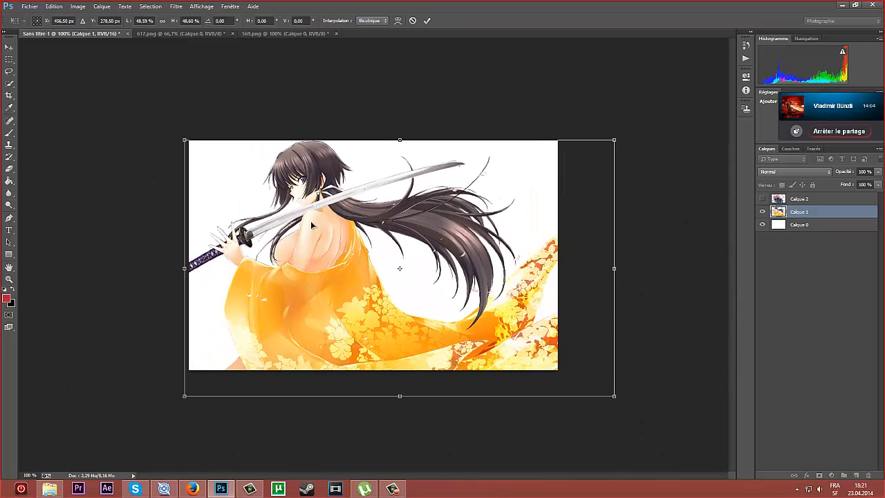
pyautogui.press('Return')
# - Select the Calque 0 background layer, and close 569.png and 617.png without saving their changes
pyautogui.click(819, 225)
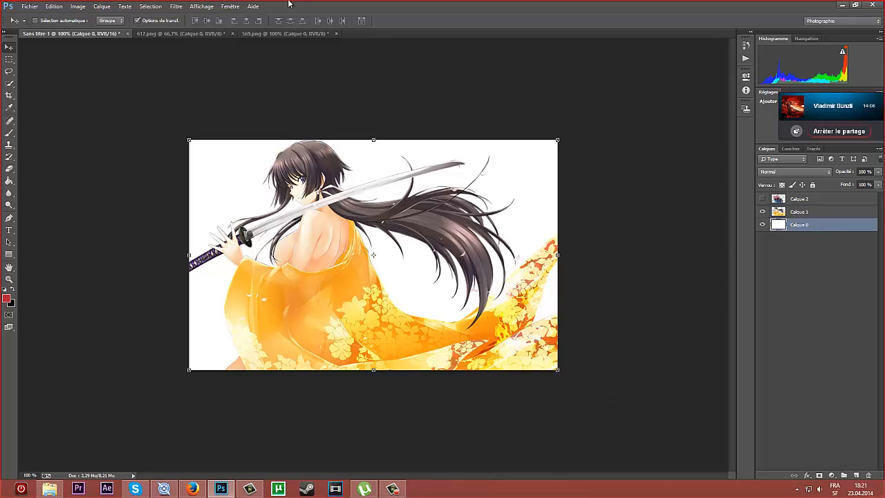
pyautogui.click(293, 34)
pyautogui.click(336, 33)
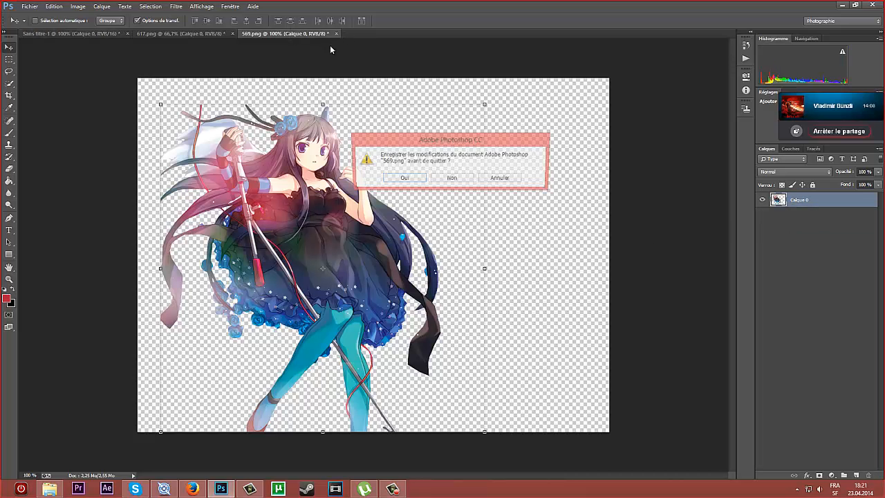
pyautogui.click(451, 179)
pyautogui.click(200, 33)
pyautogui.click(232, 34)
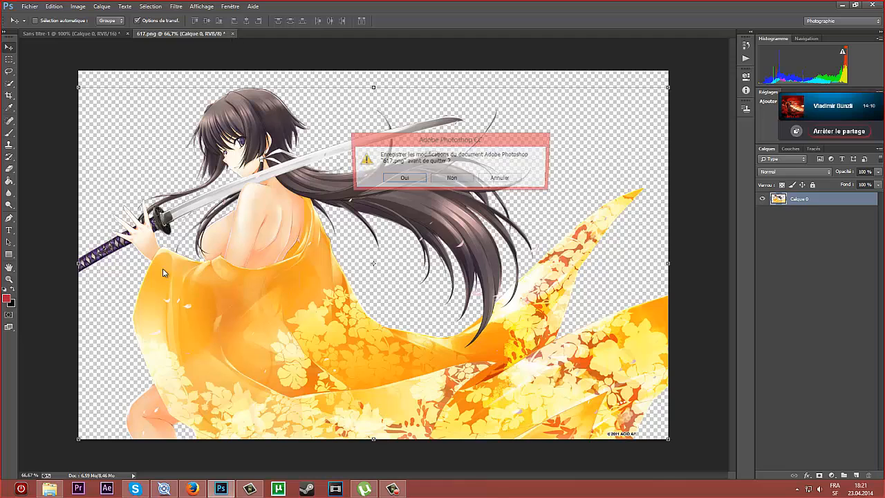
pyautogui.click(452, 178)
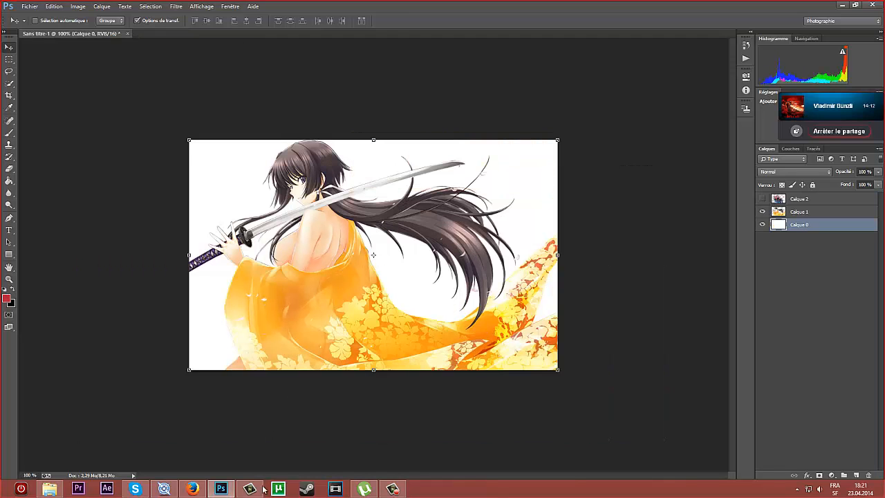
# - Switch to Firefox to look at the example graphic in the forum post, and return to Photoshop
pyautogui.click(193, 488)
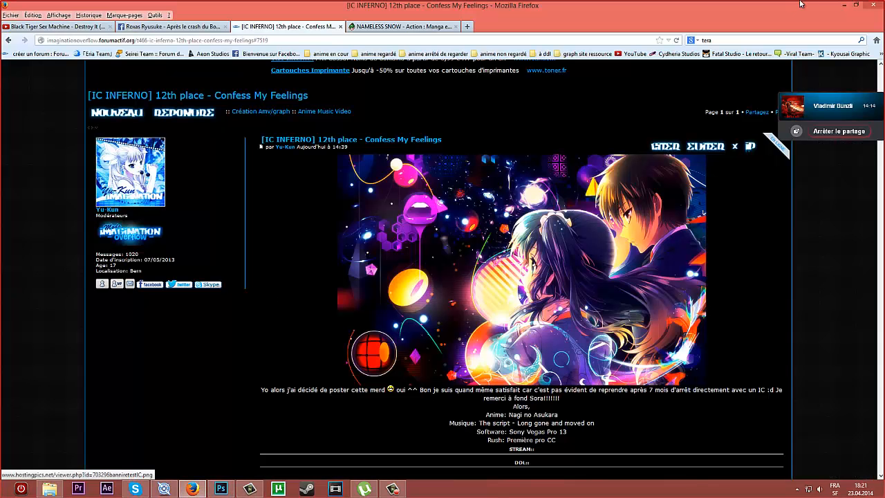
pyautogui.click(844, 8)
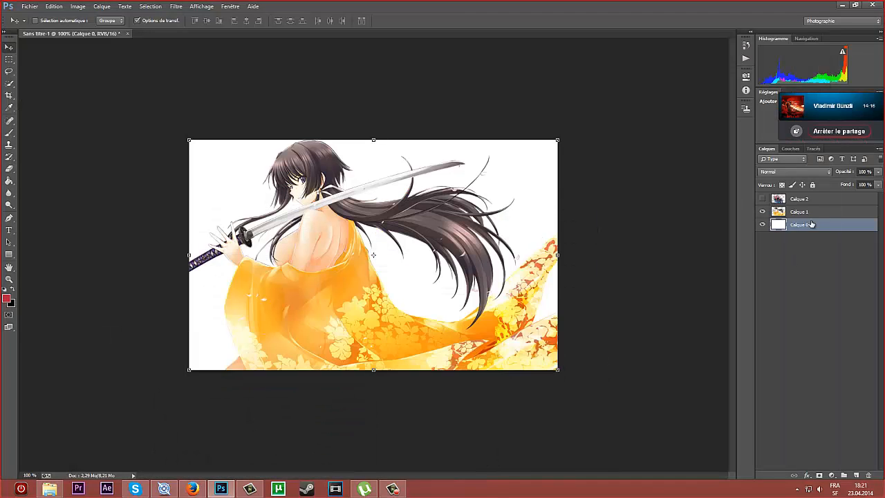
# - Fill the white Calque 0 background layer with the black background colour
pyautogui.rightClick(815, 226)
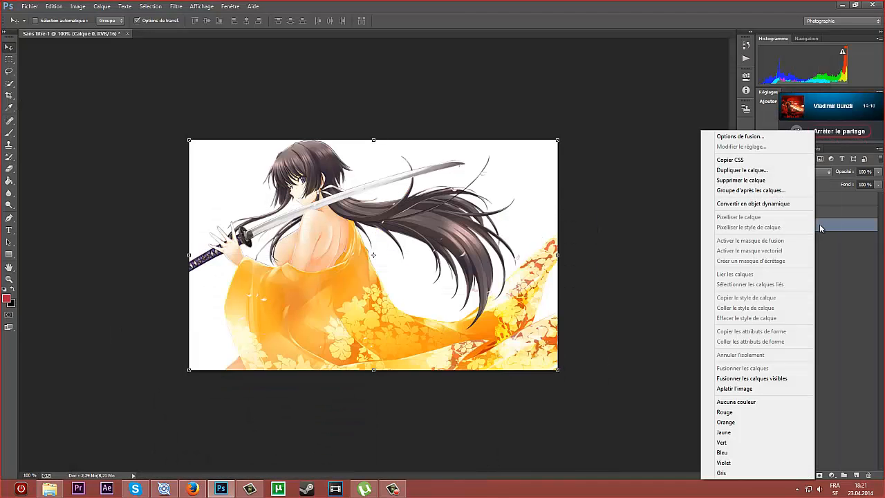
pyautogui.click(819, 226)
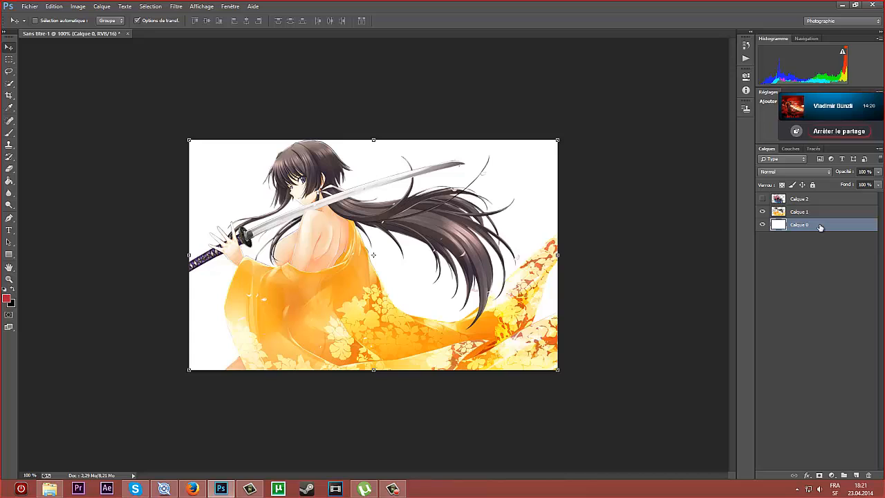
pyautogui.hotkey('ctrl', 'BackSpace')
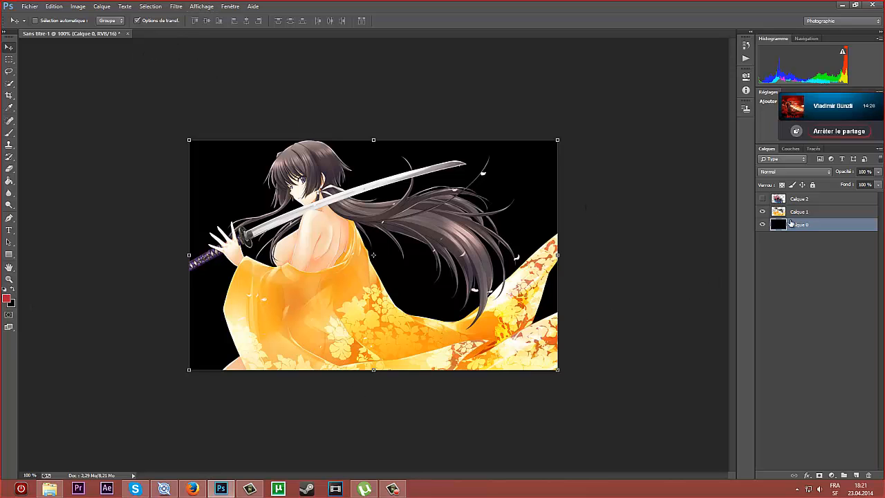
# - Hide the Calque 1 render, show the Calque 2 render, and make Calque 1 the active layer
pyautogui.click(762, 210)
pyautogui.click(763, 198)
pyautogui.click(809, 201)
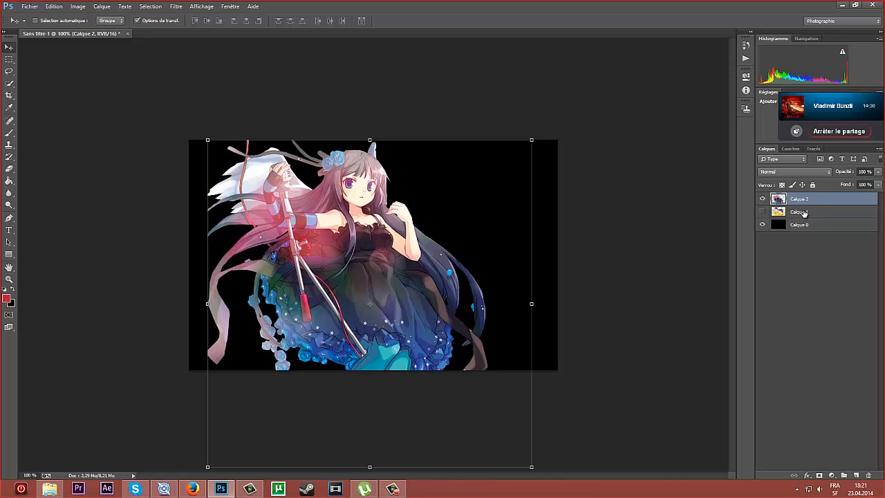
pyautogui.click(802, 215)
# - Browse the "all pack of Hitsu'" resource folder for images to open, and select serum_by_strangeprogram-d3akqnx and Singularity_by_Aeoll
pyautogui.hotkey('ctrl', 'o')
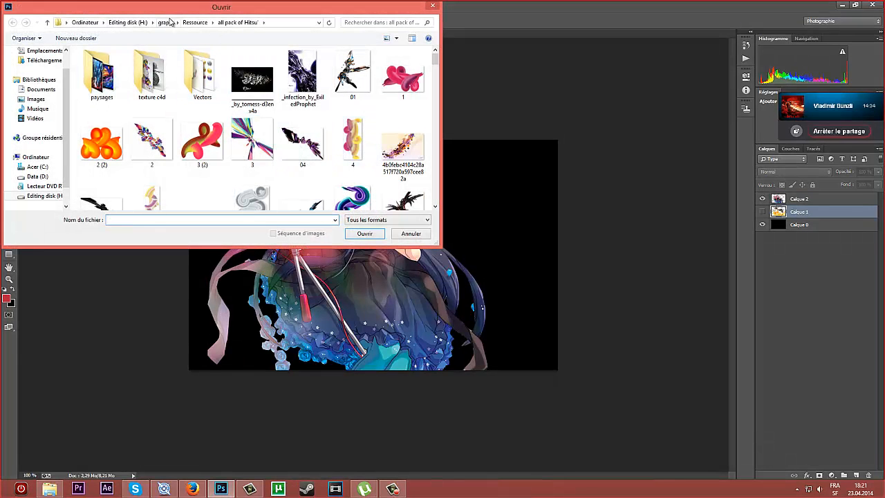
pyautogui.click(195, 22)
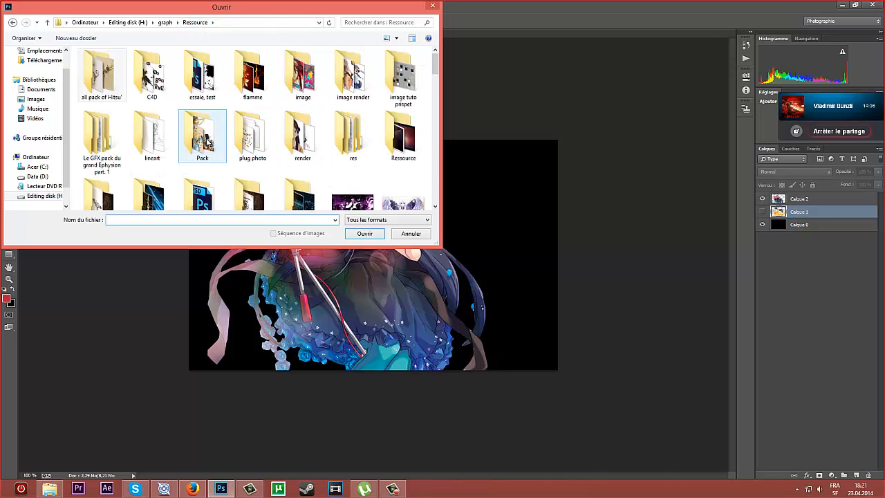
pyautogui.doubleClick(102, 72)
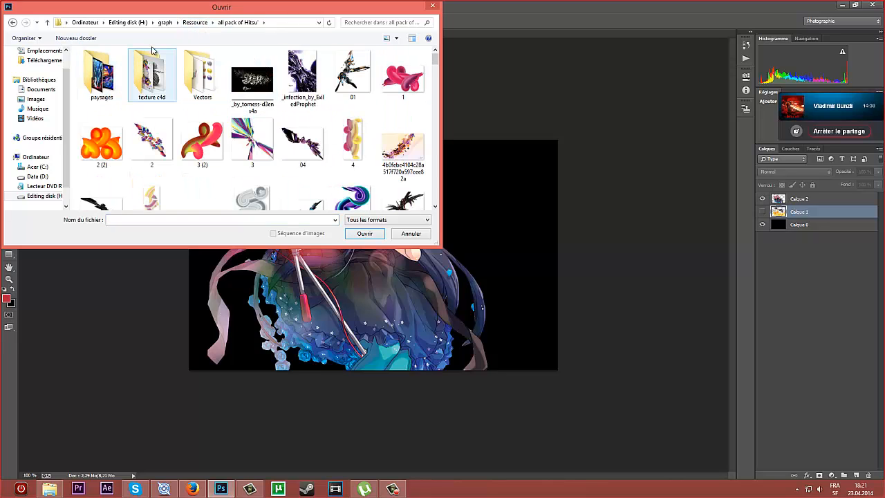
pyautogui.scroll(-5, 434, 123)
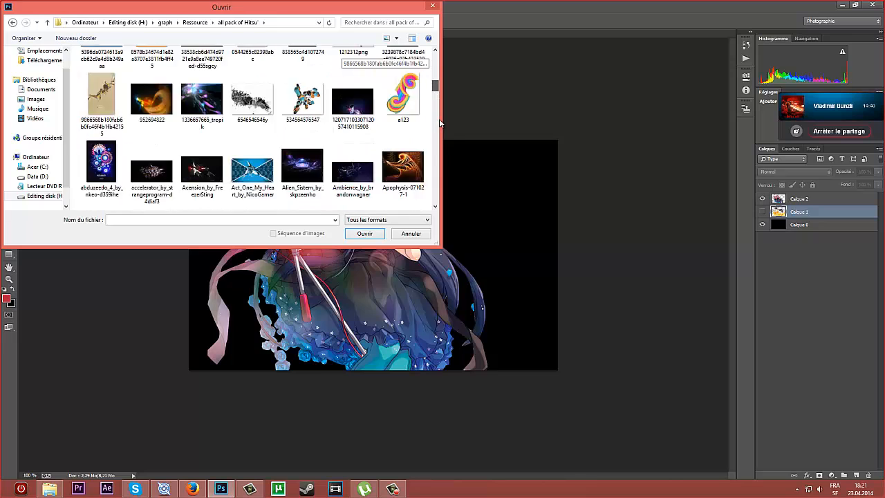
pyautogui.scroll(-10, 440, 123)
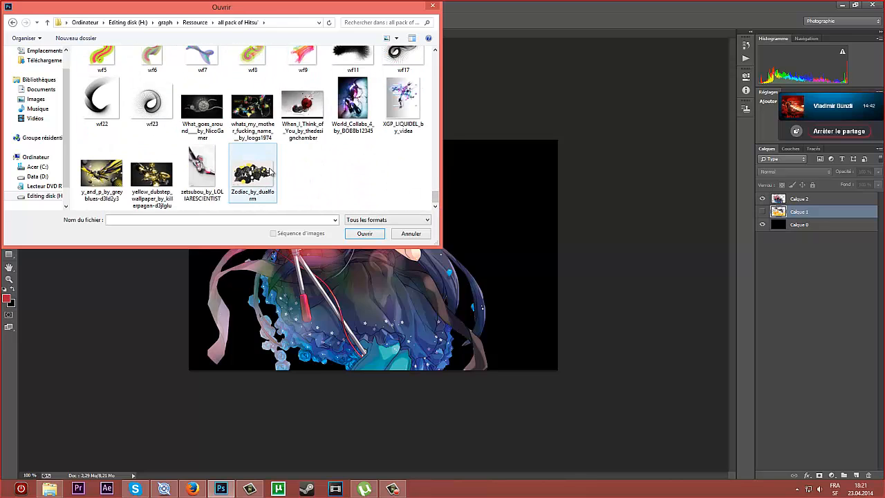
pyautogui.scroll(5, 272, 171)
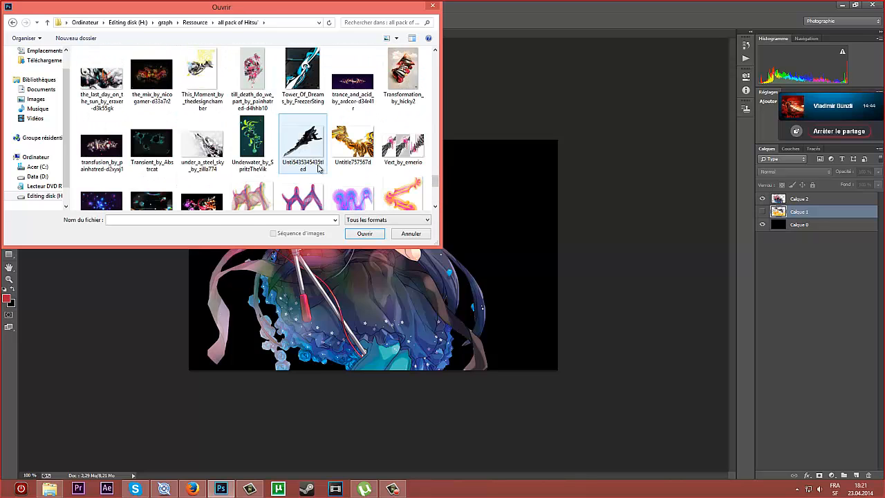
pyautogui.scroll(1, 330, 176)
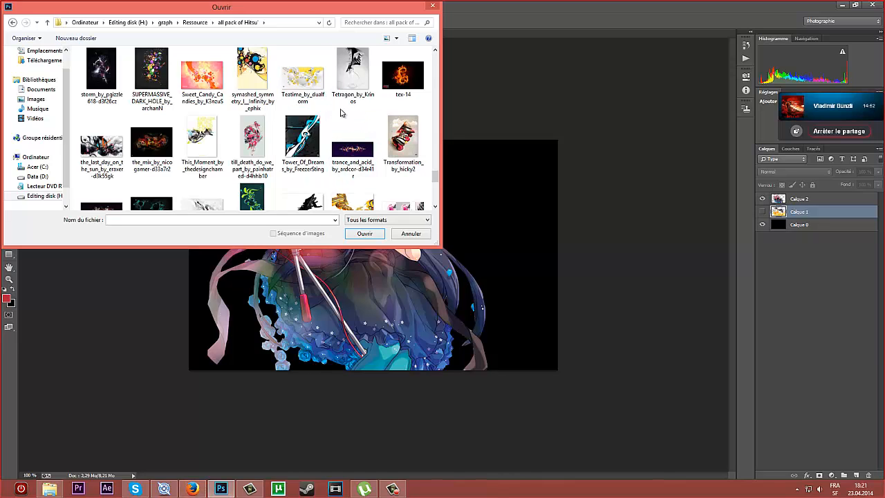
pyautogui.scroll(3, 346, 146)
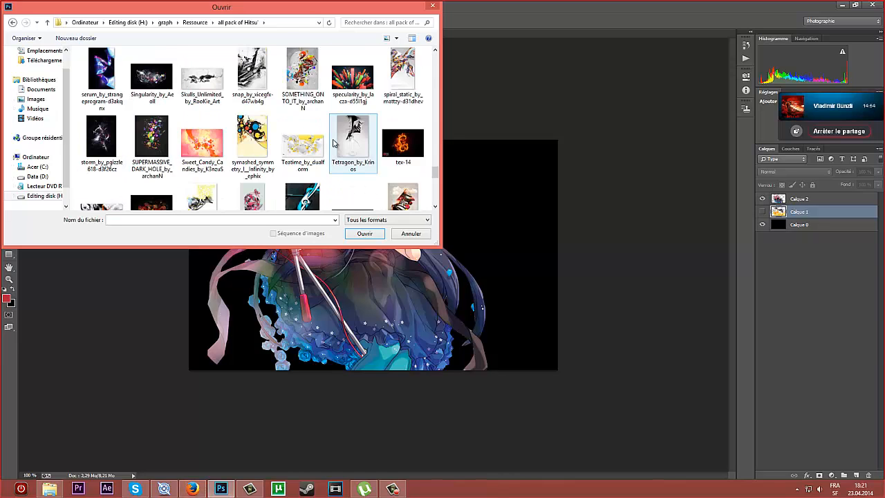
pyautogui.scroll(1, 345, 147)
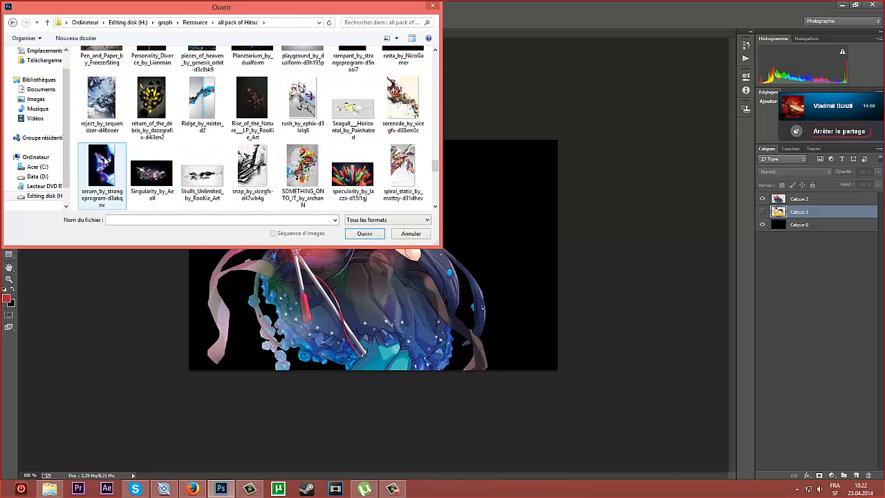
pyautogui.click(104, 161)
pyautogui.keyDown('ctrl'); pyautogui.click(151, 173); pyautogui.keyUp('ctrl')
# - Add Planetarium_by_dualform and neon_dreamworld_by_anthony_g to the selection of images to open
pyautogui.scroll(1, 334, 168)
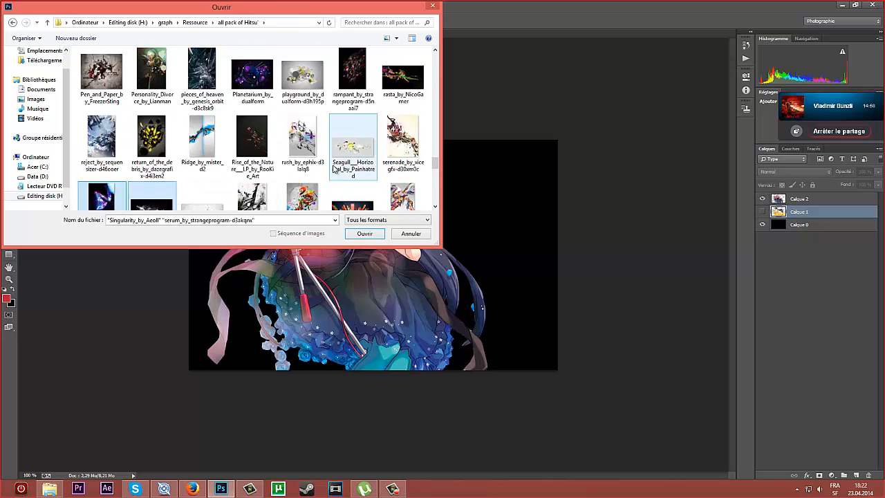
pyautogui.scroll(-1, 333, 170)
pyautogui.scroll(2, 333, 169)
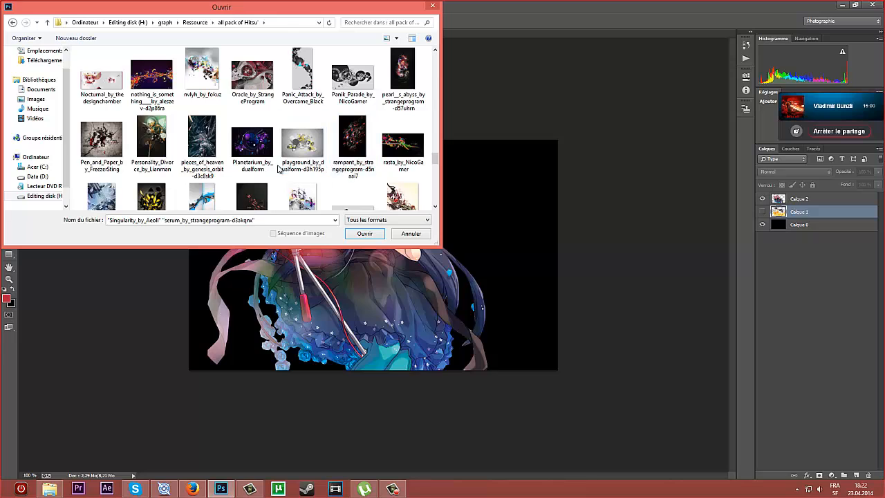
pyautogui.scroll(1, 279, 169)
pyautogui.keyDown('ctrl'); pyautogui.click(259, 180); pyautogui.keyUp('ctrl')
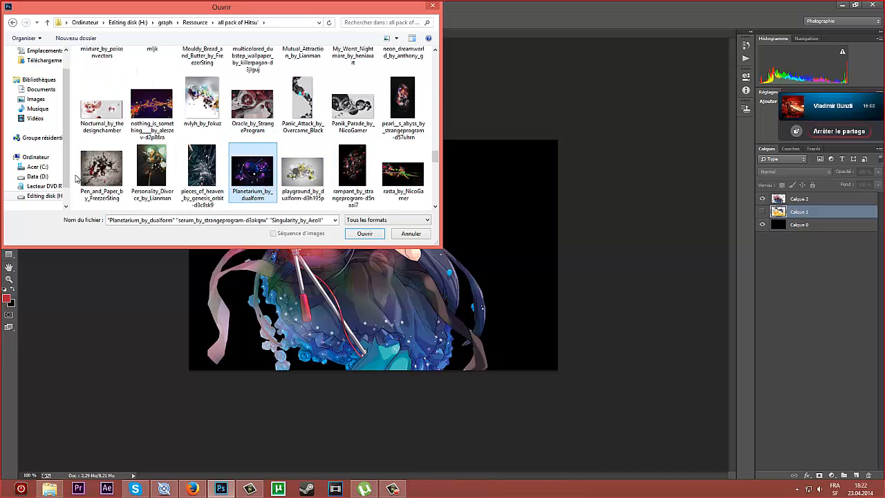
pyautogui.scroll(1, 235, 160)
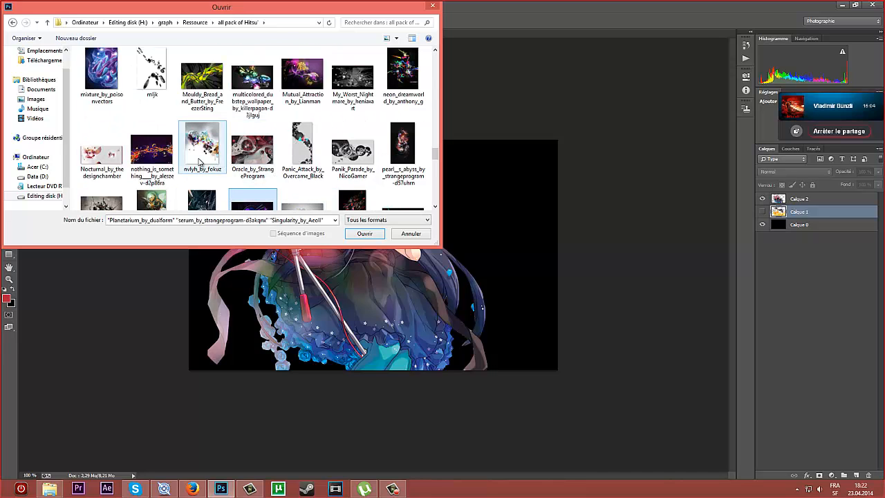
pyautogui.scroll(1, 202, 166)
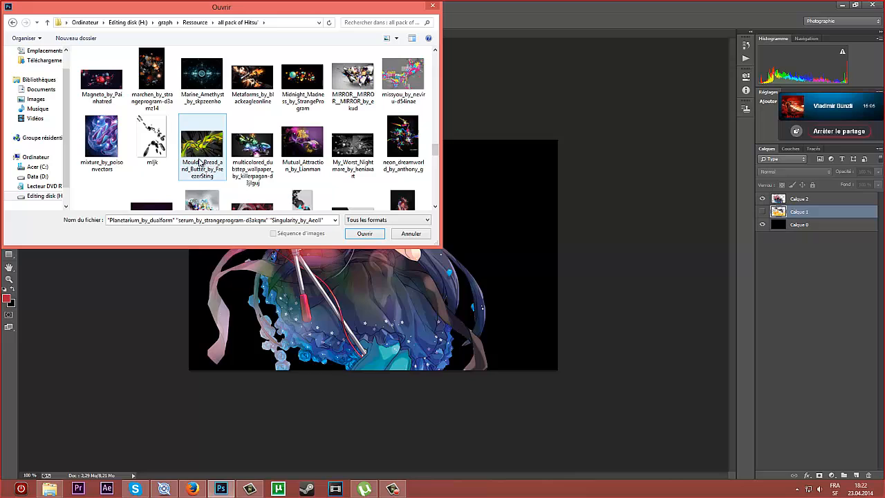
pyautogui.keyDown('ctrl'); pyautogui.click(403, 142); pyautogui.keyUp('ctrl')
# - Add Midnight_Madness_by_StrangeProgram, Magneto_by_Painhatred and how_it_all_began_by_anthony_g to the selection of images to open
pyautogui.scroll(1, 355, 131)
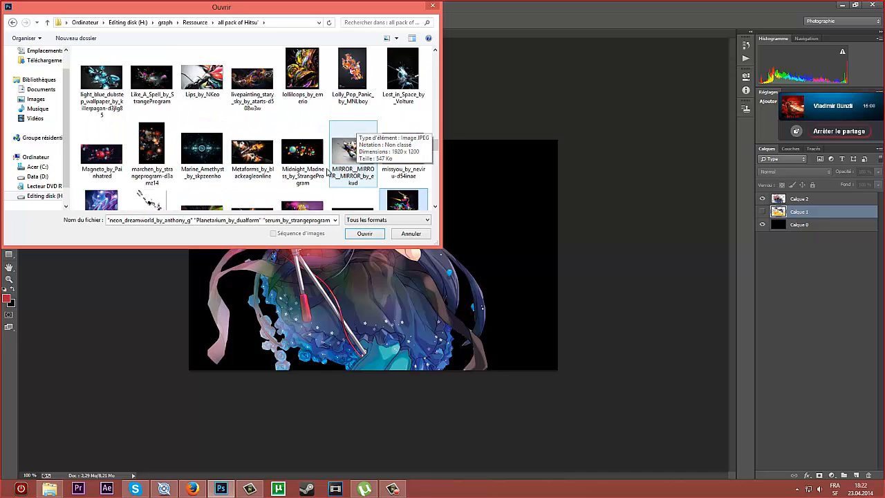
pyautogui.keyDown('ctrl'); pyautogui.click(303, 159); pyautogui.keyUp('ctrl')
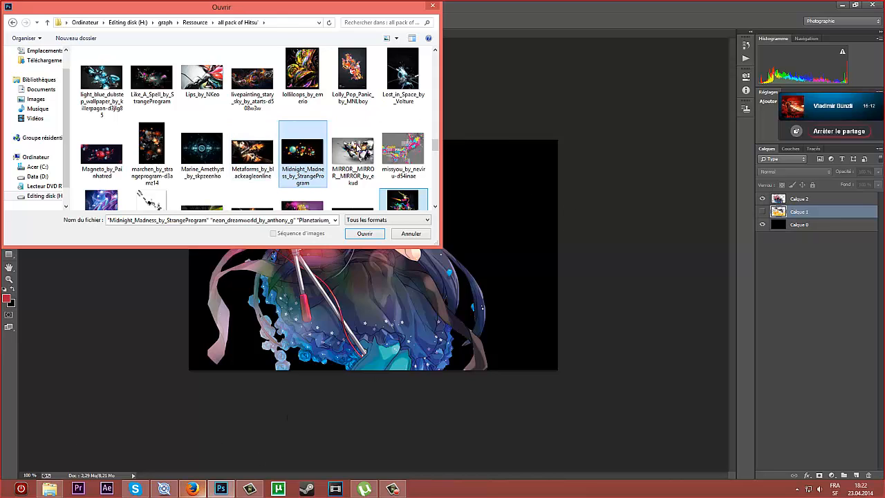
pyautogui.keyDown('ctrl'); pyautogui.click(110, 161); pyautogui.keyUp('ctrl')
pyautogui.scroll(1, 263, 138)
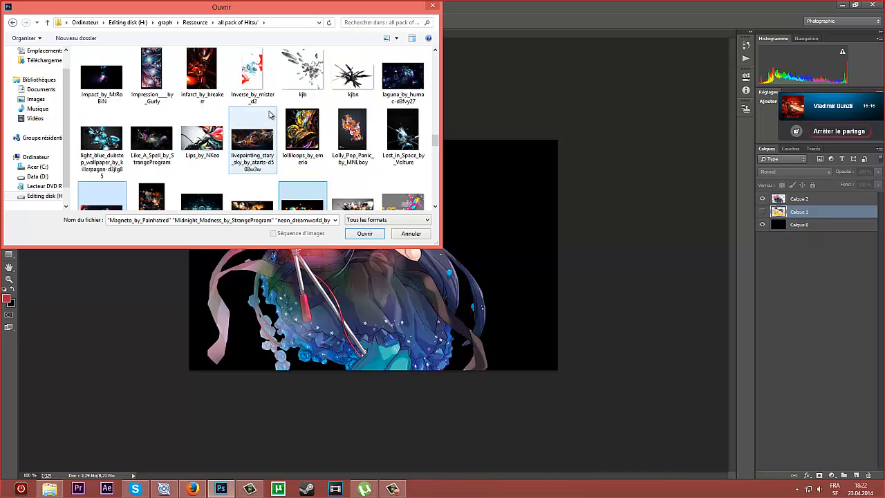
pyautogui.scroll(2, 273, 116)
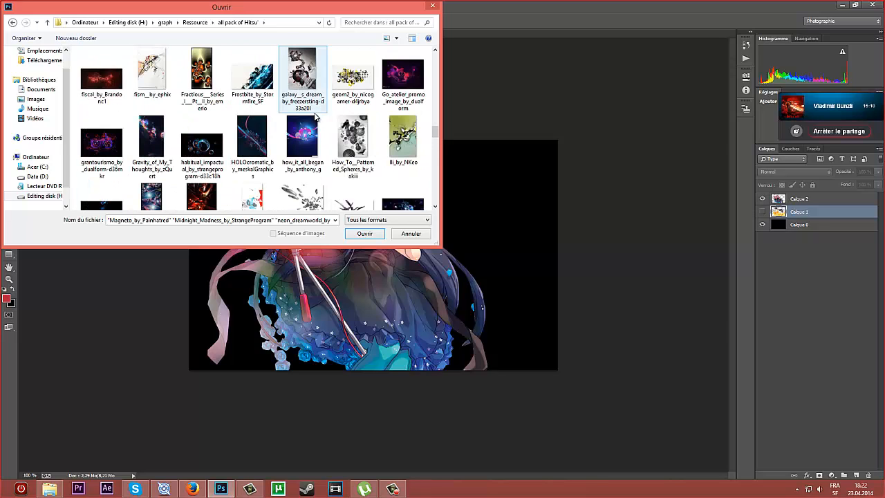
pyautogui.keyDown('ctrl'); pyautogui.click(314, 144); pyautogui.keyUp('ctrl')
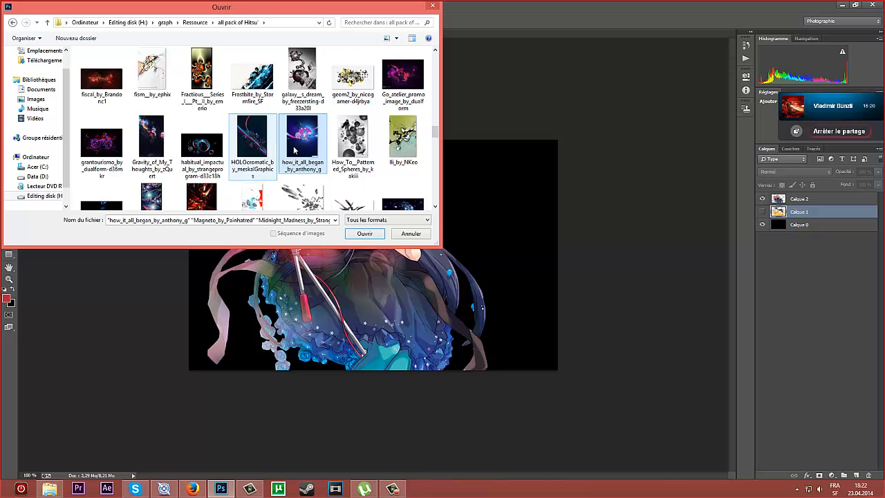
# - Add derivative_by_arke1 and design_the_9___white_by_nicogamer-d359kcw to the selection of images to open
pyautogui.scroll(1, 220, 128)
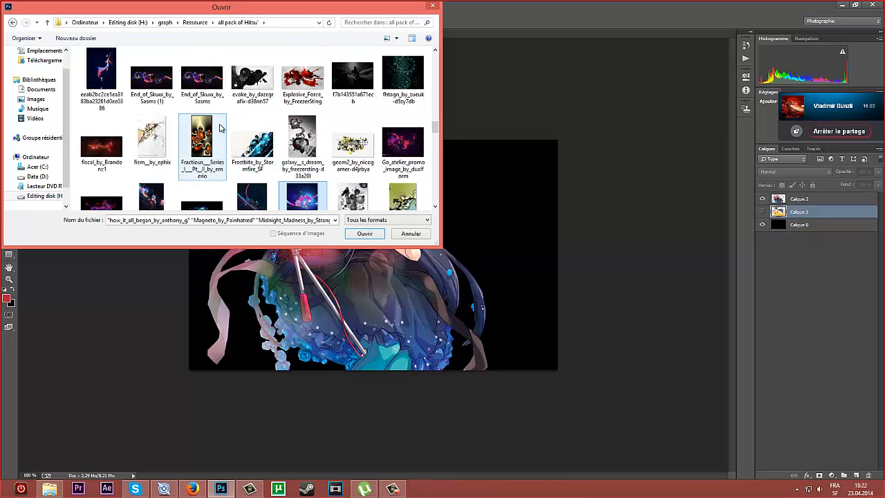
pyautogui.scroll(1, 220, 128)
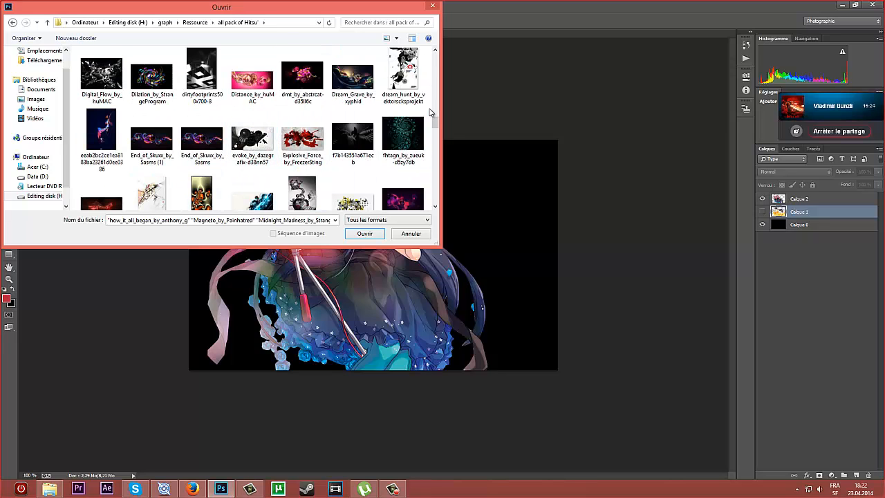
pyautogui.scroll(1, 429, 112)
pyautogui.keyDown('ctrl'); pyautogui.click(363, 93); pyautogui.keyUp('ctrl')
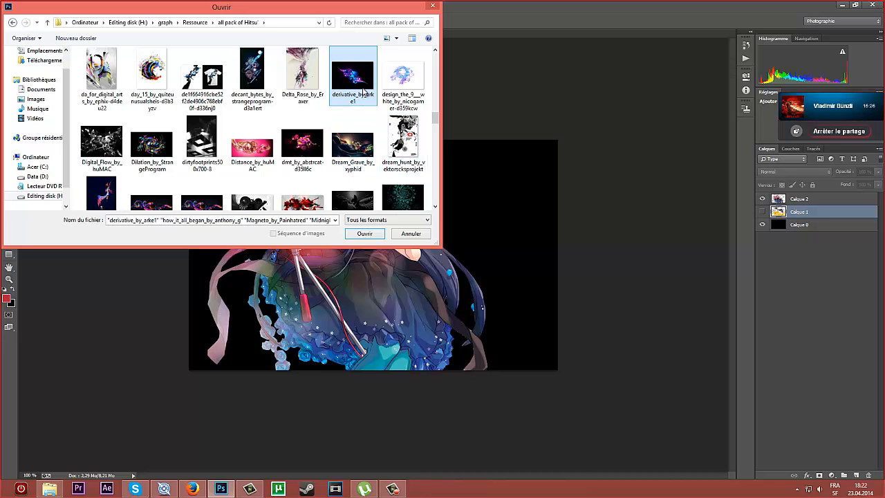
pyautogui.scroll(1, 408, 135)
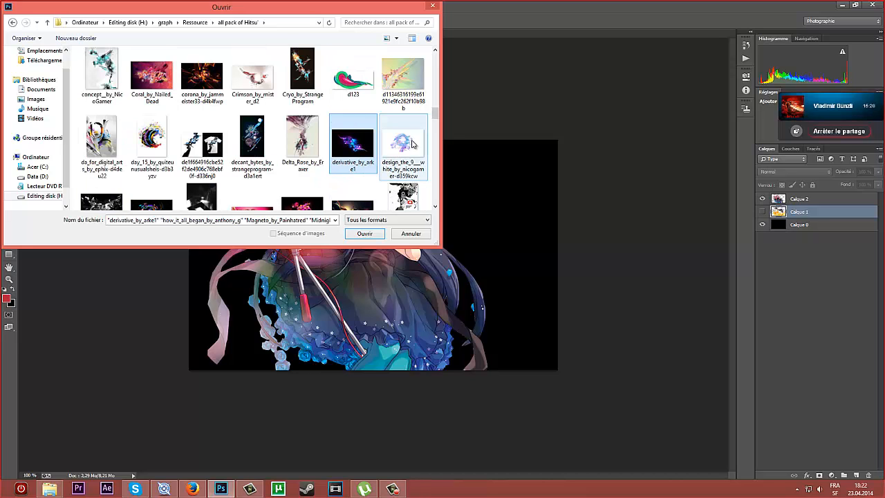
pyautogui.keyDown('ctrl'); pyautogui.click(409, 143); pyautogui.keyUp('ctrl')
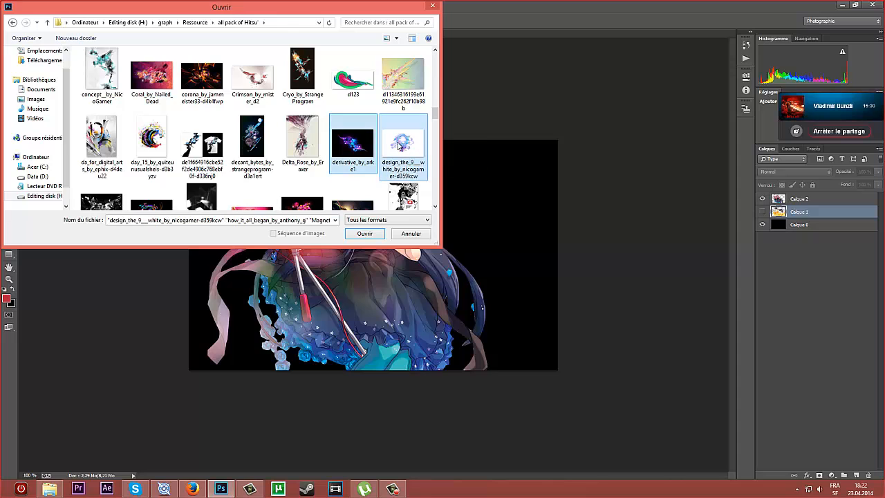
# - Add bittergate_by_ssxart-d61ut0r to the selection and open all the selected resource images
pyautogui.scroll(2, 359, 140)
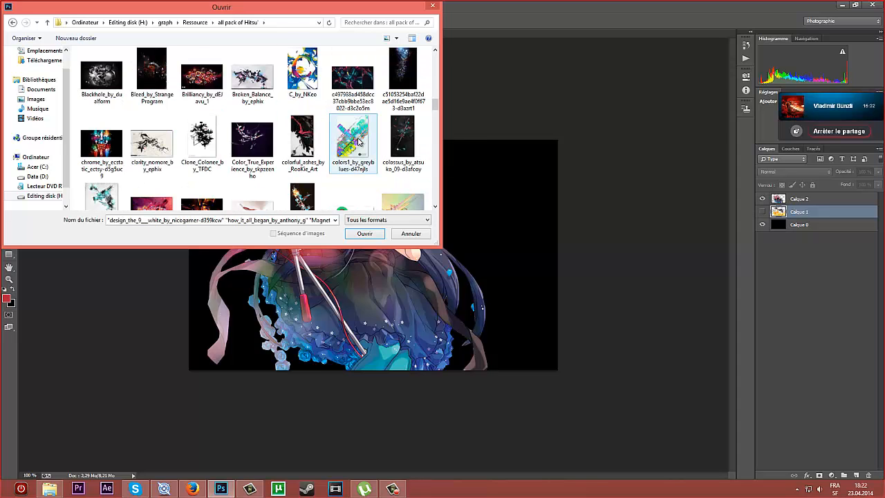
pyautogui.scroll(2, 233, 142)
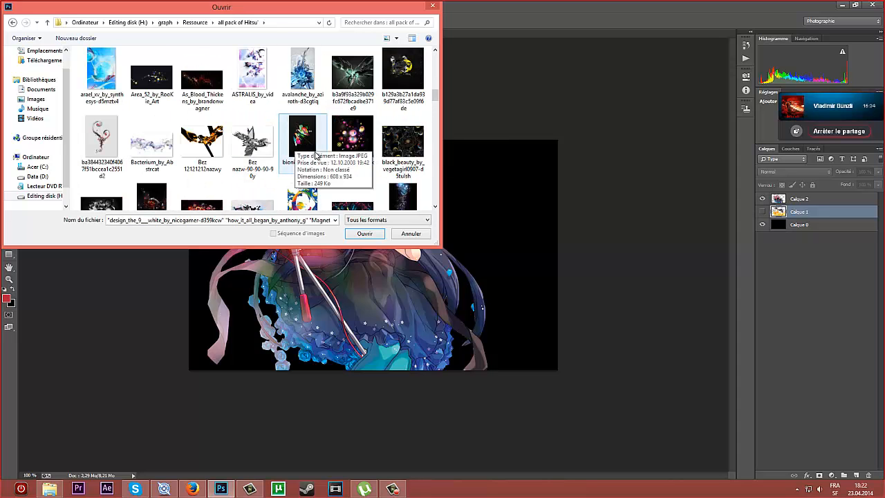
pyautogui.keyDown('ctrl'); pyautogui.click(353, 142); pyautogui.keyUp('ctrl')
pyautogui.scroll(2, 279, 195)
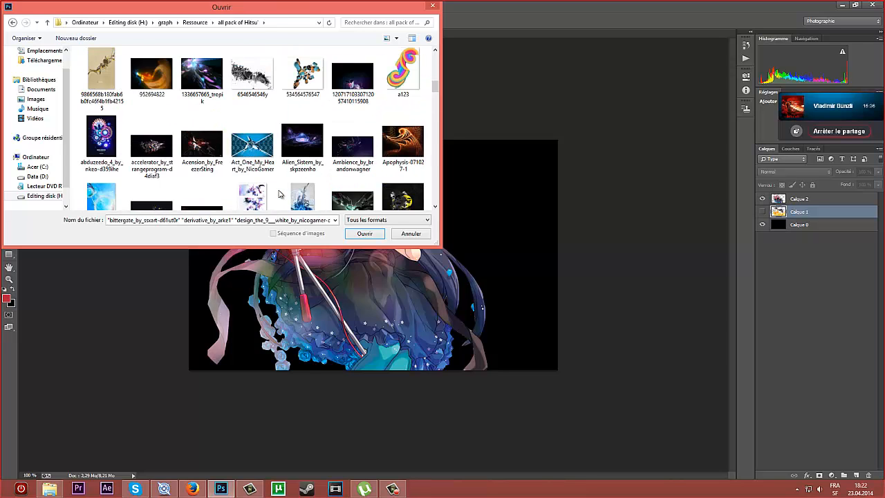
pyautogui.scroll(1, 279, 194)
pyautogui.click(365, 233)
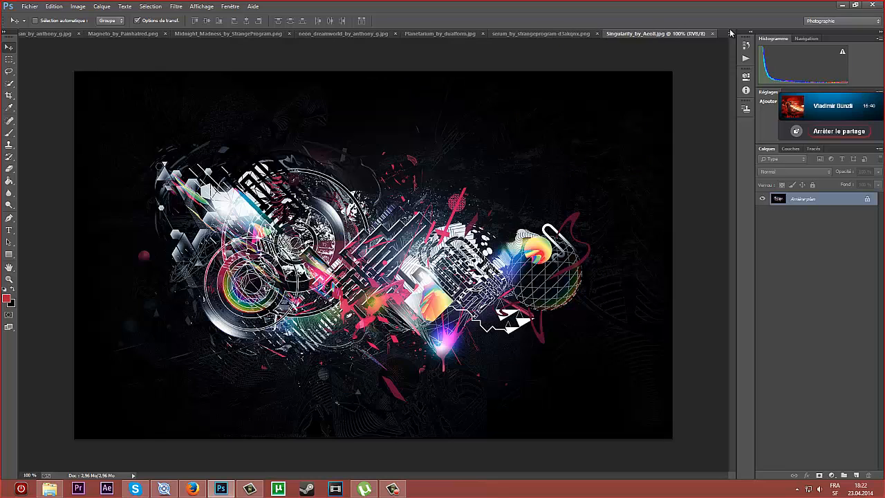
# - Unlock the background layer of the bittergate image and place it in the Sans titre-1 composition beneath Calque 2
pyautogui.click(730, 33)
pyautogui.click(705, 34)
pyautogui.click(190, 34)
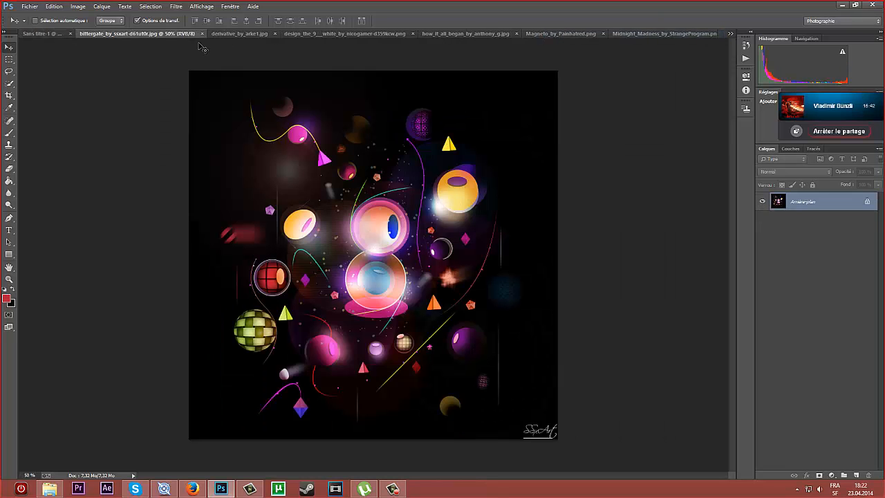
pyautogui.doubleClick(848, 207)
pyautogui.press('Return')
pyautogui.moveTo(392, 218); pyautogui.dragTo(499, 247)
pyautogui.click(427, 185)
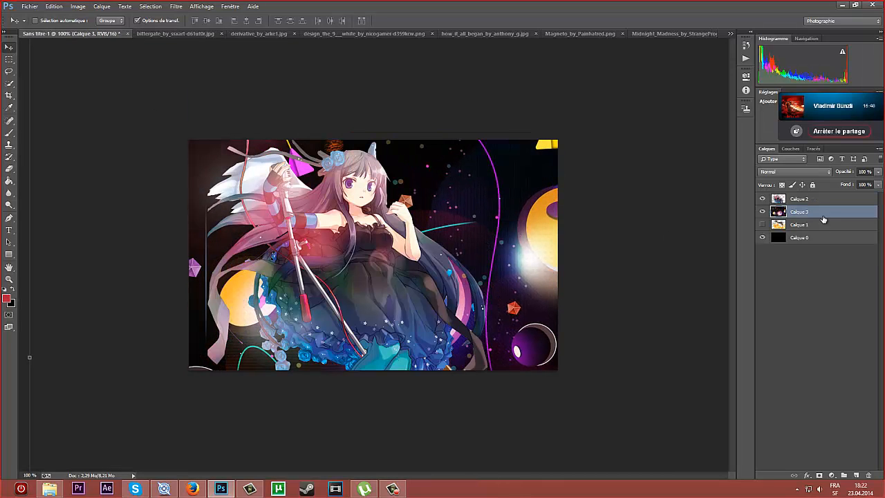
# - Reposition the Calque 3 image so its large pink-ringed sphere sits beside the character, hiding Calque 2 while moving it
pyautogui.click(762, 199)
pyautogui.moveTo(496, 191); pyautogui.dragTo(552, 151)
pyautogui.click(762, 200)
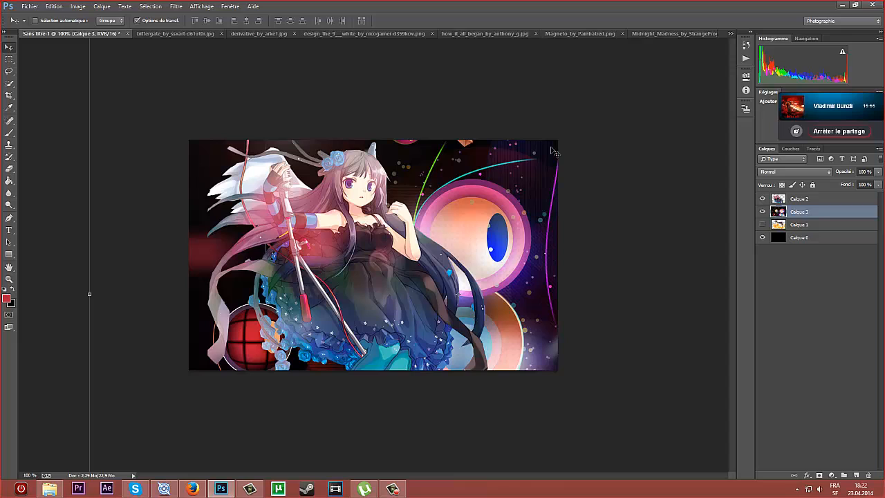
# - Set the blending mode of Calque 3 to Eclaircir and compare the composition with the layer hidden and shown
pyautogui.click(808, 173)
pyautogui.click(784, 249)
pyautogui.click(763, 212)
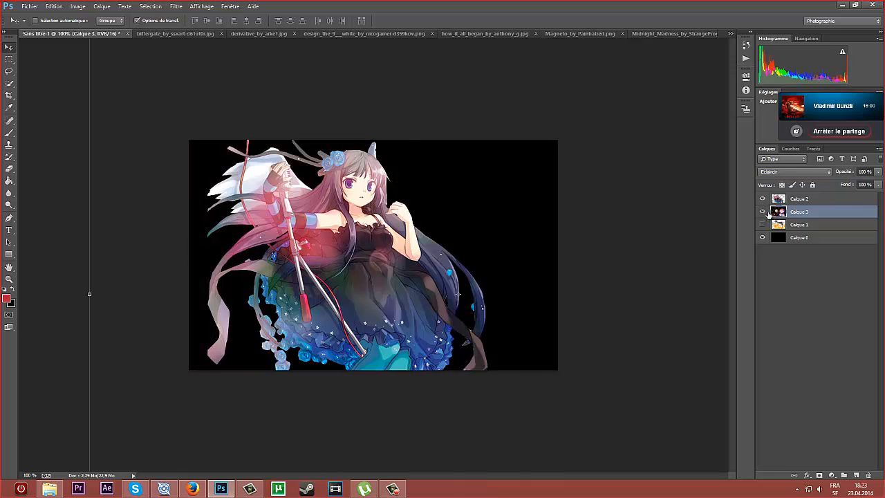
pyautogui.click(763, 212)
pyautogui.click(782, 172)
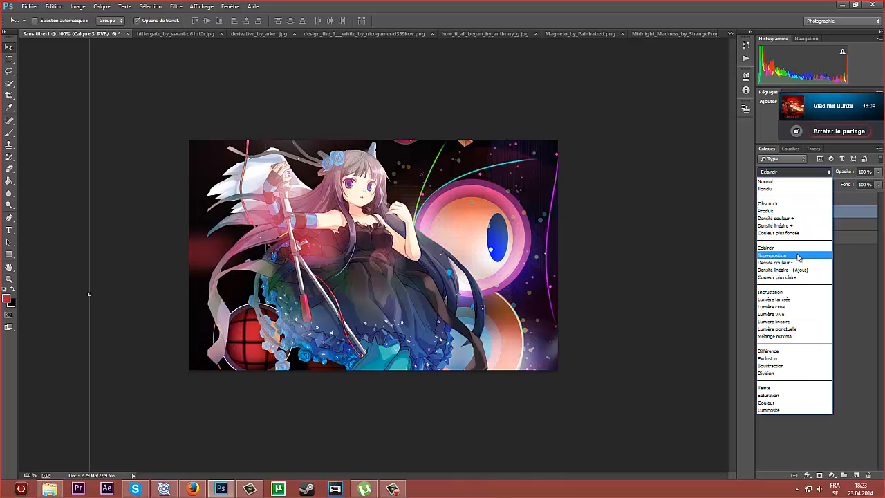
pyautogui.click(847, 216)
pyautogui.click(791, 172)
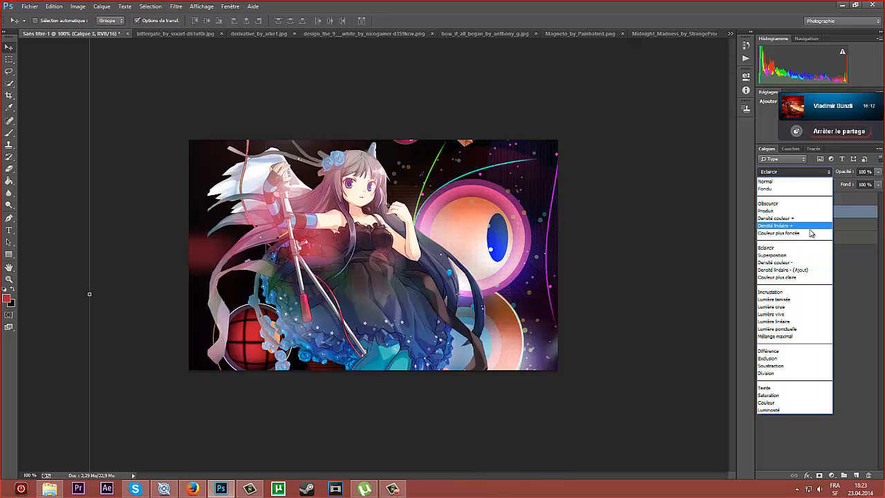
pyautogui.click(790, 172)
# - Close the bittergate_by_ssxart-d61ut0r image and go to the derivative_by_arke1 image
pyautogui.click(182, 33)
pyautogui.click(220, 33)
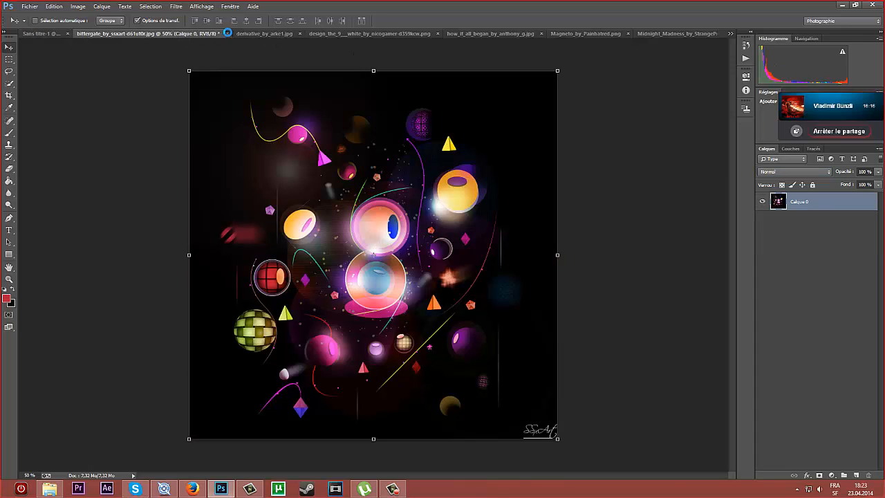
pyautogui.press('Return')
pyautogui.click(184, 35)
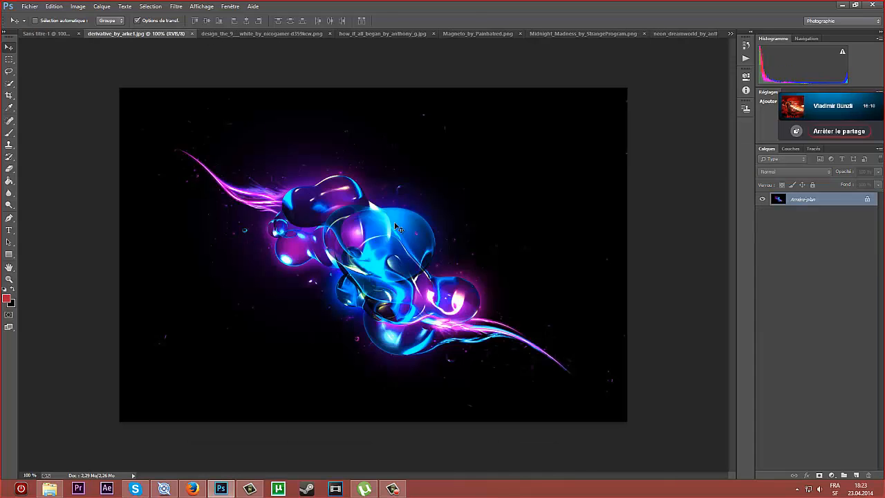
# - Unlock the background layer of the design_the_9___white image and place it in the Sans titre-1 composition above Calque 3
pyautogui.click(250, 33)
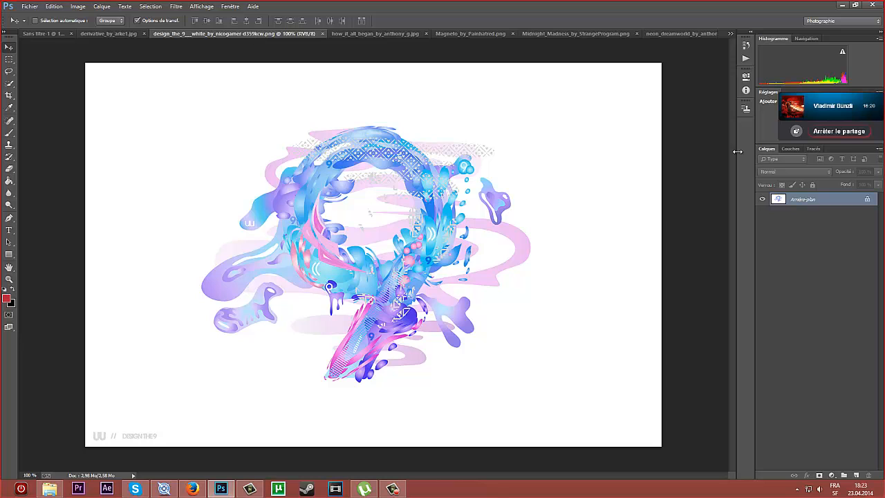
pyautogui.doubleClick(833, 201)
pyautogui.press('Return')
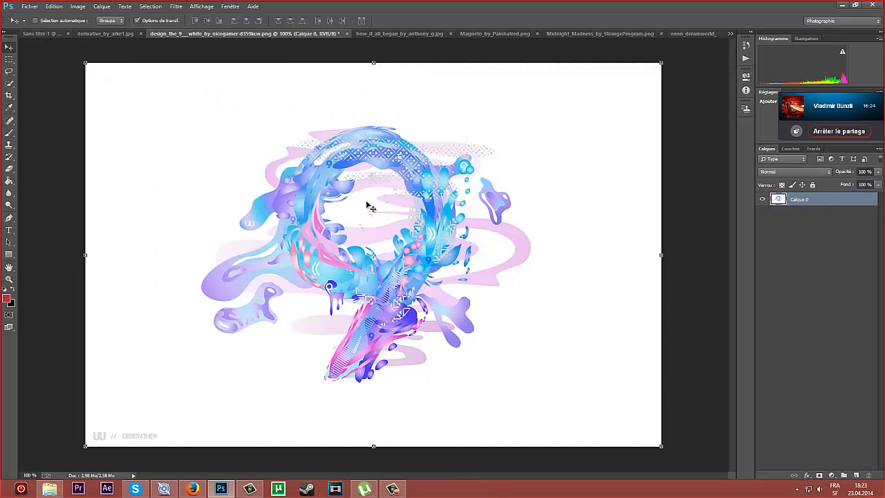
pyautogui.moveTo(363, 203); pyautogui.dragTo(558, 251)
pyautogui.press('Return')
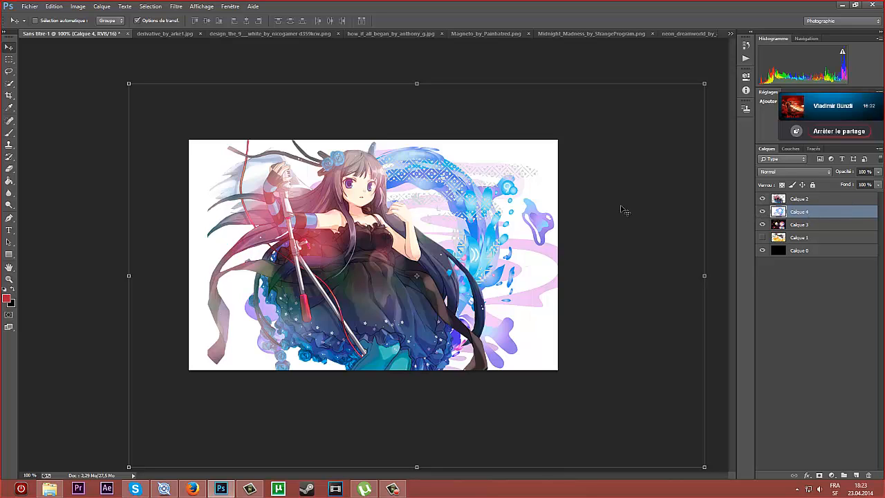
# - Examine the composition's dimensions, resolution and resampling options in the image size settings, and cancel without changes
pyautogui.hotkey('ctrl', 'alt', 'i')
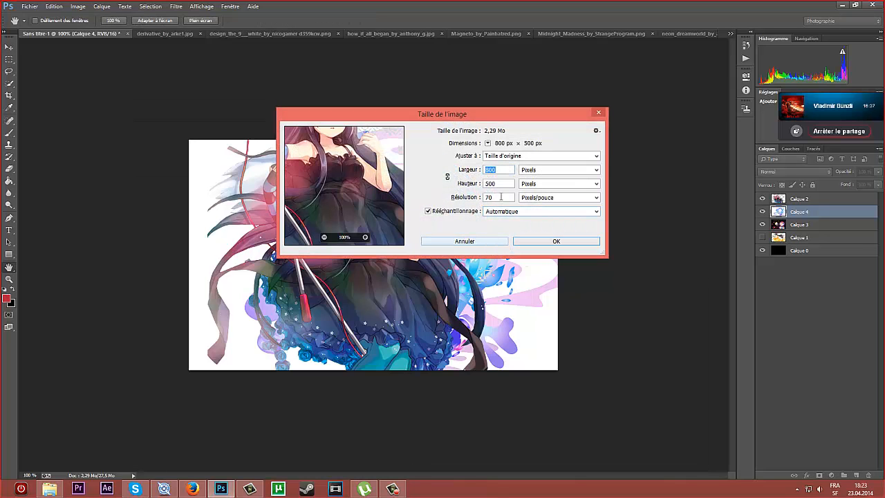
pyautogui.doubleClick(503, 197)
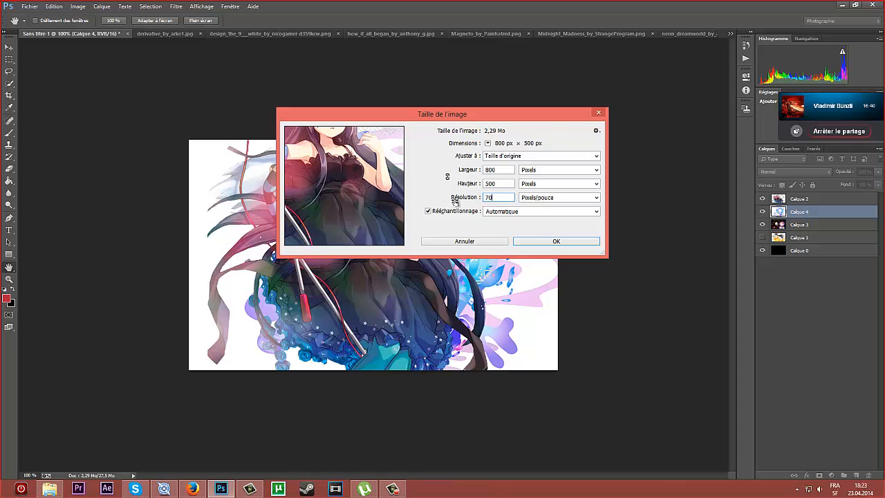
pyautogui.click(543, 218)
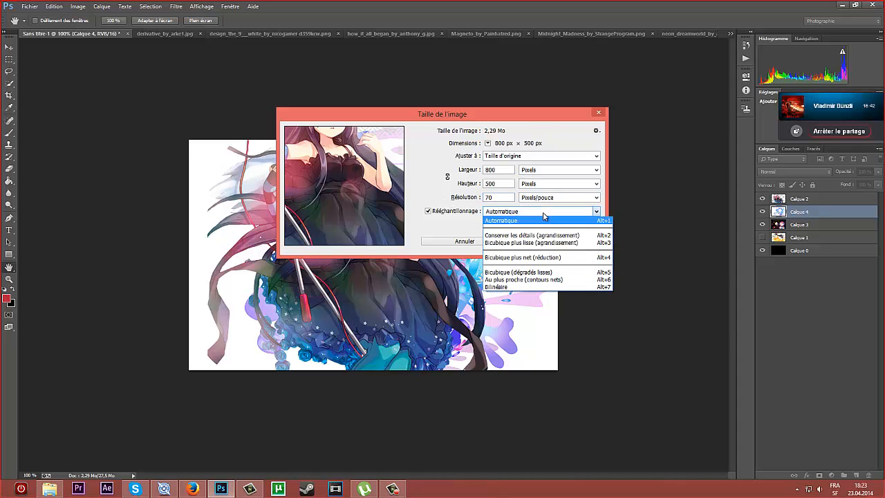
pyautogui.click(542, 215)
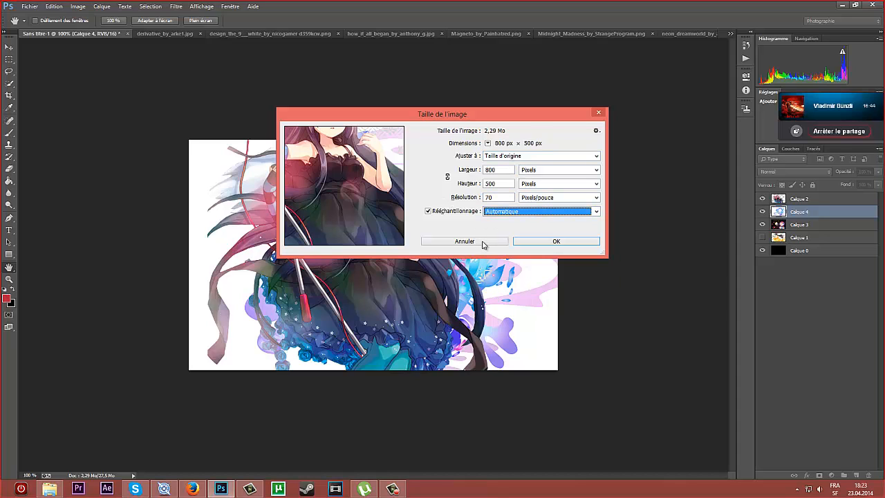
pyautogui.click(483, 244)
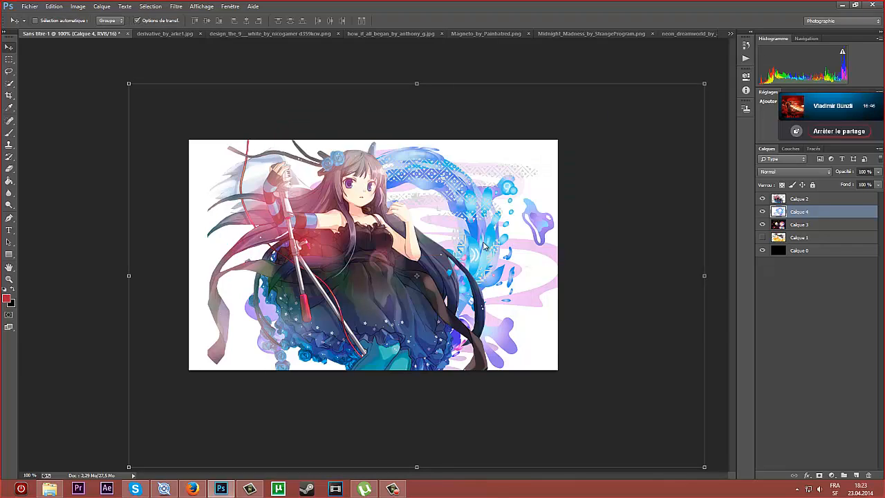
# - Examine the new-document settings, including the 16-bit colour depth, and cancel without creating a document
pyautogui.hotkey('ctrl', 'n')
pyautogui.click(448, 207)
pyautogui.click(452, 206)
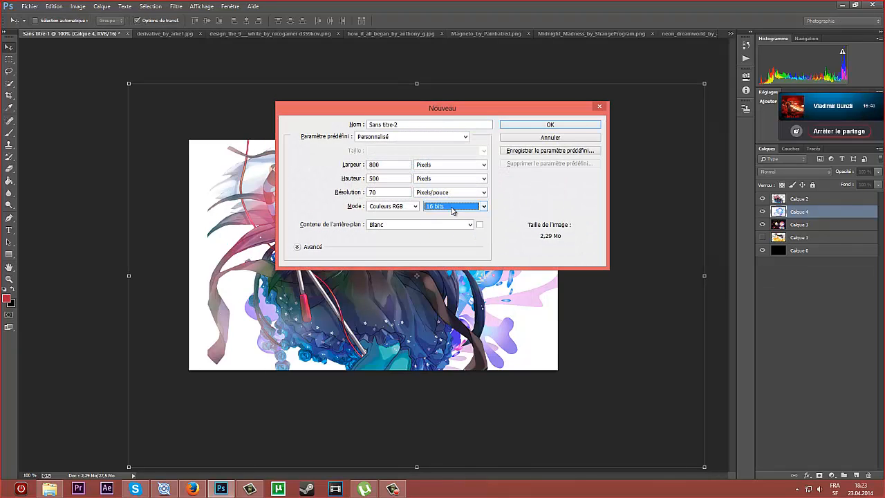
pyautogui.click(449, 207)
pyautogui.click(453, 216)
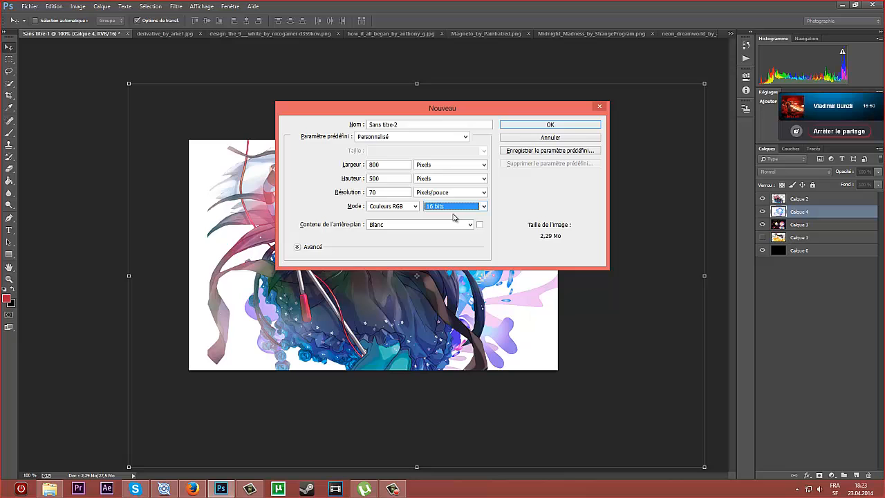
pyautogui.click(578, 140)
# - Try blend modes from Obscurcir through Eclaircir on Calque 4 and reposition the layer behind the character
pyautogui.moveTo(493, 222); pyautogui.dragTo(500, 217)
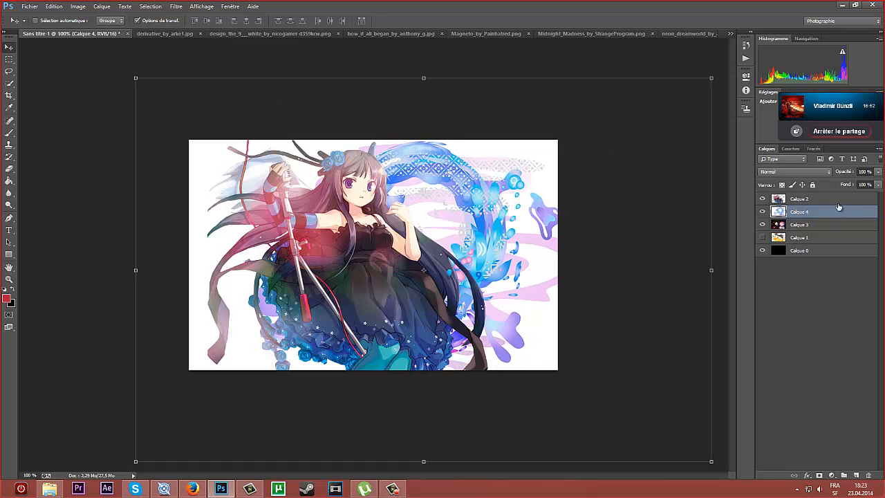
pyautogui.click(800, 174)
pyautogui.click(795, 192)
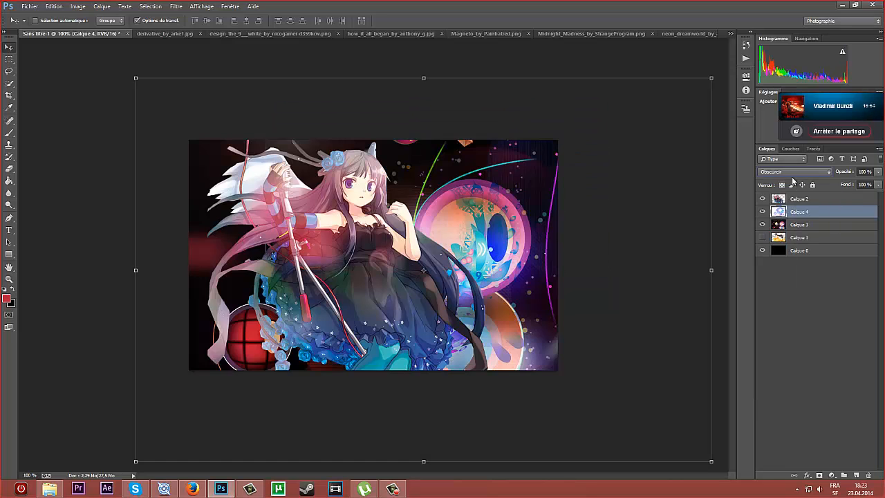
pyautogui.press('Down')
pyautogui.press('Down')
pyautogui.press('Down')
pyautogui.press('Down')
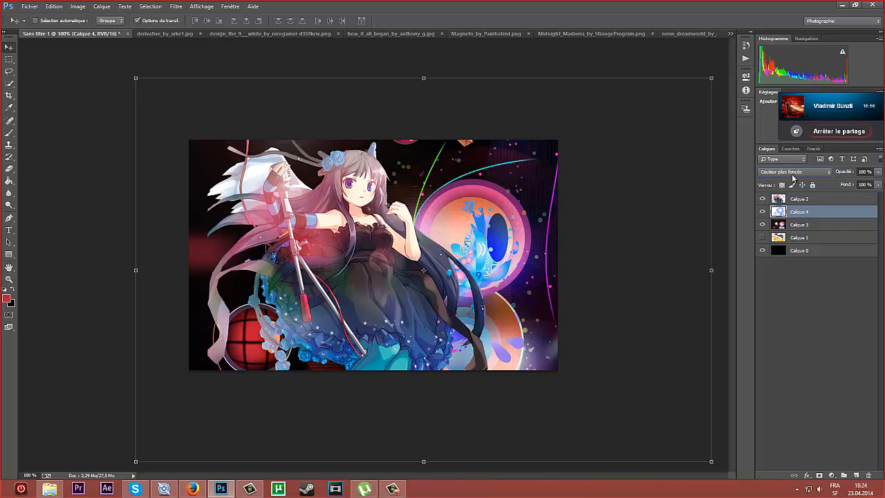
pyautogui.click(793, 175)
pyautogui.click(762, 238)
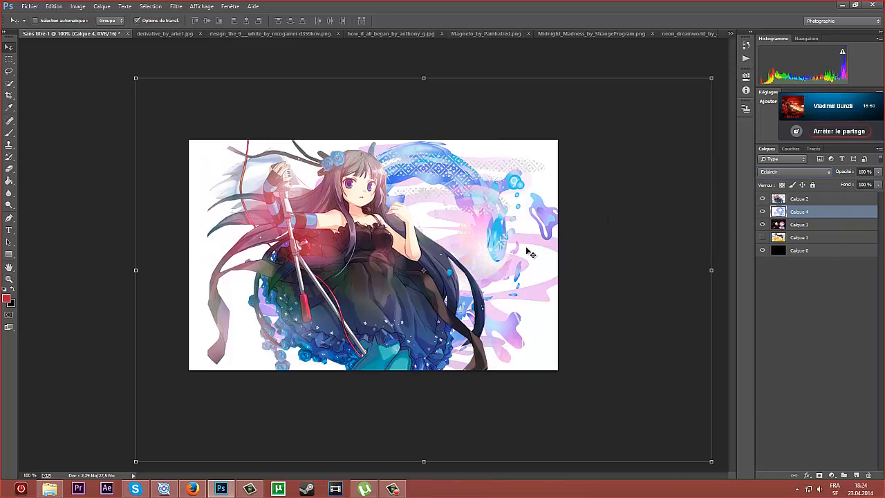
pyautogui.moveTo(529, 254); pyautogui.dragTo(522, 272)
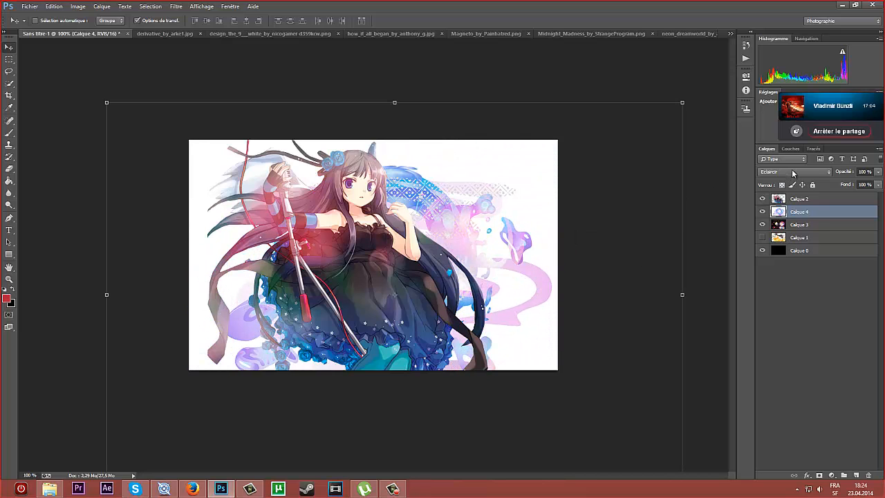
# - Close the design_the_9___white image without saving its changes
pyautogui.click(248, 34)
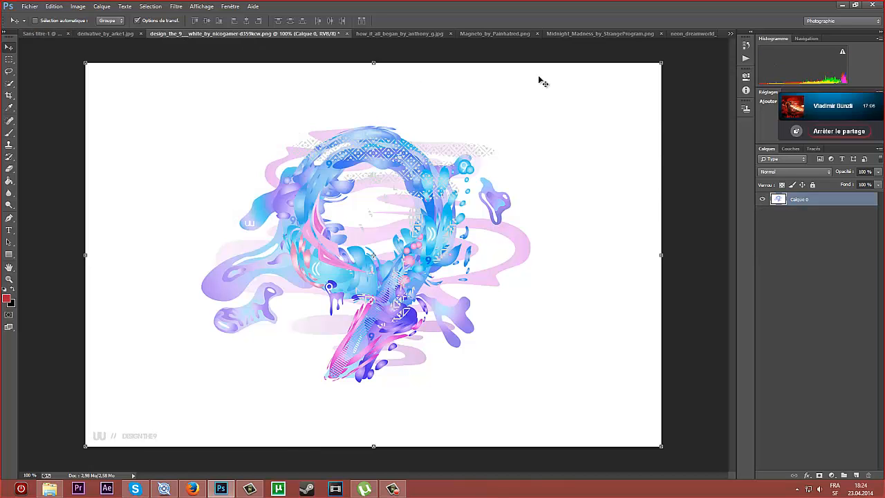
pyautogui.click(348, 33)
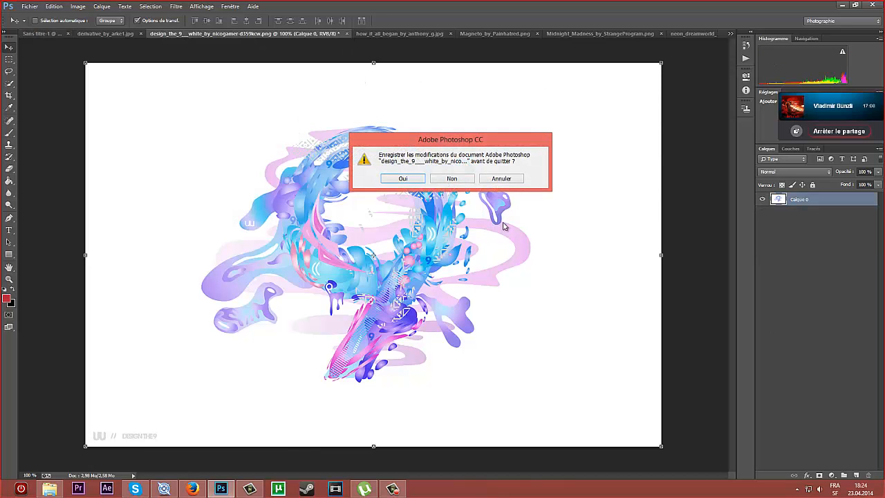
pyautogui.click(452, 179)
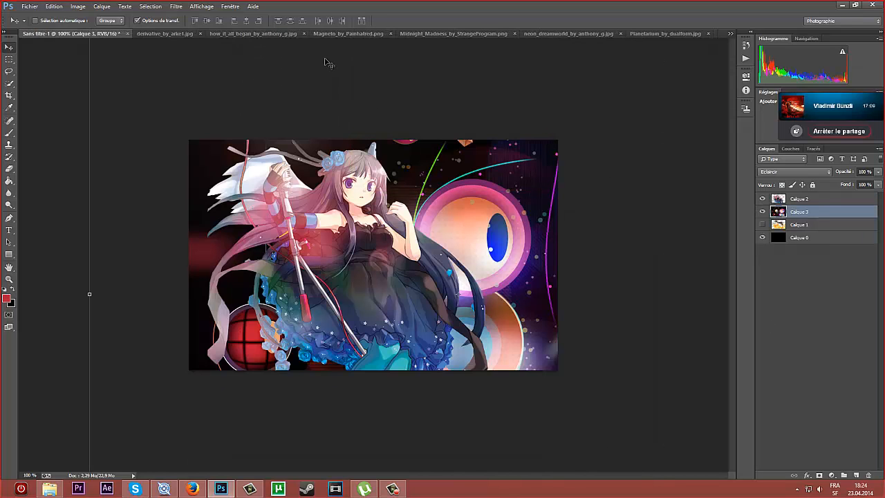
# - Unlock the background layer of the how_it_all_began image and place it in the Sans titre-1 composition, positioning its circles along the canvas's lower edge
pyautogui.click(262, 34)
pyautogui.doubleClick(834, 200)
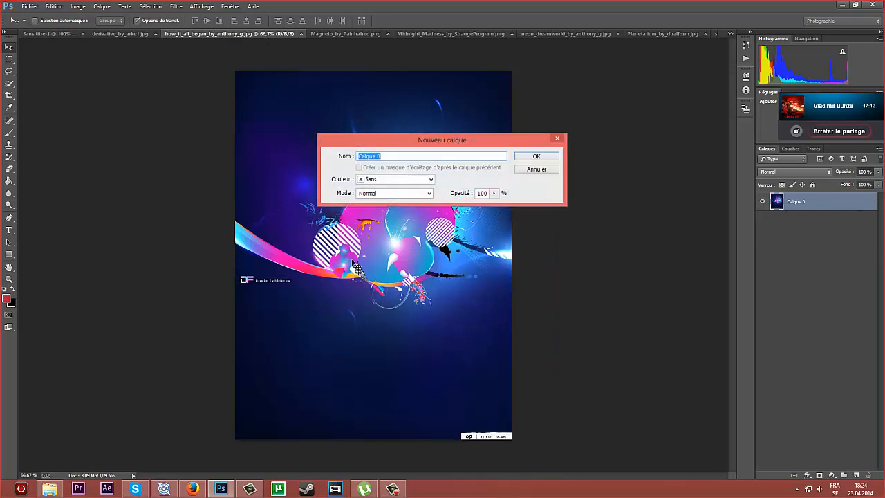
pyautogui.press('Return')
pyautogui.moveTo(354, 266); pyautogui.dragTo(386, 266)
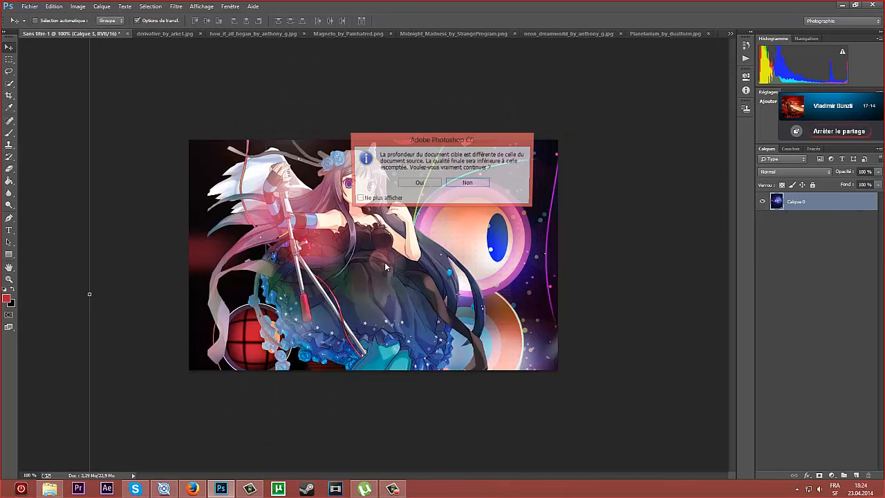
pyautogui.click(420, 182)
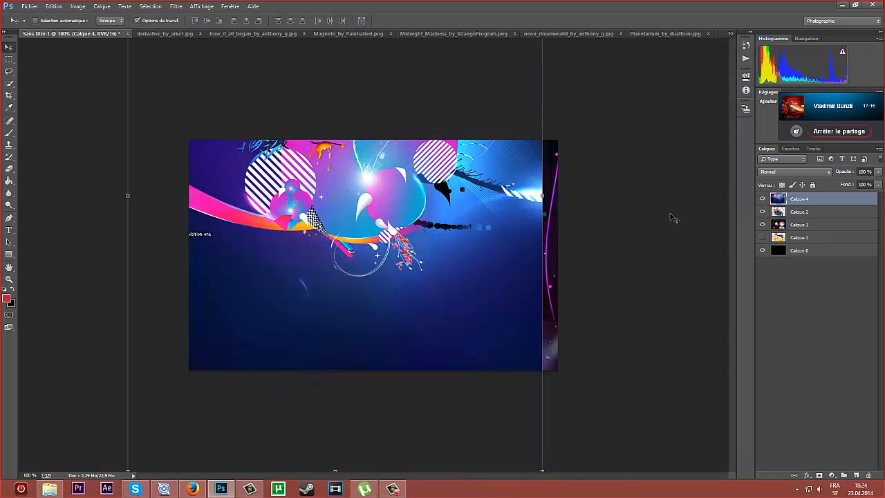
pyautogui.moveTo(483, 260); pyautogui.dragTo(506, 454)
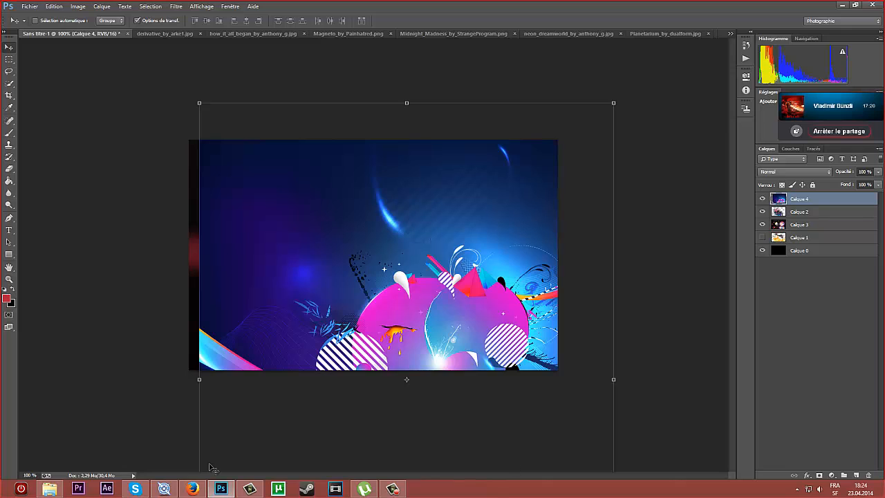
pyautogui.click(393, 488)
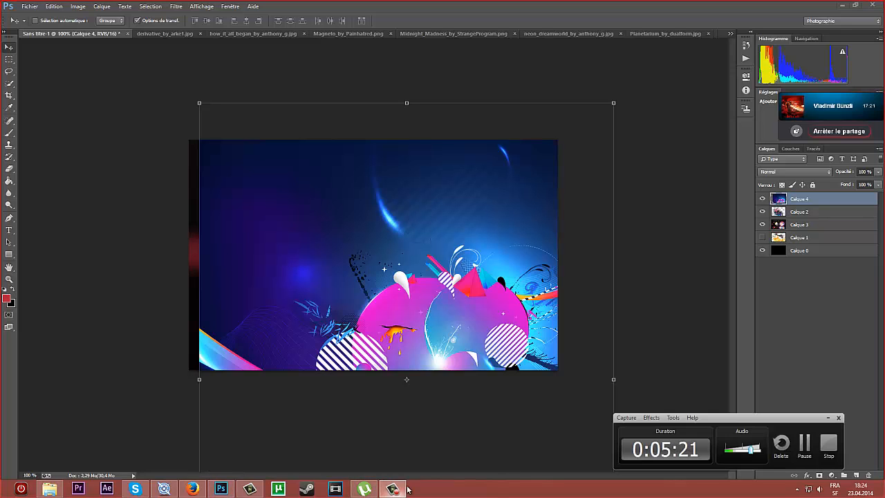
pyautogui.click(805, 444)
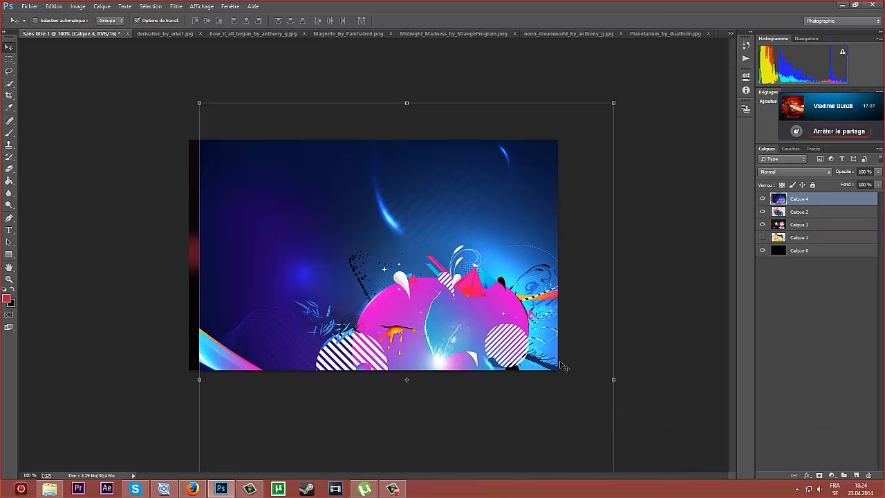
# - Shift Calque 4 to cover the whole canvas and set its blend mode to Eclaircir
pyautogui.moveTo(563, 366); pyautogui.dragTo(552, 350)
pyautogui.moveTo(460, 233); pyautogui.dragTo(451, 233)
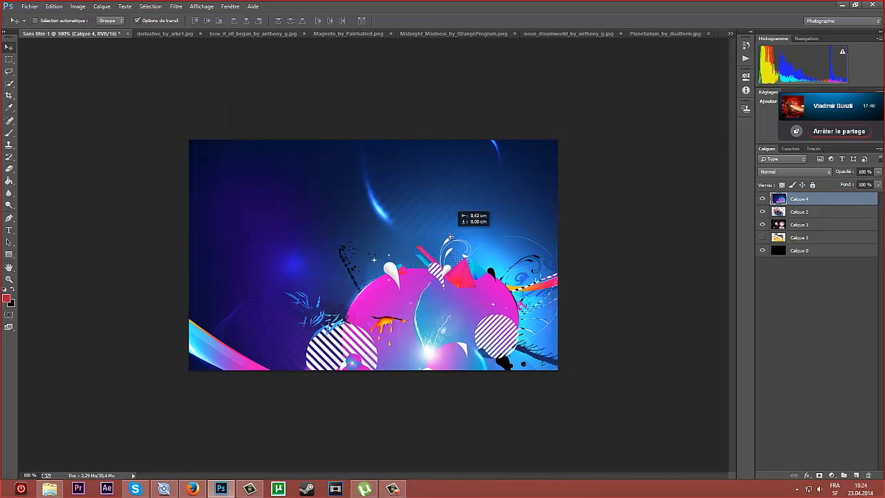
pyautogui.click(779, 172)
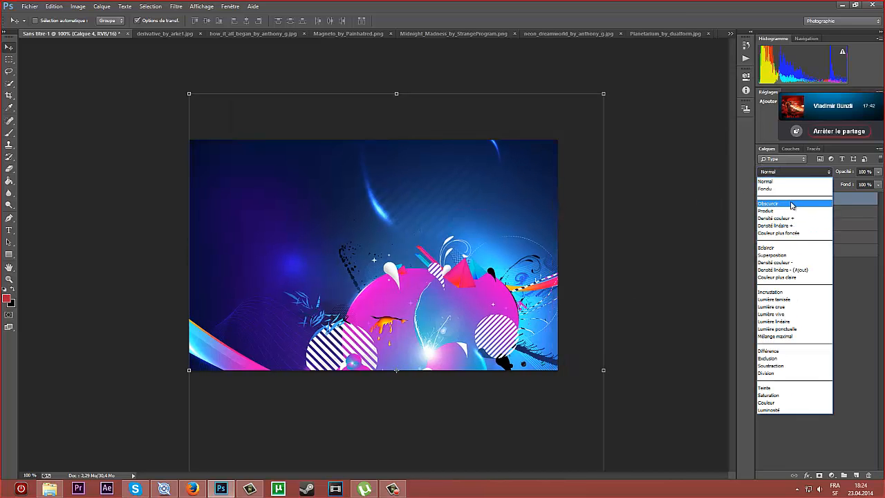
pyautogui.click(789, 249)
# - Move Calque 4's artwork over the canvas's left part and stack the layer beneath Calque 2
pyautogui.moveTo(511, 309); pyautogui.dragTo(233, 147)
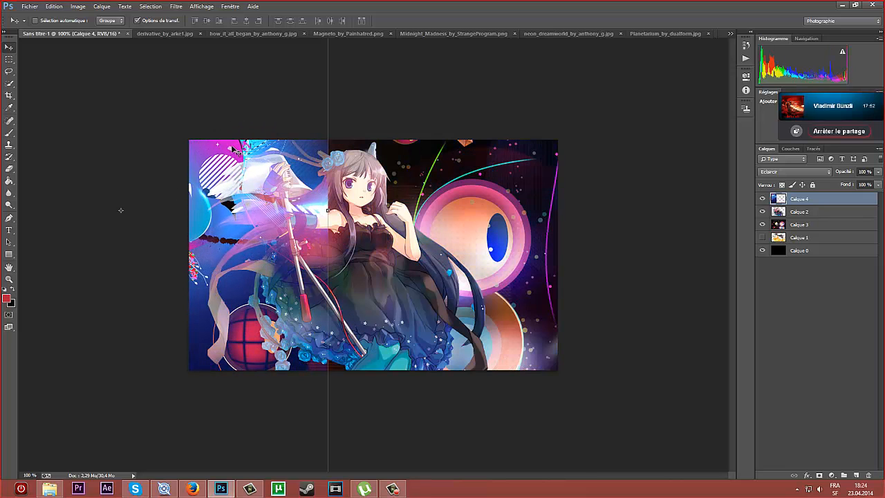
pyautogui.moveTo(807, 217); pyautogui.dragTo(807, 225)
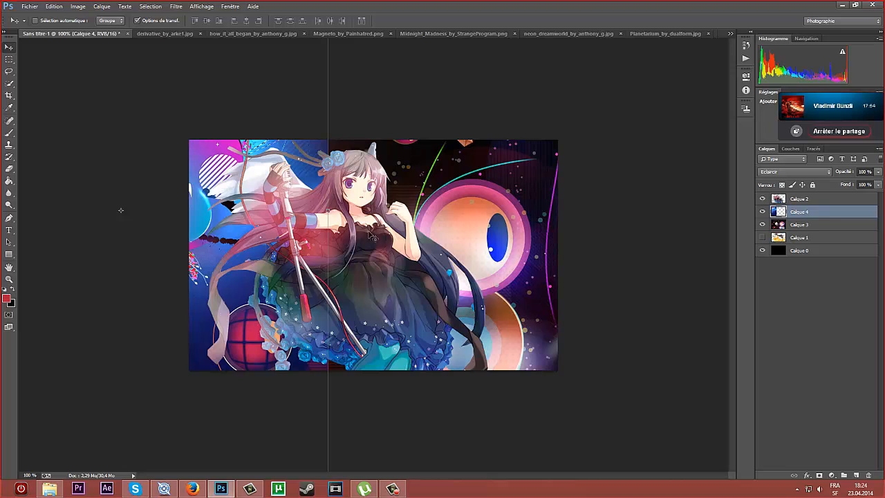
# - Choose the Eraser with its soft 331 px brush and set the eraser opacity to 60 %
pyautogui.click(9, 168)
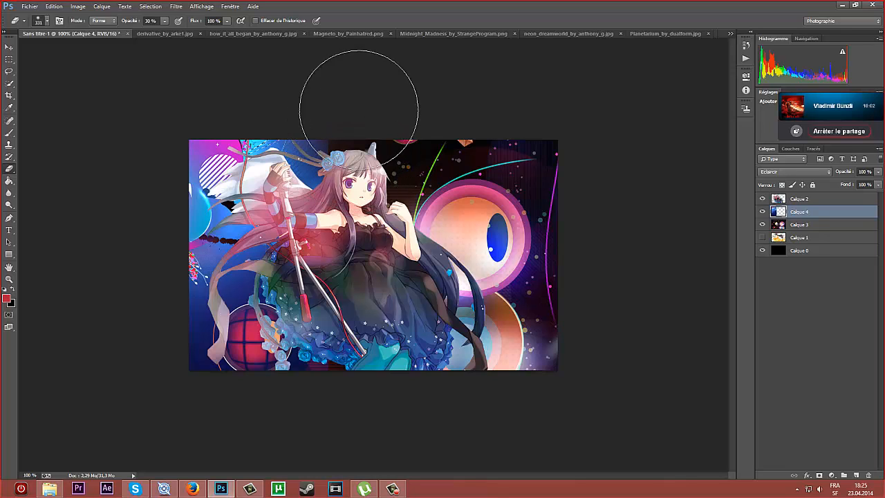
pyautogui.click(46, 23)
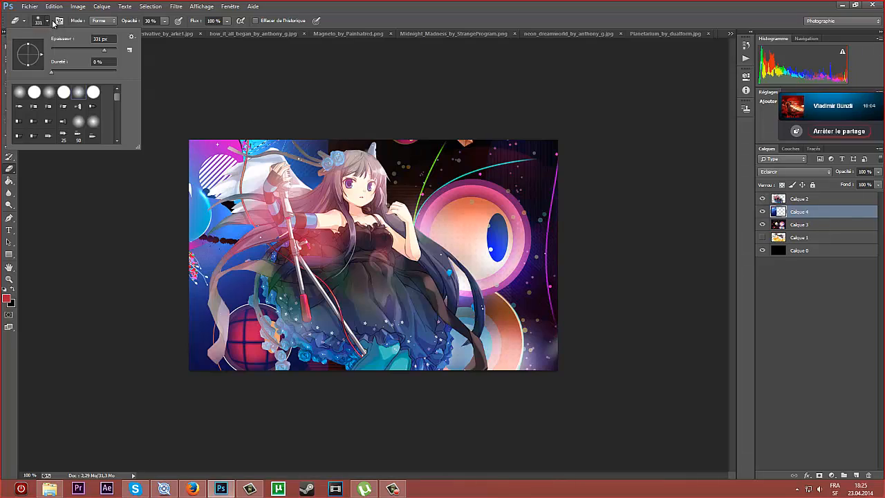
pyautogui.click(354, 4)
pyautogui.click(164, 21)
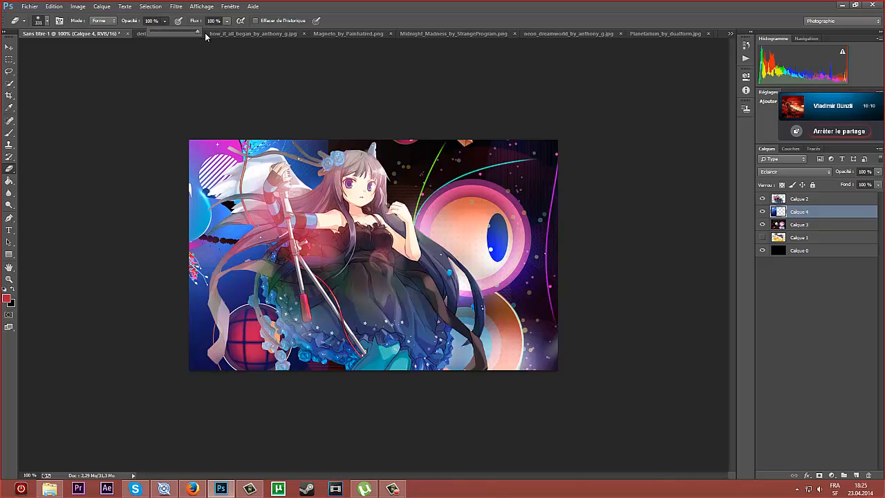
pyautogui.moveTo(197, 33); pyautogui.dragTo(201, 33)
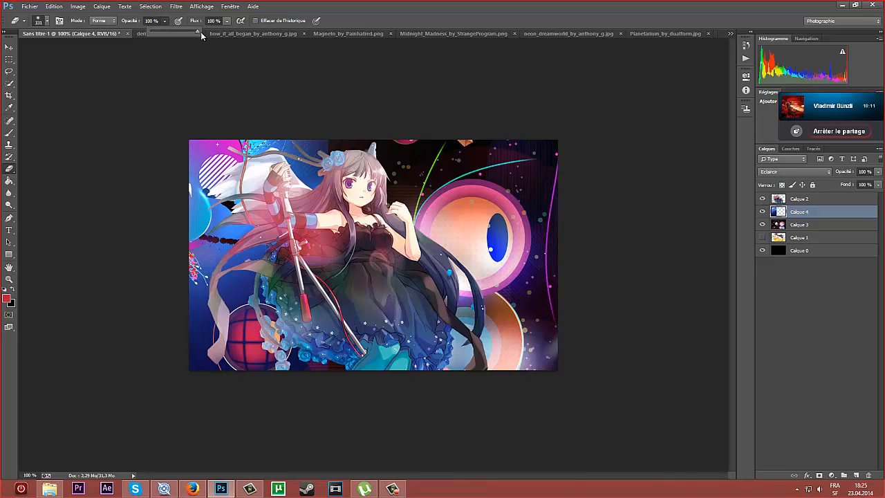
pyautogui.click(161, 22)
pyautogui.click(158, 21)
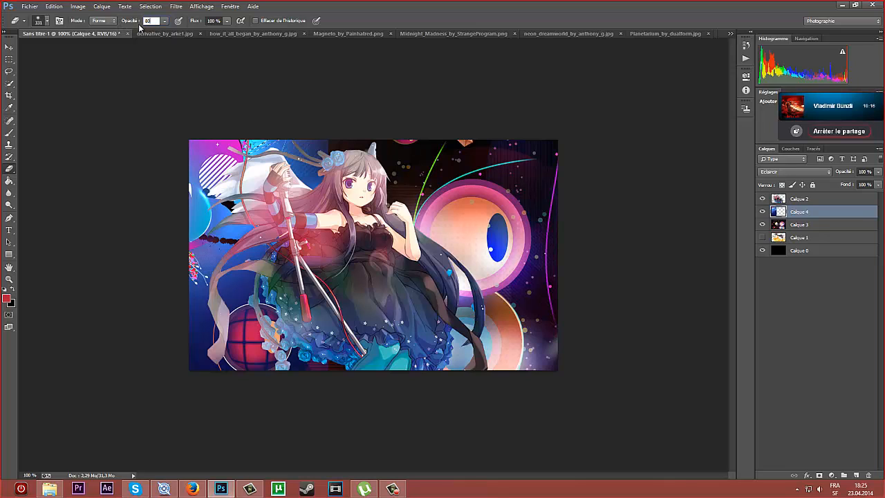
pyautogui.write('60')
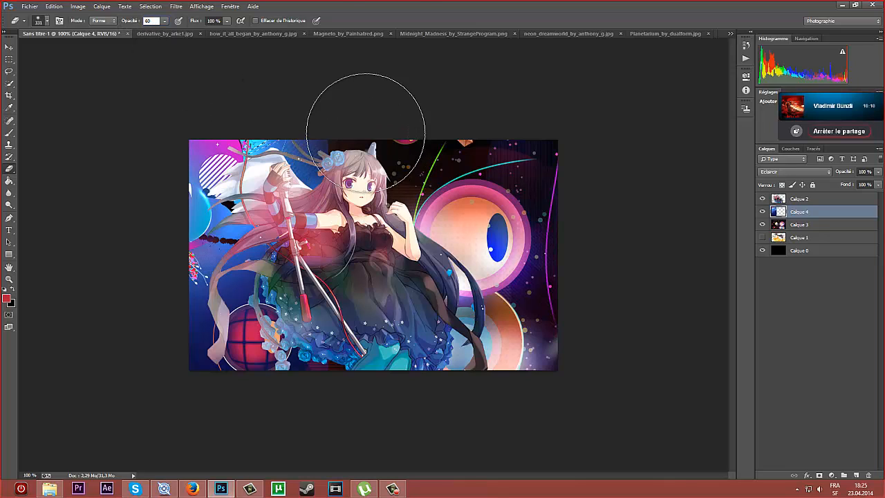
pyautogui.press('Return')
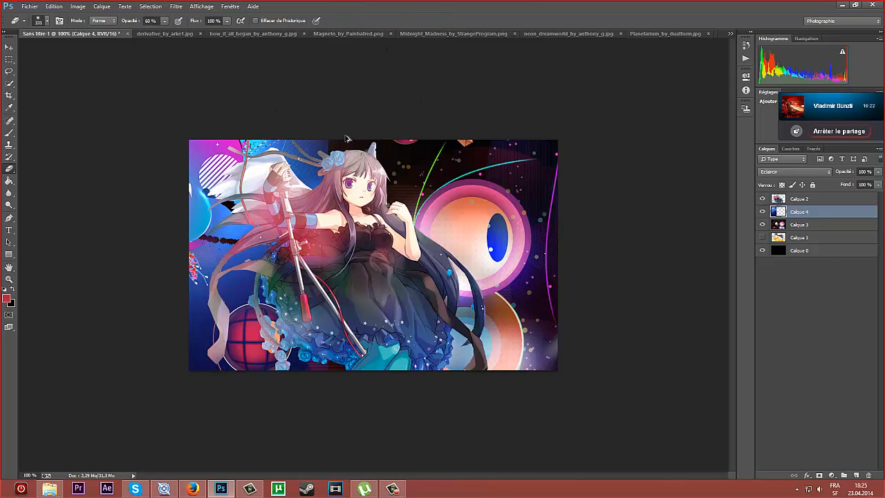
# - Soften Calque 4's straight vertical edge and lower area by erasing at 30 % opacity
pyautogui.hotkey('ctrl', 'alt', 'z')
pyautogui.moveTo(827, 199); pyautogui.dragTo(824, 217)
pyautogui.press('Return')
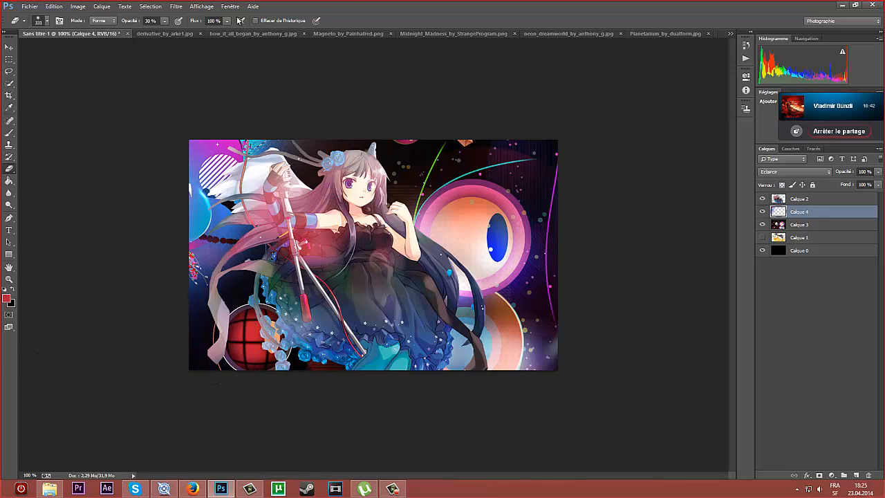
# - Close the how_it_all_began image without saving its changes
pyautogui.click(265, 33)
pyautogui.press('v')
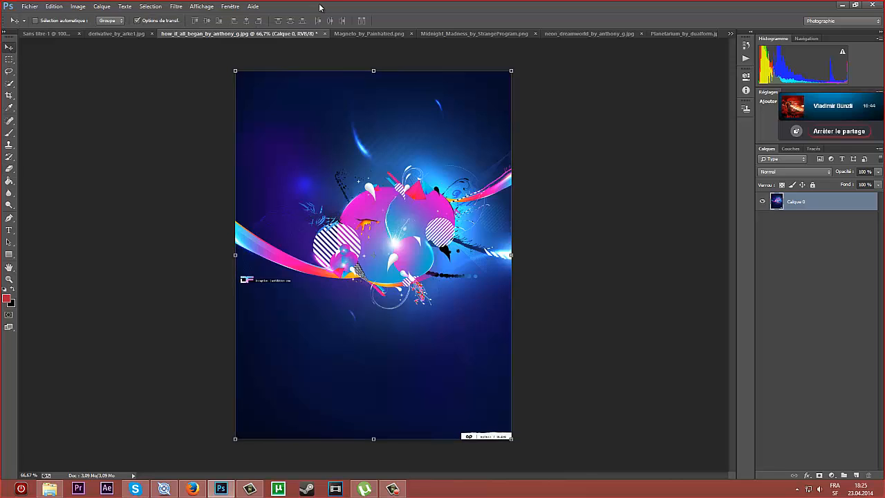
pyautogui.click(325, 34)
pyautogui.click(450, 178)
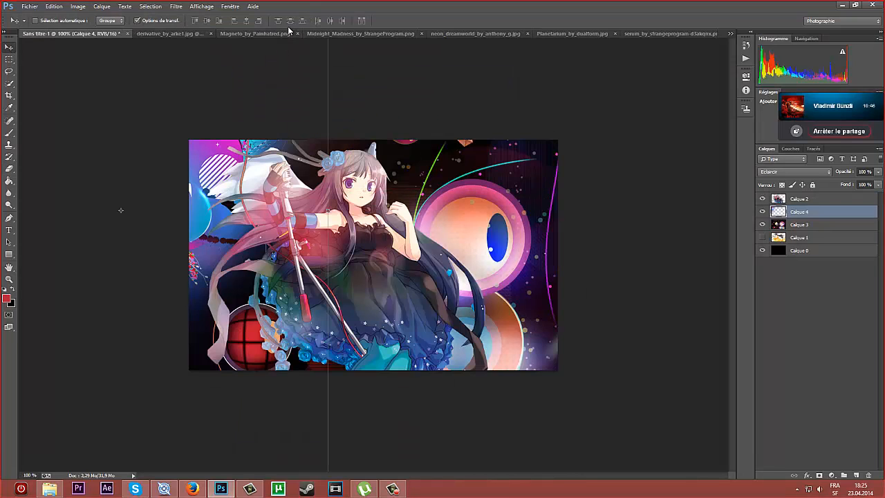
# - Unlock the background layer of the neon_dreamworld image and place it in the Sans titre-1 composition above Calque 4, accepting the depth difference
pyautogui.click(282, 33)
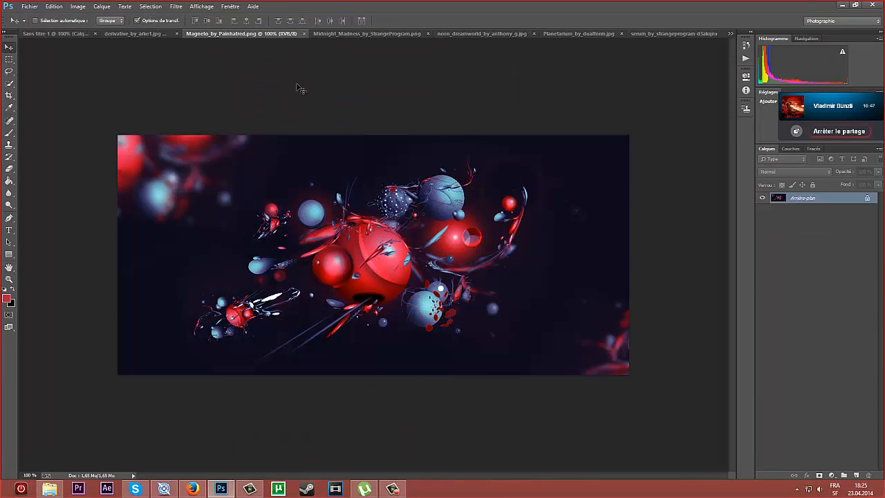
pyautogui.click(347, 33)
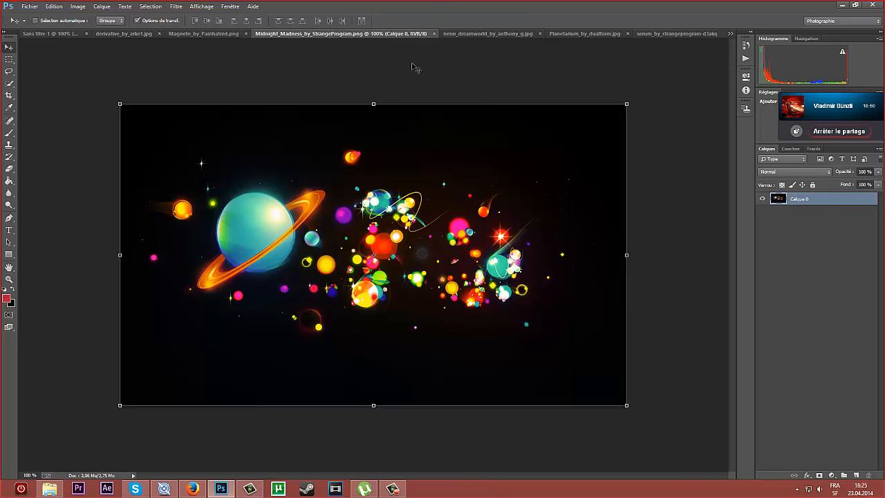
pyautogui.click(455, 33)
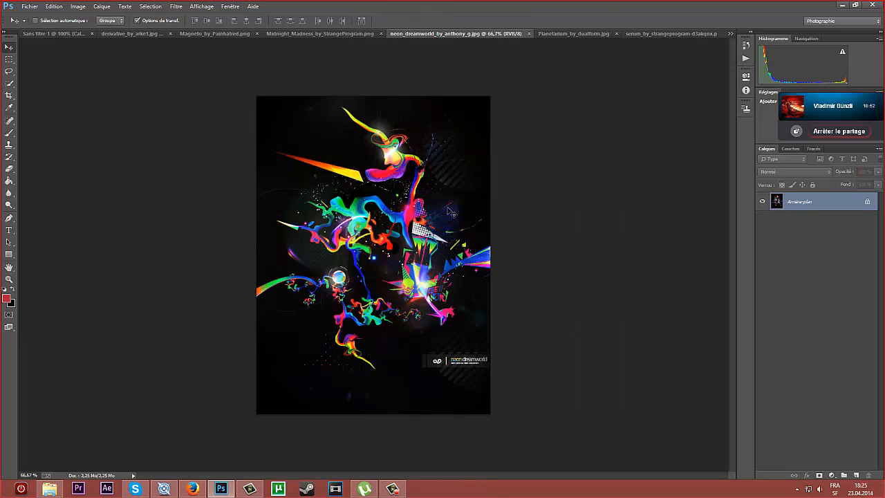
pyautogui.doubleClick(837, 201)
pyautogui.press('Return')
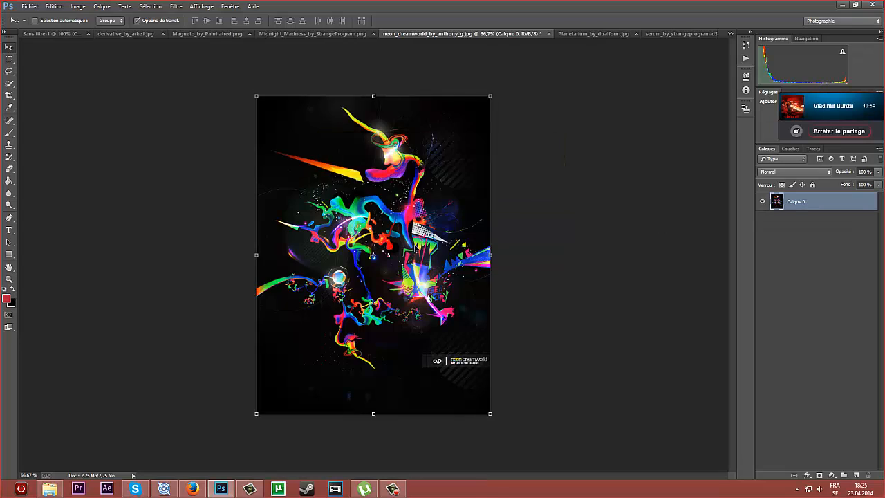
pyautogui.press('Delete')
pyautogui.moveTo(73, 36); pyautogui.dragTo(367, 183)
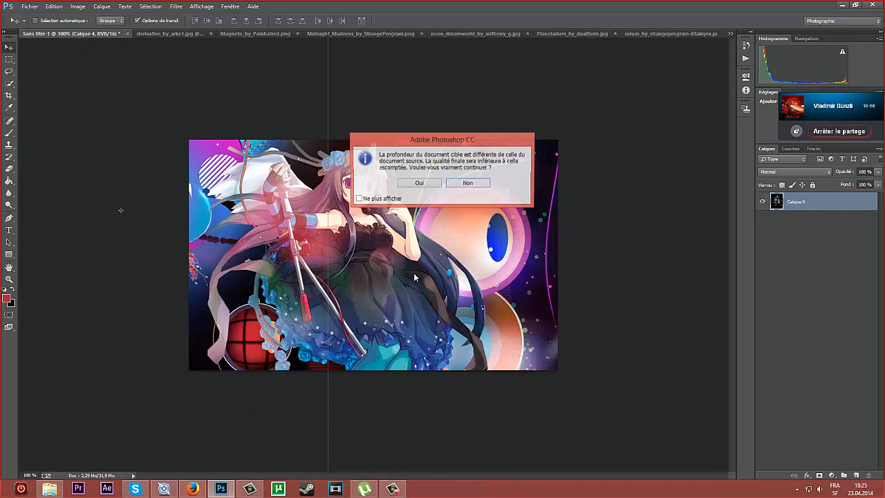
pyautogui.click(418, 183)
# - Stack Calque 5 above Calque 2 and reposition it so its glowing figure sits near the canvas's centre
pyautogui.moveTo(426, 185); pyautogui.dragTo(499, 310)
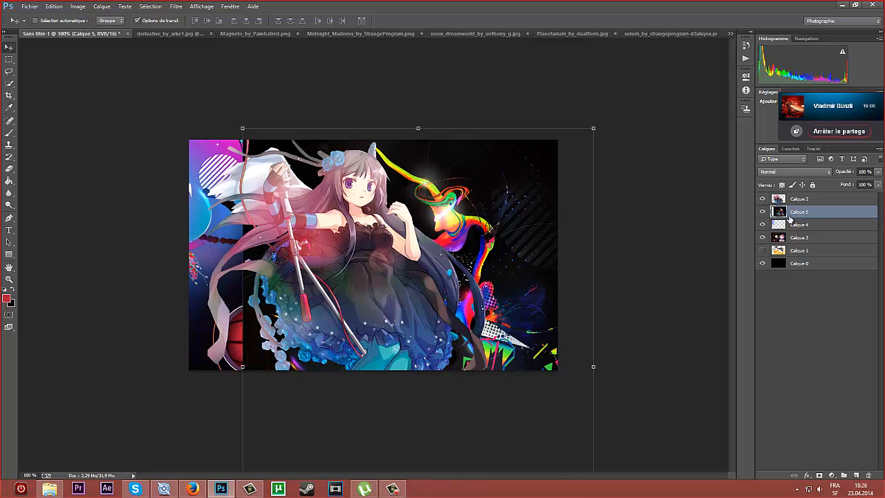
pyautogui.moveTo(789, 212); pyautogui.dragTo(793, 197)
pyautogui.moveTo(501, 266); pyautogui.dragTo(458, 310)
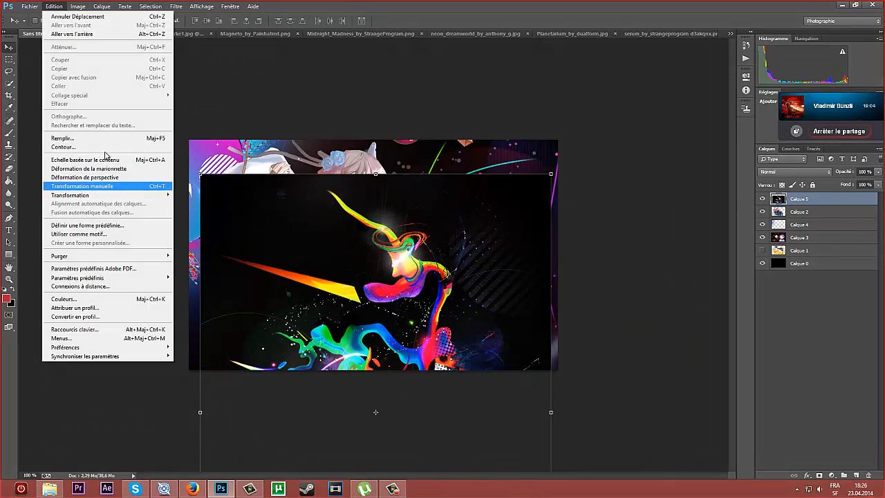
# - Try rotating Calque 5 by 90° clockwise and moving it over the lower part of the canvas
pyautogui.moveTo(117, 196)
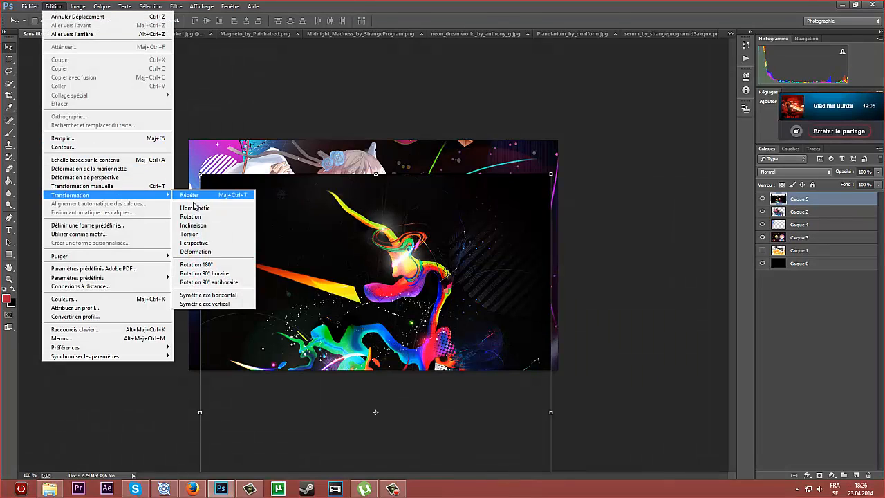
pyautogui.click(220, 273)
pyautogui.moveTo(377, 255); pyautogui.dragTo(382, 164)
pyautogui.hotkey('ctrl', 'z')
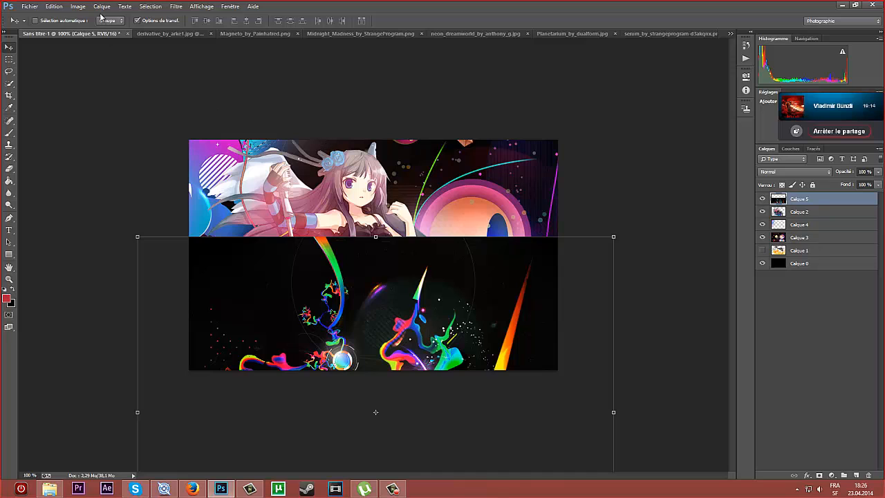
# - Rotate Calque 5 by 90° counterclockwise, then shift and tilt it slightly clockwise across the lower half of the canvas
pyautogui.click(54, 6)
pyautogui.moveTo(94, 200)
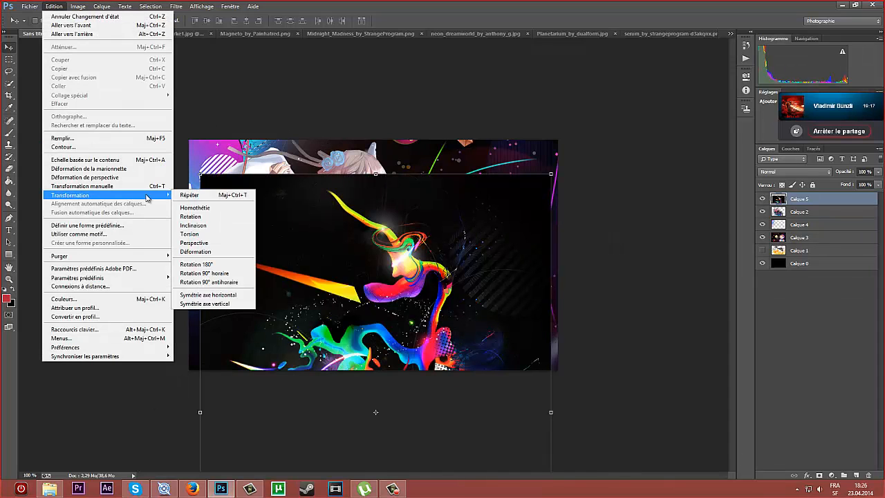
pyautogui.click(228, 281)
pyautogui.moveTo(453, 314); pyautogui.dragTo(472, 320)
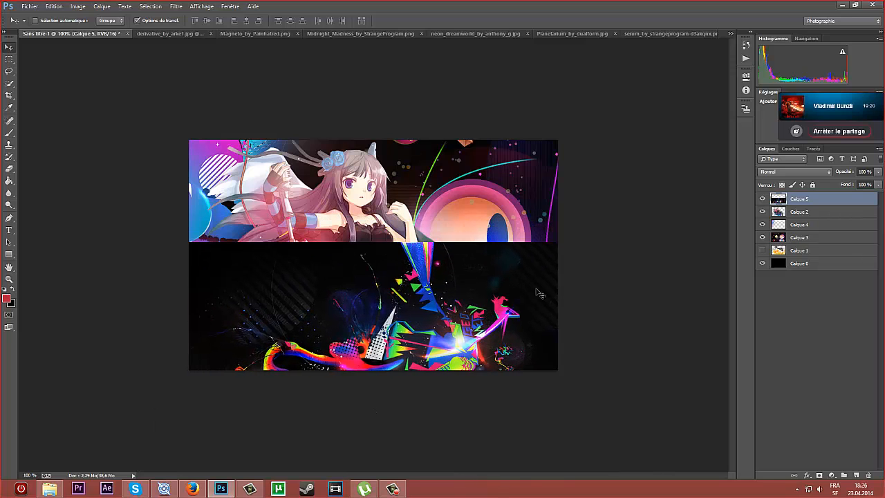
pyautogui.hotkey('ctrl', 't')
pyautogui.moveTo(658, 236); pyautogui.dragTo(668, 247)
pyautogui.press('Return')
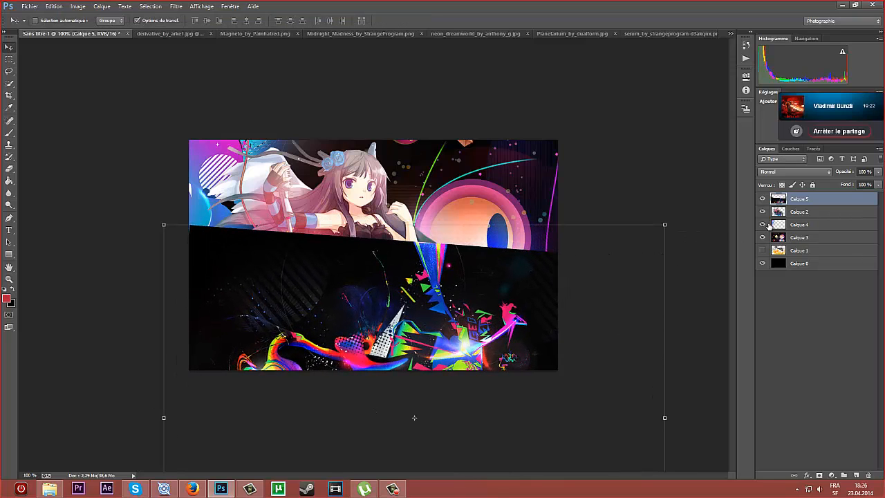
# - Set Calque 5's blend mode to Eclaircir and nudge its colourful shapes slightly left over the character's dress
pyautogui.click(797, 171)
pyautogui.click(797, 172)
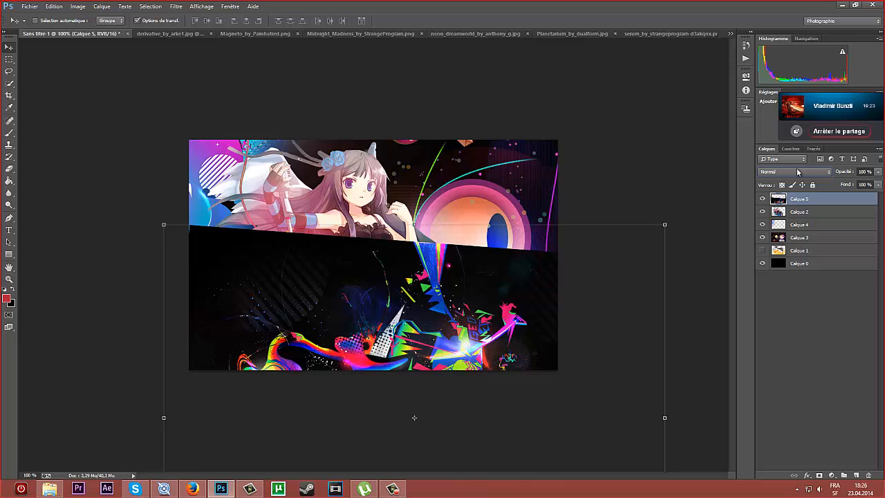
pyautogui.click(762, 199)
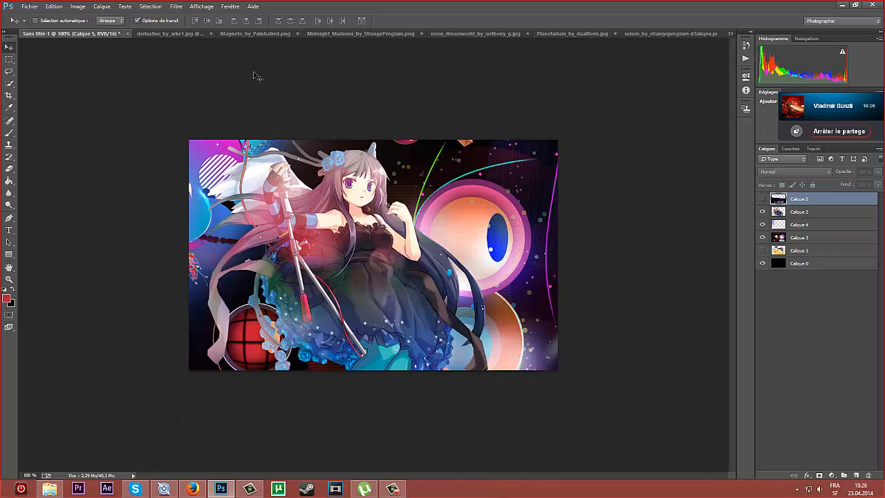
pyautogui.click(762, 198)
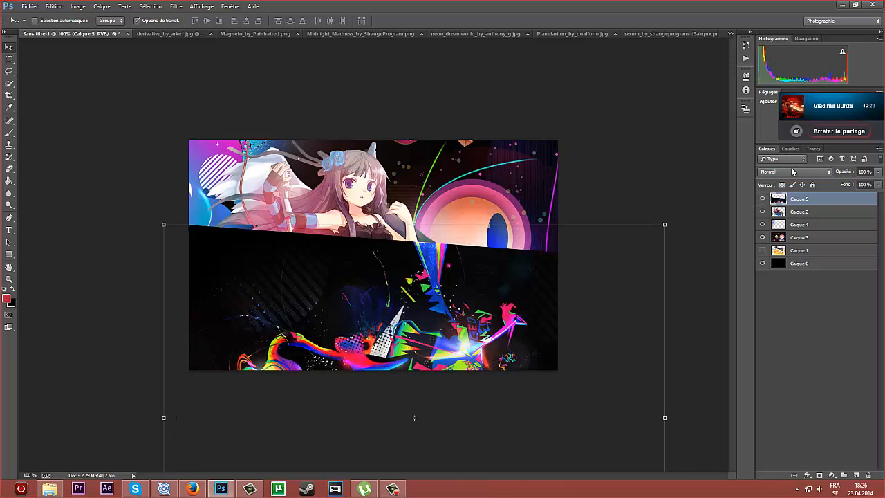
pyautogui.click(793, 172)
pyautogui.click(790, 181)
pyautogui.click(763, 198)
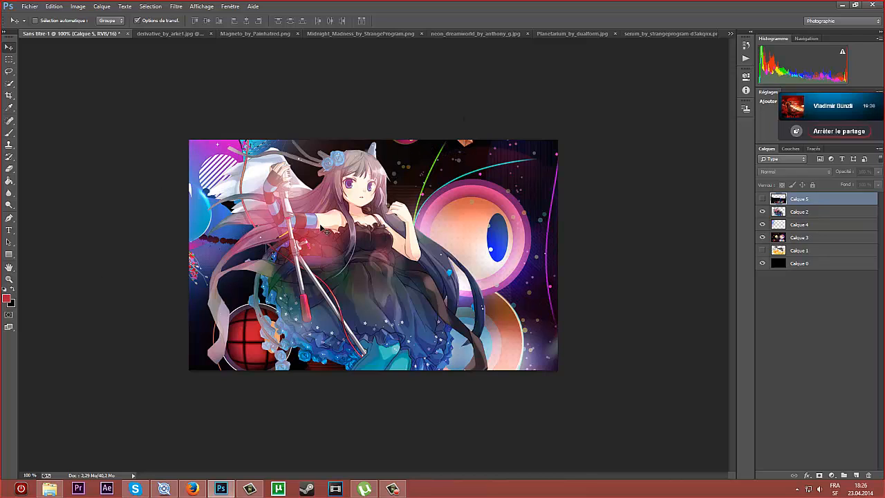
pyautogui.click(763, 198)
pyautogui.click(793, 171)
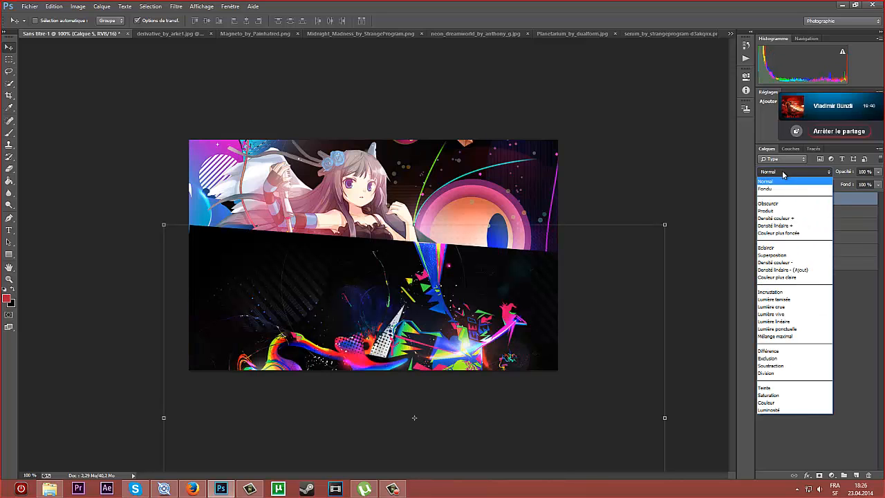
pyautogui.click(765, 248)
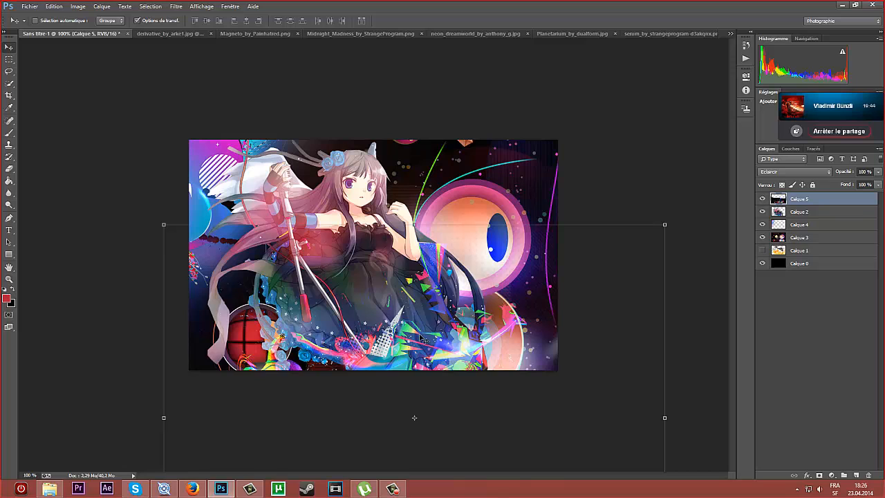
pyautogui.moveTo(420, 338); pyautogui.dragTo(412, 340)
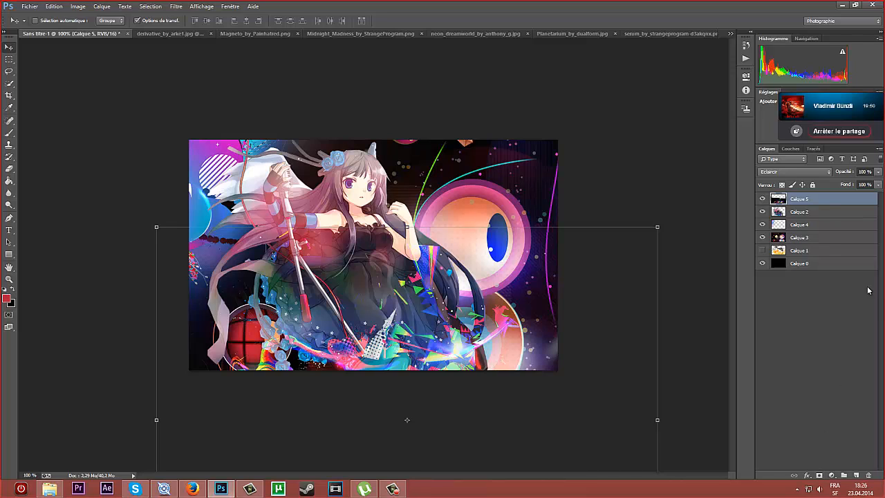
# - Try stacking Calque 4 above Calque 2 and brushing a layer mask on it over the striped circle, and delete the mask
pyautogui.moveTo(804, 232); pyautogui.dragTo(799, 210)
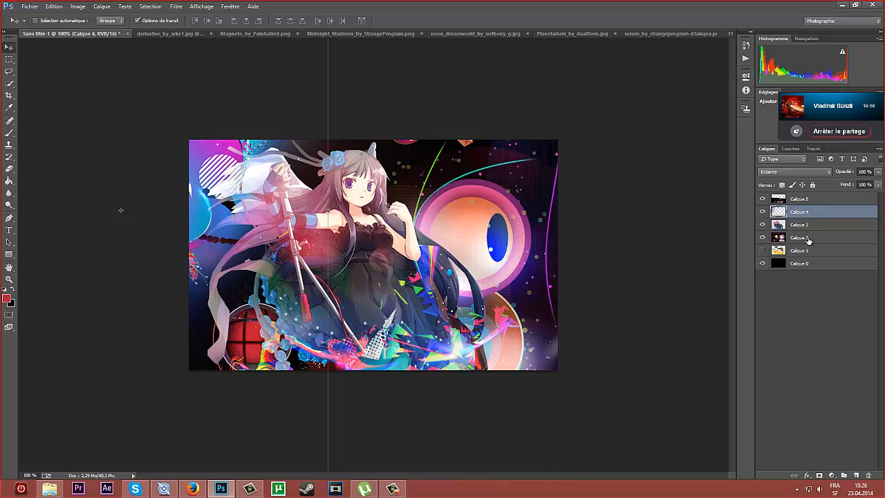
pyautogui.click(818, 477)
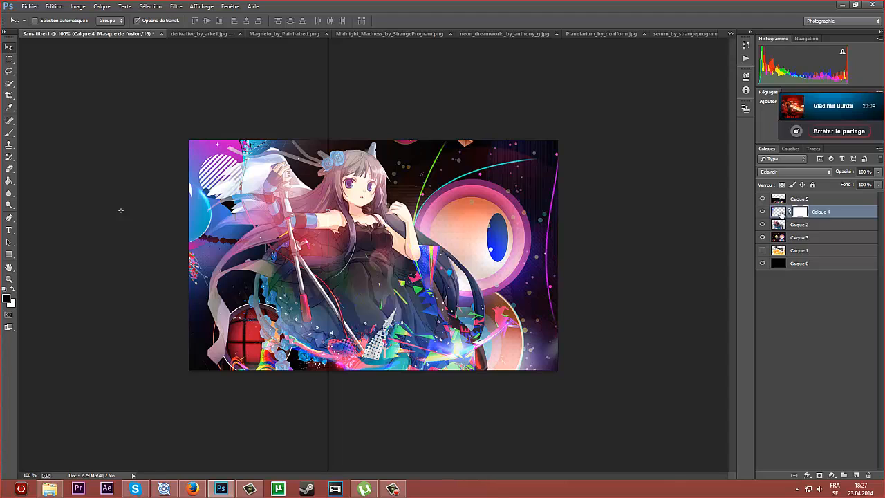
pyautogui.click(788, 212)
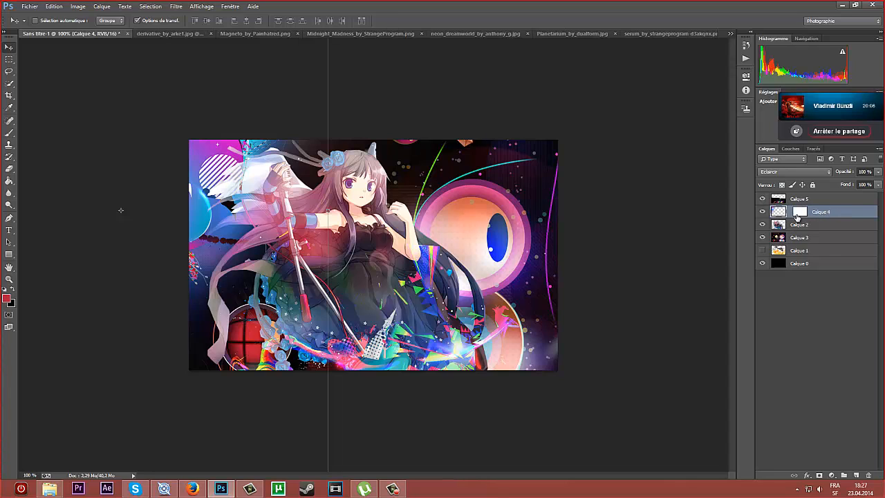
pyautogui.click(800, 212)
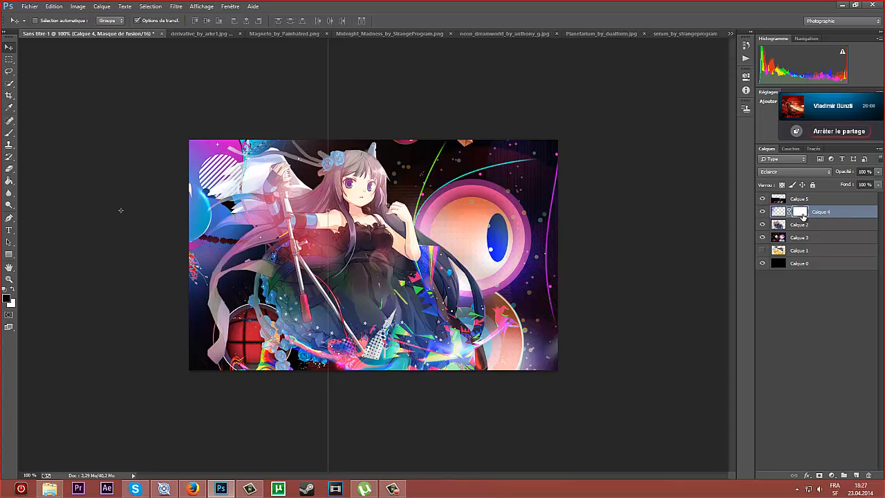
pyautogui.click(9, 132)
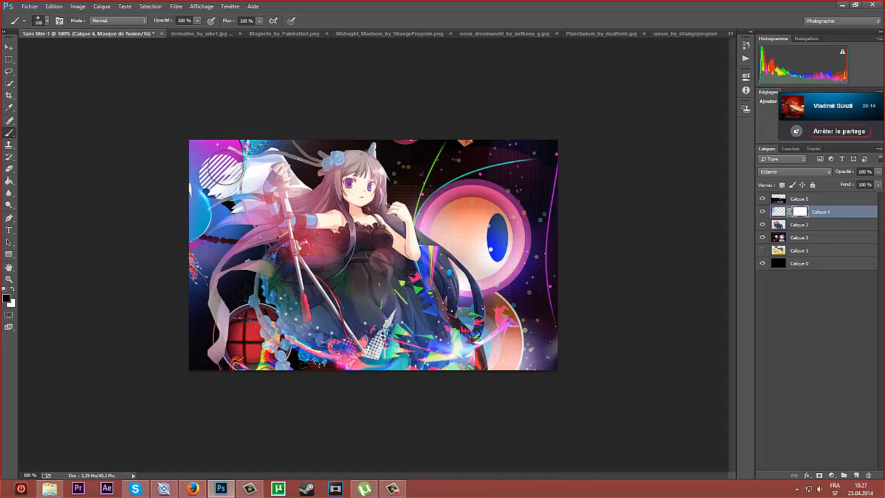
pyautogui.moveTo(224, 168); pyautogui.dragTo(222, 174)
pyautogui.hotkey('ctrl', 'z')
pyautogui.rightClick(801, 213)
pyautogui.click(803, 228)
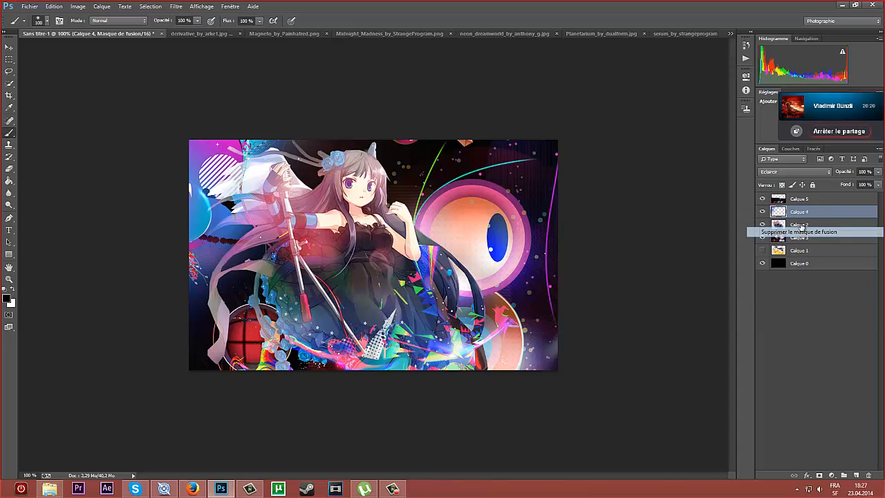
# - Try brushing a layer mask on Calque 2 over the striped circle, and delete that mask
pyautogui.click(809, 228)
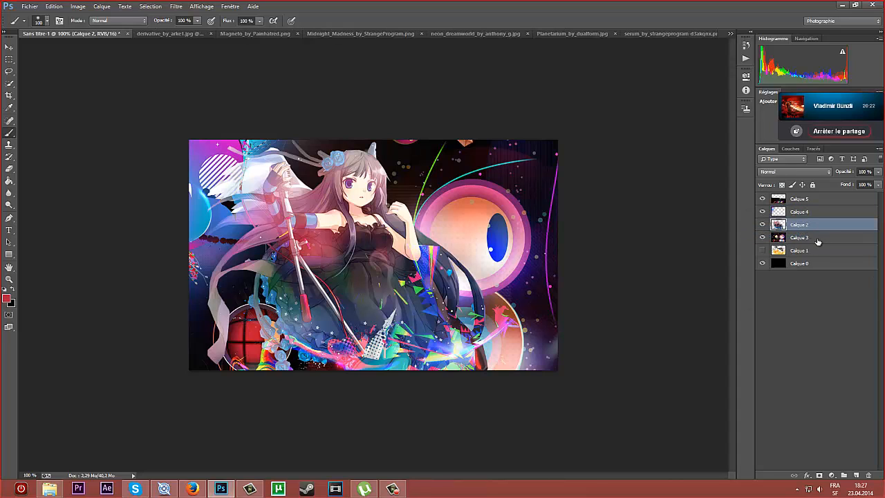
pyautogui.click(820, 475)
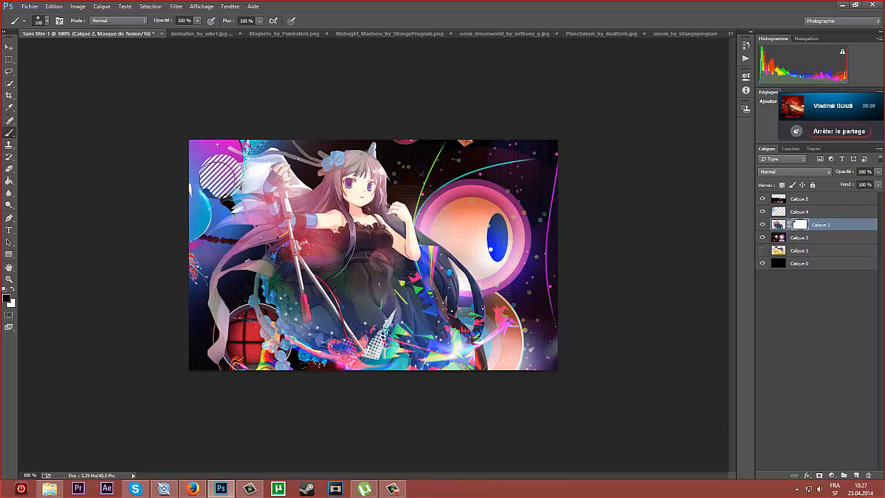
pyautogui.moveTo(217, 180)
pyautogui.mouseDown()
pyautogui.moveTo(208, 203)
pyautogui.moveTo(222, 196)
pyautogui.moveTo(213, 193)
pyautogui.mouseUp()
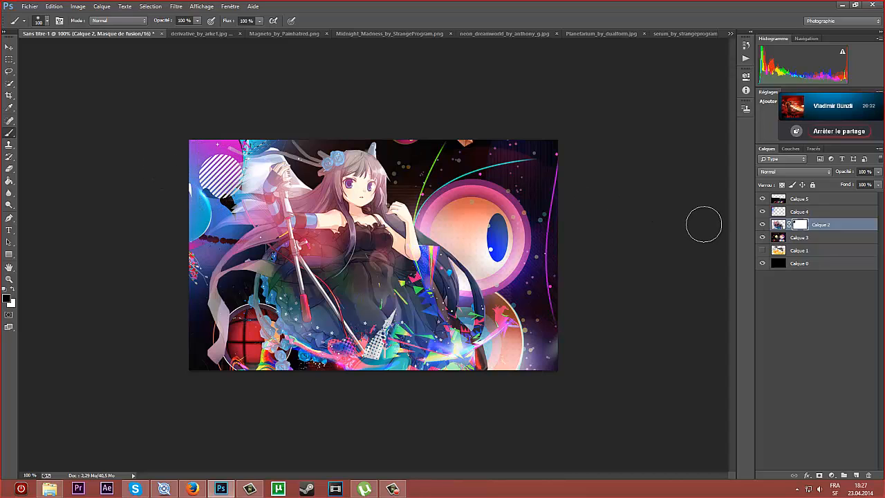
pyautogui.rightClick(802, 225)
pyautogui.click(795, 244)
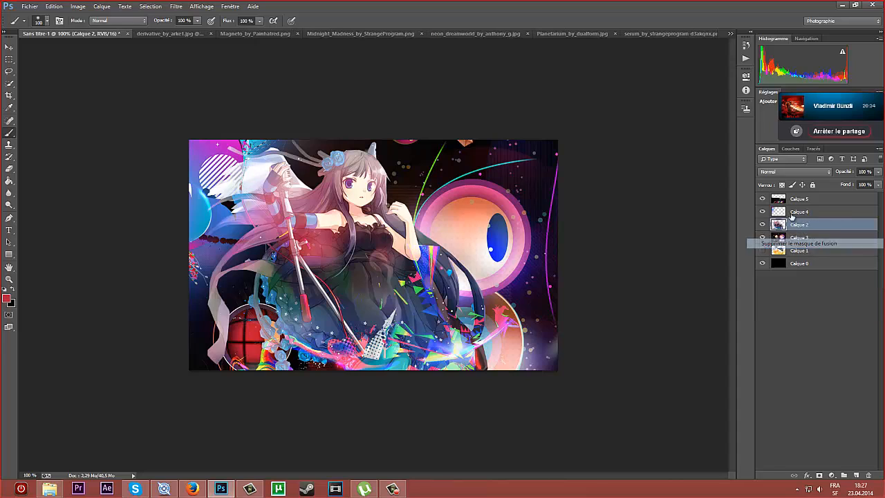
# - Return Calque 4 beneath Calque 2 and add a layer mask to Calque 2
pyautogui.moveTo(785, 214); pyautogui.dragTo(783, 231)
pyautogui.click(814, 201)
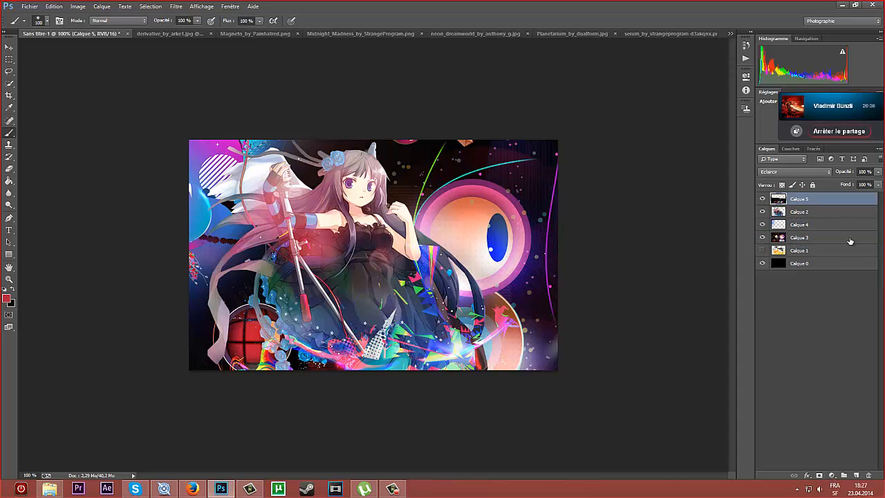
pyautogui.click(818, 213)
pyautogui.click(819, 477)
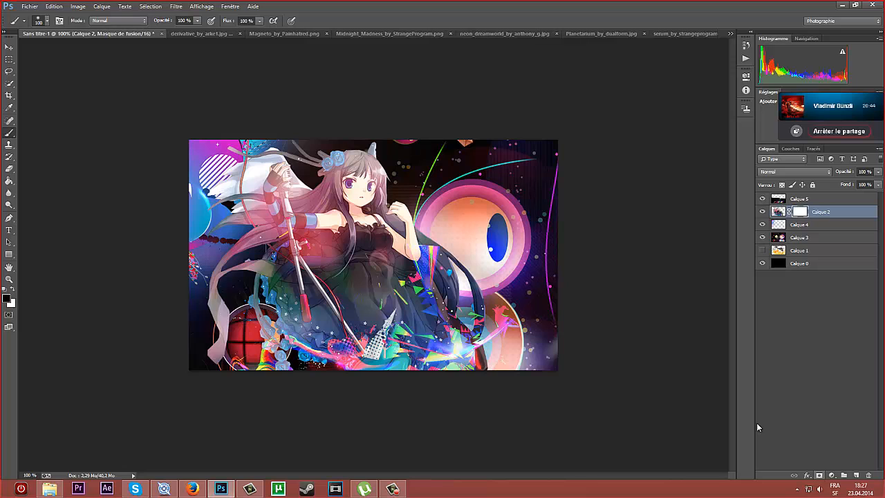
pyautogui.click(392, 489)
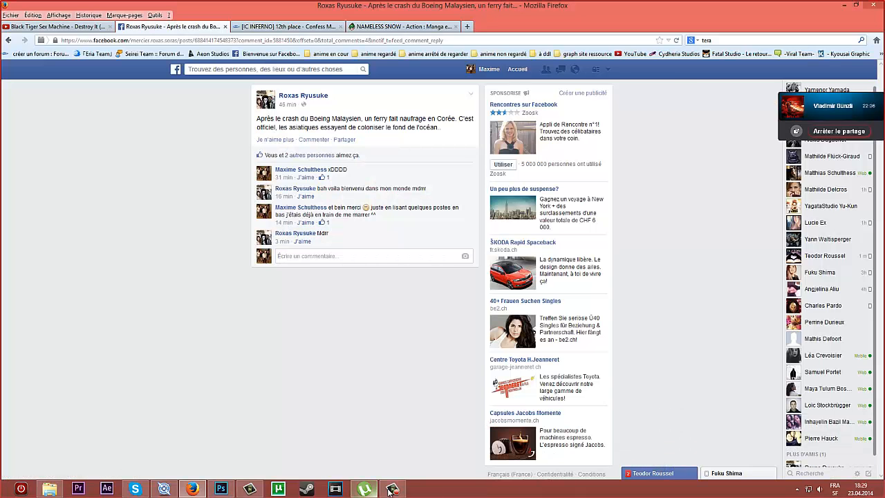
pyautogui.click(391, 489)
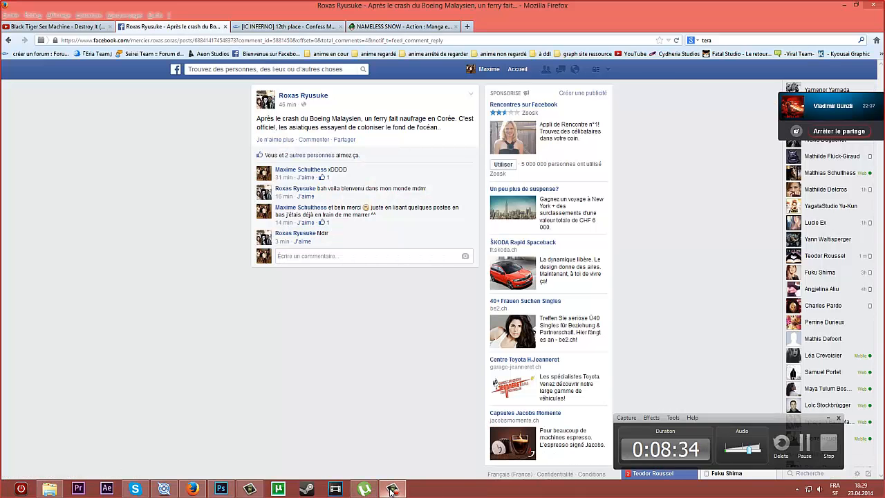
pyautogui.click(392, 490)
pyautogui.click(221, 489)
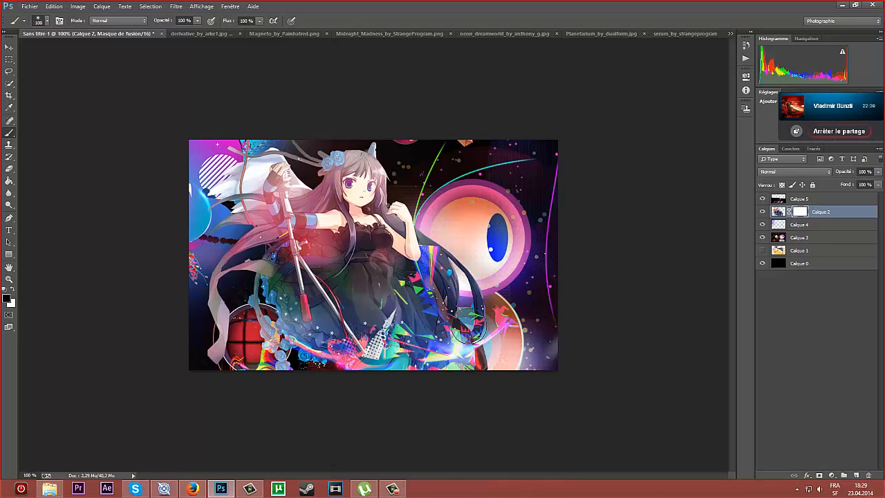
# - Compare the composition with the character layer Calque 2 hidden and shown
pyautogui.click(762, 211)
pyautogui.click(762, 212)
pyautogui.click(762, 211)
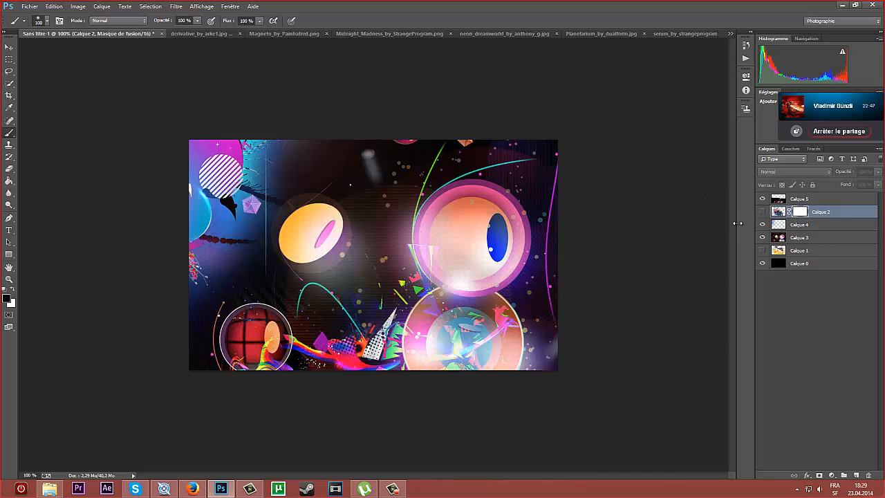
pyautogui.click(762, 212)
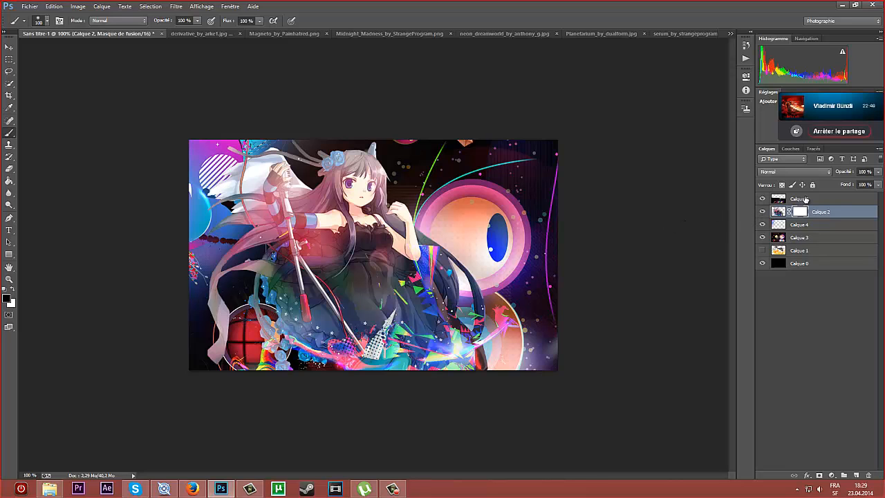
# - Paint Calque 2's layer mask with a soft 100 px brush at 80% opacity to hide the lower dress and the hair tips near the large eye sphere
pyautogui.click(801, 198)
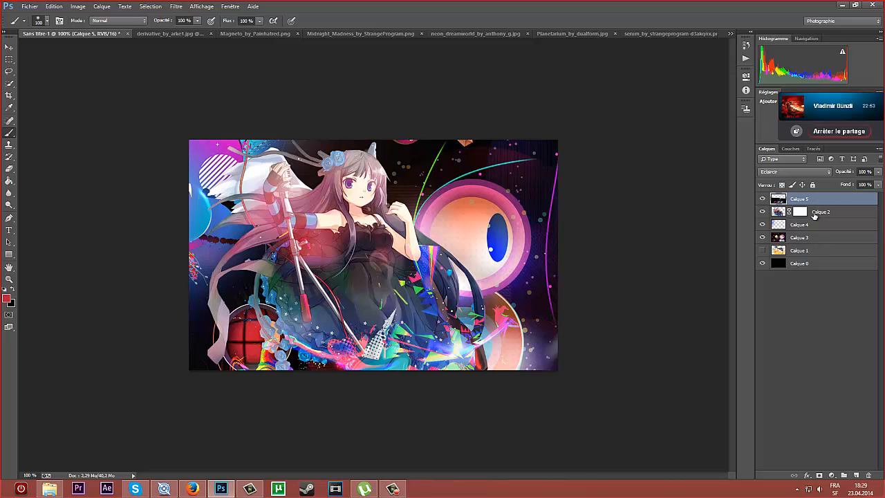
pyautogui.click(802, 211)
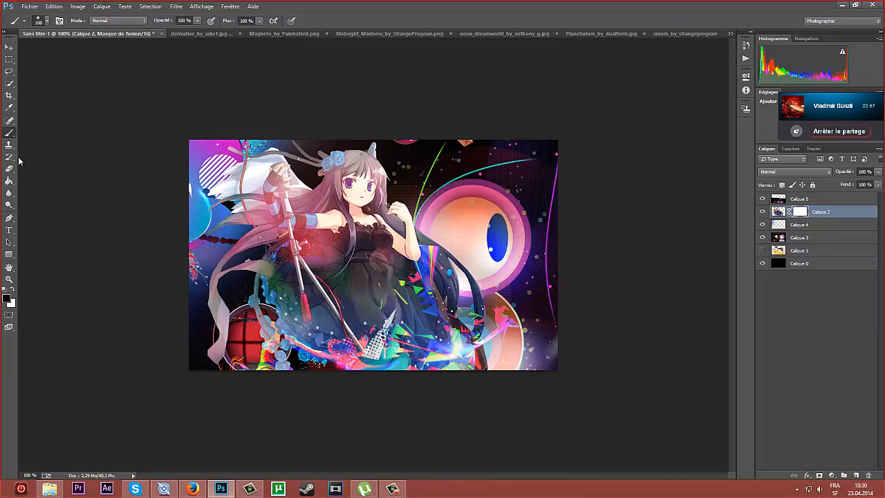
pyautogui.click(43, 20)
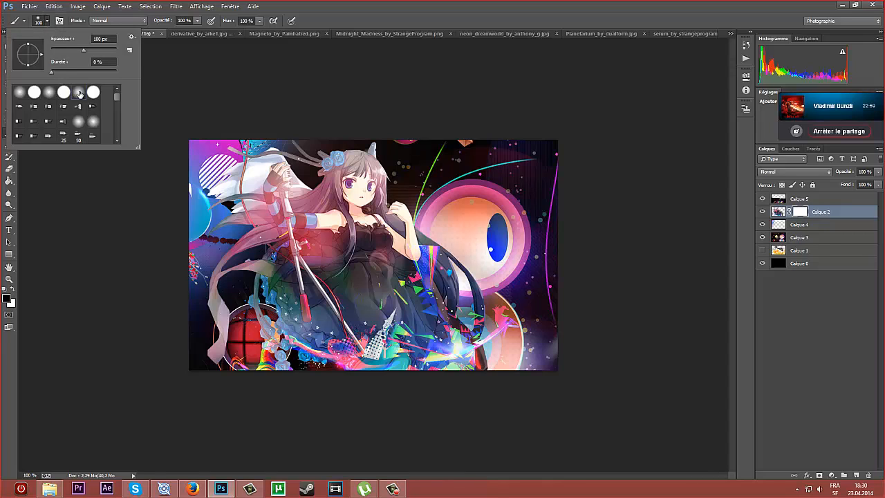
pyautogui.click(285, 7)
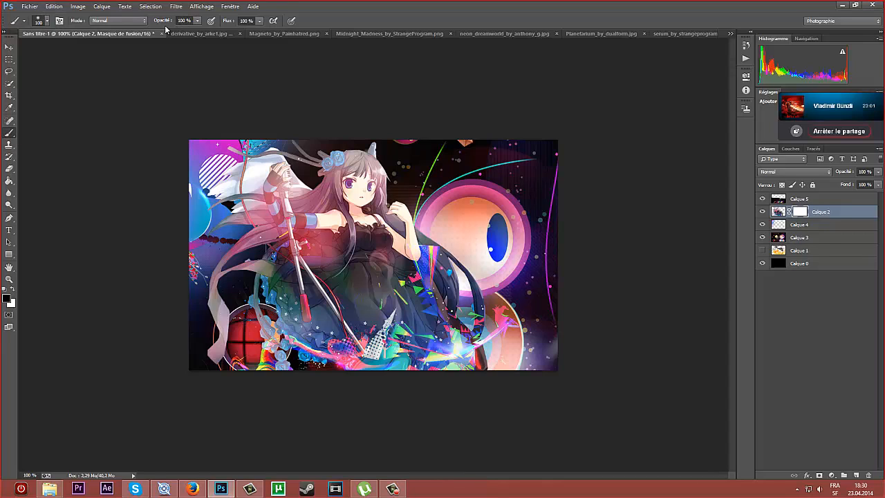
pyautogui.write('80')
pyautogui.press('Return')
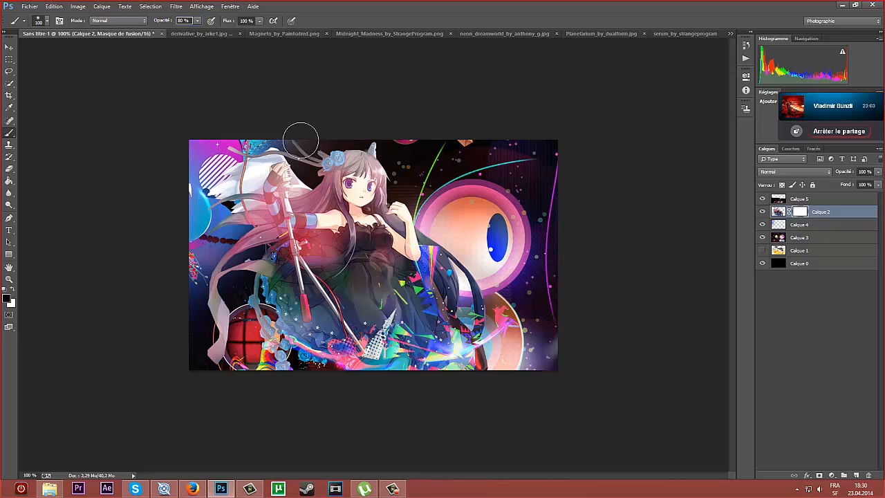
pyautogui.click(454, 352)
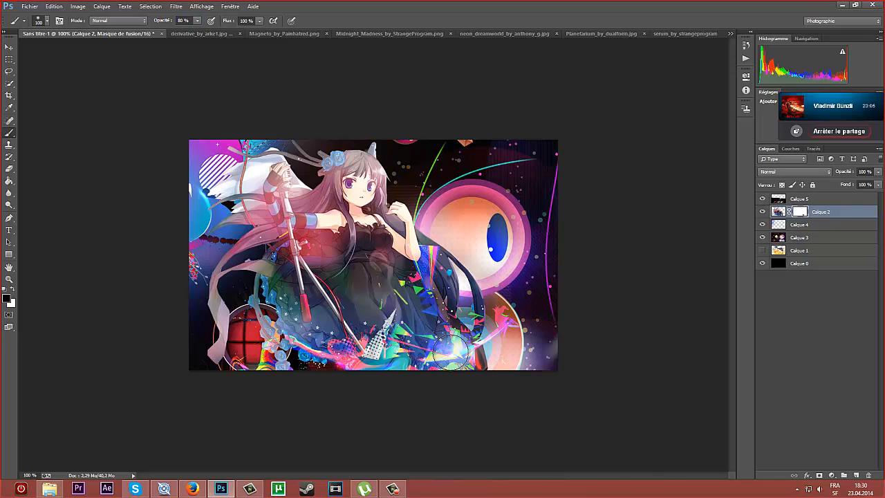
pyautogui.moveTo(450, 353)
pyautogui.mouseDown()
pyautogui.moveTo(381, 368)
pyautogui.moveTo(356, 360)
pyautogui.moveTo(361, 345)
pyautogui.moveTo(311, 350)
pyautogui.moveTo(278, 335)
pyautogui.moveTo(287, 362)
pyautogui.moveTo(249, 316)
pyautogui.moveTo(244, 287)
pyautogui.moveTo(249, 321)
pyautogui.mouseUp()
pyautogui.moveTo(344, 361)
pyautogui.mouseDown()
pyautogui.moveTo(391, 326)
pyautogui.moveTo(412, 333)
pyautogui.moveTo(398, 317)
pyautogui.moveTo(409, 324)
pyautogui.moveTo(442, 302)
pyautogui.moveTo(492, 302)
pyautogui.moveTo(501, 319)
pyautogui.moveTo(471, 317)
pyautogui.moveTo(487, 329)
pyautogui.moveTo(544, 298)
pyautogui.moveTo(510, 360)
pyautogui.moveTo(471, 378)
pyautogui.moveTo(477, 353)
pyautogui.moveTo(467, 341)
pyautogui.moveTo(493, 339)
pyautogui.moveTo(452, 367)
pyautogui.moveTo(491, 300)
pyautogui.moveTo(475, 311)
pyautogui.moveTo(477, 304)
pyautogui.moveTo(504, 293)
pyautogui.moveTo(467, 306)
pyautogui.moveTo(490, 259)
pyautogui.moveTo(472, 265)
pyautogui.moveTo(433, 229)
pyautogui.mouseUp()
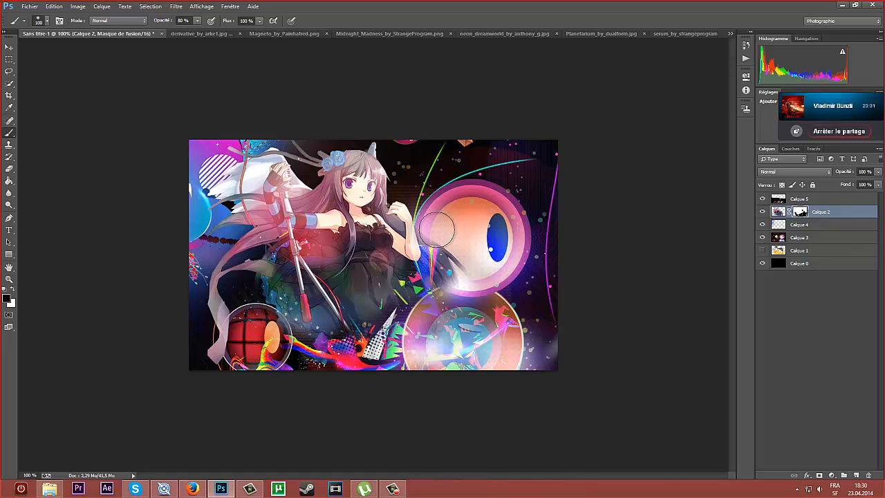
# - Undo the last mask strokes beside the large eye sphere and repaint the mask over the hair tips overlapping it
pyautogui.hotkey('ctrl', 'alt', 'z')
pyautogui.hotkey('ctrl', 'alt', 'z')
pyautogui.hotkey('ctrl', 'alt', 'z')
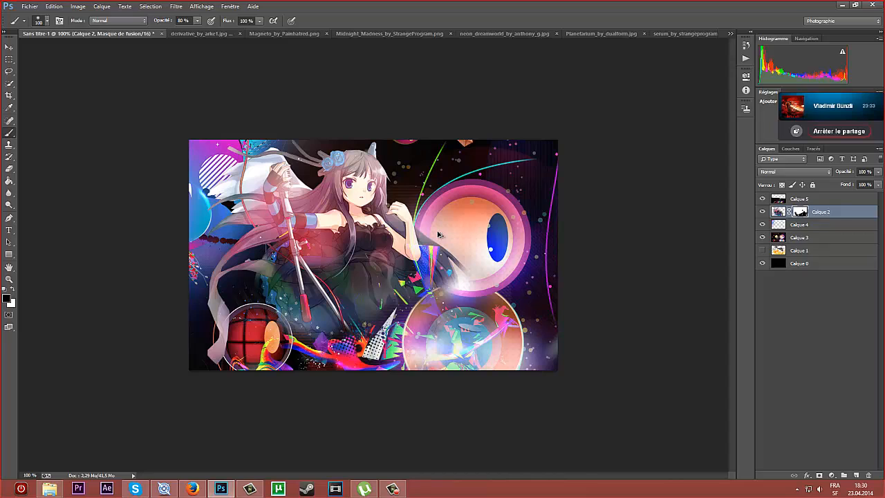
pyautogui.moveTo(437, 231)
pyautogui.mouseDown()
pyautogui.moveTo(453, 260)
pyautogui.moveTo(470, 235)
pyautogui.moveTo(465, 267)
pyautogui.moveTo(451, 268)
pyautogui.mouseUp()
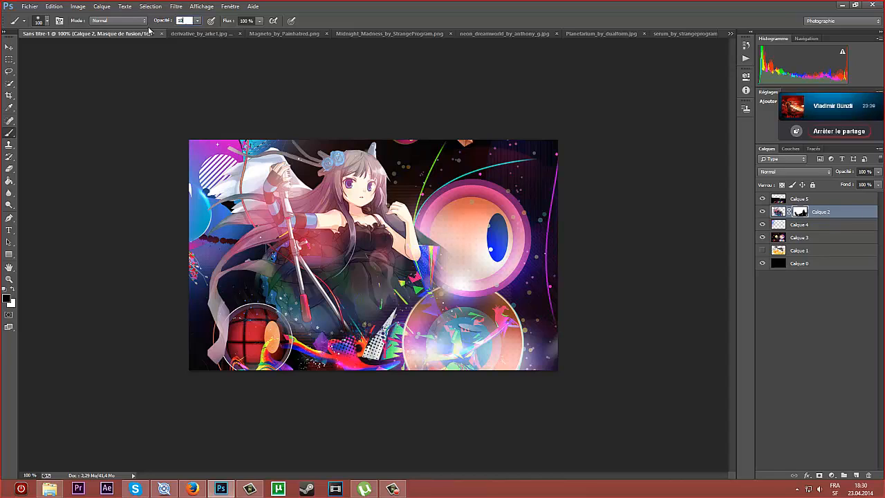
# - Set the brush to 100% opacity with a hard 100 px tip and mask the dark remnants over the large eye sphere
pyautogui.write('0')
pyautogui.press('Return')
pyautogui.click(47, 23)
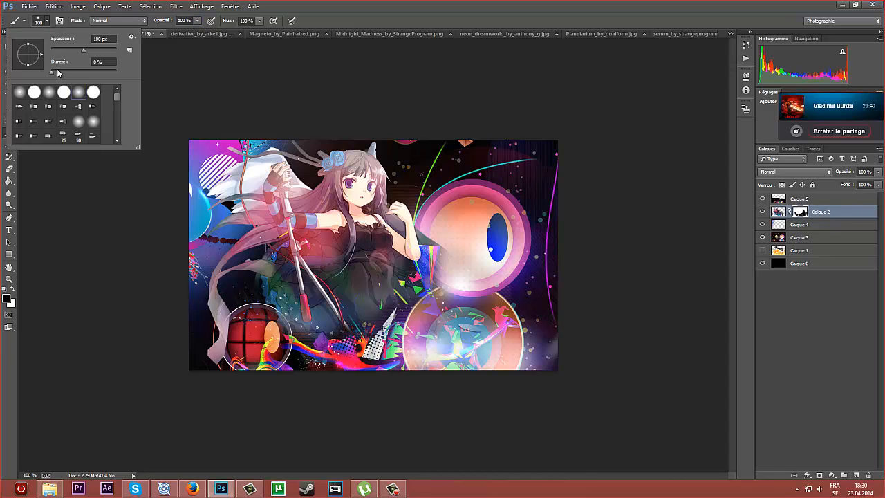
pyautogui.click(32, 93)
pyautogui.press('Return')
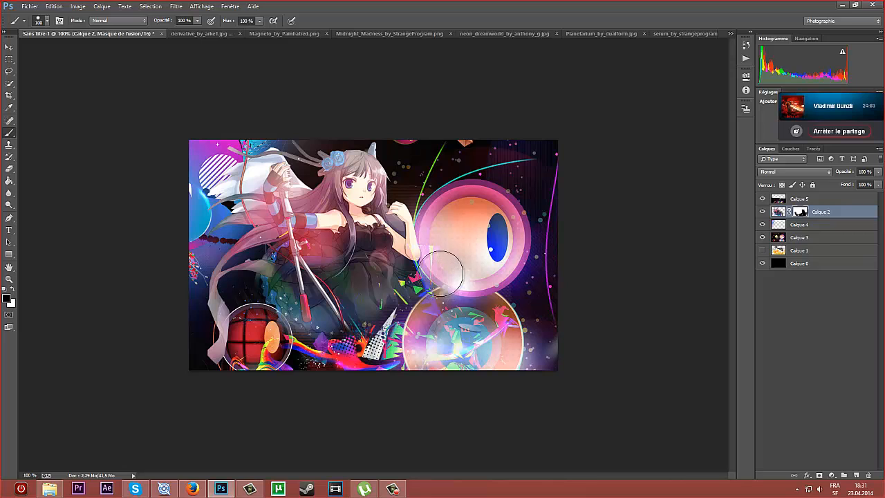
# - Reduce the hard brush to 28 px and refine Calque 2's mask between the character's elbow and the large eye sphere
pyautogui.scroll(5, 436, 266)
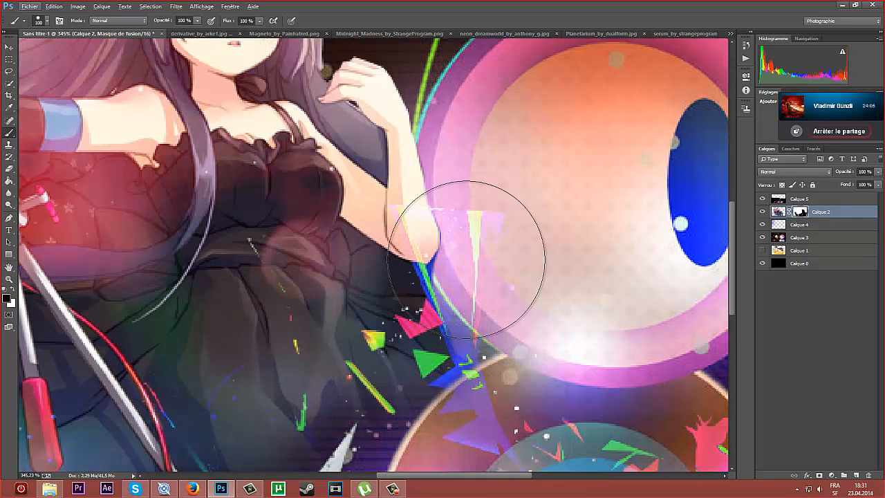
pyautogui.click(47, 23)
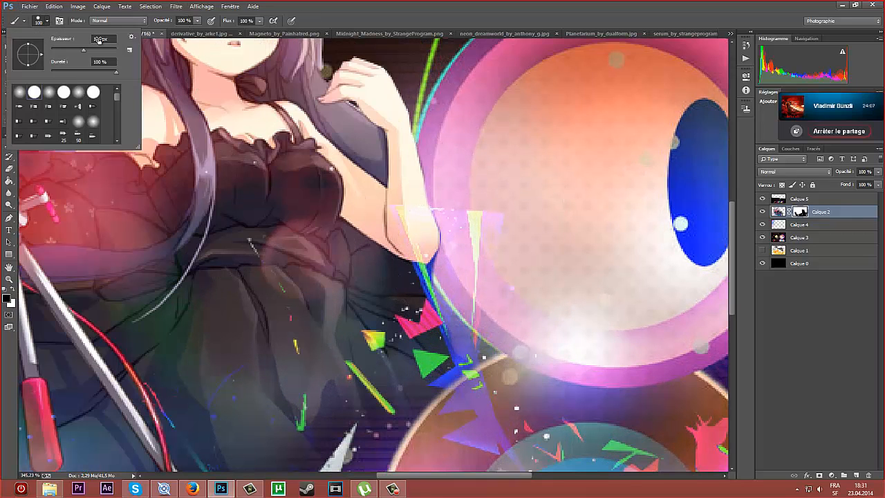
pyautogui.moveTo(87, 50); pyautogui.dragTo(77, 54)
pyautogui.click(367, 3)
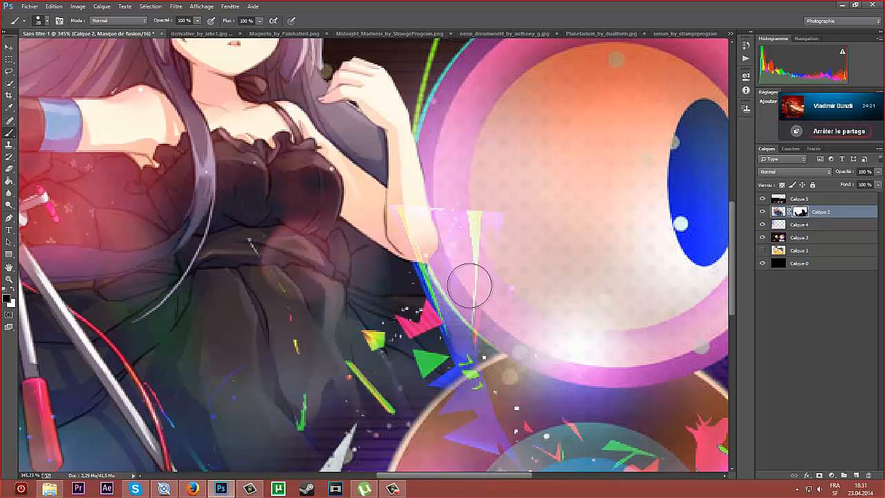
pyautogui.scroll(-5, 622, 359)
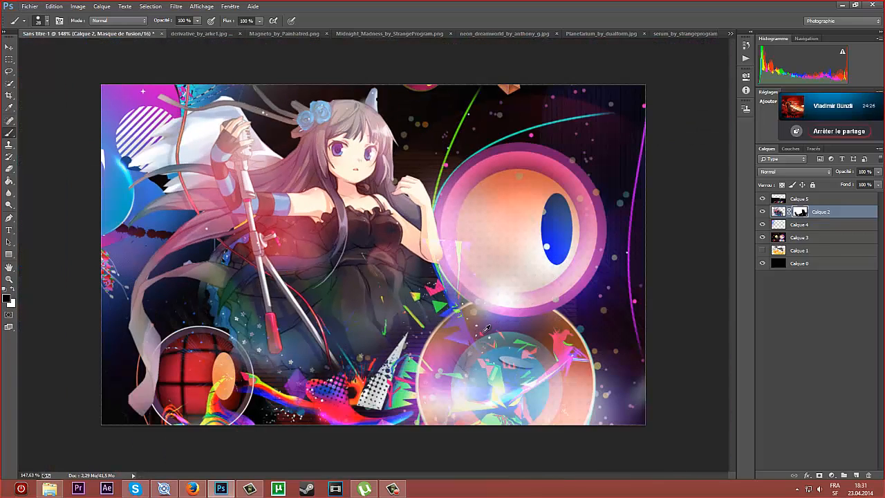
pyautogui.scroll(-2, 486, 329)
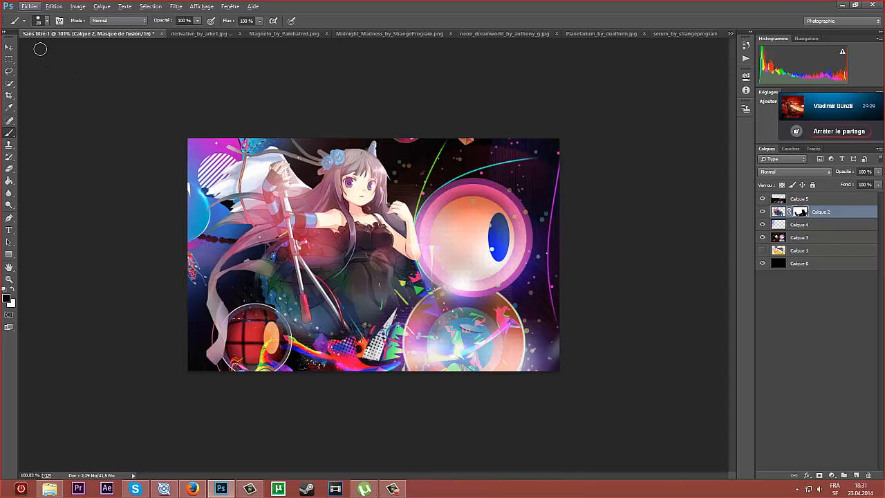
# - Erase Calque 5's colour splashes over the red ball and the lower blue-centred circle with a soft 127 px eraser at 30% opacity
pyautogui.click(8, 171)
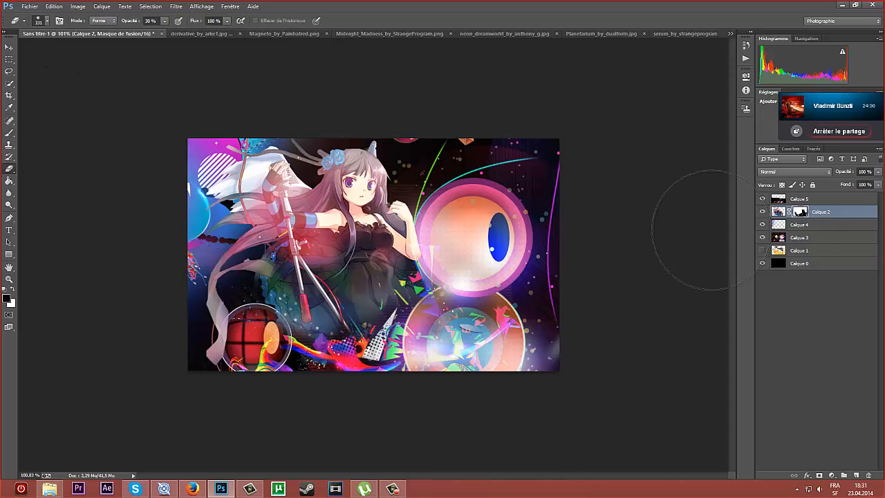
pyautogui.click(800, 199)
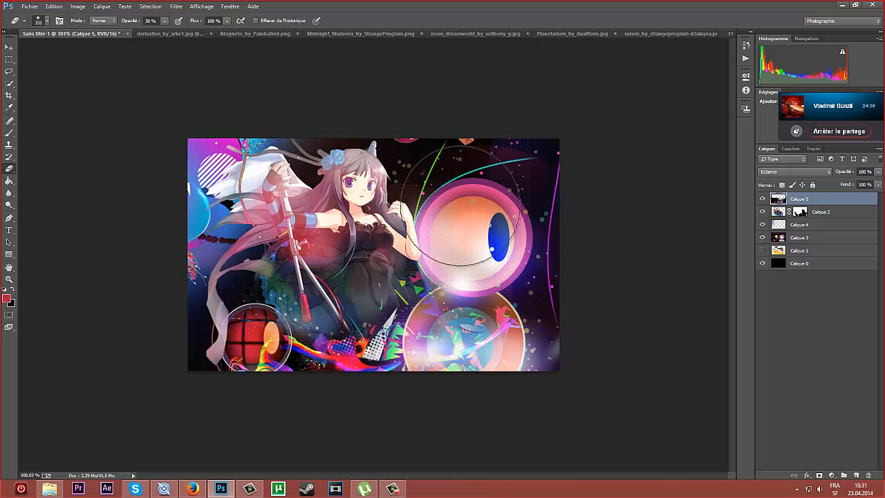
pyautogui.click(46, 21)
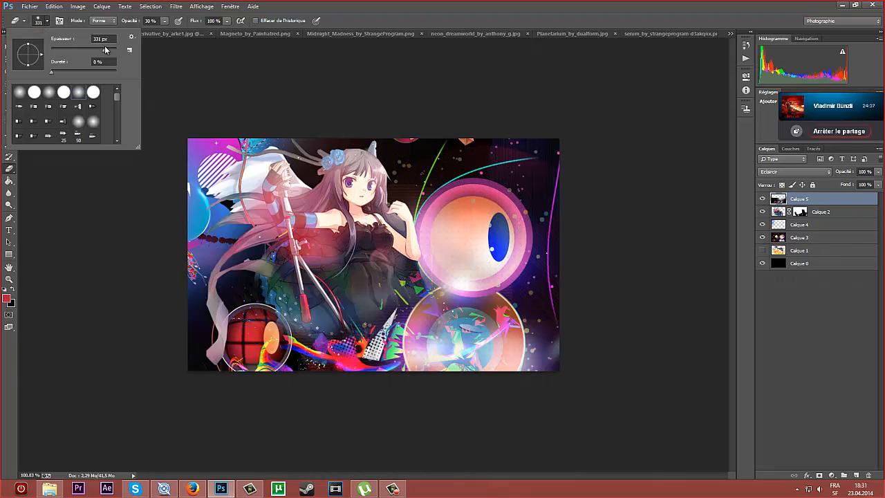
pyautogui.press('Return')
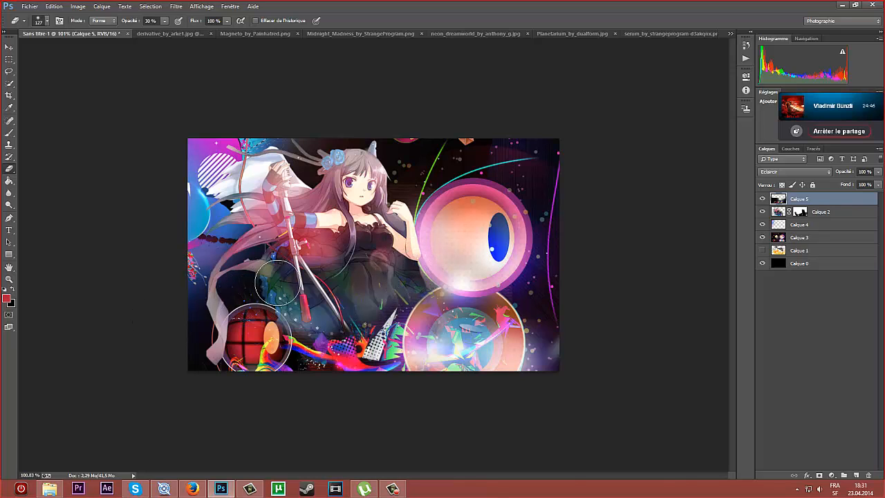
pyautogui.moveTo(246, 353)
pyautogui.mouseDown()
pyautogui.moveTo(234, 365)
pyautogui.moveTo(247, 388)
pyautogui.moveTo(270, 359)
pyautogui.moveTo(288, 369)
pyautogui.moveTo(274, 361)
pyautogui.mouseUp()
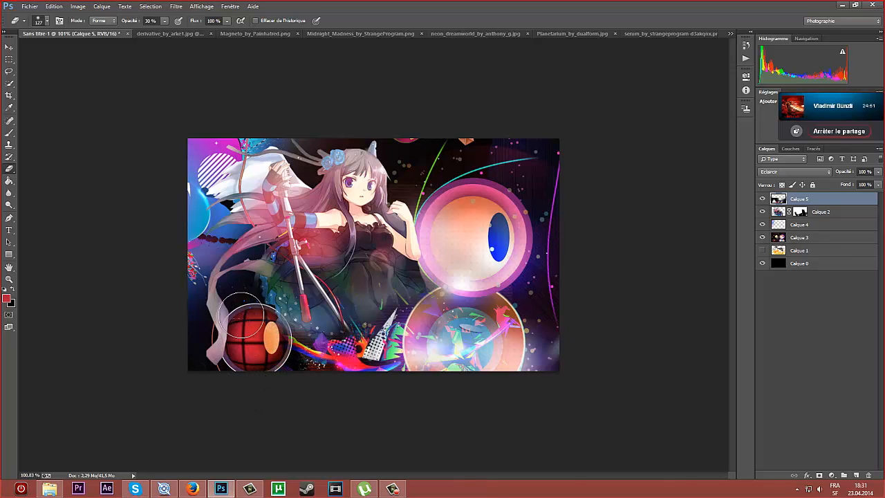
pyautogui.moveTo(220, 326); pyautogui.dragTo(220, 321)
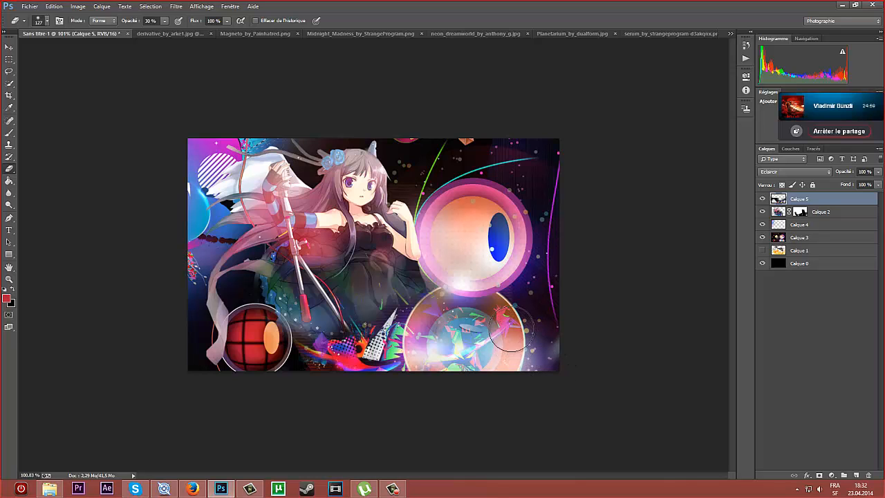
pyautogui.moveTo(498, 346)
pyautogui.mouseDown()
pyautogui.moveTo(516, 304)
pyautogui.moveTo(489, 345)
pyautogui.moveTo(490, 307)
pyautogui.moveTo(480, 319)
pyautogui.moveTo(480, 305)
pyautogui.moveTo(491, 312)
pyautogui.moveTo(473, 292)
pyautogui.moveTo(438, 335)
pyautogui.moveTo(437, 312)
pyautogui.moveTo(443, 322)
pyautogui.moveTo(432, 341)
pyautogui.moveTo(446, 331)
pyautogui.moveTo(449, 347)
pyautogui.moveTo(439, 365)
pyautogui.moveTo(425, 352)
pyautogui.moveTo(431, 331)
pyautogui.moveTo(430, 351)
pyautogui.moveTo(449, 349)
pyautogui.moveTo(466, 328)
pyautogui.moveTo(526, 374)
pyautogui.moveTo(505, 299)
pyautogui.mouseUp()
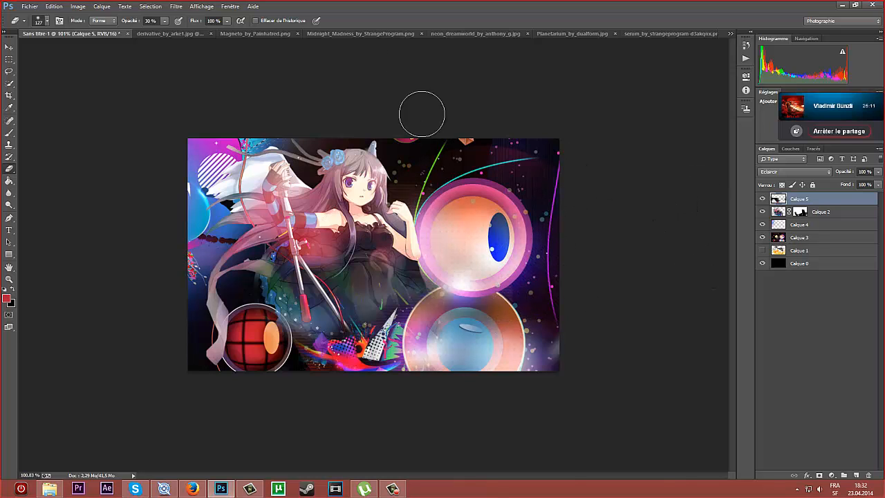
# - Go through the open resource images and close the neon_dreamworld_by_anthony_g.jpg document
pyautogui.click(371, 34)
pyautogui.press('v')
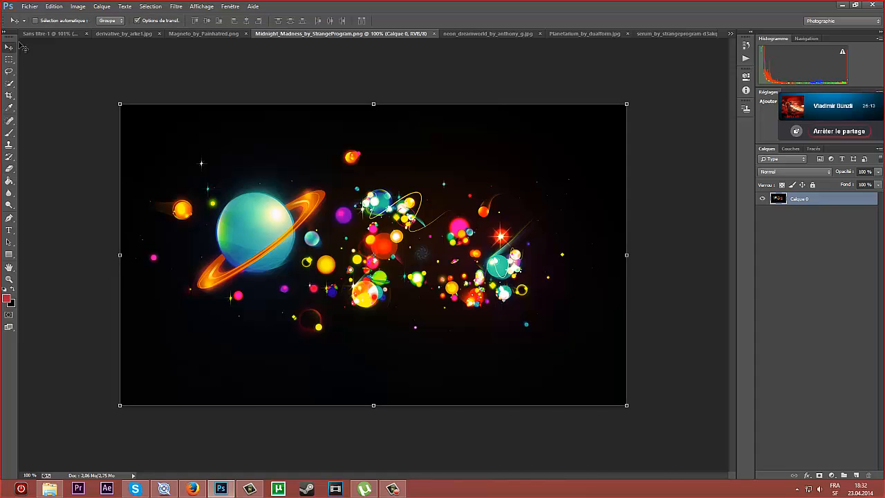
pyautogui.click(211, 34)
pyautogui.click(334, 33)
pyautogui.click(470, 33)
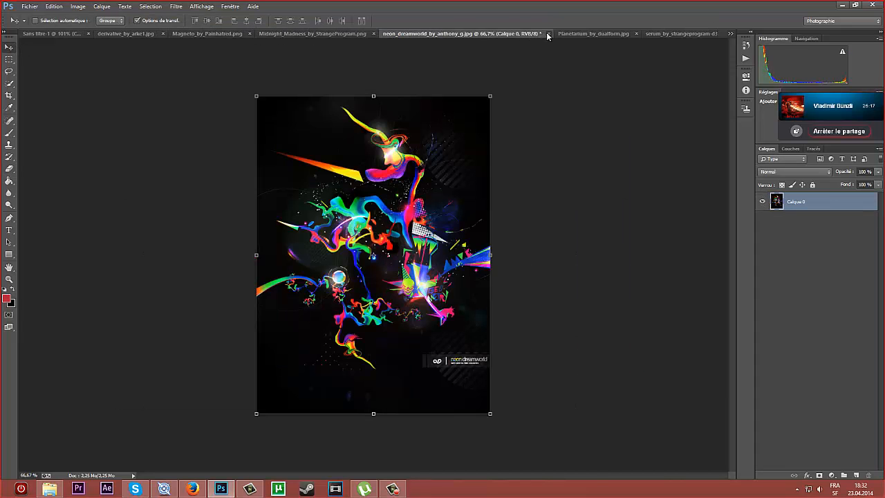
pyautogui.click(548, 33)
pyautogui.click(457, 183)
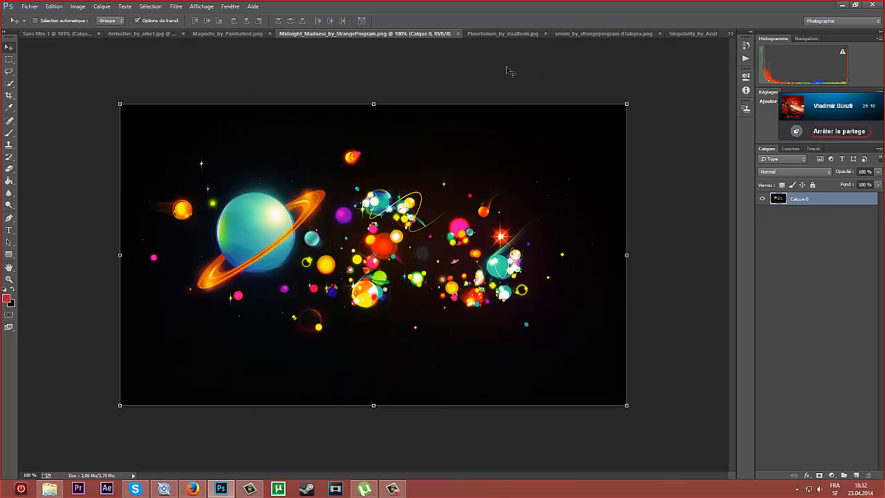
# - Examine the remaining resource images for another element that suits the composition
pyautogui.click(487, 32)
pyautogui.click(606, 32)
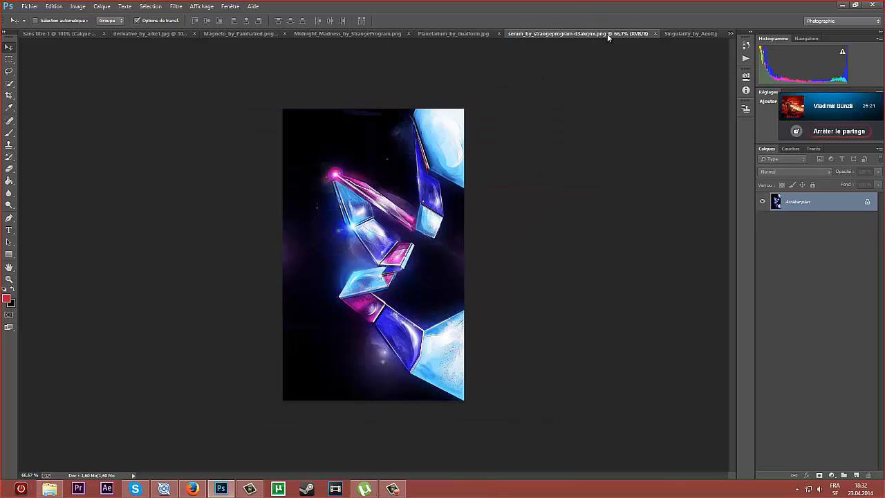
pyautogui.click(675, 32)
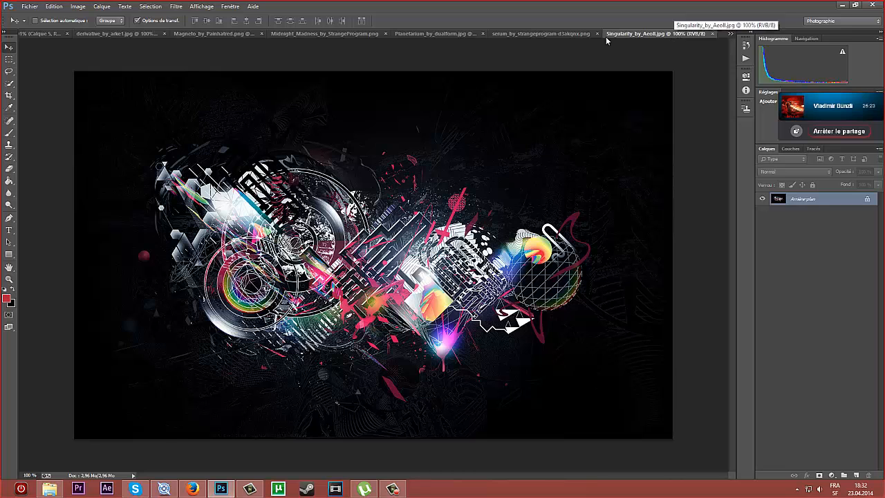
pyautogui.click(45, 34)
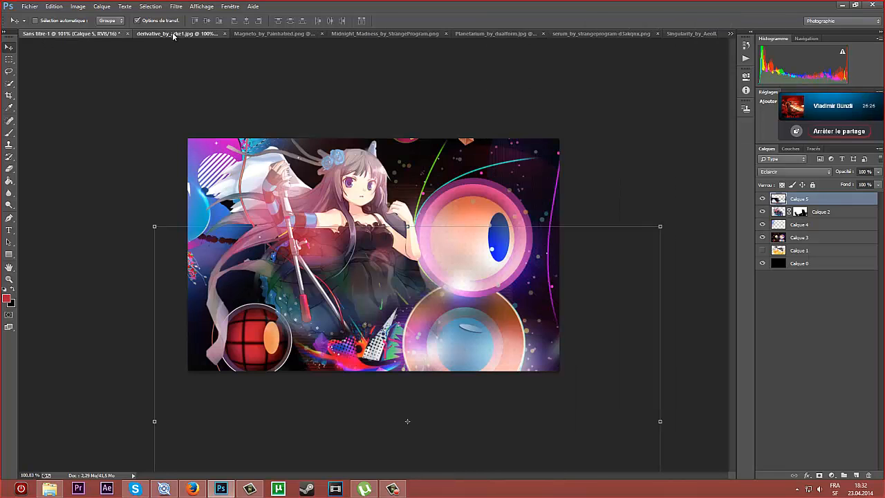
pyautogui.click(173, 32)
pyautogui.click(296, 35)
pyautogui.click(370, 32)
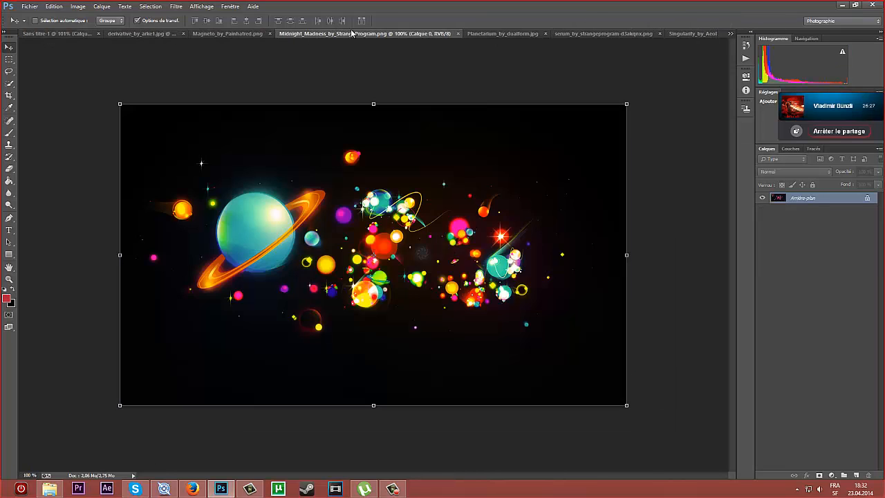
pyautogui.click(238, 36)
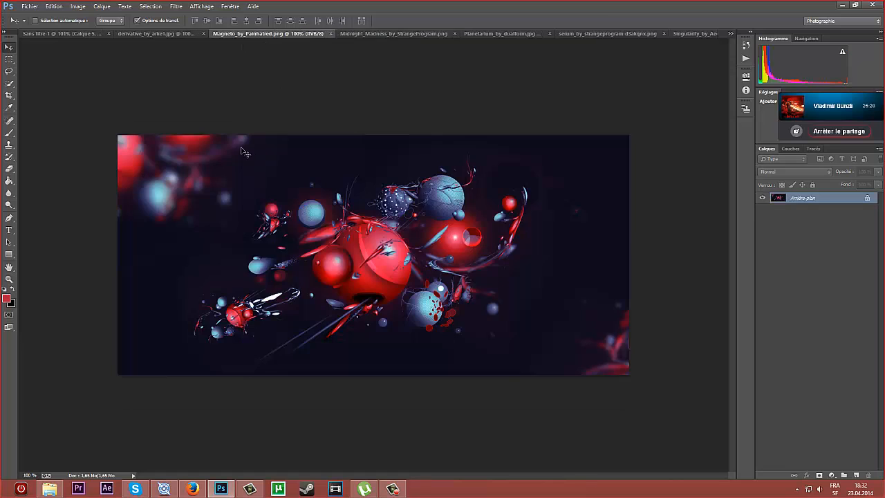
pyautogui.click(50, 32)
# - Unlock the Magneto_by_Painhatred.png background layer and copy it into the Sans titre-1 composition, accepting the depth conversion
pyautogui.click(283, 33)
pyautogui.doubleClick(852, 204)
pyautogui.press('Return')
pyautogui.moveTo(394, 225); pyautogui.dragTo(138, 38)
pyautogui.moveTo(74, 33); pyautogui.dragTo(462, 143)
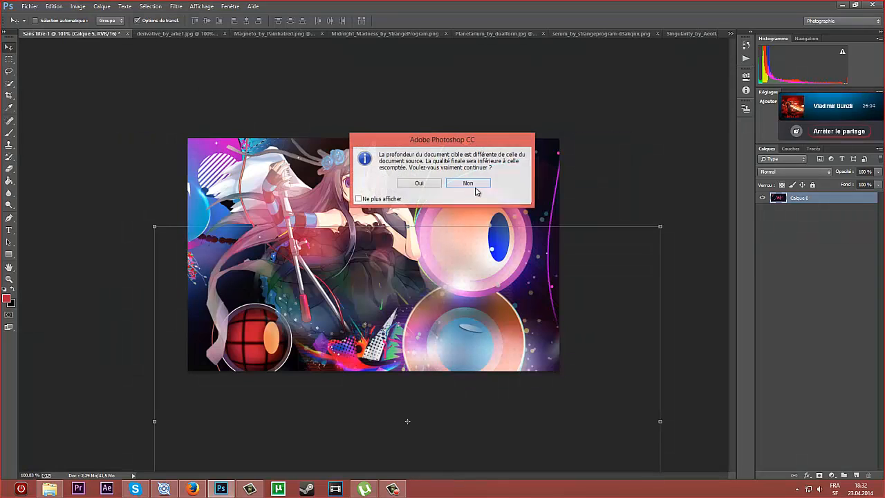
pyautogui.click(425, 188)
# - Rotate the Magneto image layer about 22° and position it across the upper part of the canvas
pyautogui.moveTo(467, 223); pyautogui.dragTo(369, 217)
pyautogui.moveTo(617, 107); pyautogui.dragTo(606, 193)
pyautogui.moveTo(412, 188); pyautogui.dragTo(392, 158)
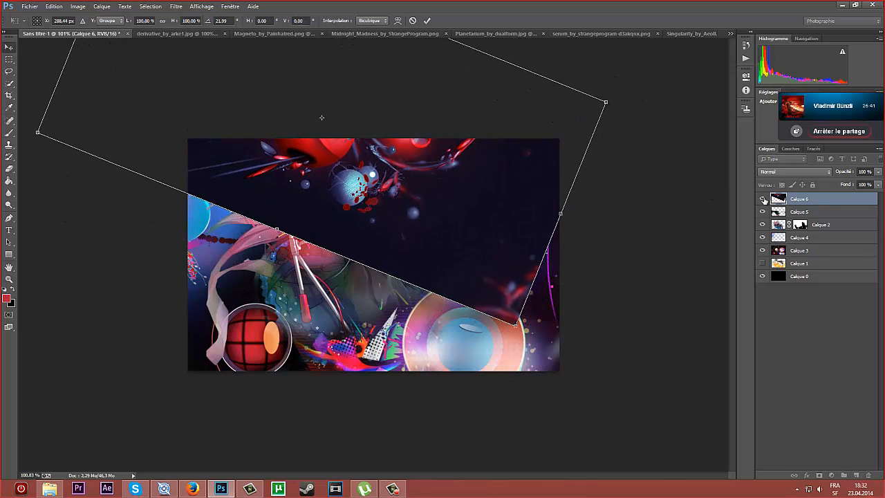
pyautogui.press('Return')
# - Place Calque 6 directly beneath Calque 2 and set its blend mode to Eclaircir
pyautogui.moveTo(811, 237); pyautogui.dragTo(809, 231)
pyautogui.click(795, 172)
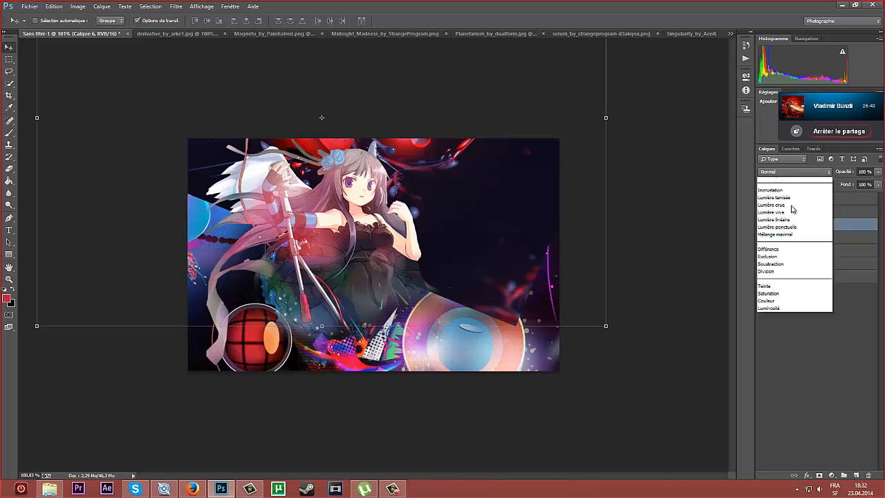
pyautogui.click(778, 244)
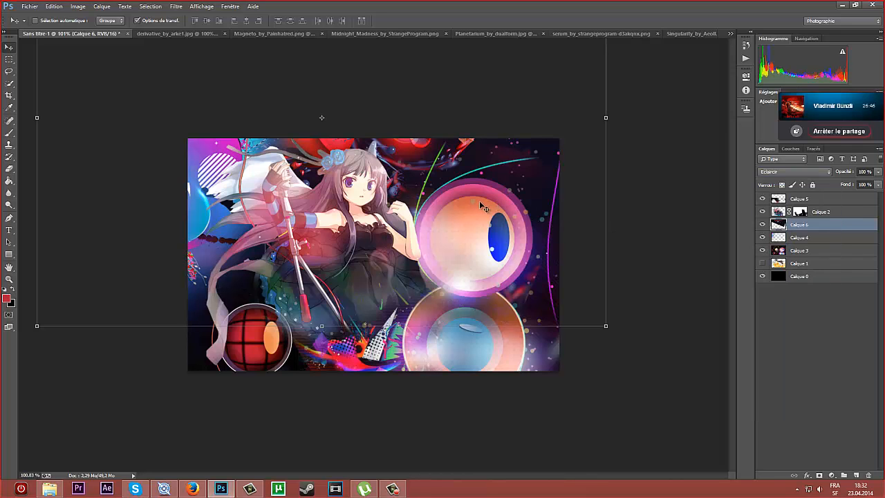
# - Nudge Calque 6 slightly upward and erase parts of it around the character with the Eraser at 30% opacity, comparing with the layer hidden
pyautogui.moveTo(479, 201); pyautogui.dragTo(480, 194)
pyautogui.click(8, 169)
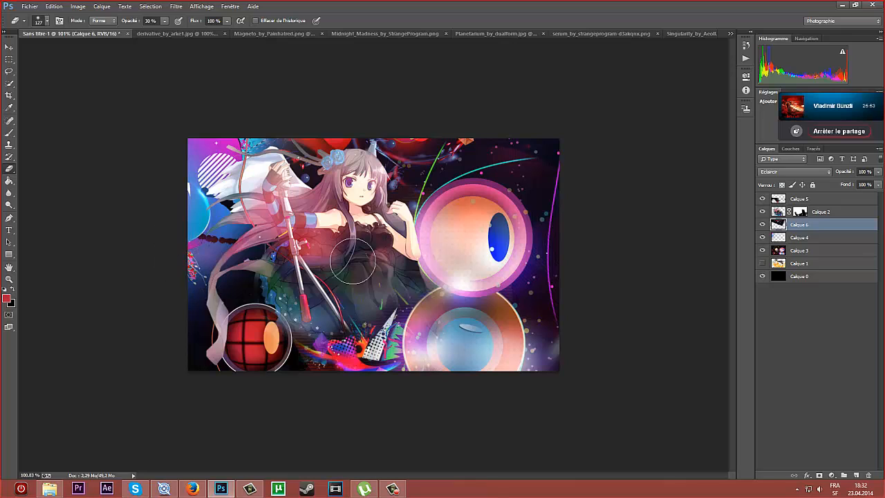
pyautogui.click(762, 225)
pyautogui.click(762, 225)
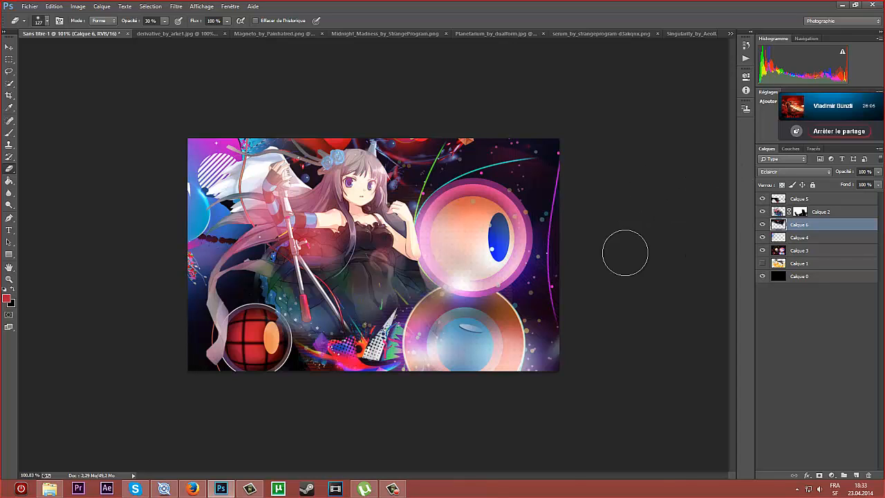
# - Copy the Midnight_Madness_by_StrangeProgram.png layer into the Sans titre-1 composition, accepting the depth conversion
pyautogui.click(373, 33)
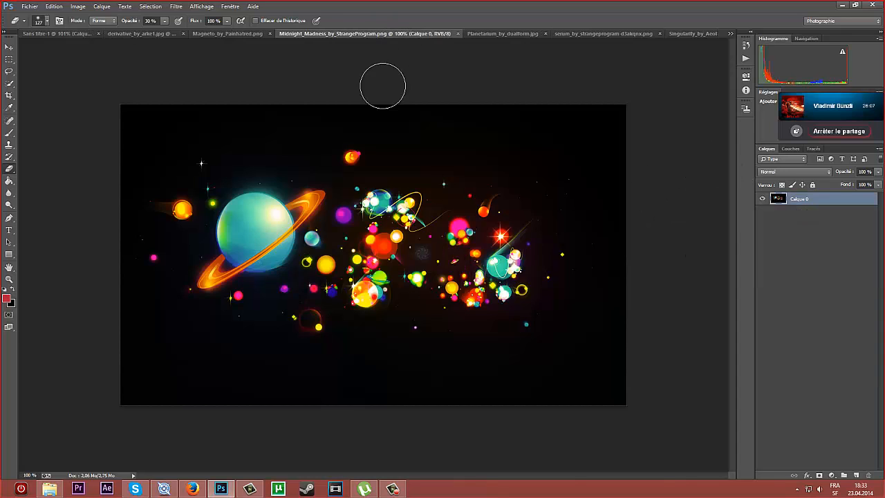
pyautogui.click(10, 48)
pyautogui.moveTo(303, 213); pyautogui.dragTo(300, 247)
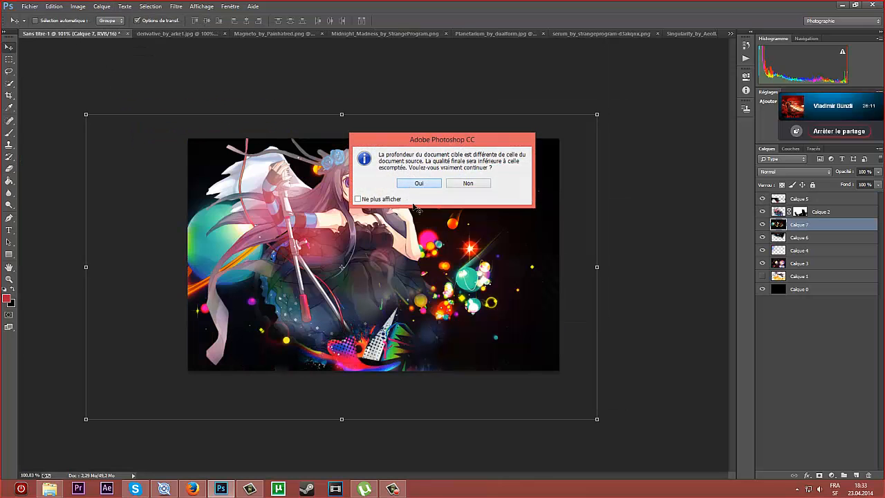
pyautogui.click(415, 183)
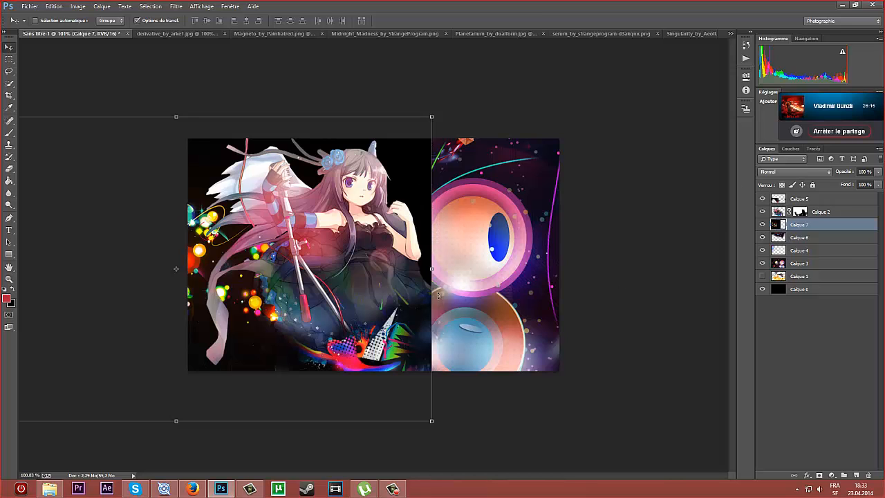
# - Enlarge Calque 7 slightly and position it so its small colourful spheres sit along the left side of the canvas beside the character
pyautogui.moveTo(376, 233); pyautogui.dragTo(455, 214)
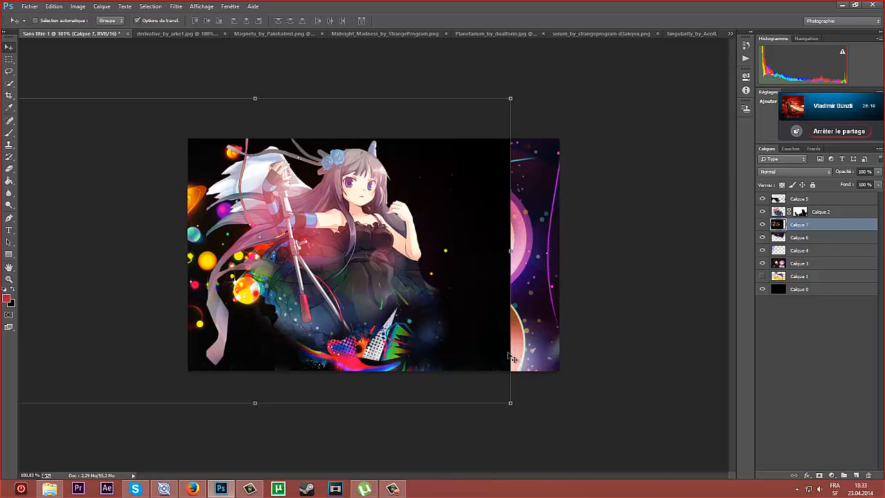
pyautogui.moveTo(515, 364); pyautogui.dragTo(316, 339)
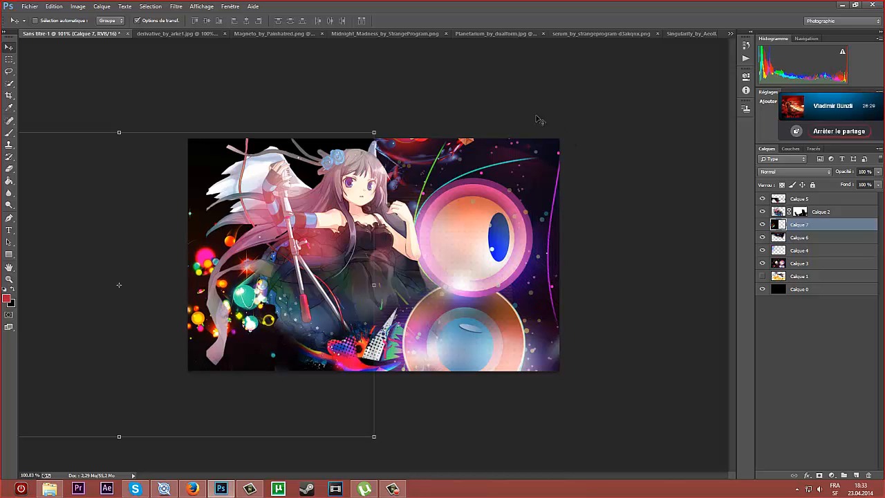
pyautogui.moveTo(382, 130); pyautogui.dragTo(368, 121)
pyautogui.press('Return')
pyautogui.moveTo(251, 232); pyautogui.dragTo(249, 244)
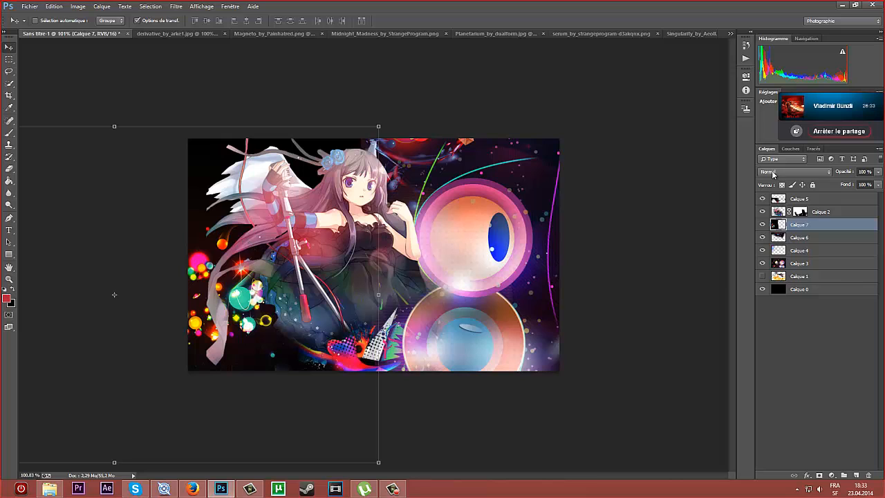
# - Try the Eclaircir blend mode on Calque 7, and settle on Superposition
pyautogui.click(775, 174)
pyautogui.click(773, 247)
pyautogui.click(789, 173)
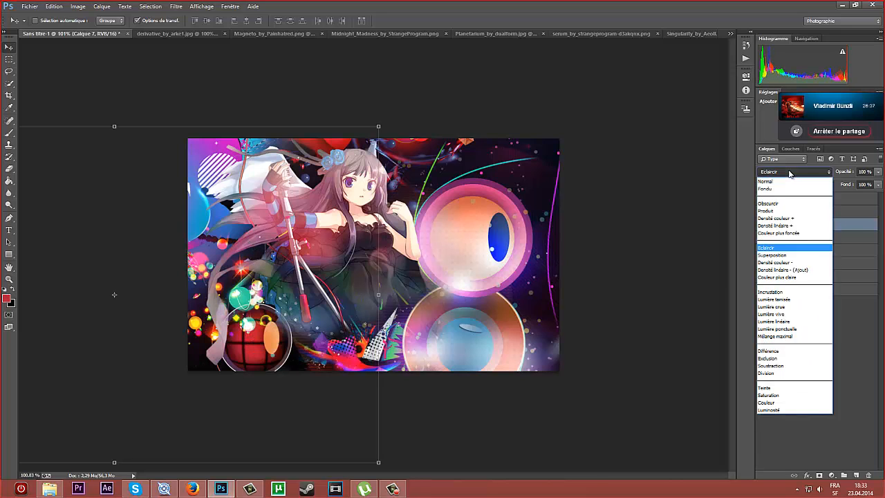
pyautogui.click(790, 174)
pyautogui.click(790, 174)
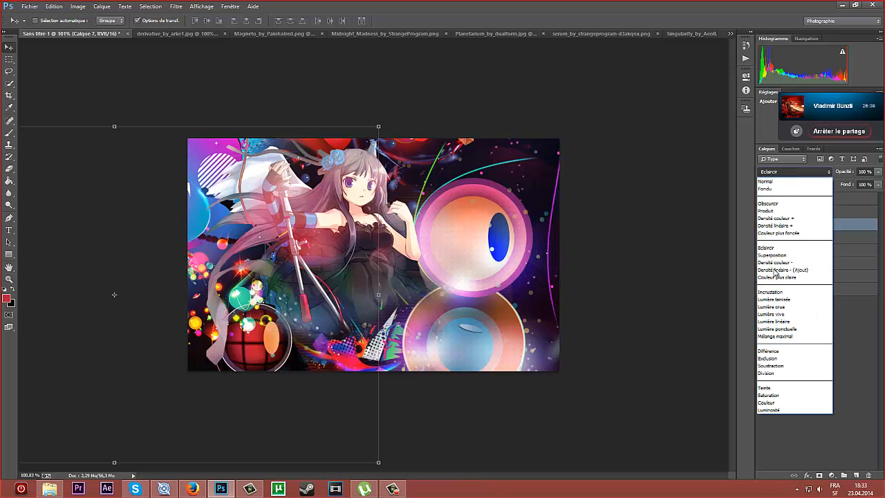
pyautogui.click(777, 253)
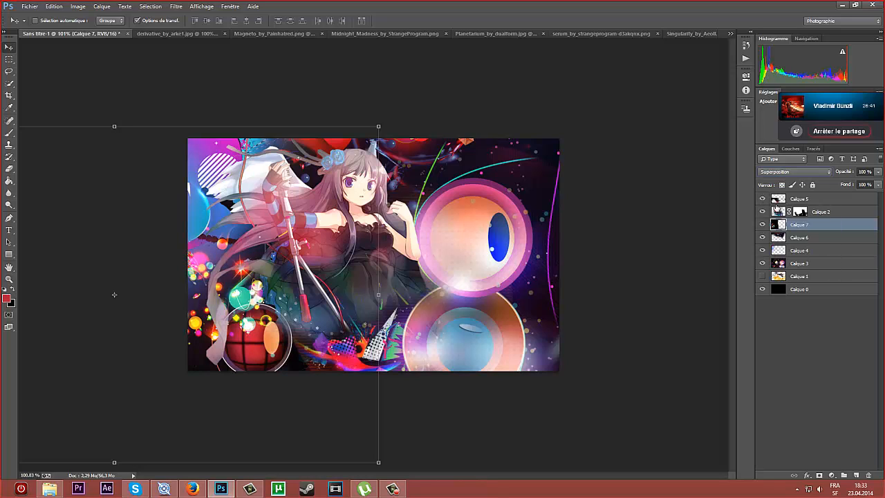
# - Reorder the layers so that Calque 3 is followed beneath by Calque 6, Calque 7 and Calque 4
pyautogui.moveTo(798, 227); pyautogui.dragTo(802, 268)
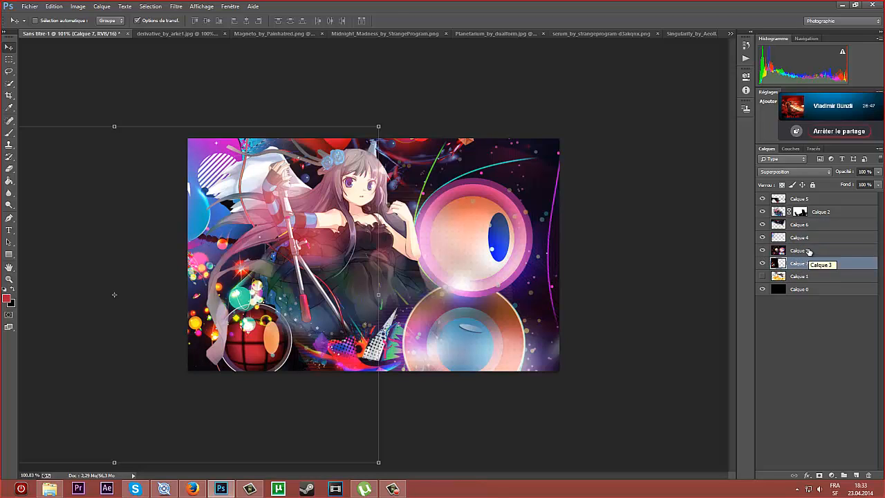
pyautogui.moveTo(808, 238); pyautogui.dragTo(810, 270)
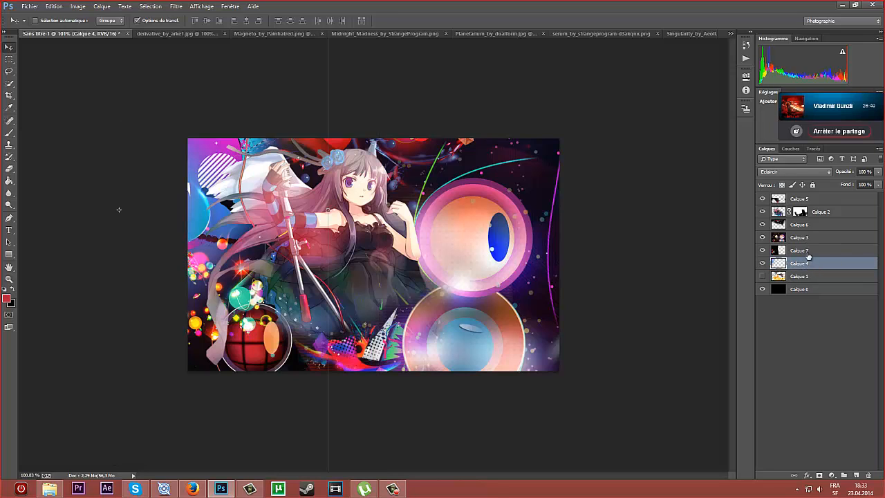
pyautogui.moveTo(803, 229); pyautogui.dragTo(804, 250)
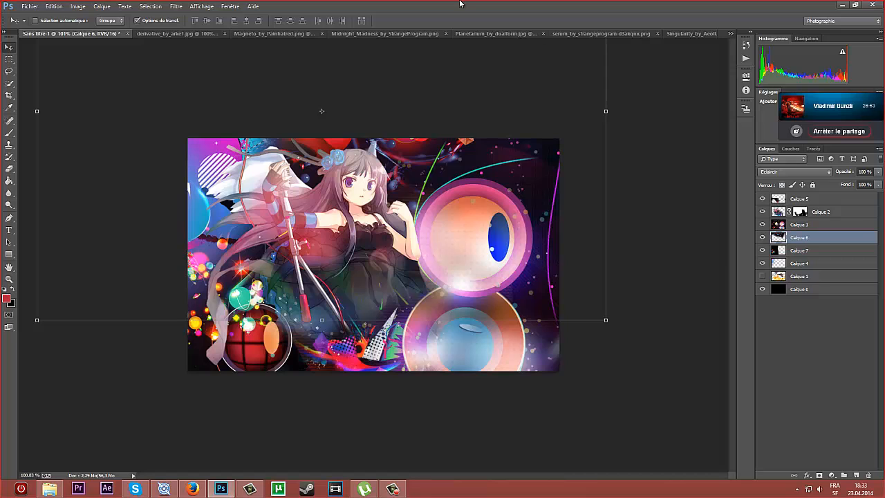
# - Close Midnight_Madness_by_StrangeProgram.png and look through the remaining resource images for another suitable element
pyautogui.click(422, 33)
pyautogui.click(459, 33)
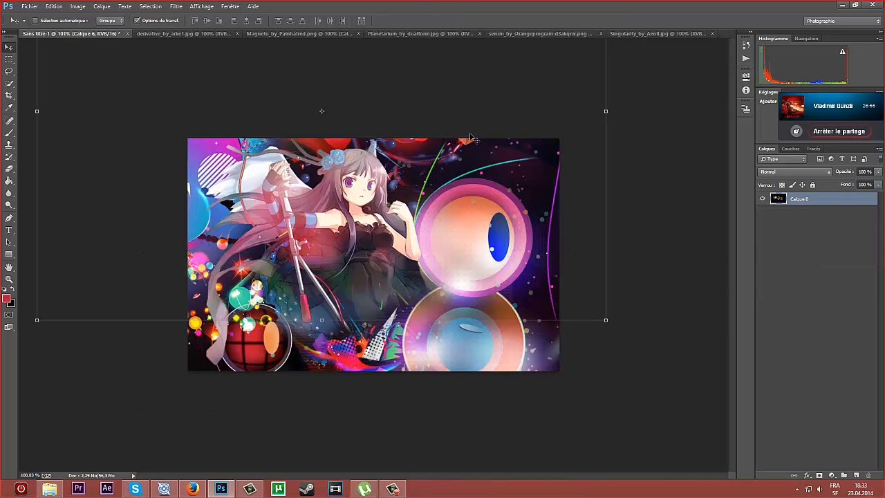
pyautogui.click(455, 33)
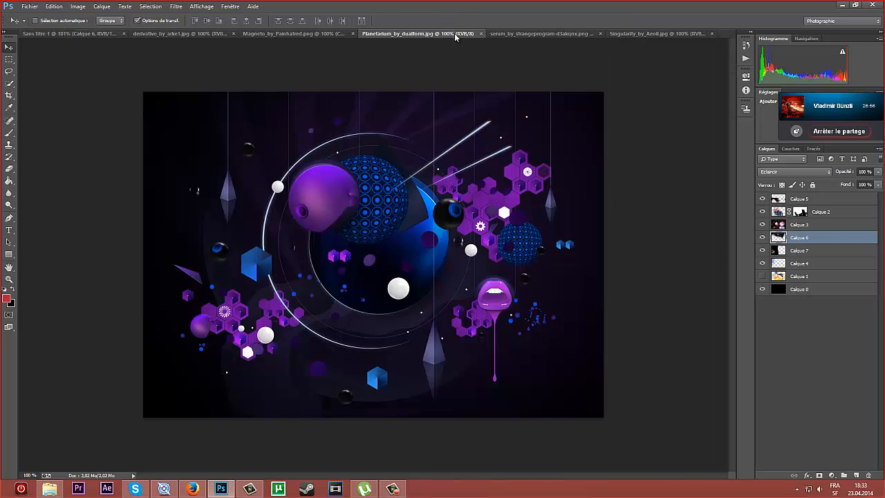
pyautogui.click(535, 33)
pyautogui.click(87, 34)
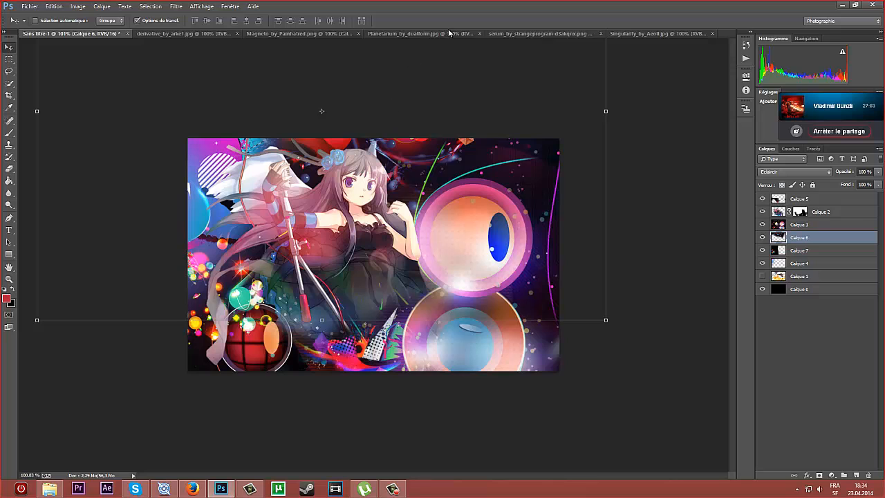
pyautogui.click(511, 34)
pyautogui.click(439, 32)
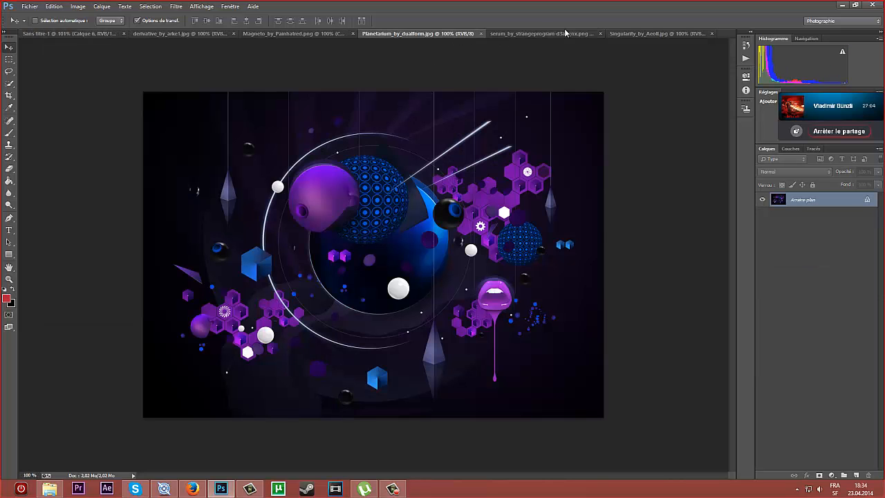
pyautogui.click(667, 33)
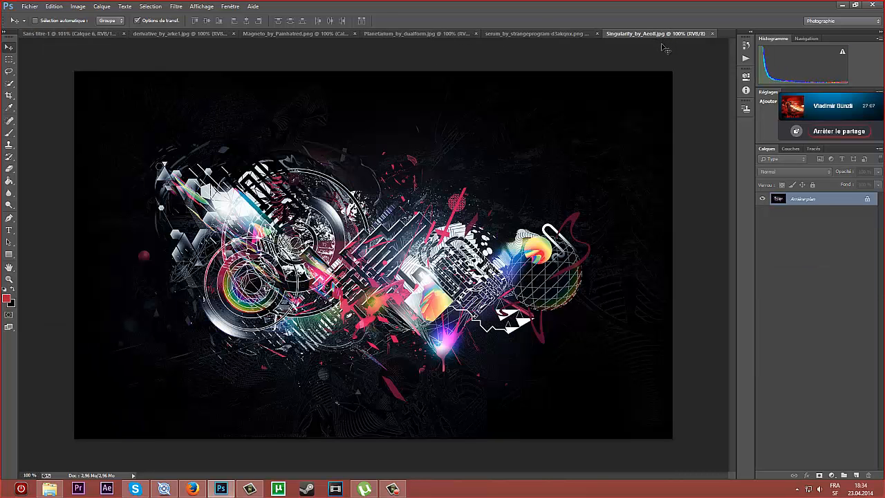
pyautogui.doubleClick(840, 198)
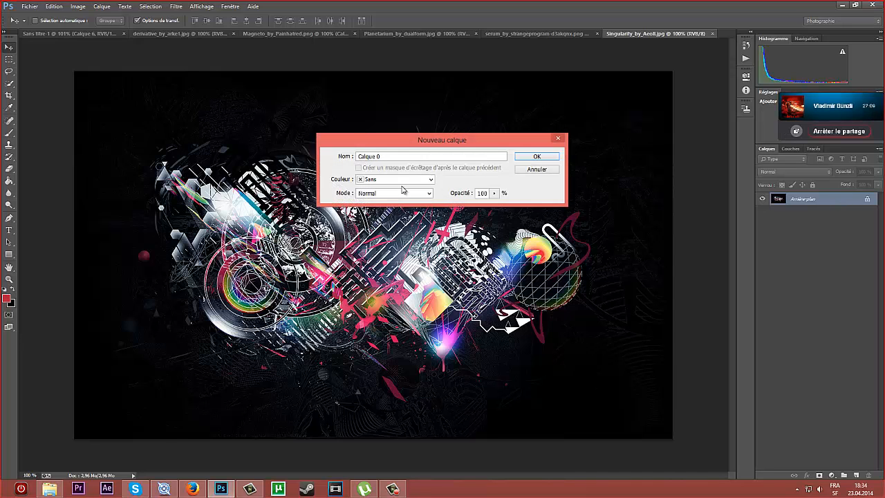
pyautogui.click(405, 193)
pyautogui.click(546, 172)
pyautogui.click(531, 170)
# - Unlock the Singularity_by_Aeoll.jpg background as Calque 0 and copy it into the Sans titre-1 composition, accepting the depth conversion
pyautogui.doubleClick(825, 200)
pyautogui.click(533, 154)
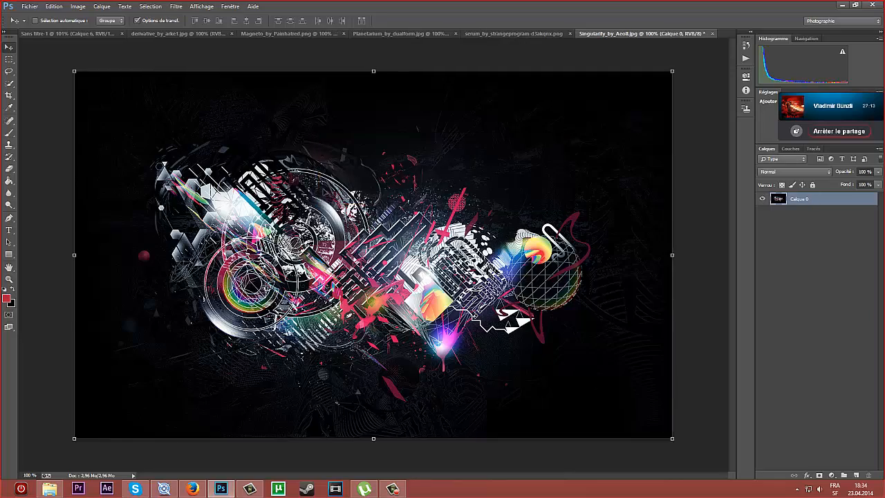
pyautogui.moveTo(460, 254); pyautogui.dragTo(586, 96)
pyautogui.click(402, 187)
# - Set Calque 8 to the Eclaircir blend mode and position it over the upper right of the canvas, checking it with Calque 3 hidden
pyautogui.click(795, 171)
pyautogui.click(769, 248)
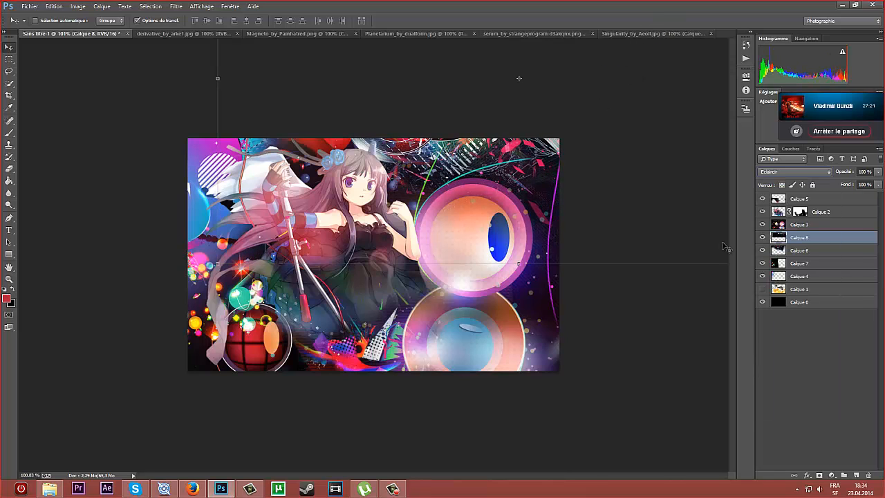
pyautogui.moveTo(527, 198); pyautogui.dragTo(534, 194)
pyautogui.click(762, 225)
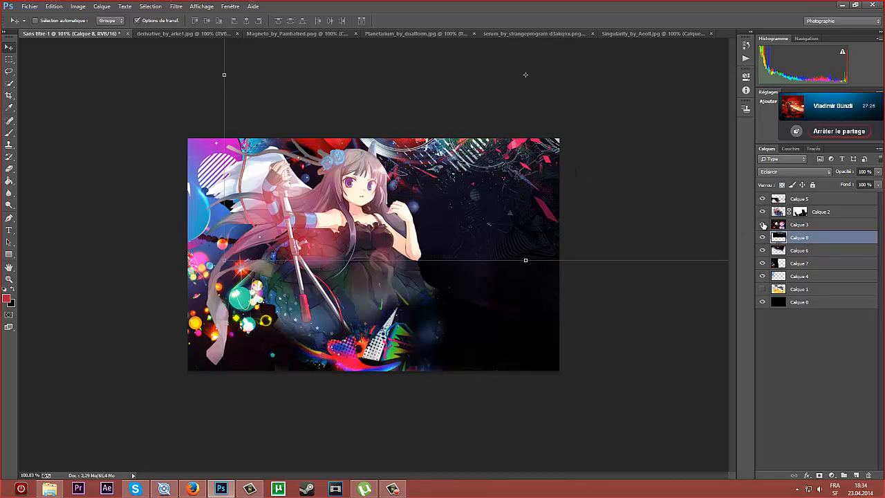
pyautogui.click(763, 225)
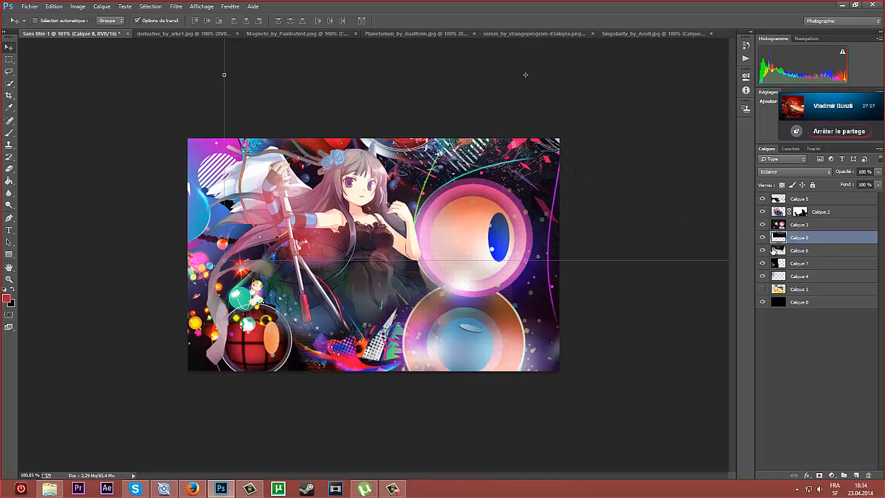
# - Nudge Calque 6 slightly up and left, and erase parts of its red shapes near the canvas top with the Eraser at 30% opacity
pyautogui.click(763, 250)
pyautogui.click(763, 251)
pyautogui.click(795, 250)
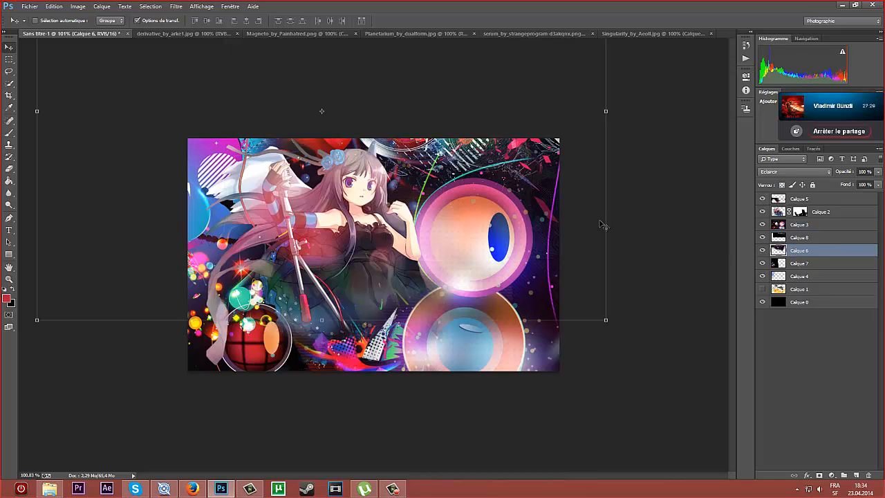
pyautogui.click(763, 251)
pyautogui.click(763, 251)
pyautogui.moveTo(460, 176); pyautogui.dragTo(469, 182)
pyautogui.moveTo(468, 180); pyautogui.dragTo(470, 184)
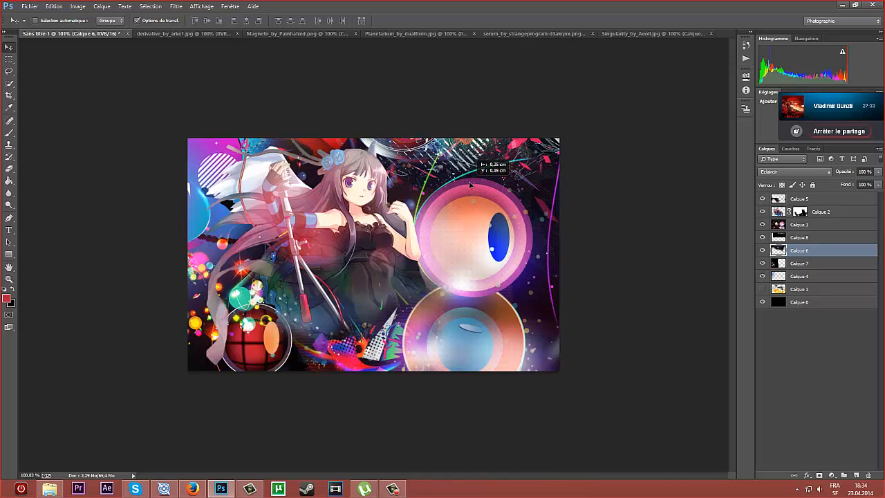
pyautogui.click(9, 168)
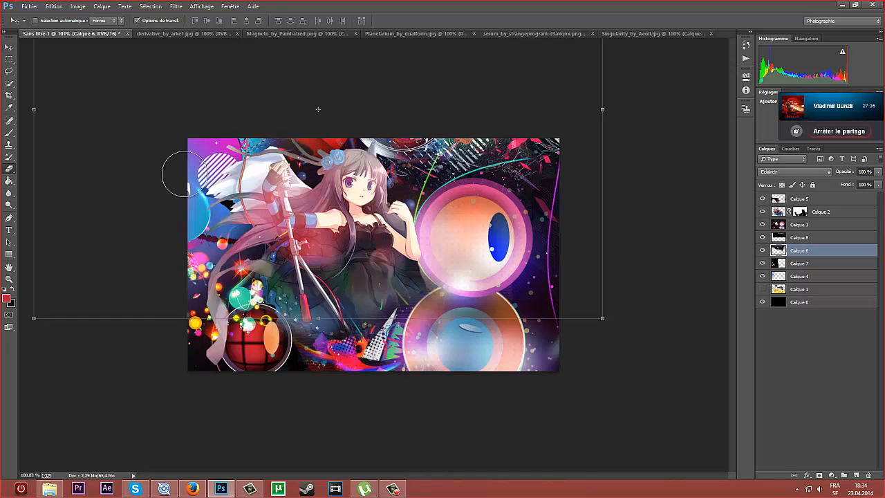
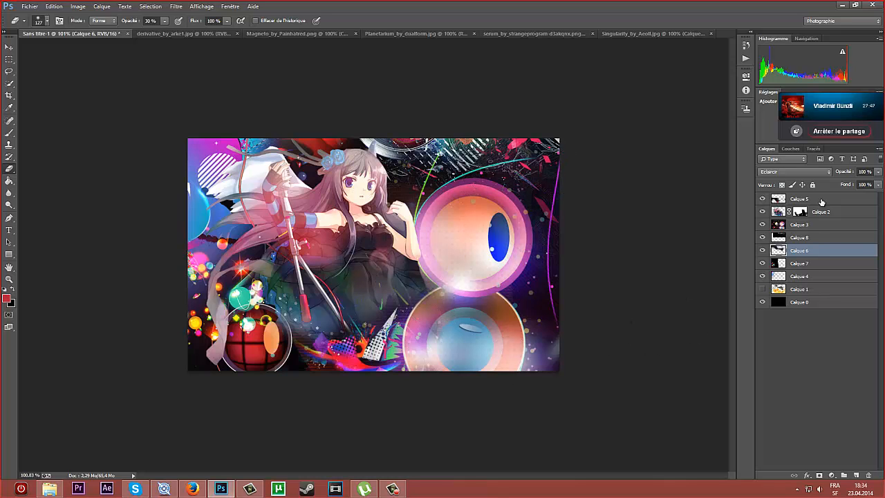
# - Make Calque 5 the active layer and close the derivative_by_arke1.jpg image
pyautogui.click(821, 200)
pyautogui.click(239, 32)
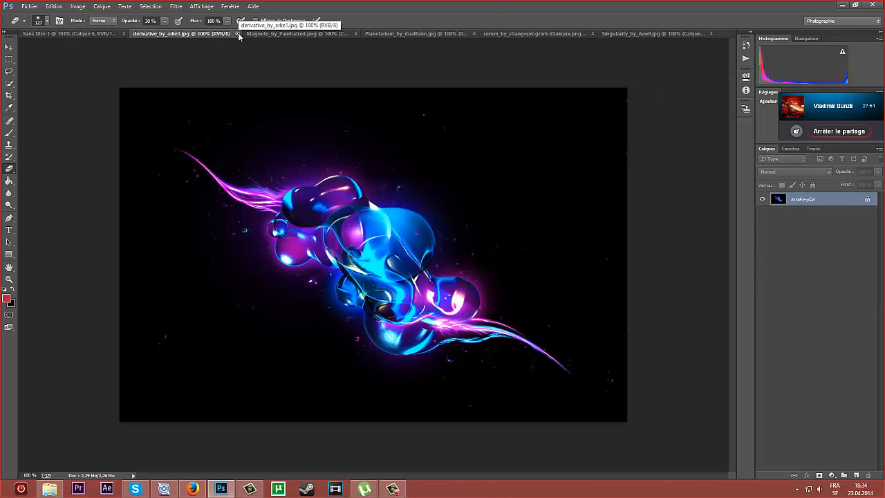
pyautogui.click(103, 32)
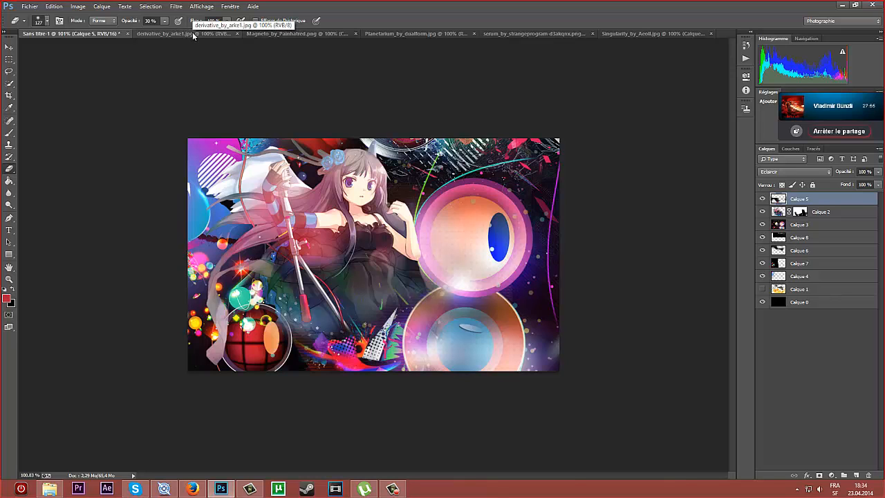
pyautogui.click(193, 32)
pyautogui.click(238, 33)
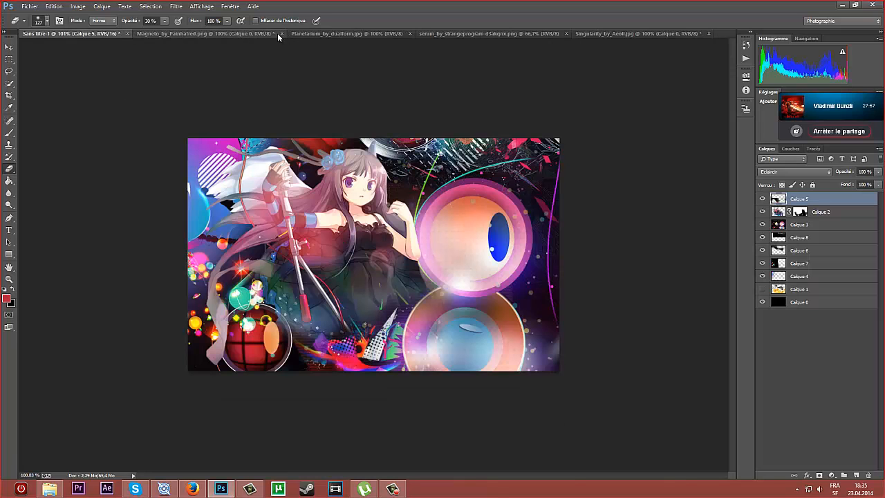
# - Close the Magneto_by_Painhatred.png image without saving its changes
pyautogui.click(277, 33)
pyautogui.click(282, 33)
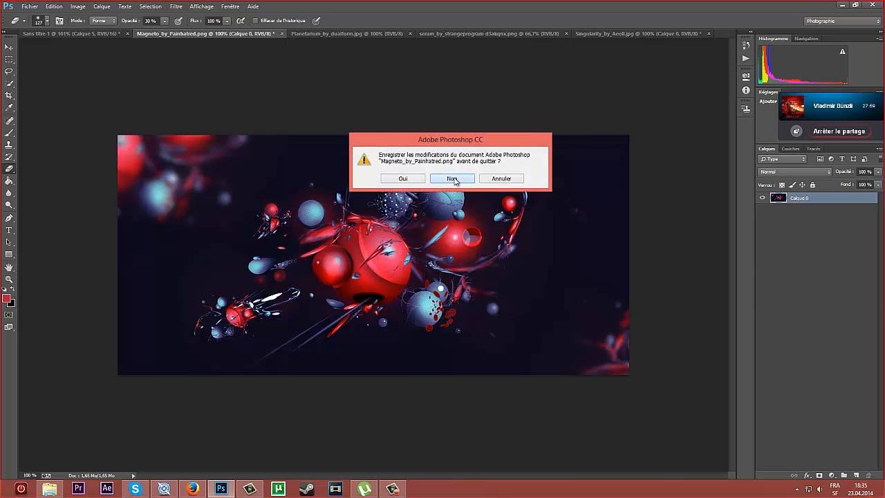
pyautogui.click(452, 178)
# - Close the Planetarium_by_dualform.jpg, serum_by_strangeprogram and Singularity_by_Aeoll.jpg images, discarding the changes made to Singularity_by_Aeoll.jpg
pyautogui.click(180, 32)
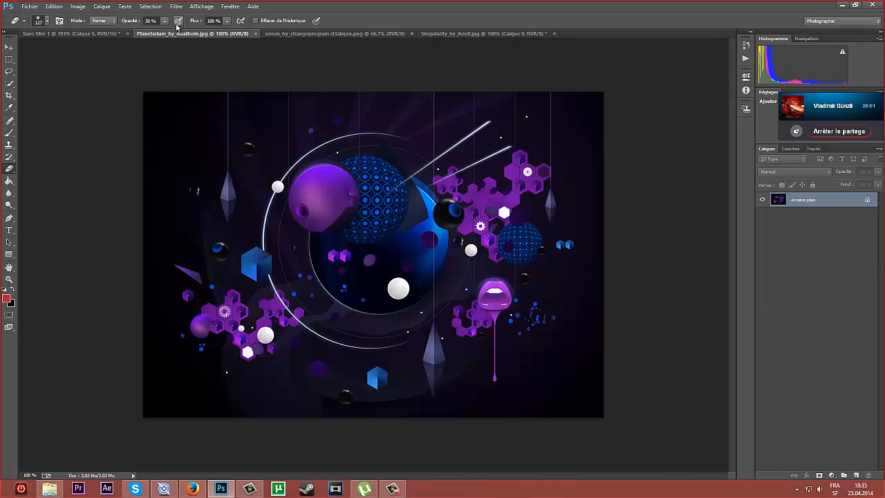
pyautogui.click(255, 34)
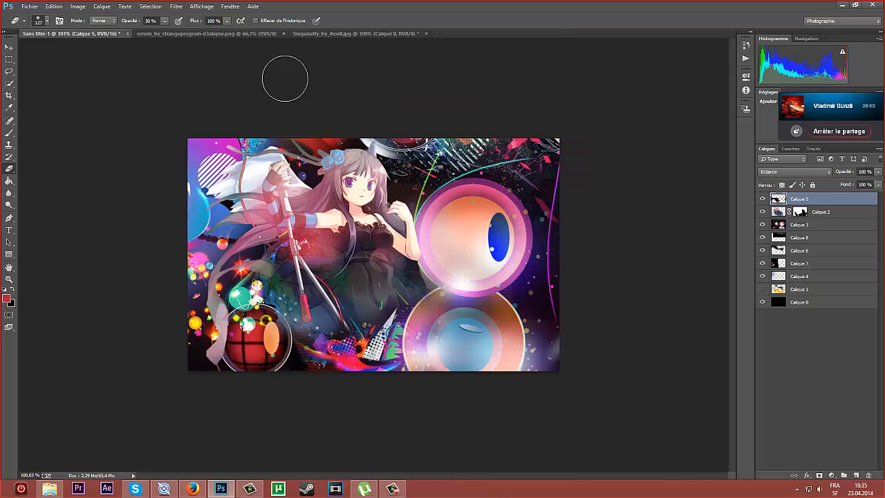
pyautogui.click(234, 34)
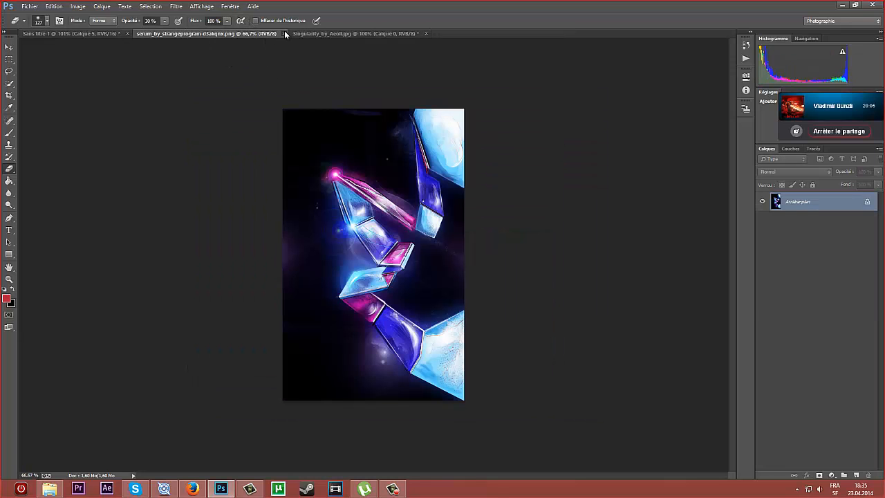
pyautogui.click(284, 33)
pyautogui.click(273, 34)
pyautogui.click(271, 33)
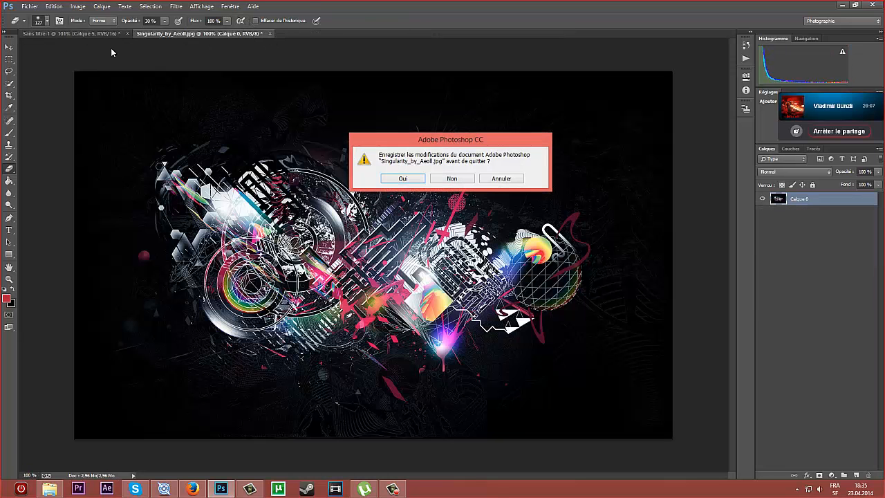
pyautogui.click(451, 180)
# - Move the call overlay off the adjustments, add a Curves adjustment layer above Calque 5, and bend its curve down to darken the shadows
pyautogui.press('v')
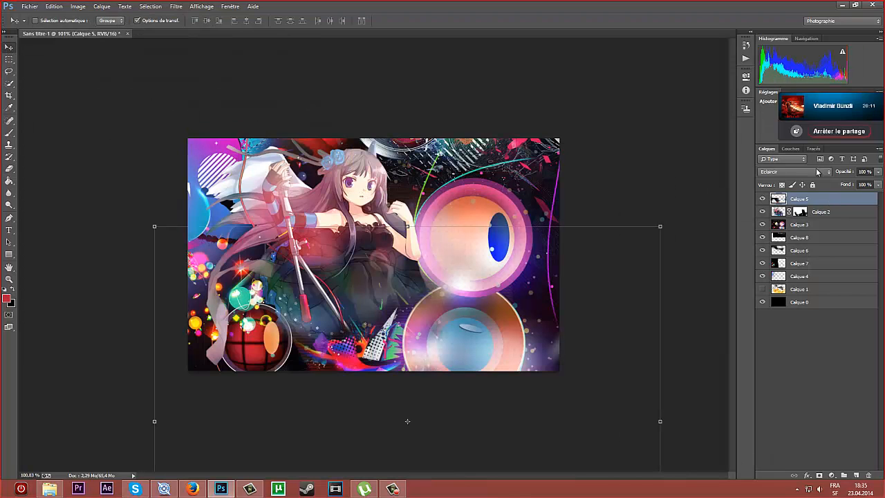
pyautogui.moveTo(833, 100)
pyautogui.moveTo(837, 101); pyautogui.dragTo(834, 3)
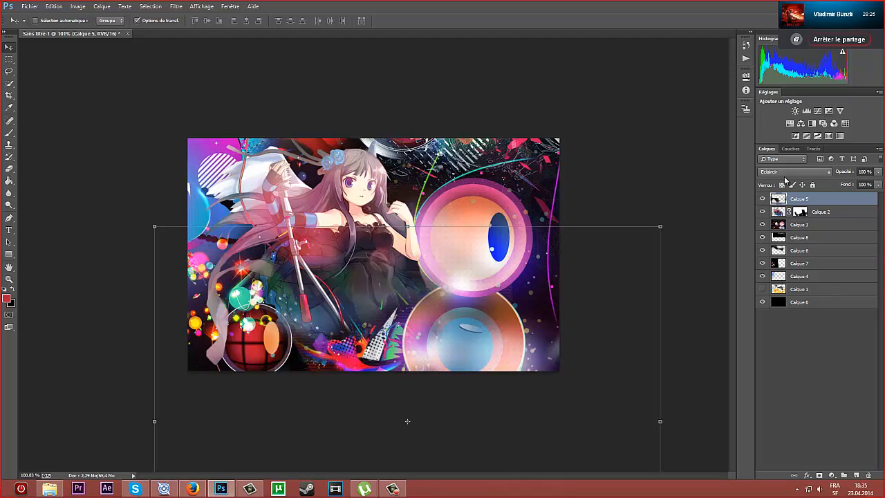
pyautogui.click(817, 111)
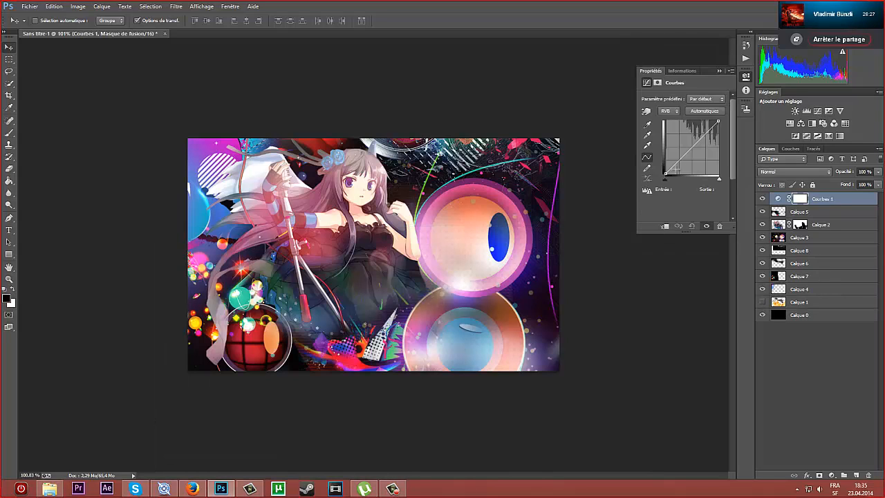
pyautogui.moveTo(681, 157); pyautogui.dragTo(683, 162)
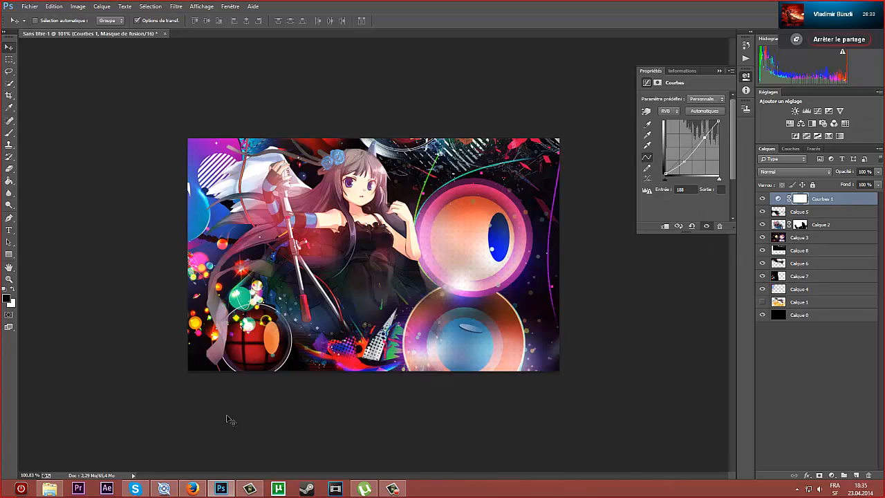
# - Switch to Firefox to view the finished graphic in the forum topic, return to Photoshop and collapse the Curves properties
pyautogui.click(197, 490)
pyautogui.click(279, 28)
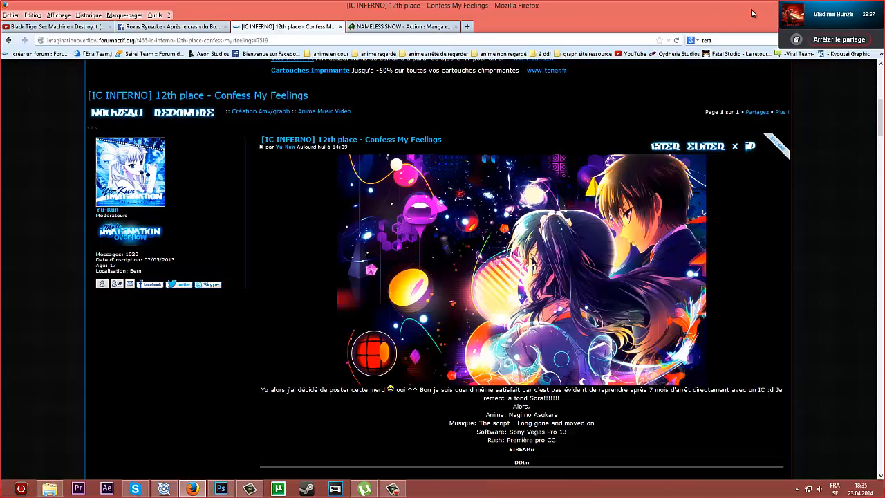
pyautogui.click(221, 488)
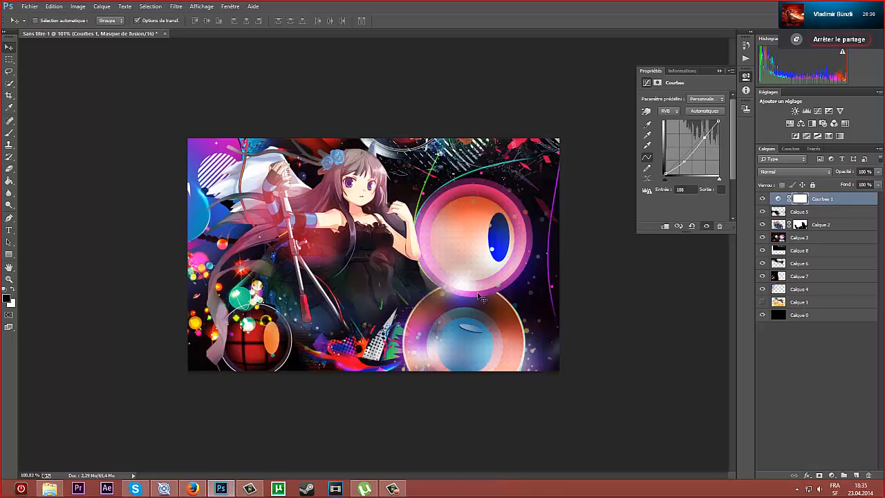
pyautogui.click(719, 71)
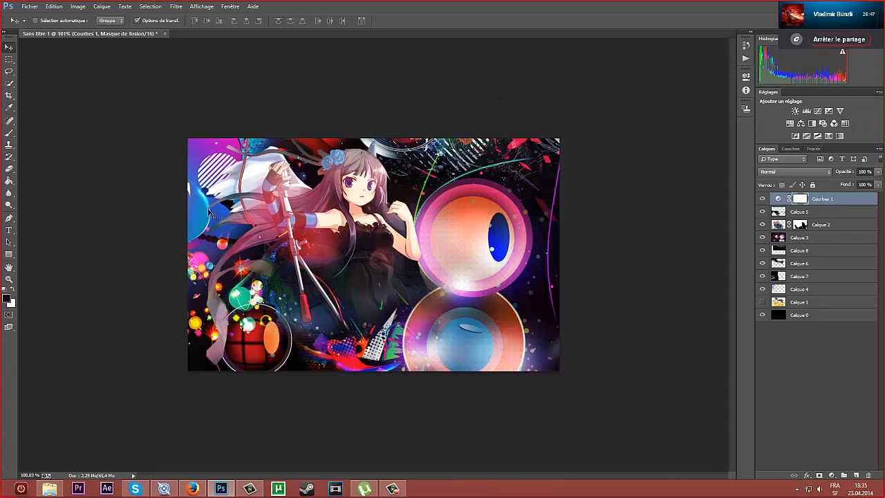
# - Add a gradient map adjustment layer above the Curves layer and rearrange its stops to run from black at 0% to red at 100%
pyautogui.click(829, 136)
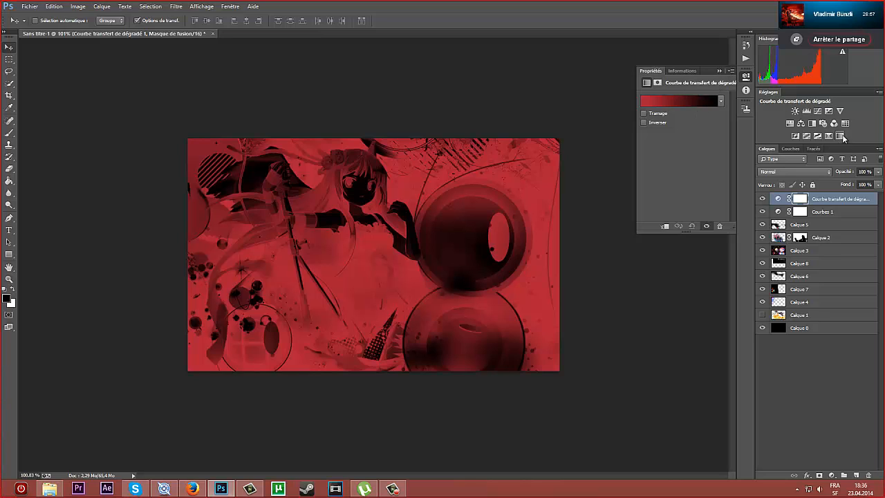
pyautogui.click(706, 102)
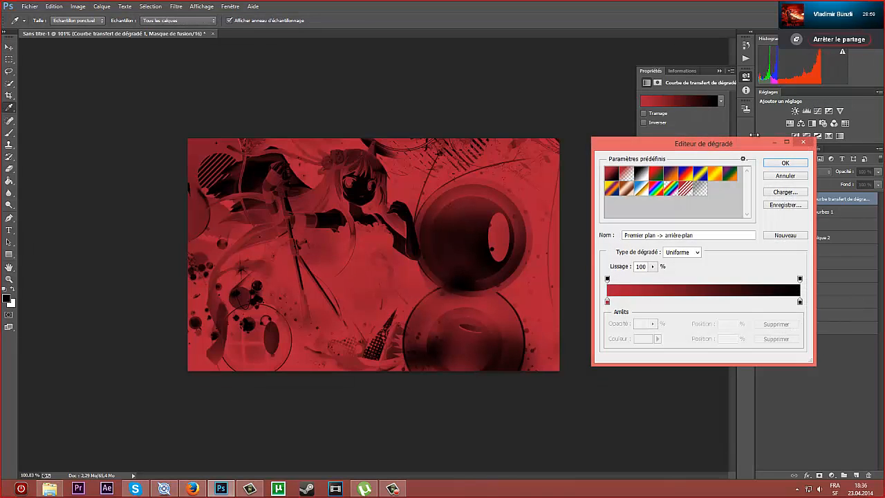
pyautogui.click(784, 177)
pyautogui.click(763, 200)
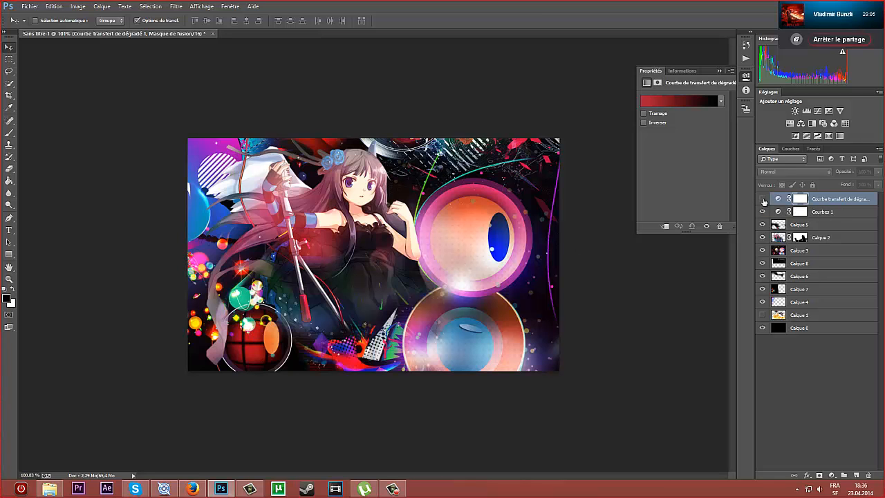
pyautogui.click(763, 200)
pyautogui.click(687, 102)
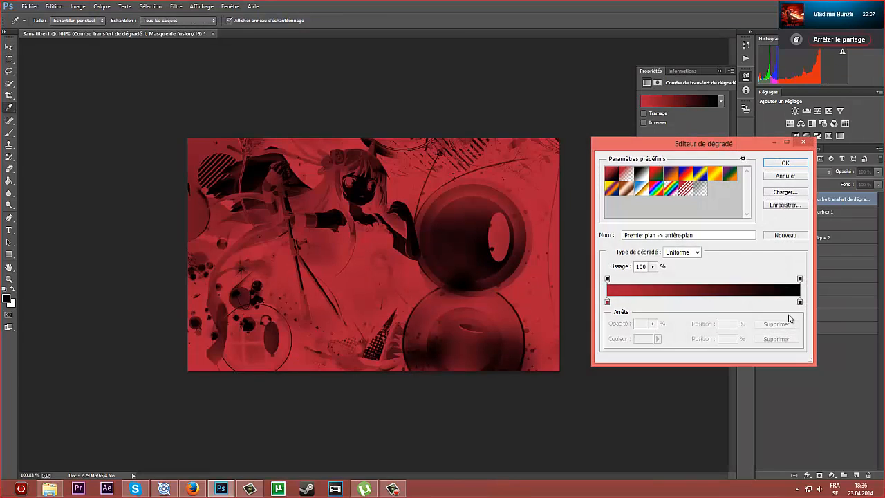
pyautogui.moveTo(801, 303); pyautogui.dragTo(862, 306)
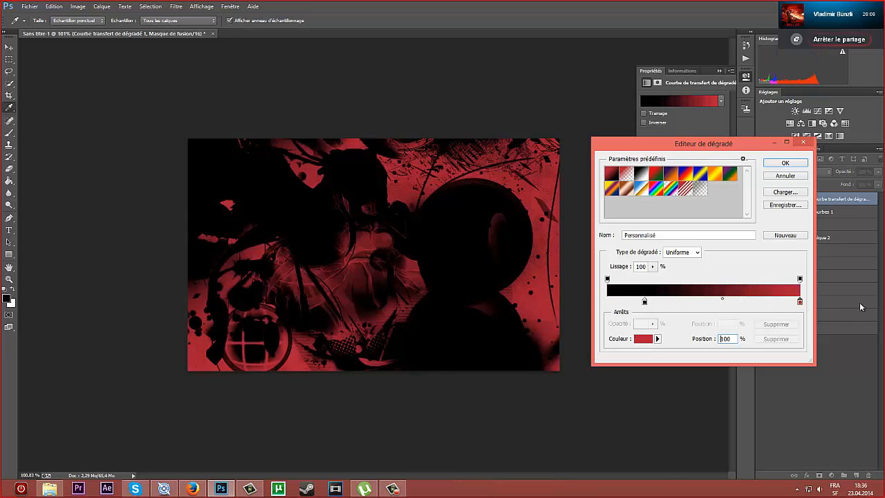
pyautogui.moveTo(650, 303); pyautogui.dragTo(569, 301)
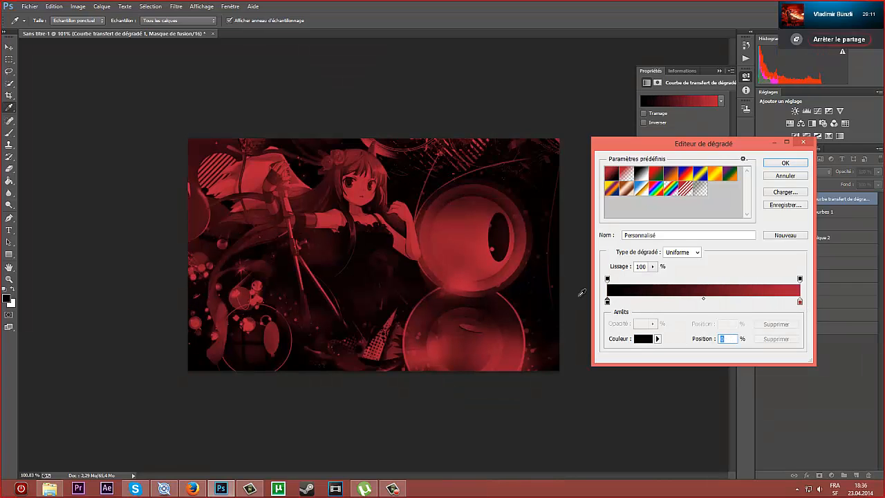
# - Set the gradient map's red stop to the brighter red ff0025 and apply the edited gradient
pyautogui.doubleClick(800, 302)
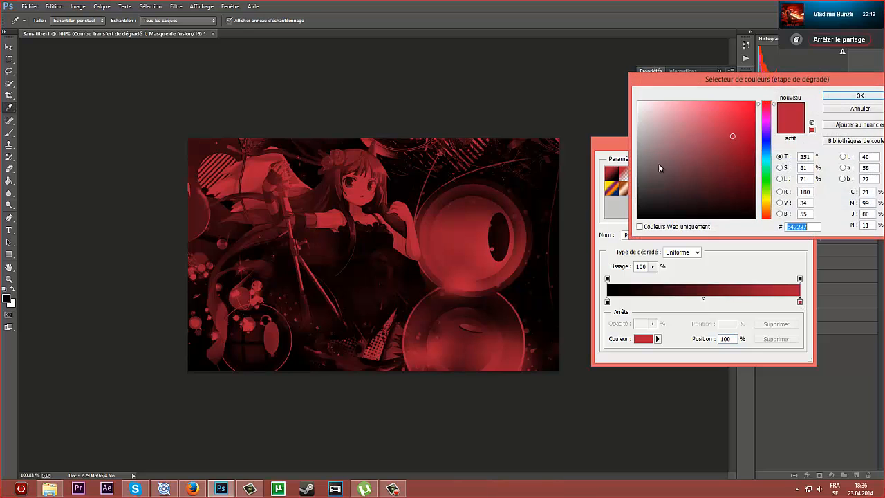
pyautogui.moveTo(747, 125); pyautogui.dragTo(758, 92)
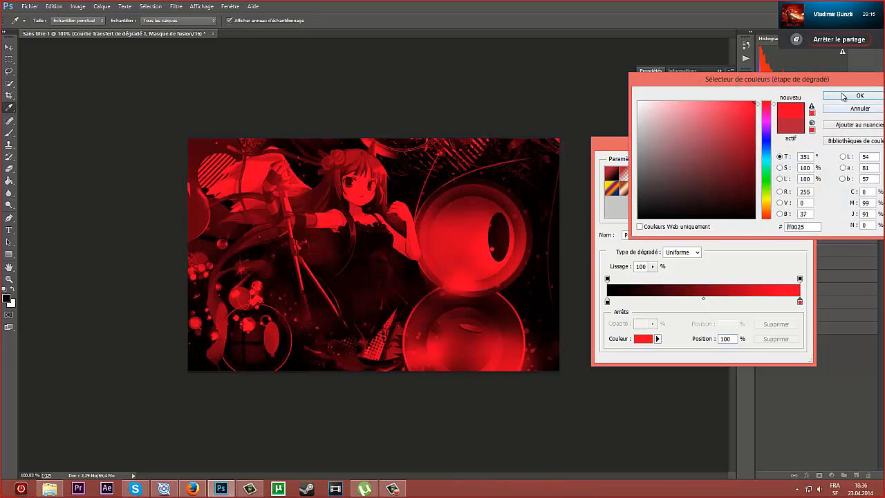
pyautogui.click(844, 96)
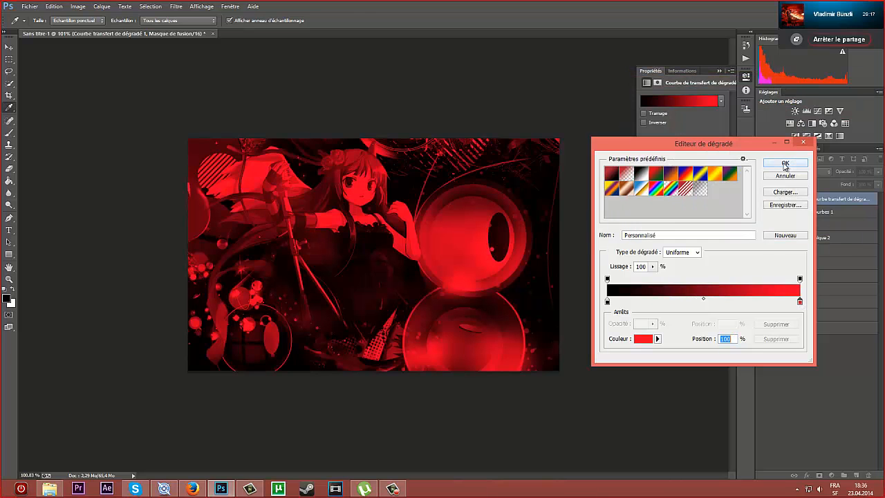
pyautogui.click(785, 164)
# - Set the gradient map layer's opacity to 20% and compare the image with the layer hidden and shown
pyautogui.click(867, 172)
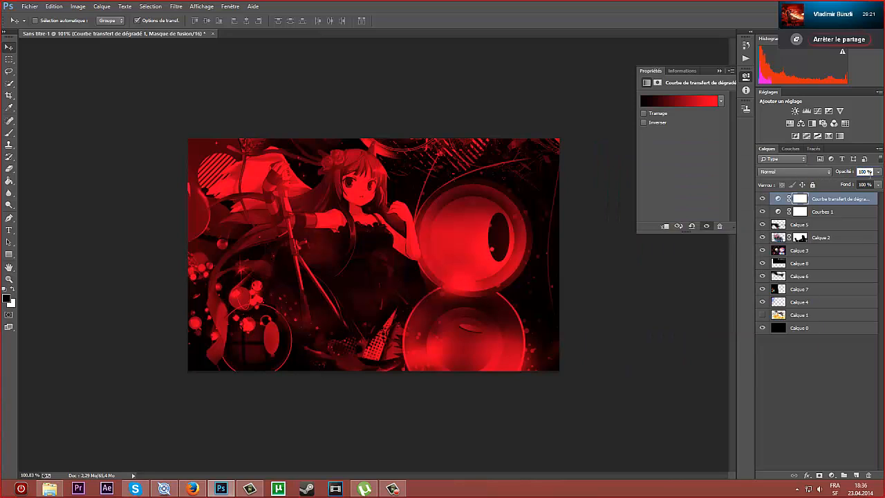
pyautogui.click(864, 185)
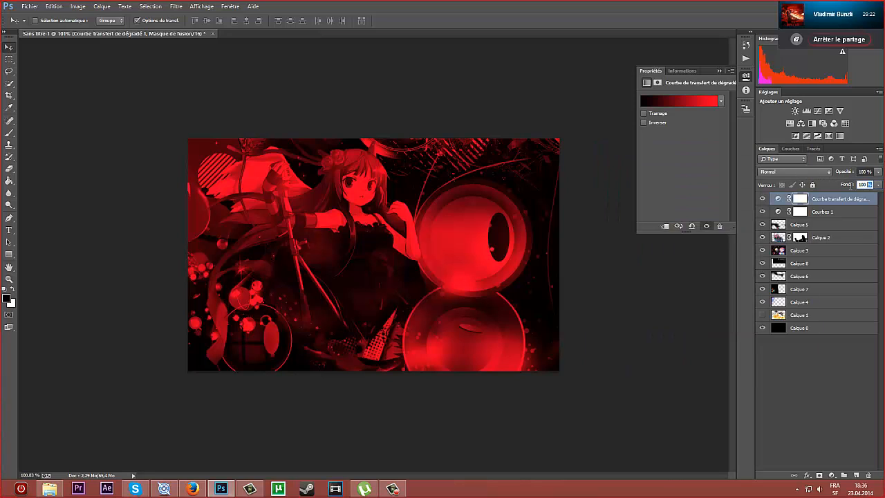
pyautogui.click(860, 174)
pyautogui.moveTo(873, 185); pyautogui.dragTo(854, 185)
pyautogui.click(873, 172)
pyautogui.click(869, 171)
pyautogui.write('20')
pyautogui.click(761, 199)
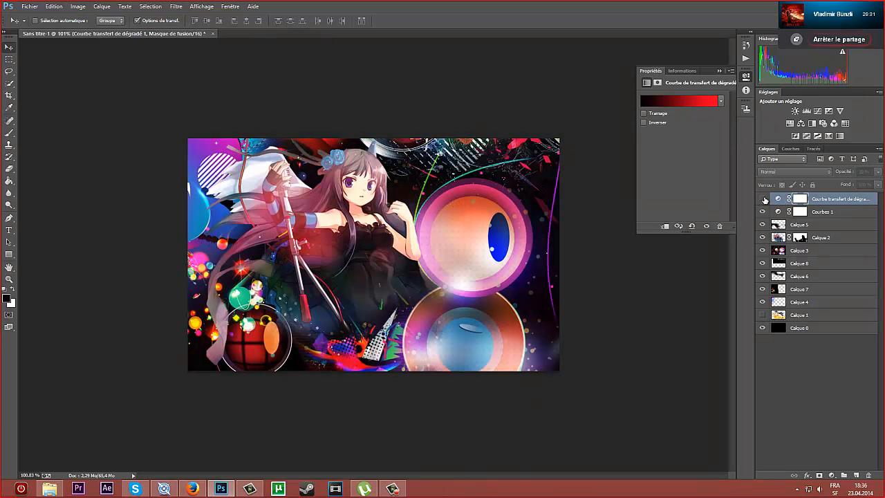
pyautogui.click(761, 199)
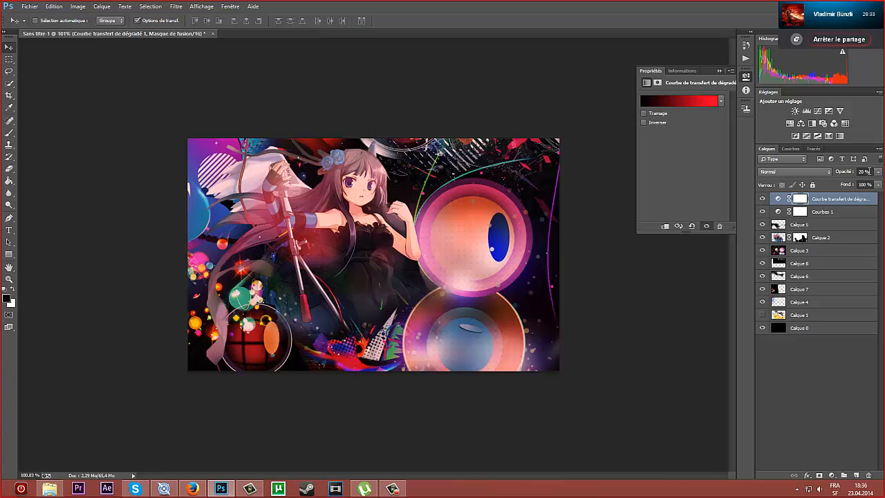
# - Raise the gradient map layer's opacity to 100%, cycle through blend modes, and choose Couleur plus foncée
pyautogui.moveTo(870, 171); pyautogui.dragTo(838, 178)
pyautogui.write('100')
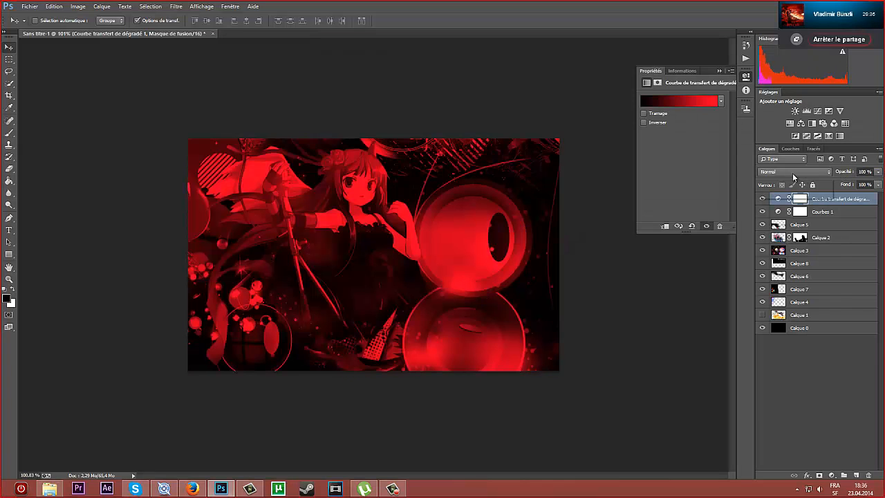
pyautogui.click(792, 172)
pyautogui.click(792, 172)
pyautogui.scroll(-6, 790, 171)
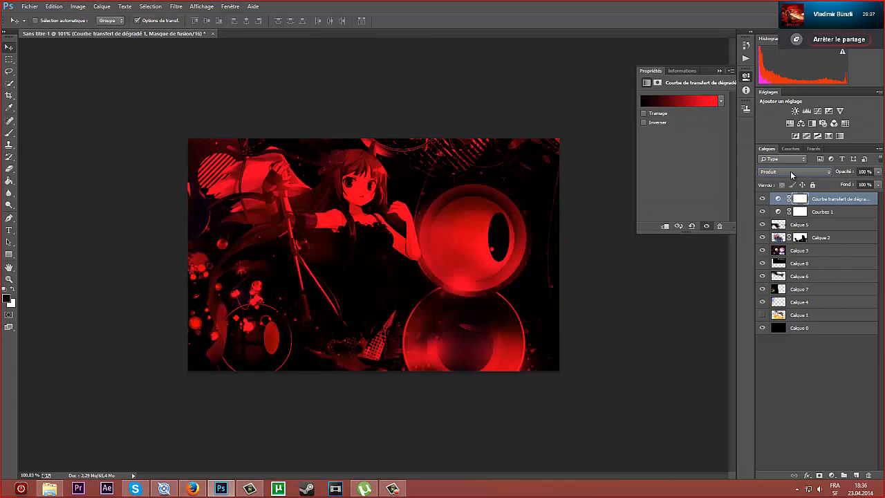
pyautogui.scroll(-1, 791, 175)
pyautogui.scroll(1, 791, 175)
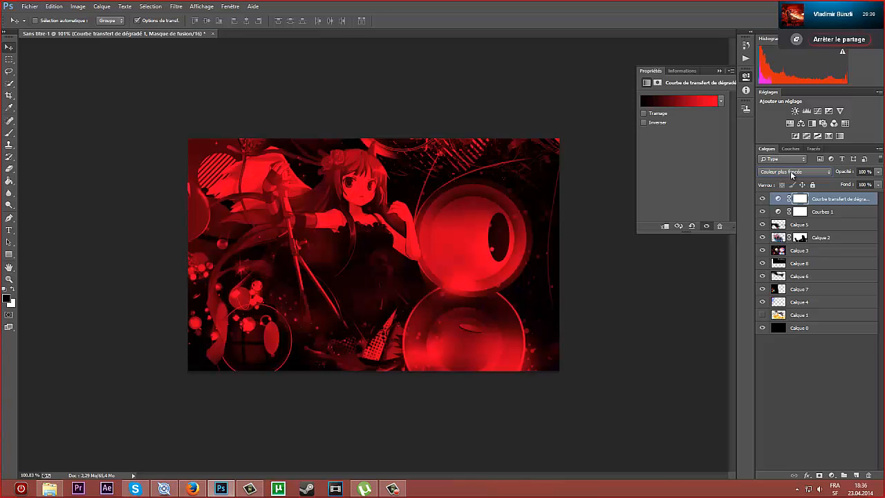
pyautogui.scroll(1, 792, 173)
pyautogui.scroll(-1, 792, 173)
# - Set the opacity of the Couleur plus foncée gradient map layer to 20% and check its effect by toggling its visibility
pyautogui.click(864, 172)
pyautogui.write('30')
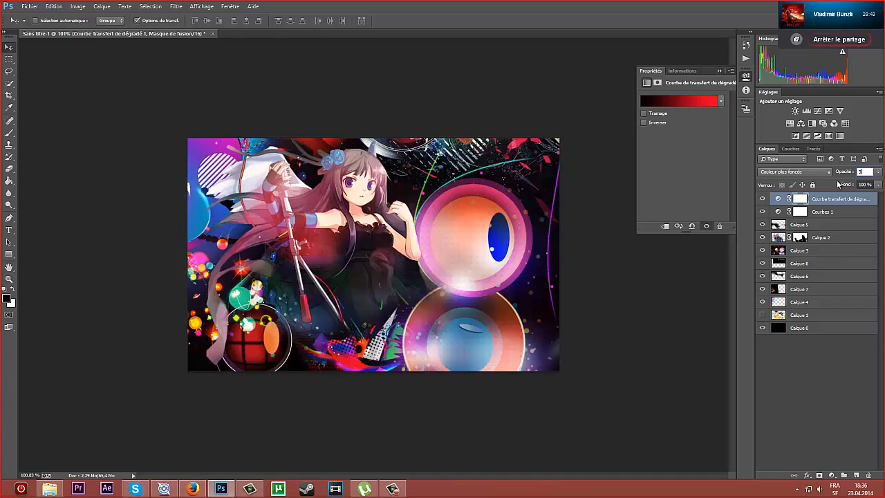
pyautogui.press('Return')
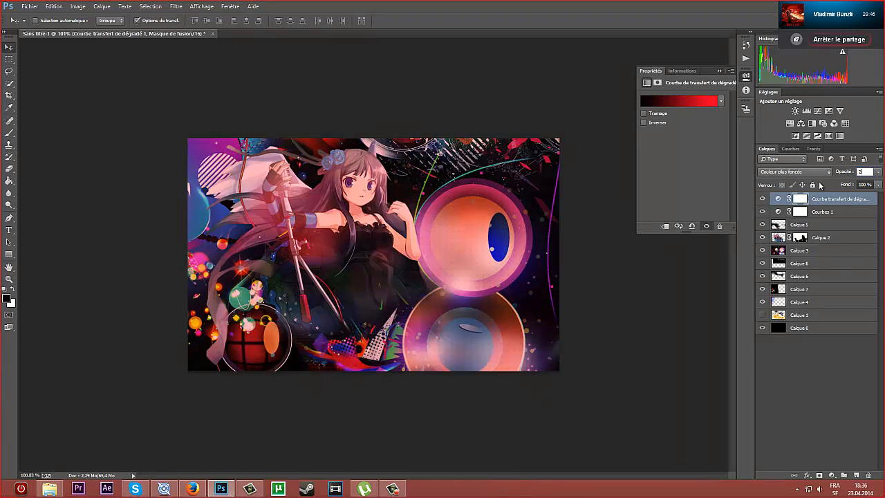
pyautogui.click(763, 198)
pyautogui.click(763, 199)
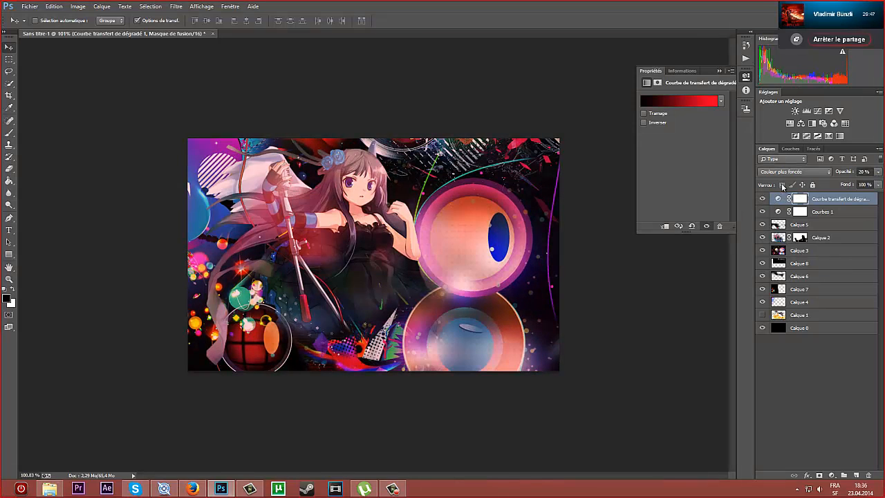
# - Try other blend modes such as Produit and Superposition on the gradient map layer, then return to Couleur plus foncée
pyautogui.click(785, 172)
pyautogui.click(782, 183)
pyautogui.scroll(-3, 783, 171)
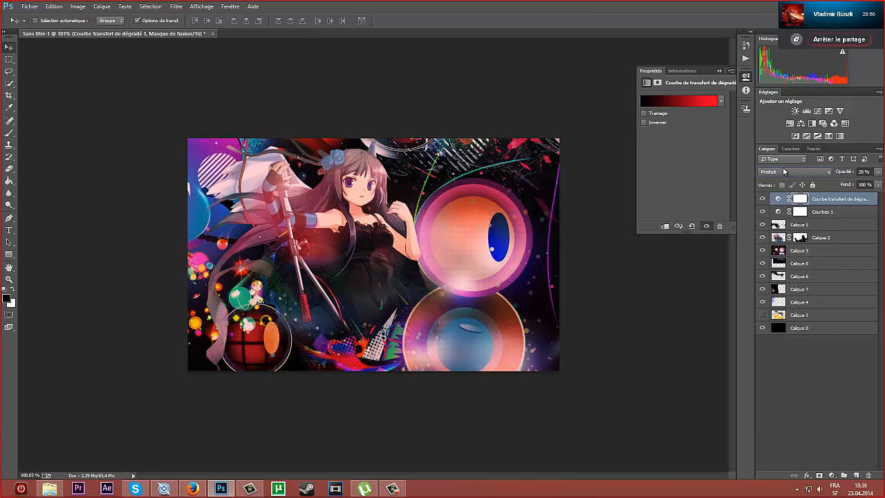
pyautogui.scroll(-3, 784, 171)
pyautogui.scroll(-3, 784, 171)
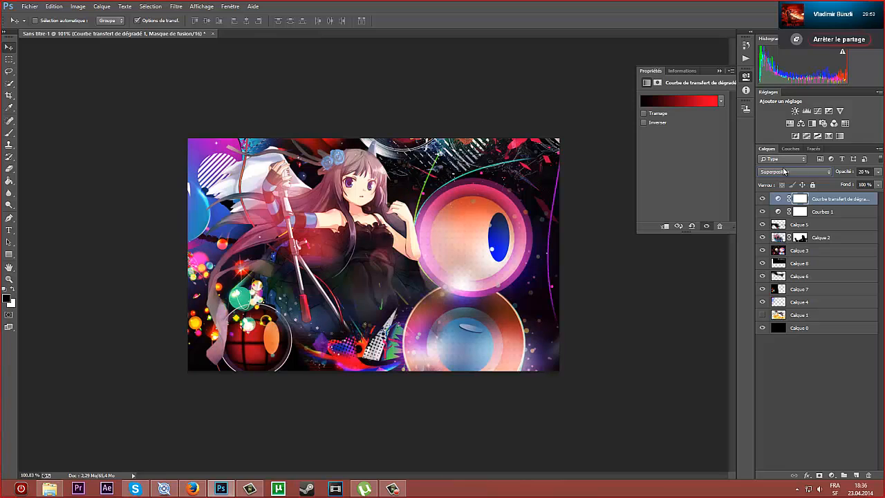
pyautogui.scroll(3, 784, 171)
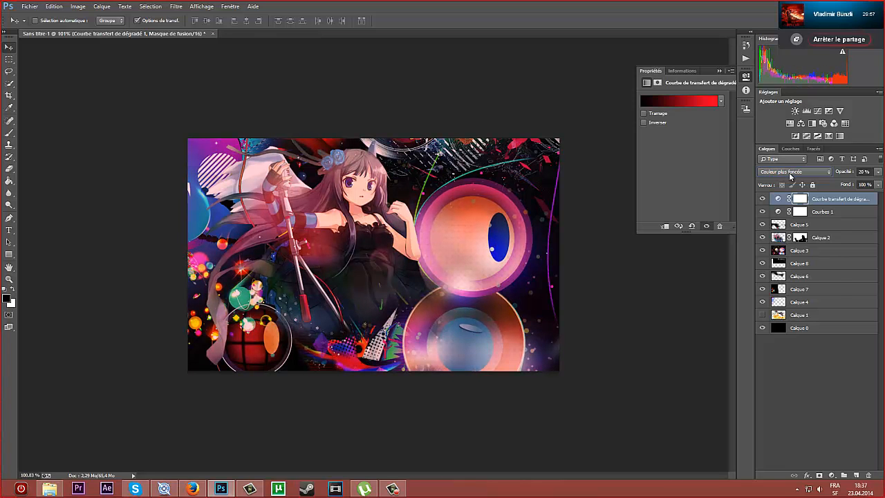
# - Compare the graphic with the gradient map layer hidden and shown, and collapse the layer's properties
pyautogui.click(775, 199)
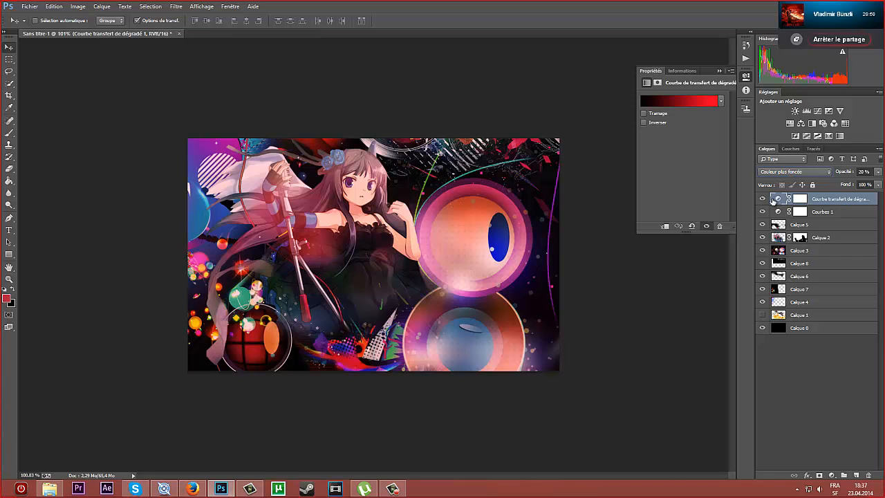
pyautogui.click(762, 199)
pyautogui.click(763, 200)
pyautogui.click(719, 72)
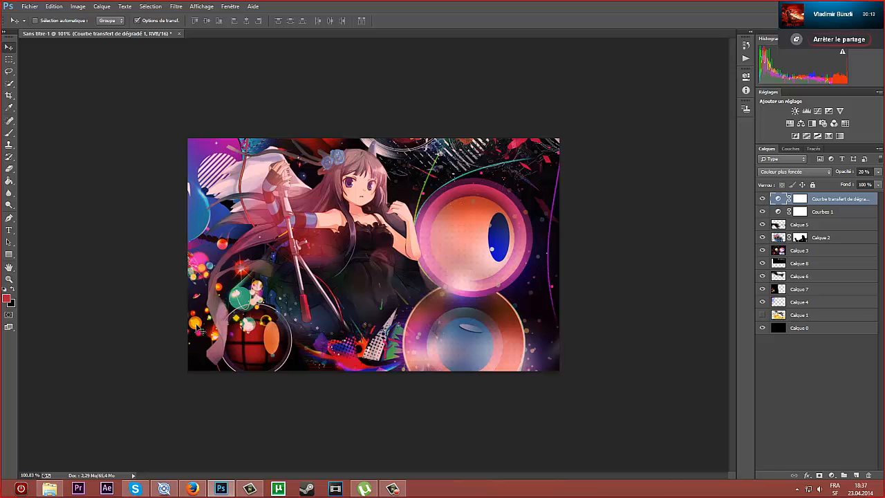
# - Add a gradient map from the Bleu, jaune, bleu preset, removing the second blue stop and placing blue at 0% and yellow at 100%
pyautogui.click(828, 136)
pyautogui.click(683, 103)
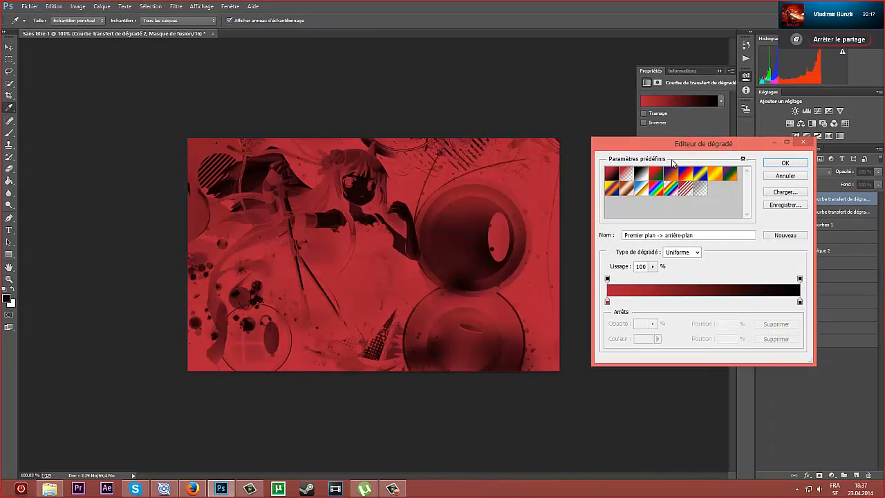
pyautogui.click(706, 178)
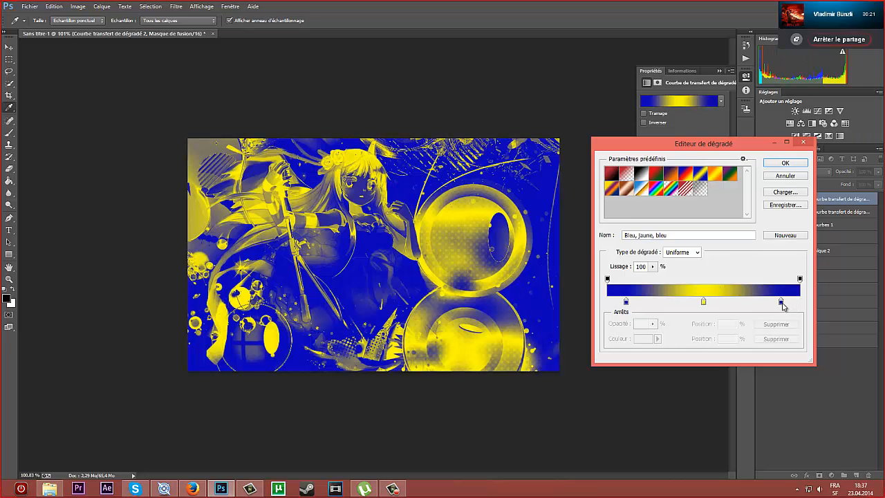
pyautogui.moveTo(781, 302); pyautogui.dragTo(781, 328)
pyautogui.moveTo(703, 301); pyautogui.dragTo(800, 304)
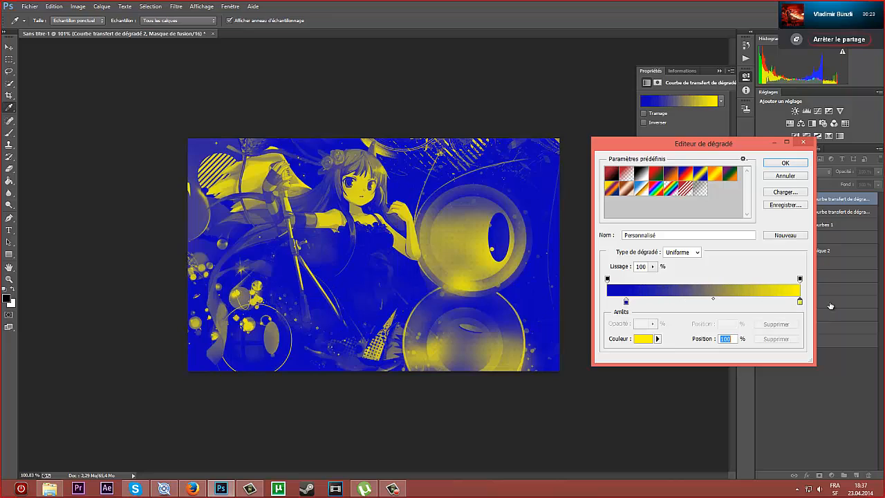
pyautogui.click(625, 303)
pyautogui.moveTo(594, 306); pyautogui.dragTo(592, 299)
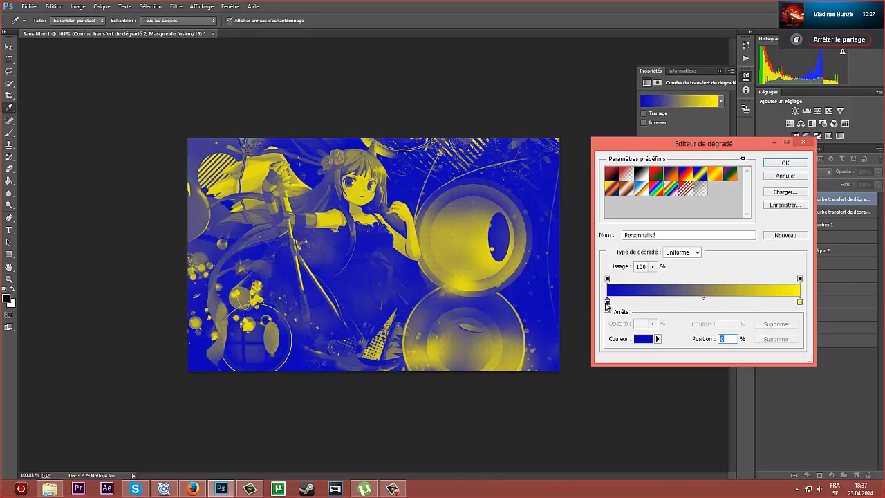
# - Recolour the blue stop at the start of the new gradient to dark green
pyautogui.doubleClick(606, 303)
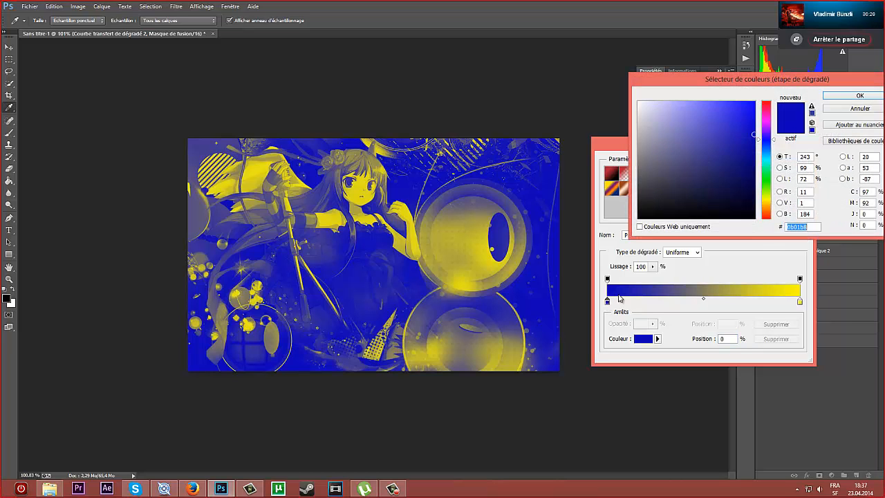
pyautogui.click(766, 176)
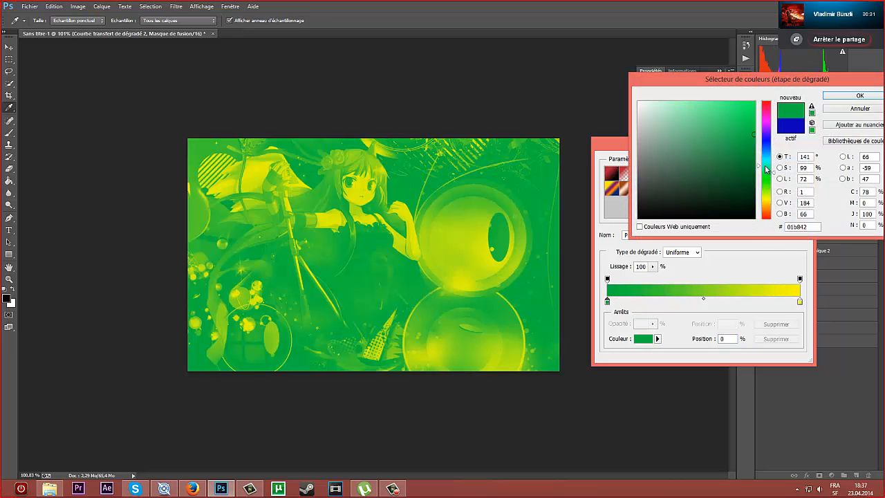
pyautogui.moveTo(766, 169)
pyautogui.mouseDown()
pyautogui.moveTo(766, 161)
pyautogui.moveTo(768, 196)
pyautogui.moveTo(767, 178)
pyautogui.mouseUp()
pyautogui.click(755, 103)
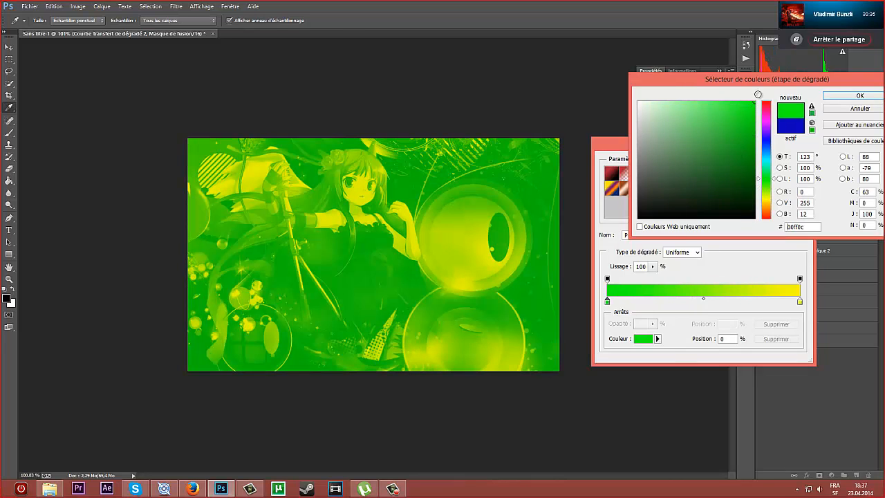
pyautogui.moveTo(756, 105)
pyautogui.mouseDown()
pyautogui.moveTo(721, 227)
pyautogui.moveTo(758, 181)
pyautogui.moveTo(748, 176)
pyautogui.moveTo(753, 166)
pyautogui.moveTo(748, 177)
pyautogui.moveTo(754, 167)
pyautogui.mouseUp()
pyautogui.click(860, 96)
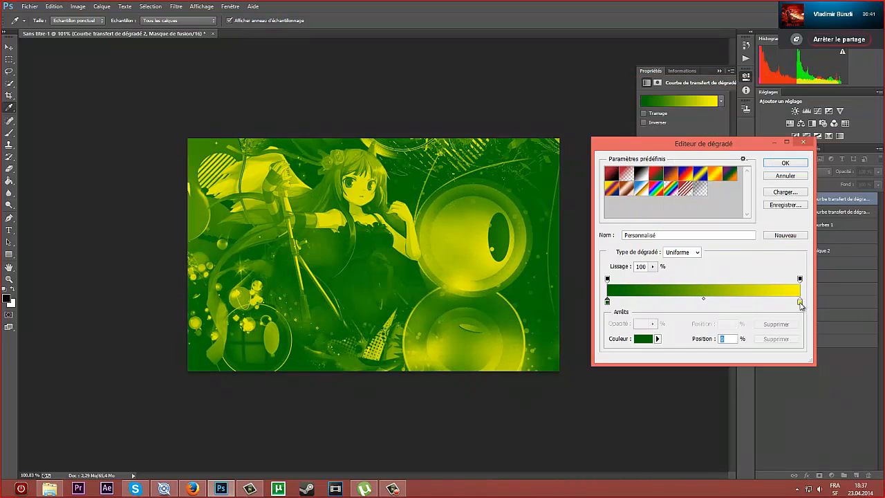
# - Try reversing the gradient with yellow at 0% and dark green at 100%, and restore the original order
pyautogui.moveTo(800, 303); pyautogui.dragTo(705, 302)
pyautogui.moveTo(607, 302); pyautogui.dragTo(830, 306)
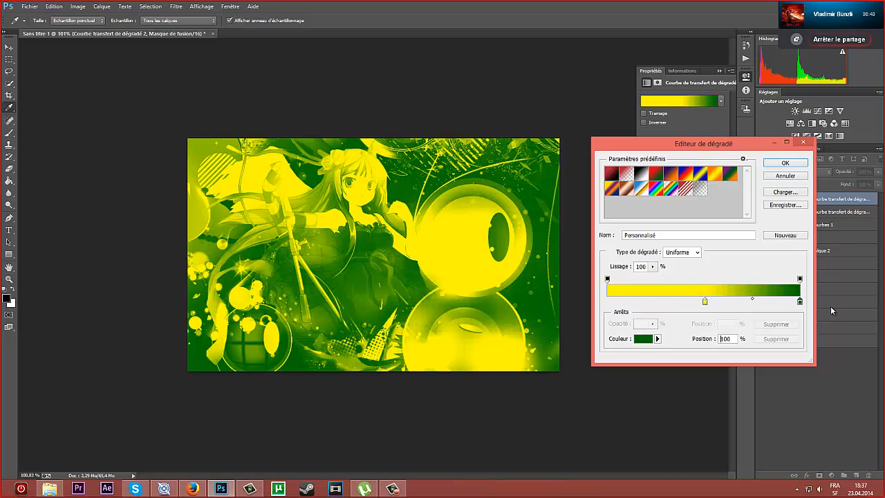
pyautogui.moveTo(704, 302); pyautogui.dragTo(589, 301)
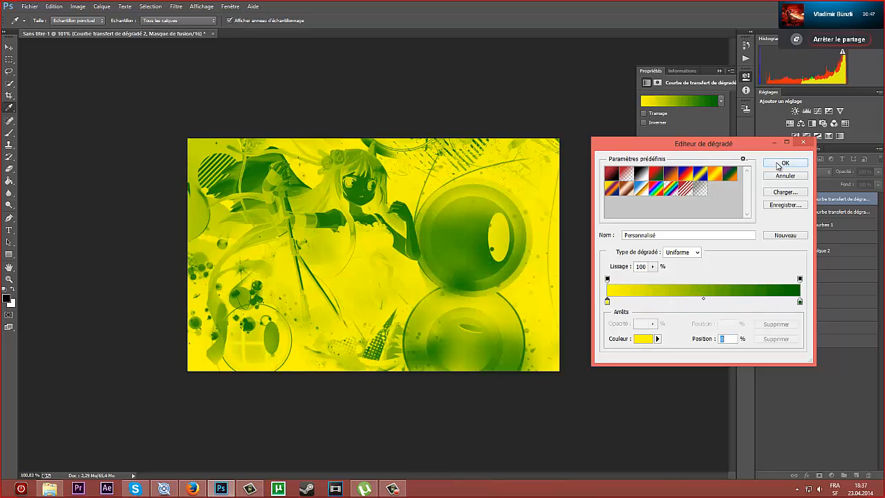
pyautogui.moveTo(608, 302); pyautogui.dragTo(574, 307)
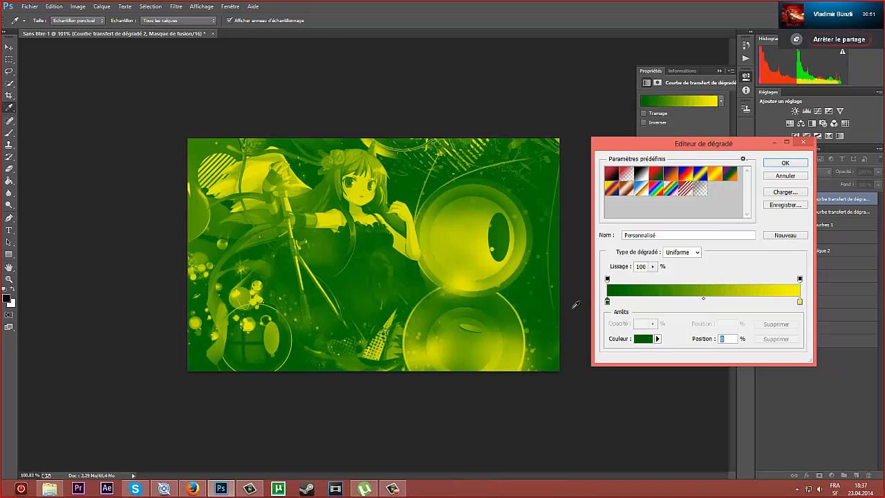
# - Accept the green-to-yellow gradient and set its gradient map layer to 15% opacity with the Produit blend mode
pyautogui.click(787, 164)
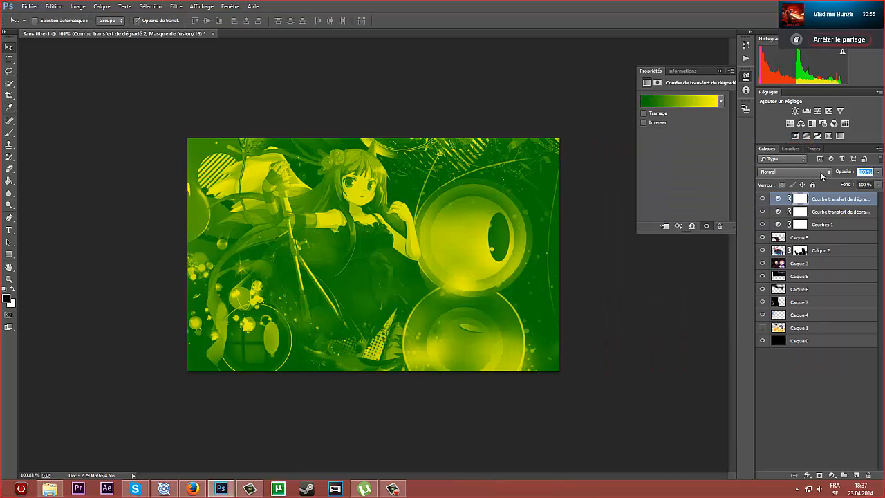
pyautogui.click(762, 198)
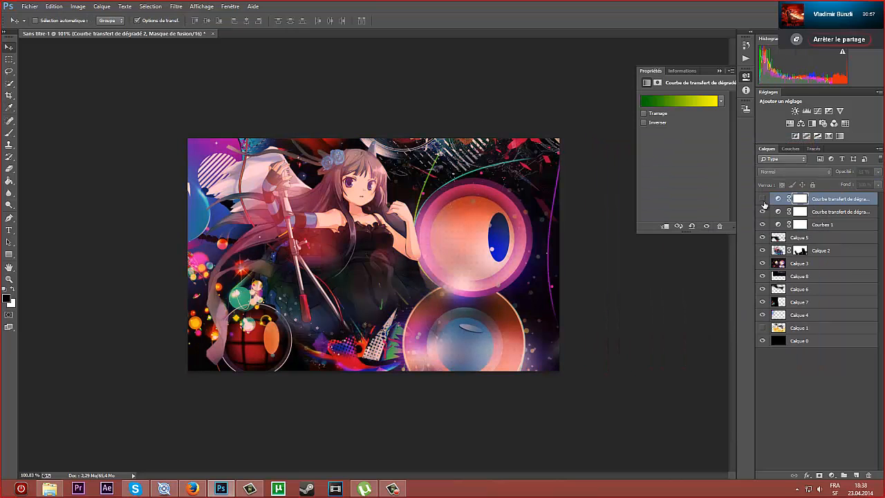
pyautogui.click(762, 199)
pyautogui.click(786, 173)
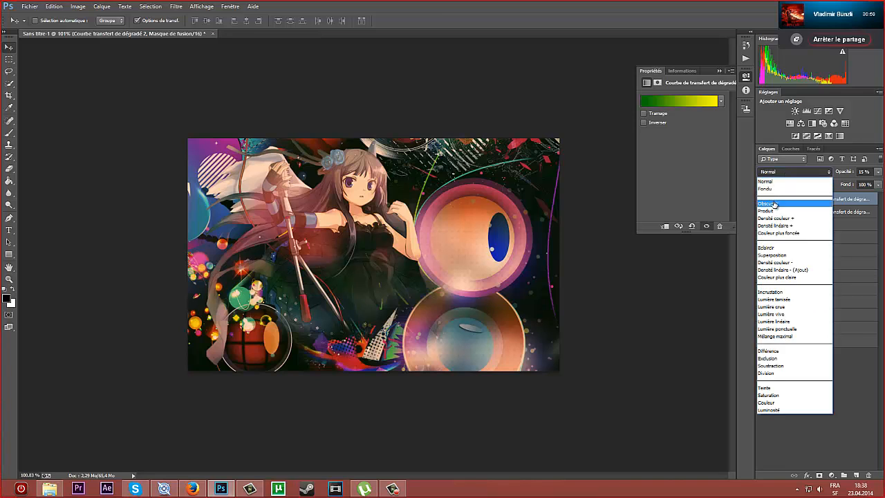
pyautogui.click(783, 187)
pyautogui.press('Down')
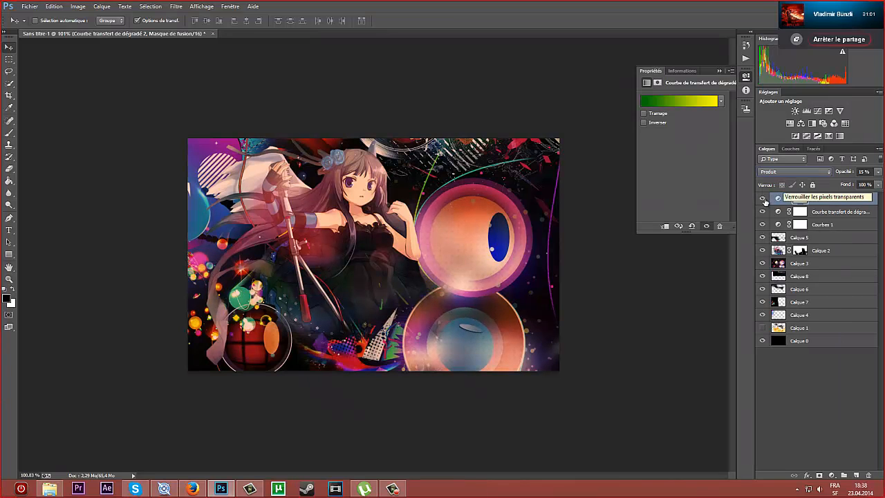
# - Compare the graphic with the green-to-yellow gradient map layer hidden and shown, and collapse the layer's properties
pyautogui.click(764, 200)
pyautogui.click(764, 201)
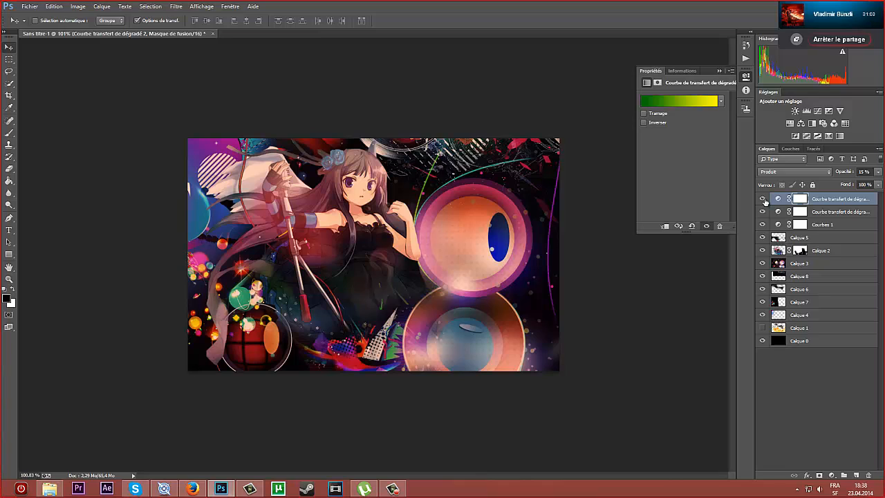
pyautogui.click(718, 71)
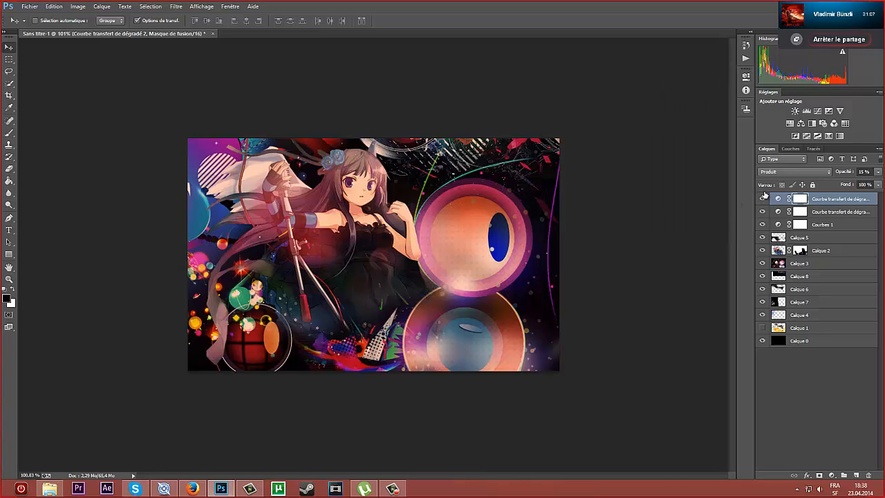
pyautogui.click(763, 199)
pyautogui.click(763, 201)
pyautogui.click(764, 201)
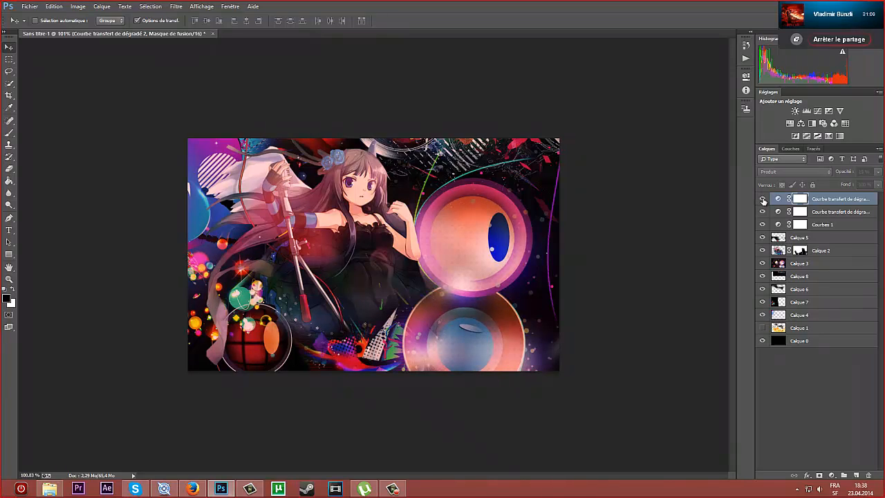
pyautogui.click(763, 201)
# - Set the Produit gradient map layer's opacity to 10% and the Couleur plus foncée gradient map layer's opacity to 25%
pyautogui.click(838, 174)
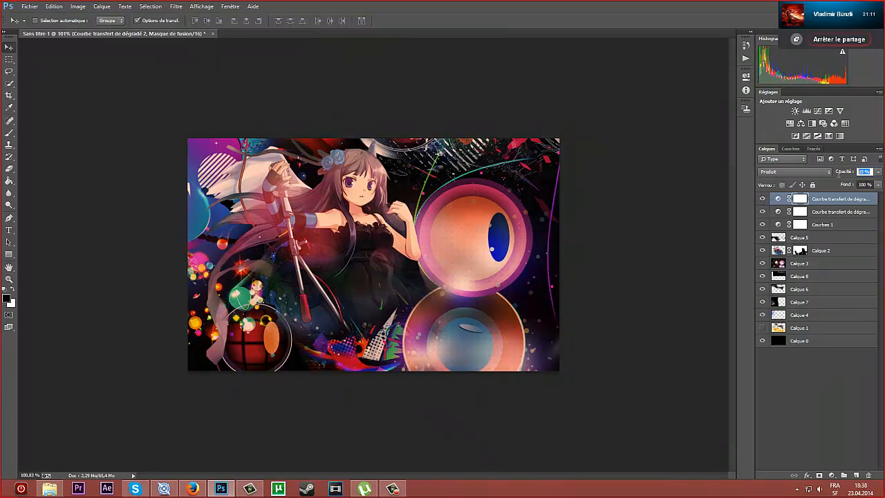
pyautogui.write('10')
pyautogui.press('Return')
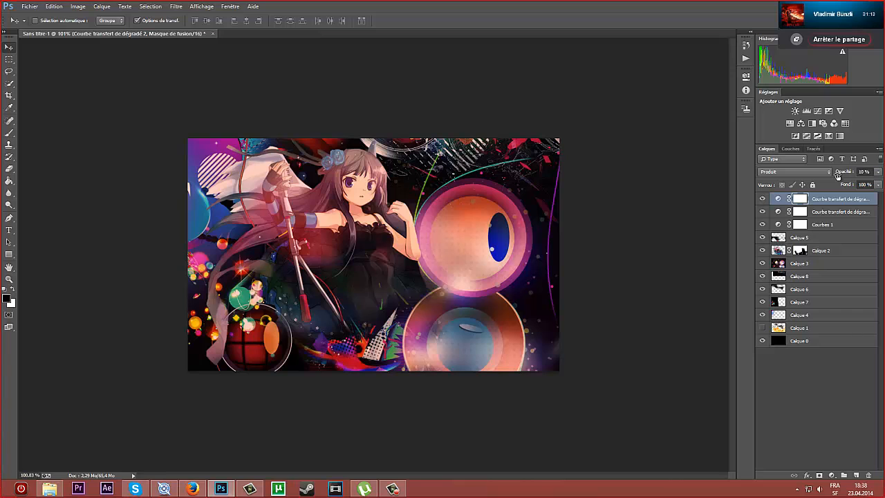
pyautogui.click(840, 211)
pyautogui.click(864, 172)
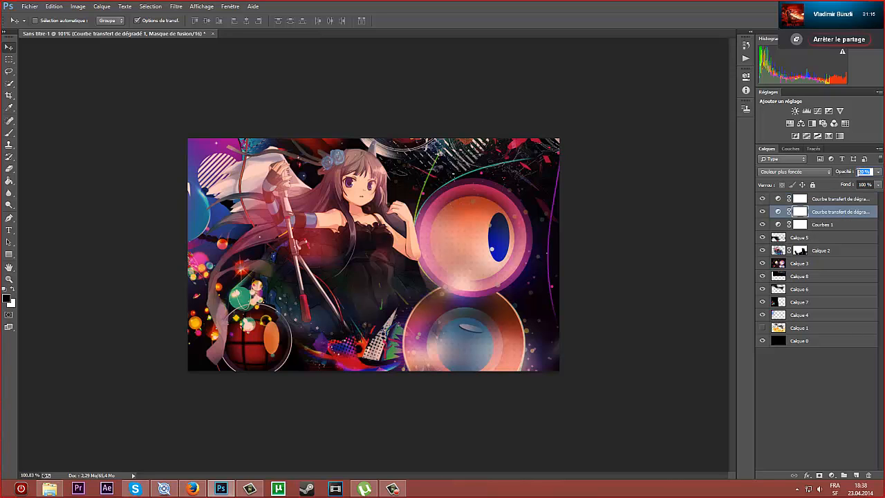
pyautogui.write('25')
pyautogui.press('Return')
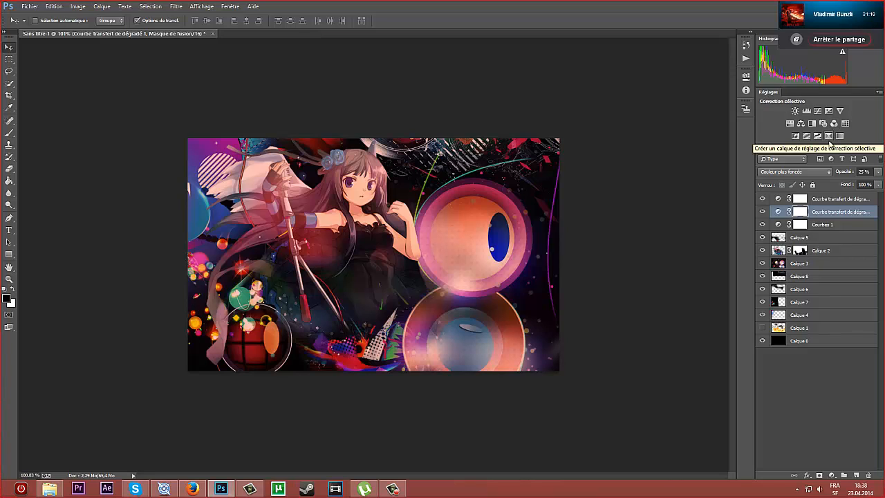
# - Try a Hue/Saturation adjustment on the character render in Calque 2 and discard it
pyautogui.click(823, 199)
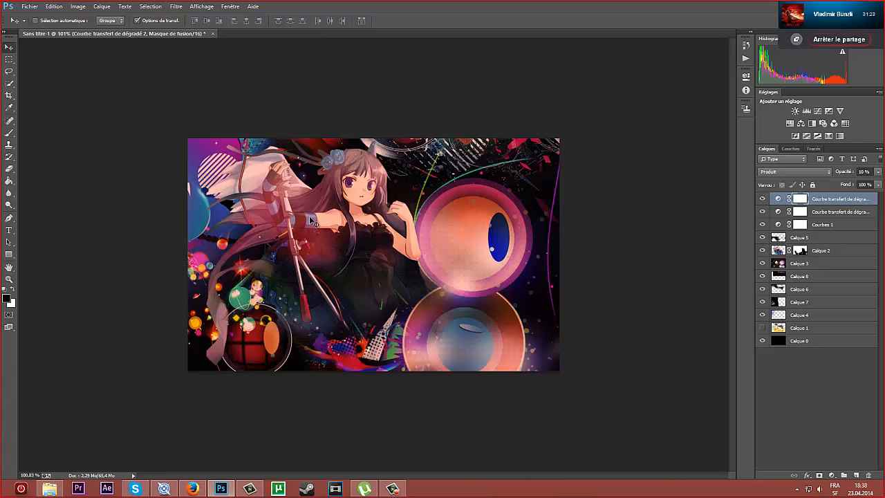
pyautogui.hotkey('shift', 'alt', 'n')
pyautogui.click(827, 253)
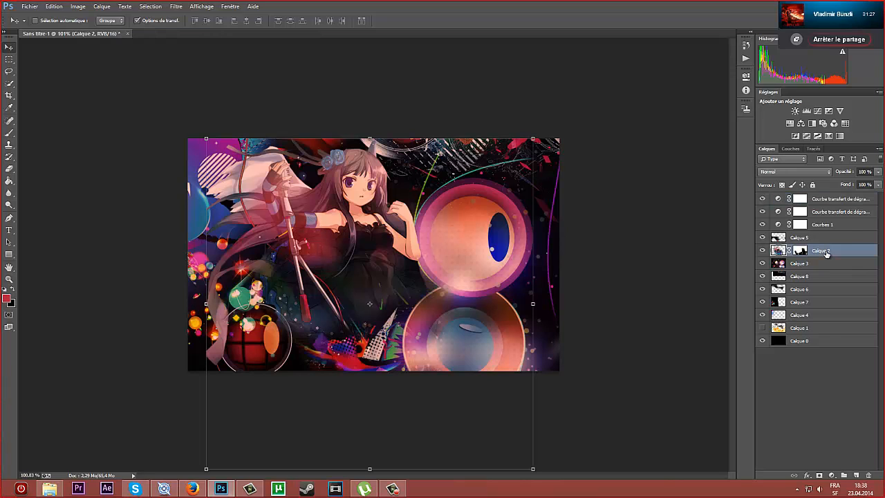
pyautogui.hotkey('ctrl', 'u')
pyautogui.moveTo(620, 209); pyautogui.dragTo(602, 210)
pyautogui.click(721, 177)
# - Add a Correction sélective adjustment layer directly above Calque 2, check its colour ranges, and collapse its properties
pyautogui.click(831, 136)
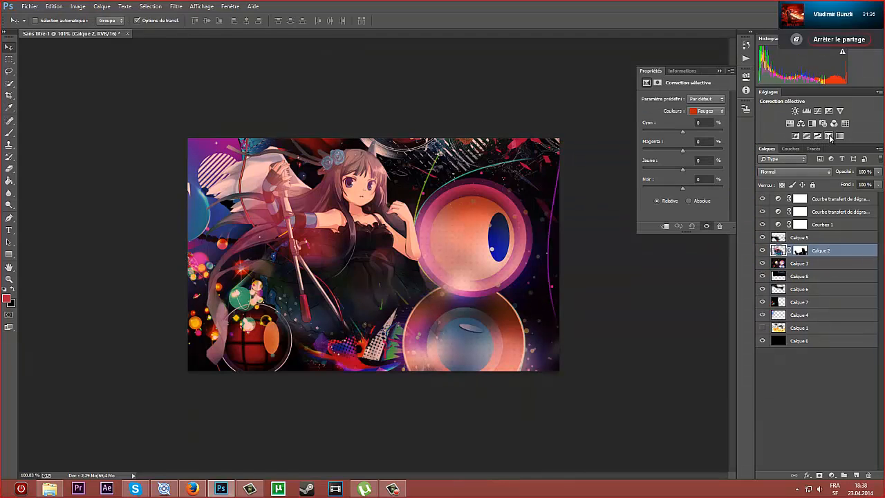
pyautogui.click(696, 111)
pyautogui.click(696, 113)
pyautogui.click(696, 114)
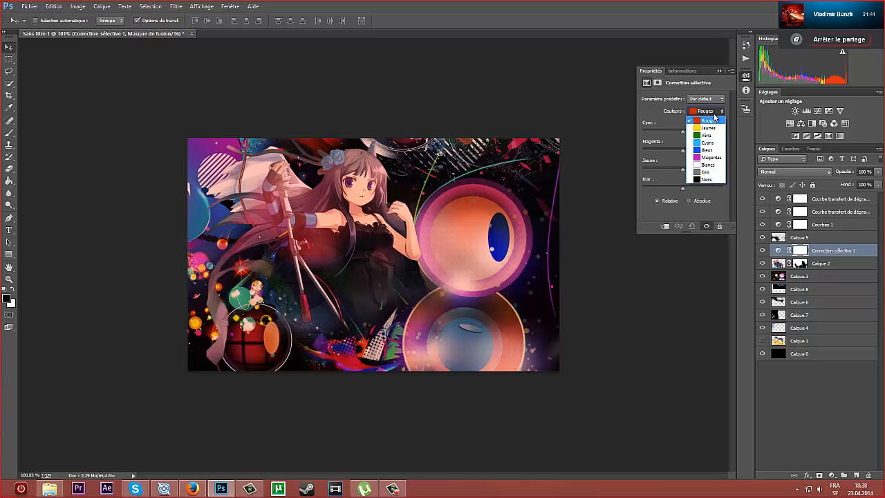
pyautogui.click(311, 220)
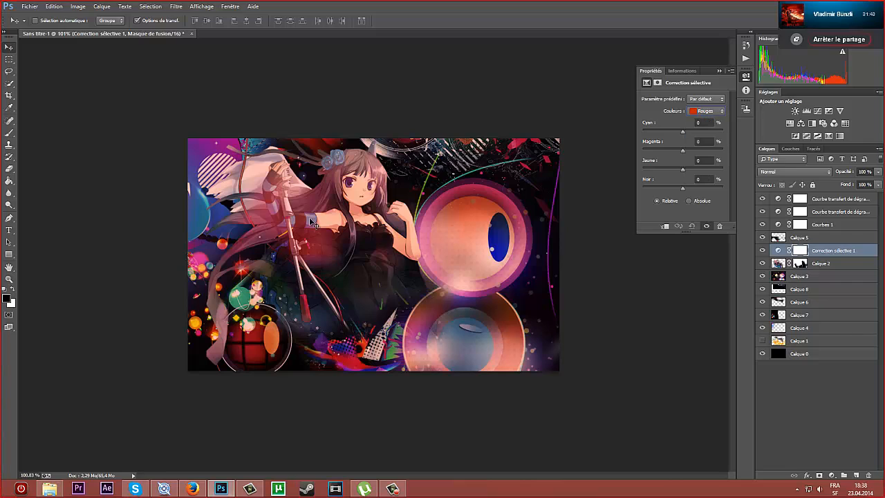
pyautogui.click(722, 69)
# - Inspect the black-to-red gradient of the Couleur plus foncée gradient map layer in the gradient editor
pyautogui.click(822, 211)
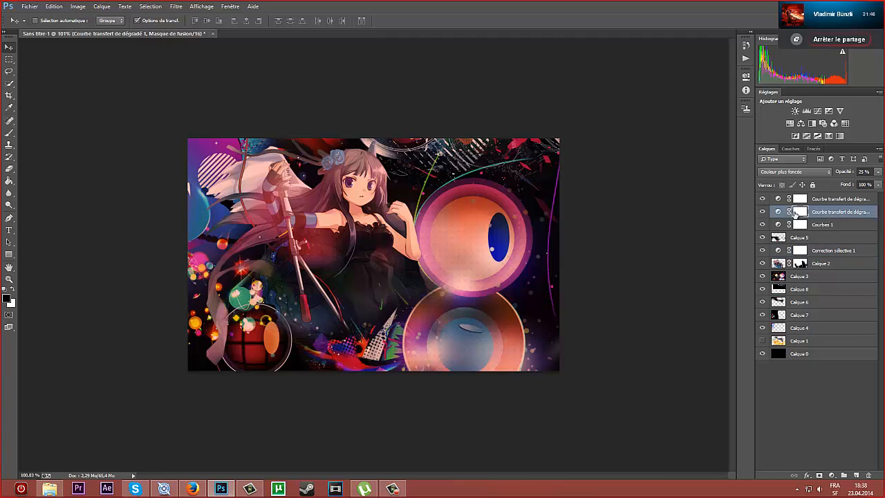
pyautogui.click(745, 78)
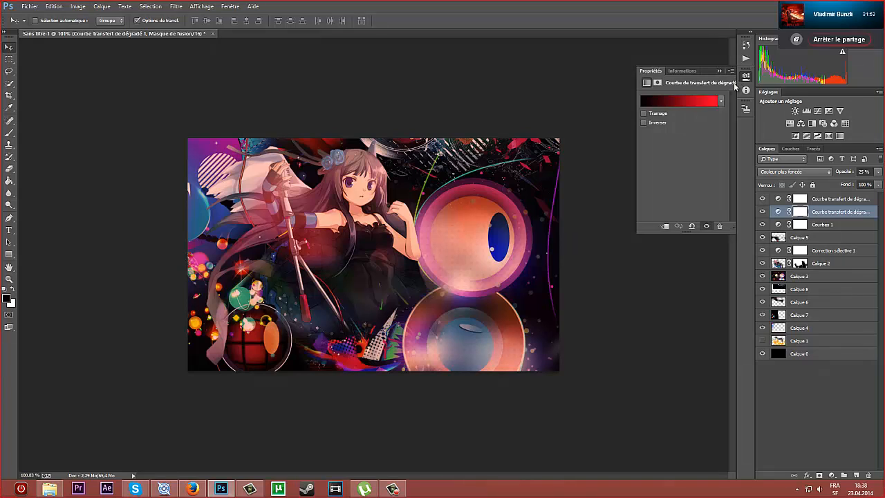
pyautogui.click(691, 101)
pyautogui.click(787, 162)
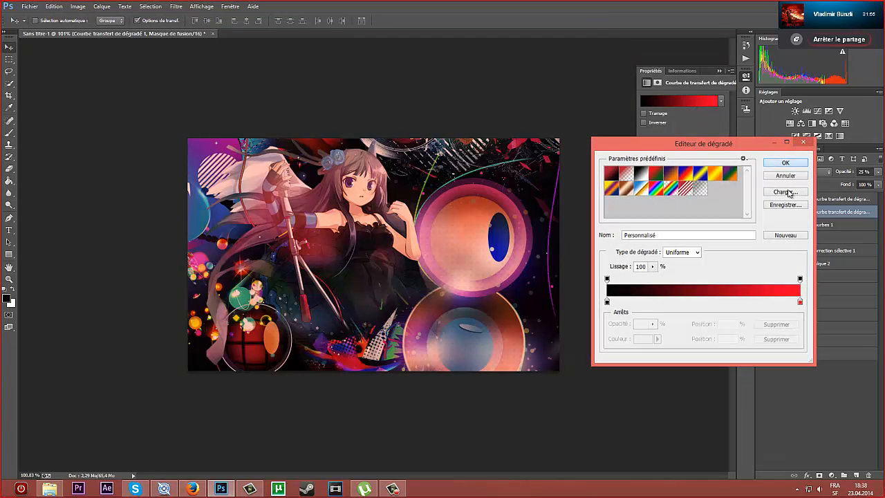
# - Open the green-to-yellow gradient of the topmost Produit gradient map layer for editing
pyautogui.click(840, 198)
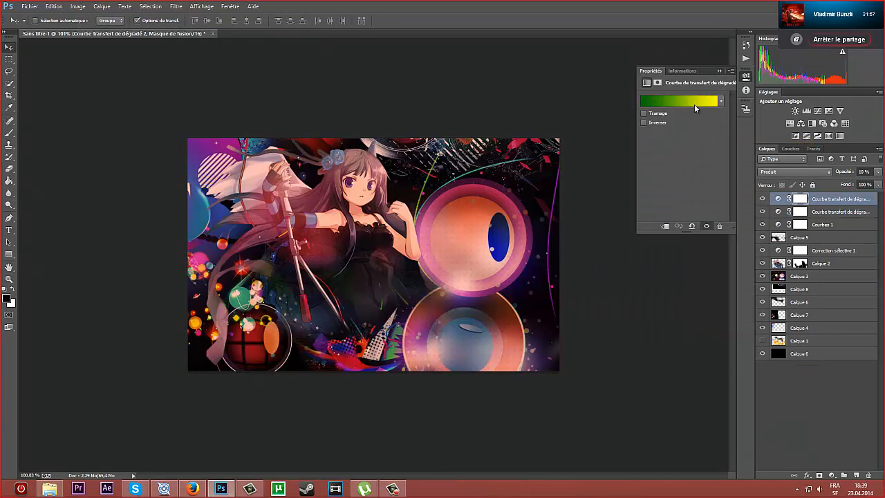
pyautogui.click(695, 103)
pyautogui.doubleClick(608, 302)
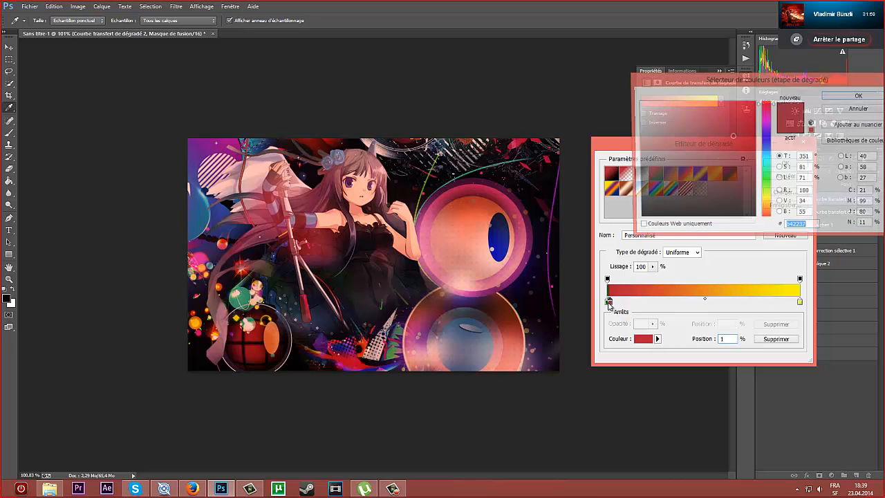
pyautogui.click(840, 111)
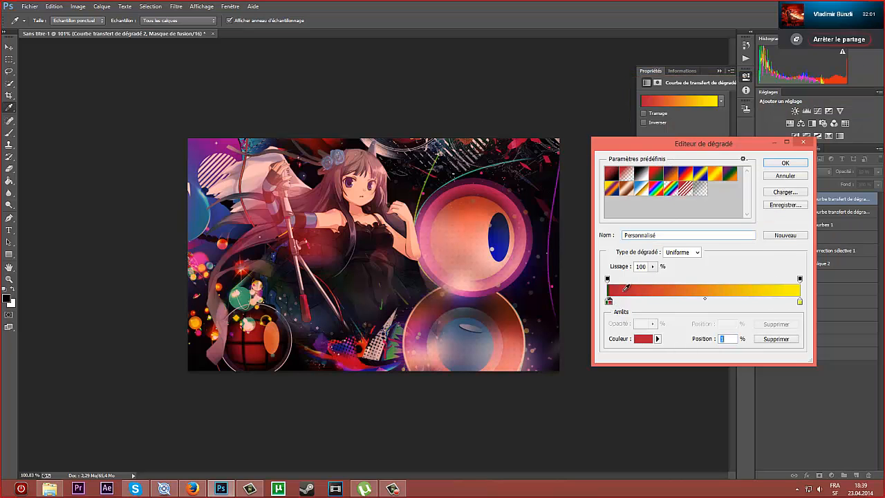
pyautogui.moveTo(610, 303); pyautogui.dragTo(624, 269)
# - Set the gradient's starting colour stop to dark blue, RGB 3, 0, 123
pyautogui.click(608, 302)
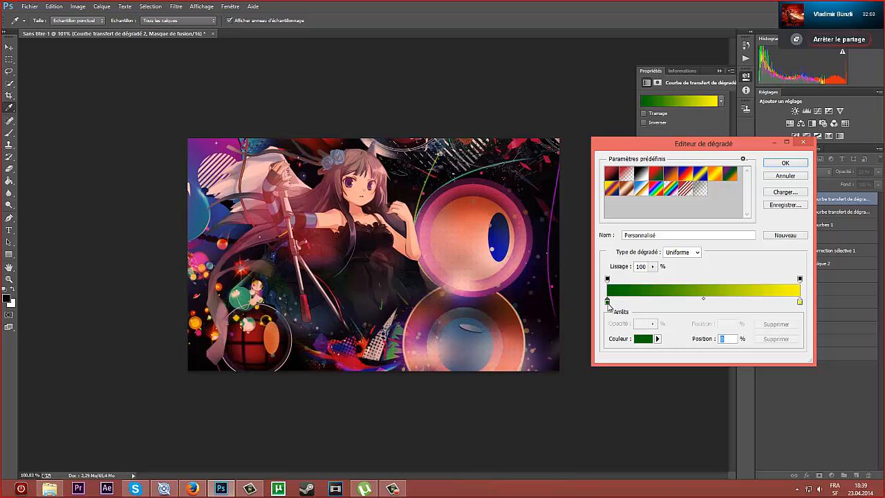
pyautogui.doubleClick(607, 302)
pyautogui.click(765, 159)
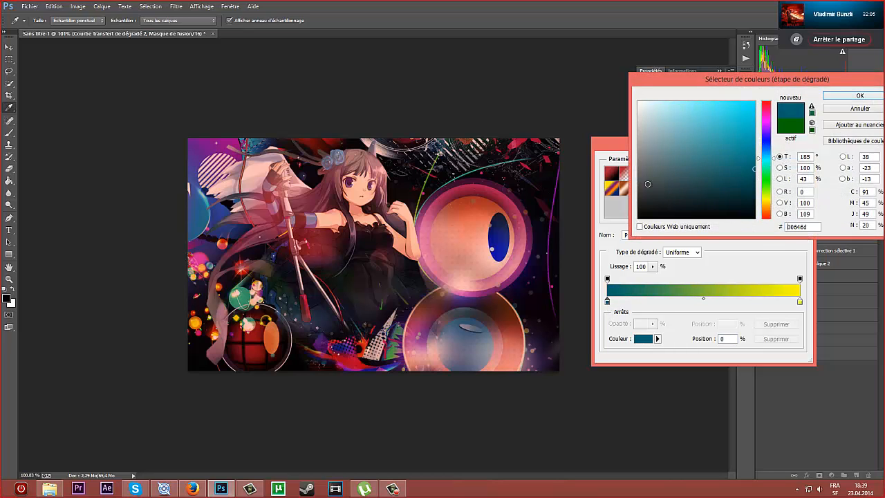
pyautogui.click(499, 242)
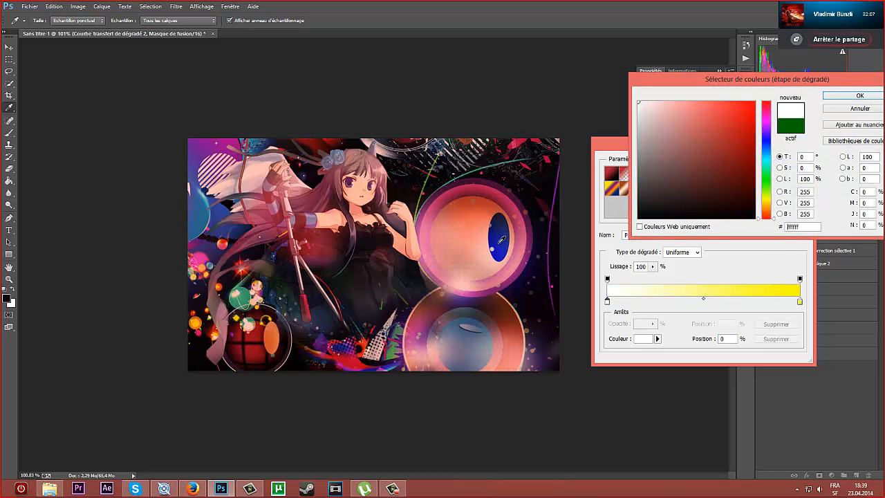
pyautogui.click(767, 140)
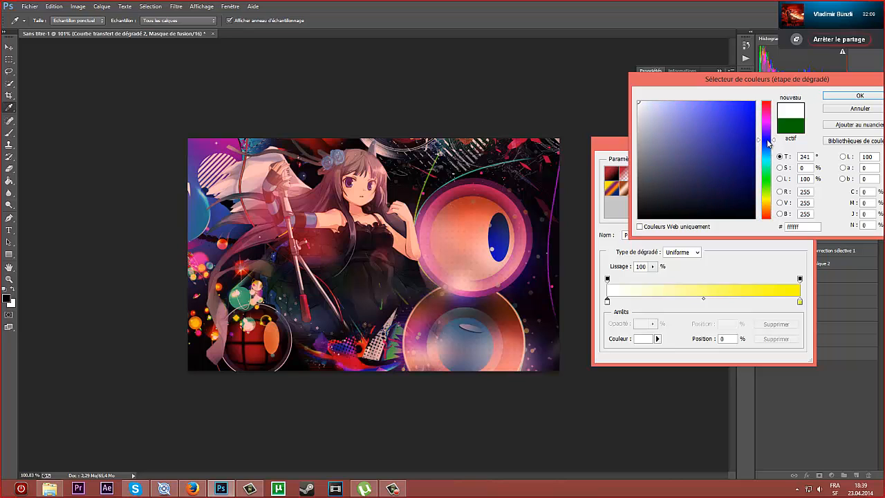
pyautogui.moveTo(731, 113); pyautogui.dragTo(759, 162)
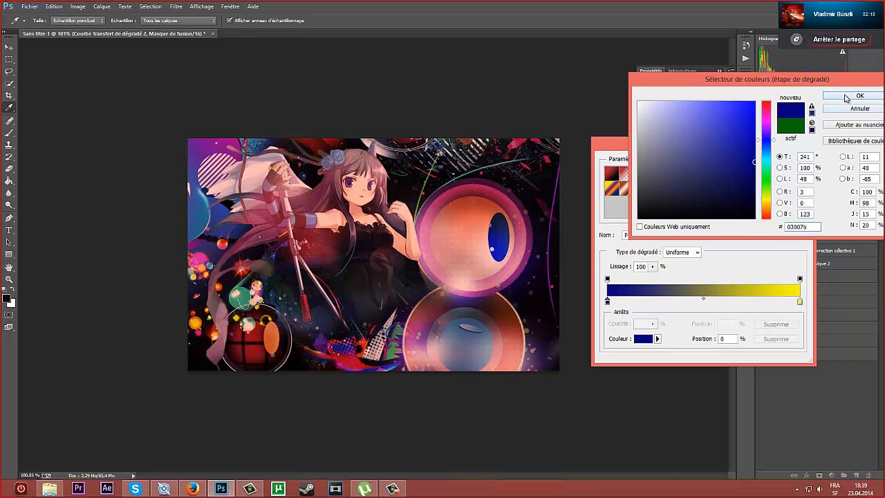
pyautogui.click(850, 96)
# - Set the gradient's end colour stop to cyan #00fcff and accept the edited gradient
pyautogui.doubleClick(800, 302)
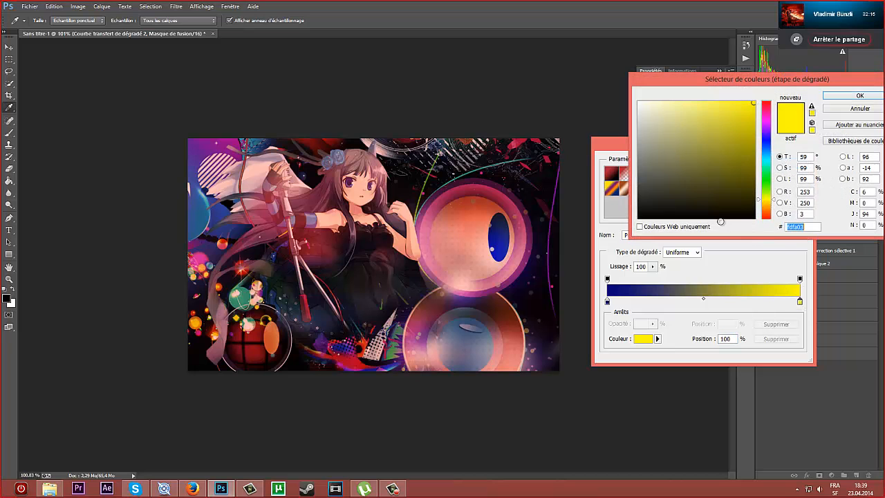
pyautogui.write('ffffff')
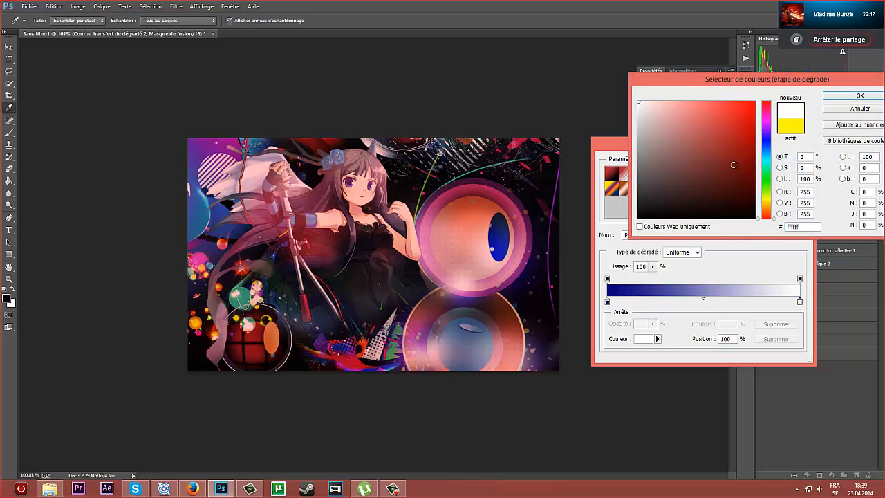
pyautogui.click(766, 157)
pyautogui.moveTo(768, 156); pyautogui.dragTo(768, 159)
pyautogui.click(754, 101)
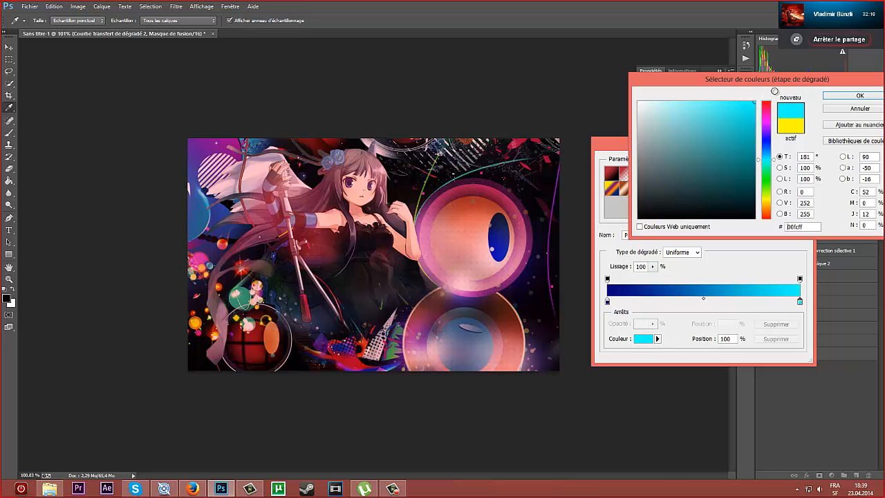
pyautogui.click(836, 98)
pyautogui.click(785, 166)
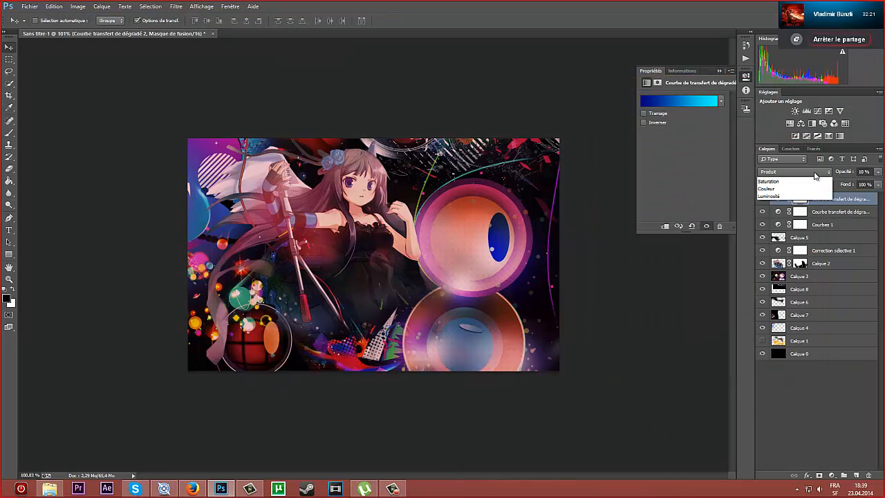
# - Set the blue-to-cyan gradient map layer's blend mode to Normal and its opacity to 100%
pyautogui.click(795, 171)
pyautogui.click(798, 185)
pyautogui.moveTo(870, 171); pyautogui.dragTo(811, 183)
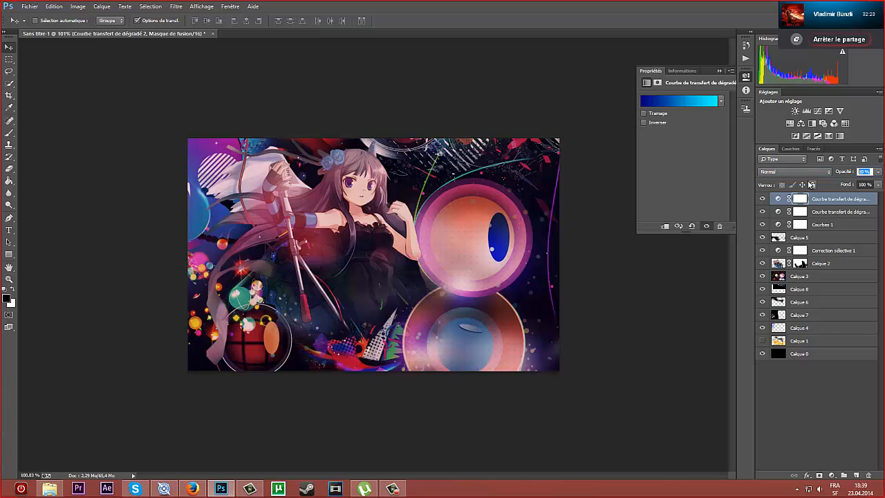
pyautogui.write('100')
pyautogui.press('Return')
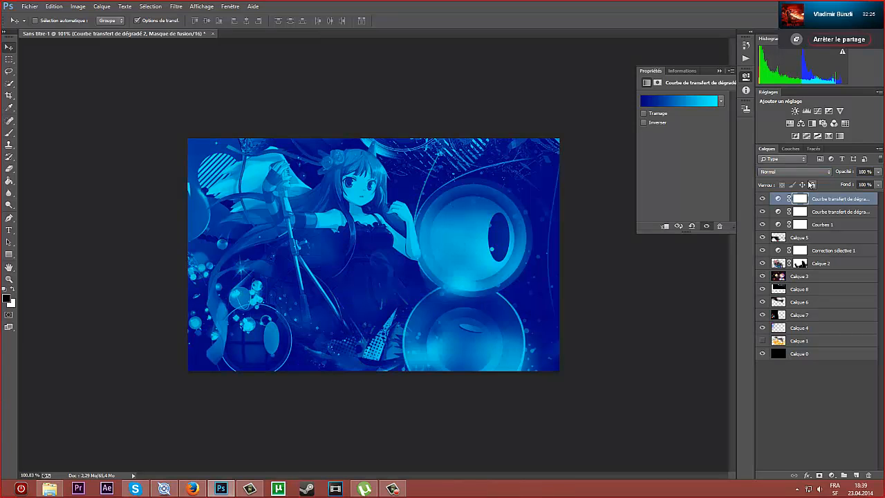
# - Reduce the blue-to-cyan gradient map layer's fill (Fond) to 10%
pyautogui.click(868, 184)
pyautogui.scroll(-20, 866, 184)
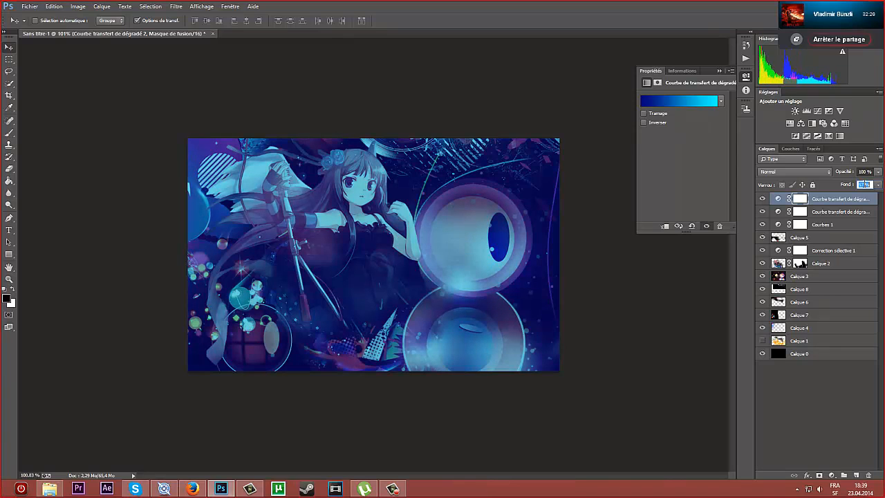
pyautogui.scroll(-20, 866, 185)
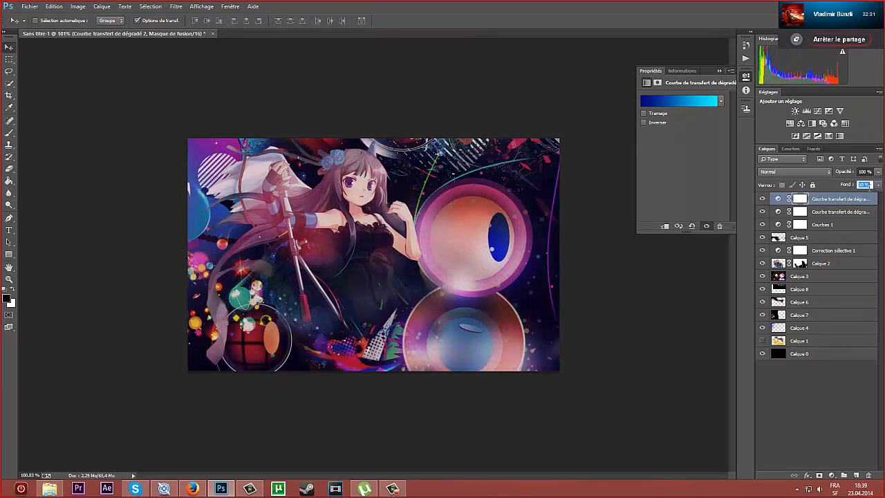
pyautogui.scroll(-9, 869, 186)
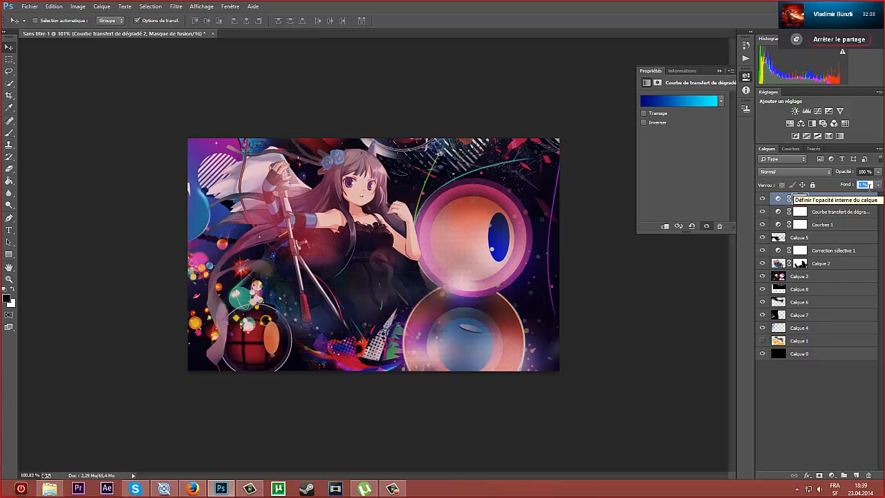
pyautogui.scroll(10, 869, 185)
pyautogui.write('10')
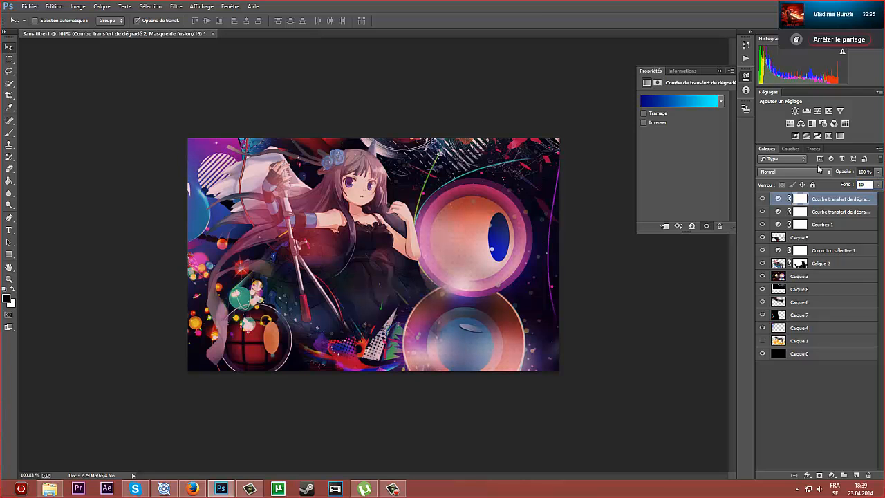
# - Try several blend modes on the blue-to-cyan gradient map layer and settle on Densité couleur +
pyautogui.click(809, 172)
pyautogui.click(785, 181)
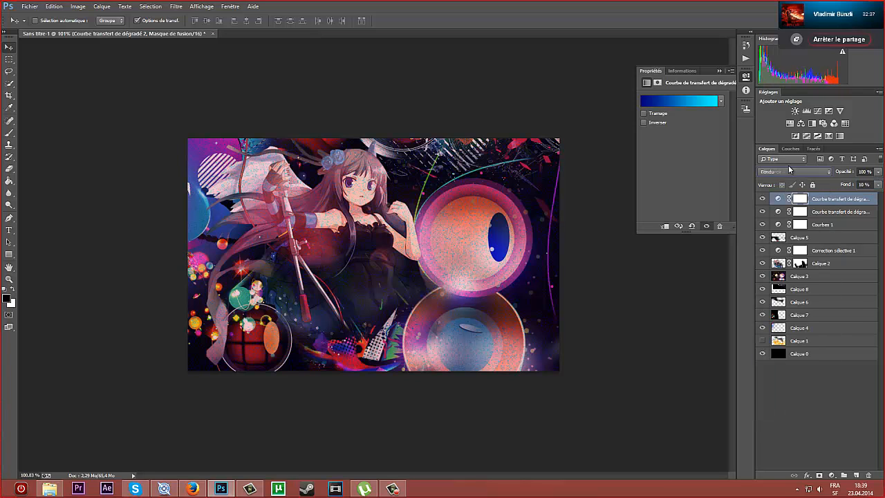
pyautogui.press('Down')
pyautogui.press('Down')
pyautogui.press('Down')
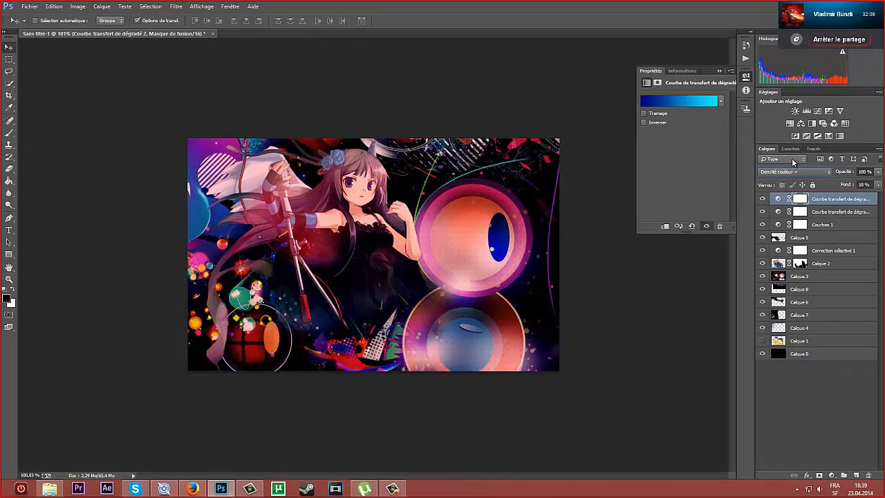
pyautogui.press('Up')
pyautogui.press('Down')
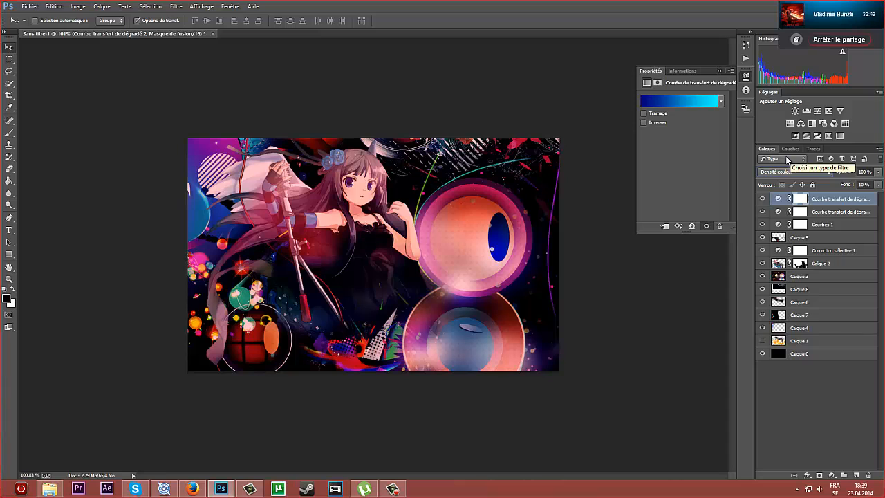
# - Toggle the visibility of Calque 5, Calque 8, Courbes 1 and the lower gradient map layer to compare their effects
pyautogui.click(762, 239)
pyautogui.click(763, 238)
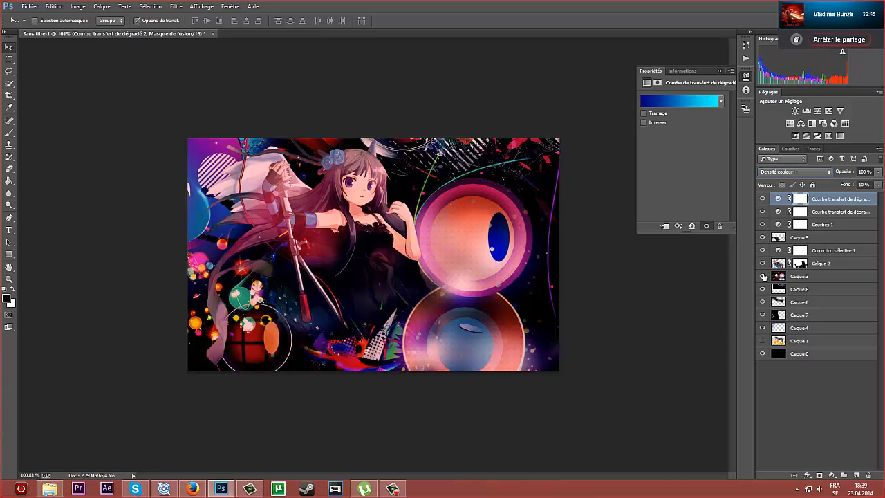
pyautogui.click(763, 288)
pyautogui.click(763, 289)
pyautogui.click(761, 212)
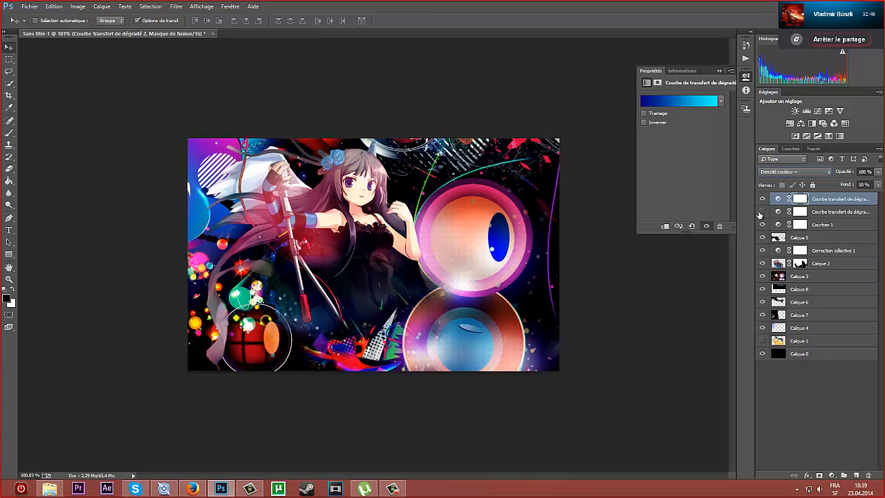
pyautogui.click(762, 212)
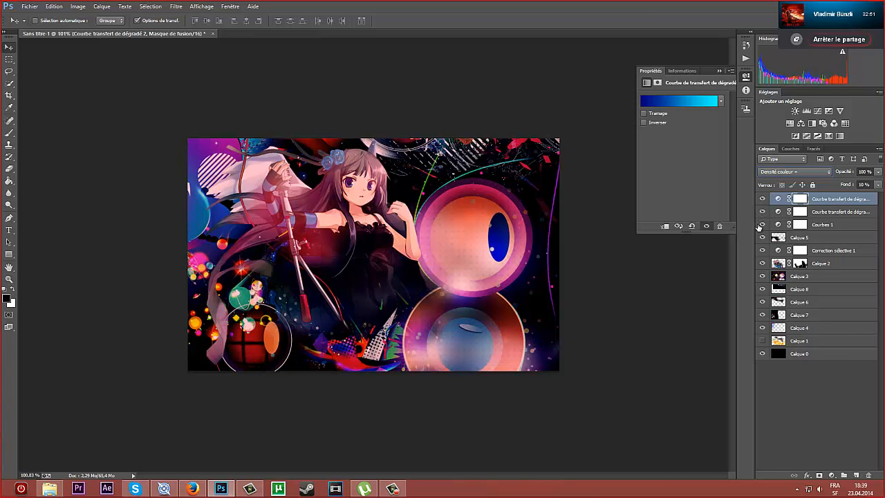
pyautogui.click(762, 225)
pyautogui.click(762, 225)
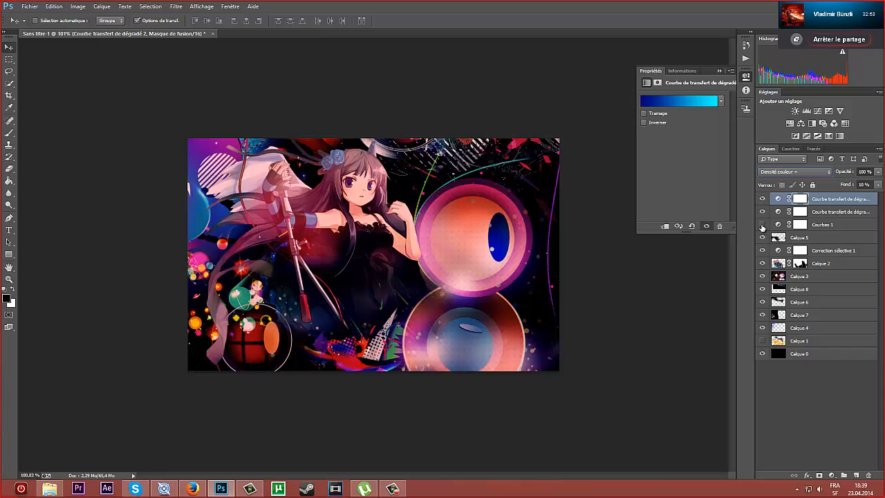
pyautogui.click(763, 225)
pyautogui.click(761, 225)
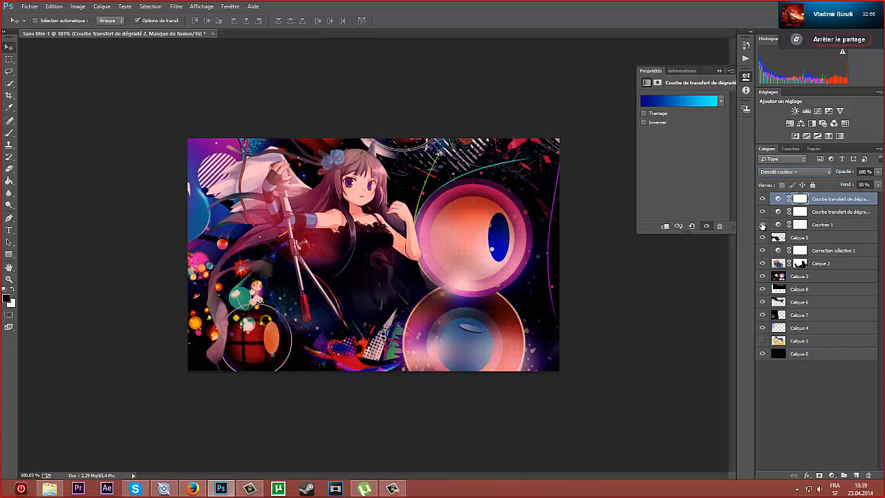
pyautogui.click(762, 226)
pyautogui.click(762, 213)
pyautogui.click(763, 224)
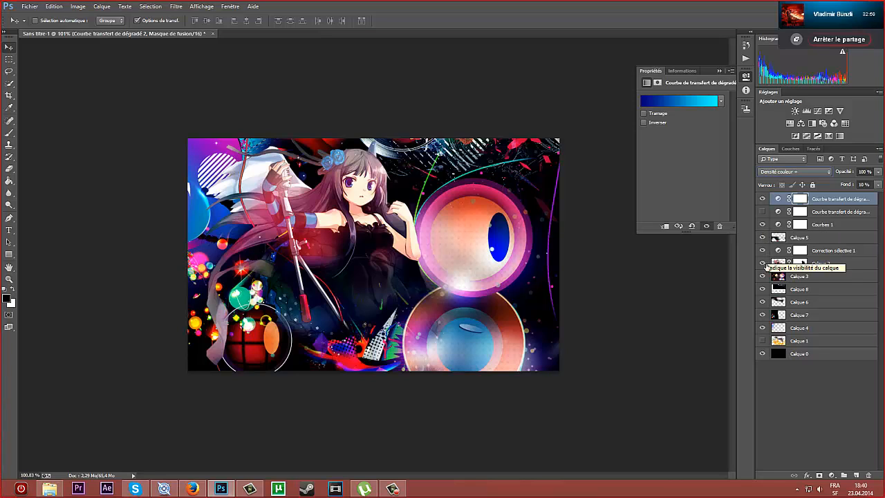
# - Move Calque 8 directly above Courbes 1 and show the lower gradient map layer again
pyautogui.click(791, 289)
pyautogui.moveTo(790, 288); pyautogui.dragTo(810, 223)
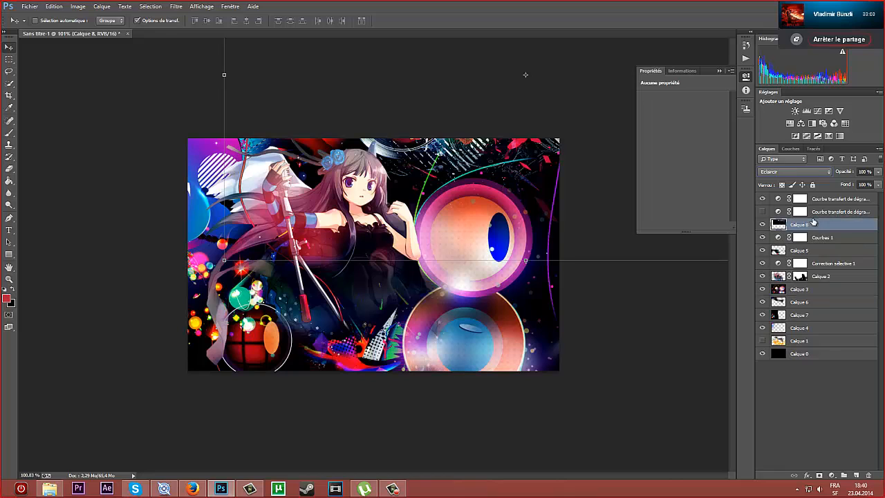
pyautogui.click(763, 212)
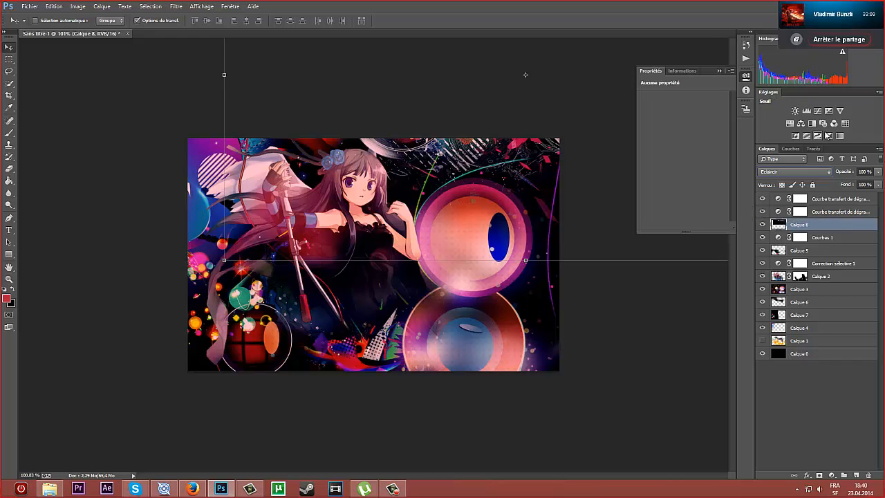
# - Add a Correction sélective adjustment layer above all layers and set Cyan to -100% for its Magentas range
pyautogui.click(825, 198)
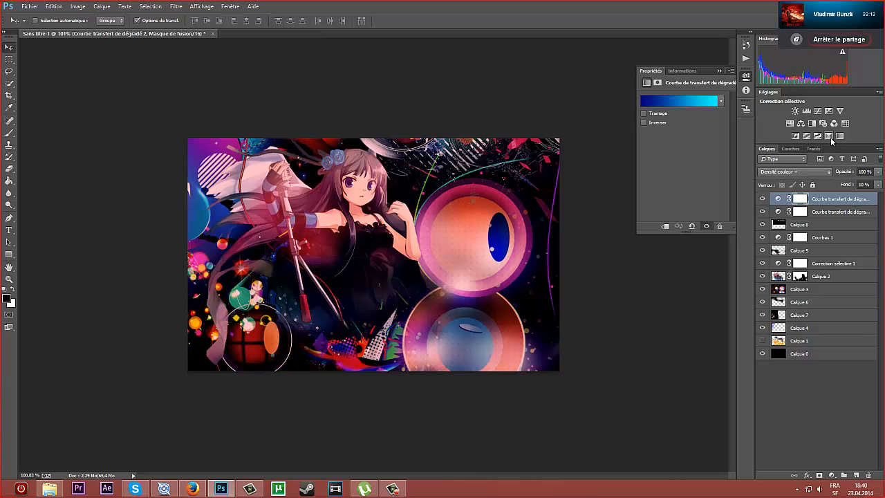
pyautogui.click(830, 137)
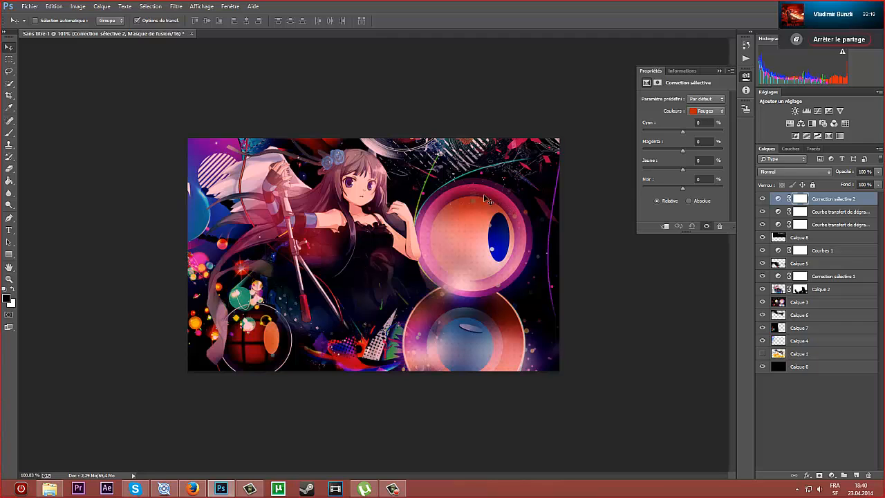
pyautogui.click(719, 111)
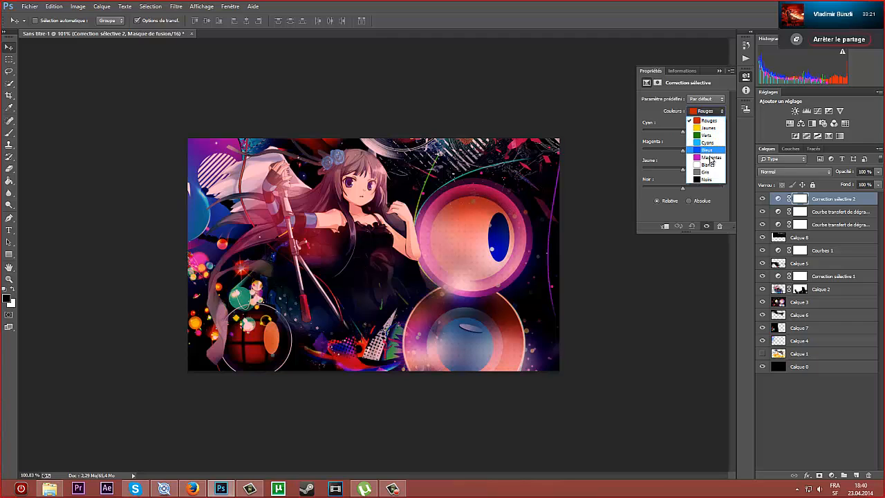
pyautogui.click(710, 155)
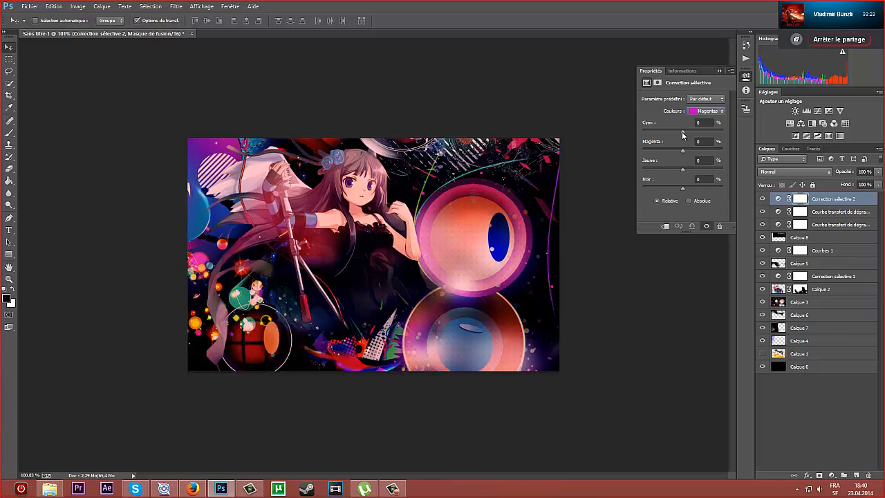
pyautogui.moveTo(658, 136); pyautogui.dragTo(613, 143)
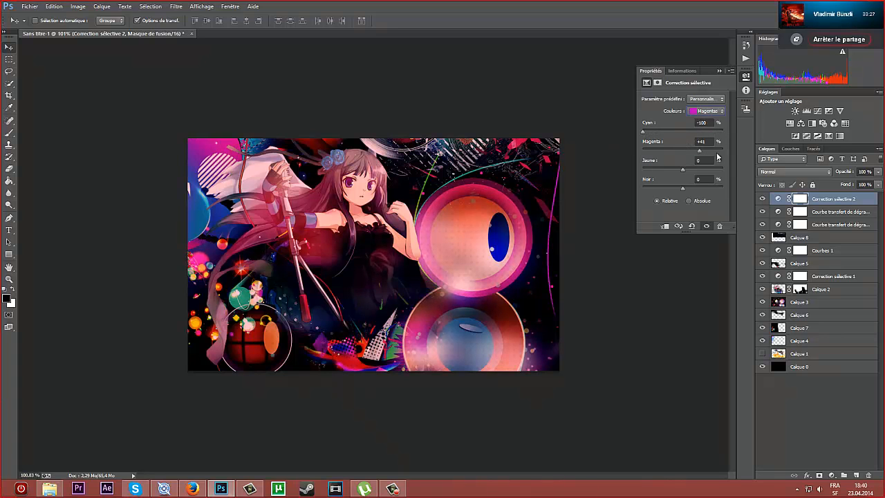
# - For the Magentas range, set Magenta to +28%, Jaune to -100% and Noir to +9%
pyautogui.moveTo(717, 153); pyautogui.dragTo(753, 157)
pyautogui.moveTo(683, 169); pyautogui.dragTo(751, 172)
pyautogui.moveTo(683, 188); pyautogui.dragTo(648, 171)
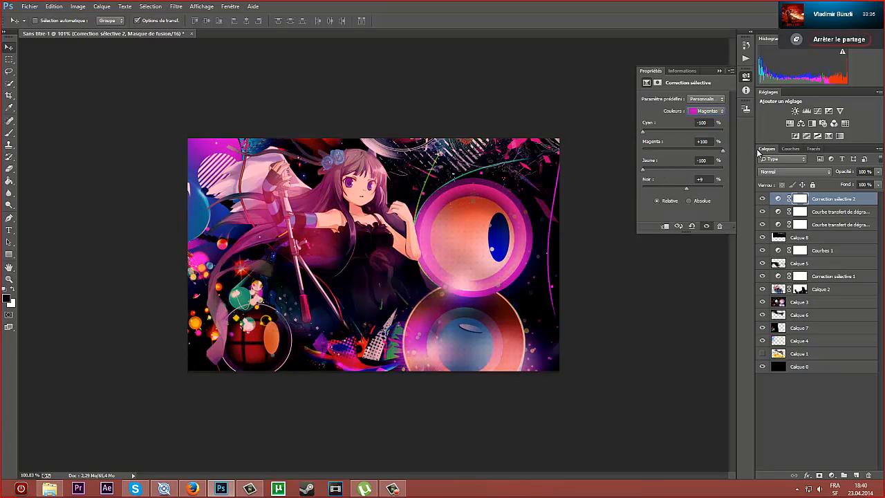
pyautogui.moveTo(699, 151)
pyautogui.mouseDown()
pyautogui.moveTo(735, 151)
pyautogui.moveTo(657, 151)
pyautogui.moveTo(693, 151)
pyautogui.mouseUp()
pyautogui.click(711, 112)
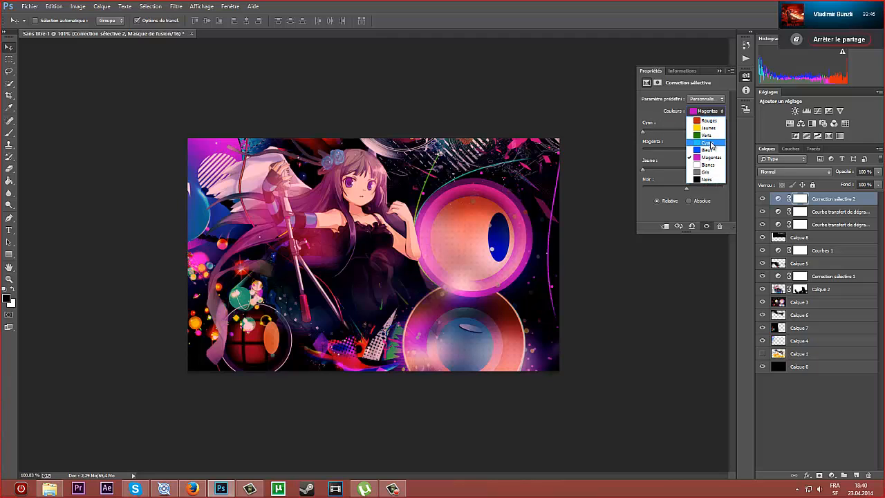
pyautogui.click(666, 105)
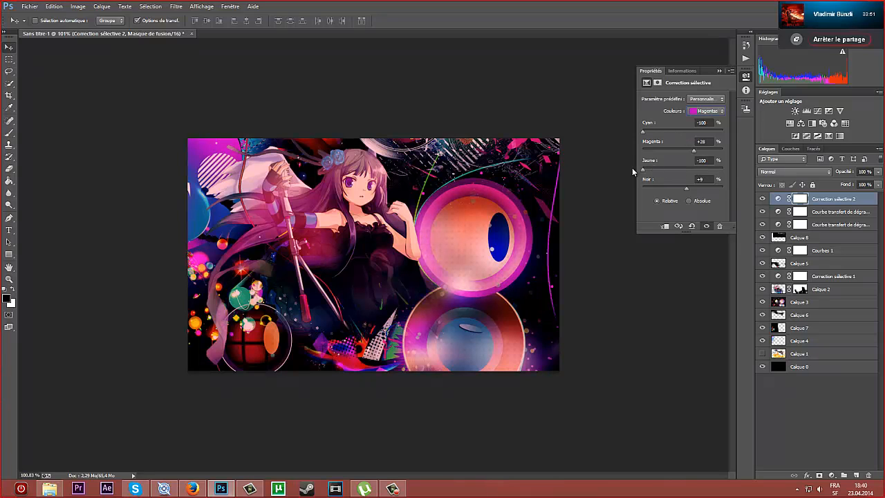
# - Readjust the Magentas range to Jaune +95% and Magenta -3%
pyautogui.moveTo(643, 170); pyautogui.dragTo(695, 171)
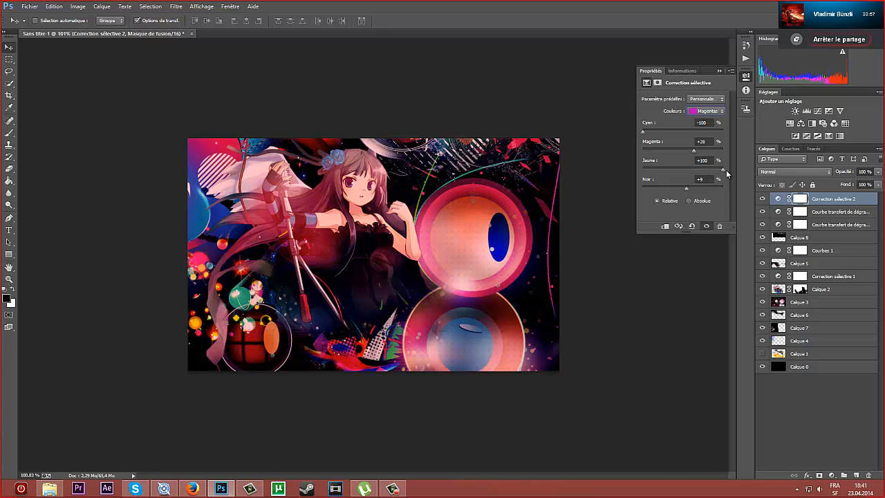
pyautogui.moveTo(723, 170); pyautogui.dragTo(720, 176)
pyautogui.moveTo(632, 133)
pyautogui.mouseDown()
pyautogui.moveTo(798, 146)
pyautogui.moveTo(625, 138)
pyautogui.mouseUp()
pyautogui.moveTo(692, 149); pyautogui.dragTo(727, 174)
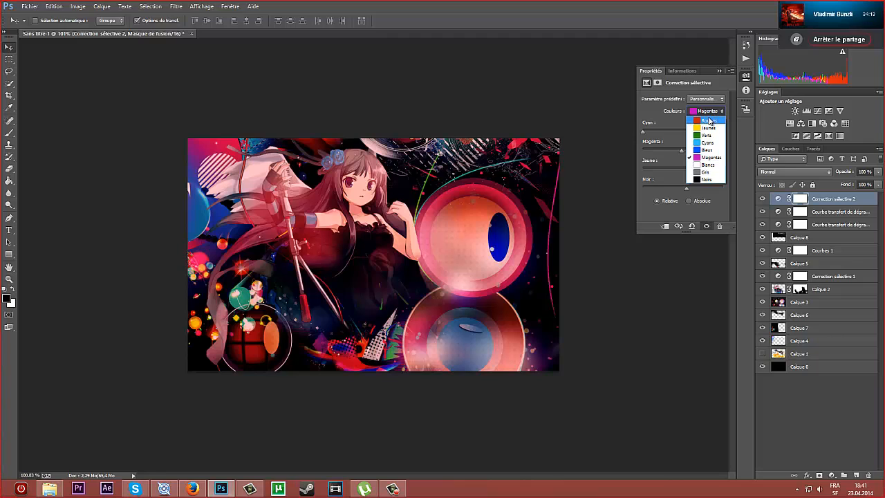
pyautogui.click(710, 113)
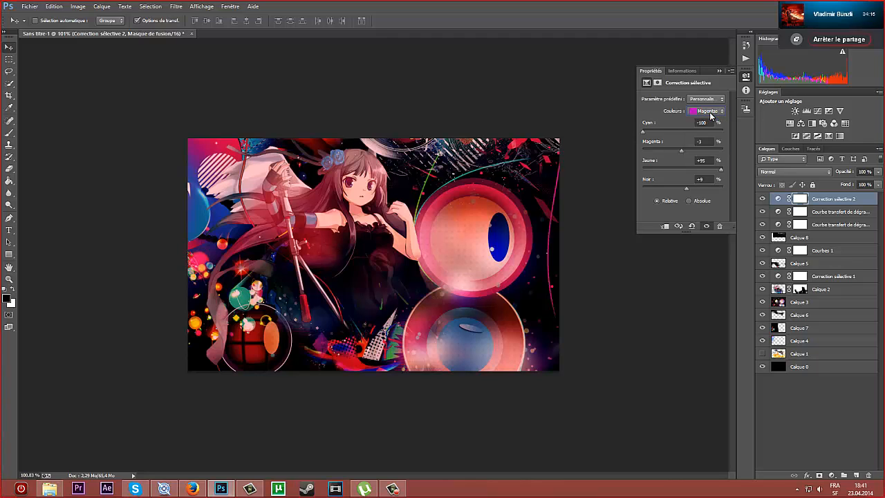
pyautogui.click(710, 113)
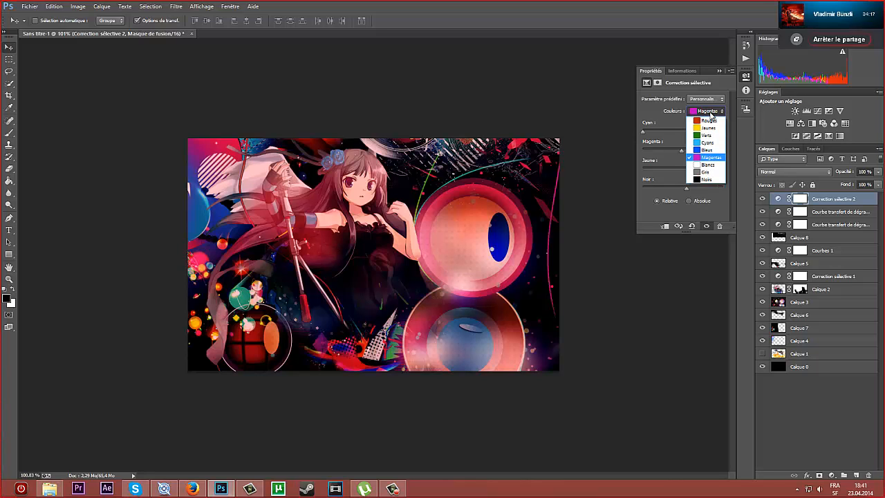
pyautogui.click(710, 112)
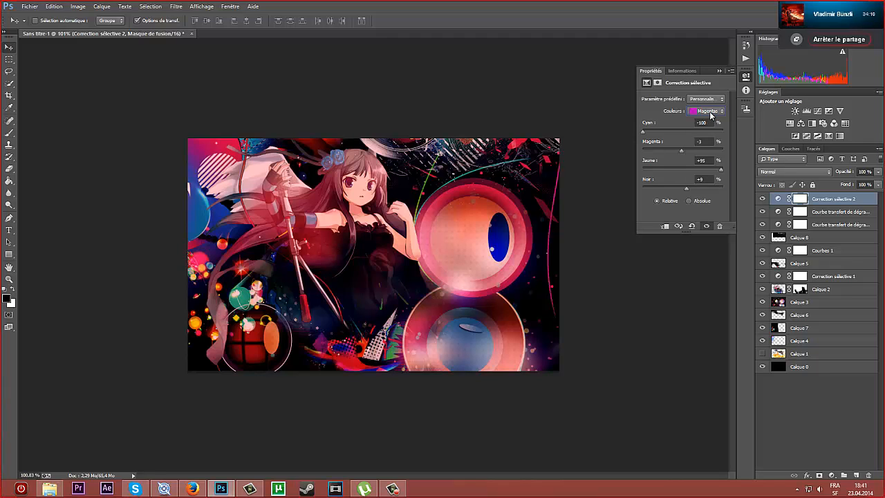
pyautogui.click(710, 113)
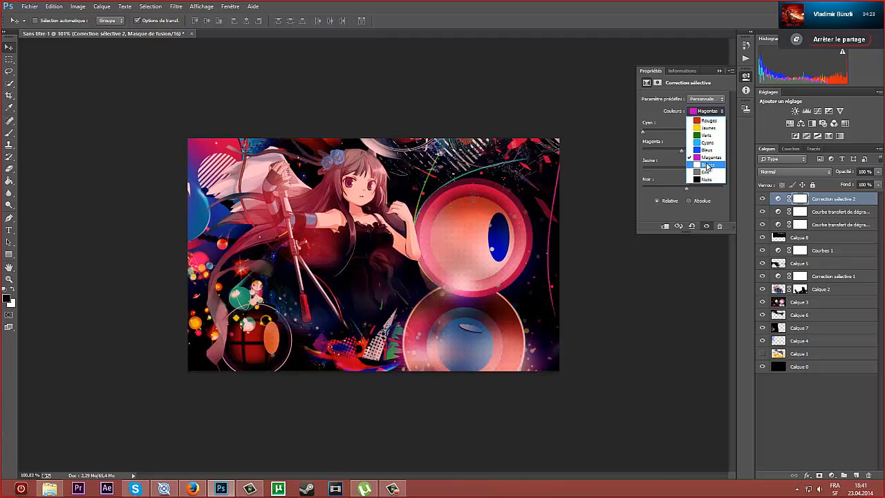
pyautogui.click(711, 112)
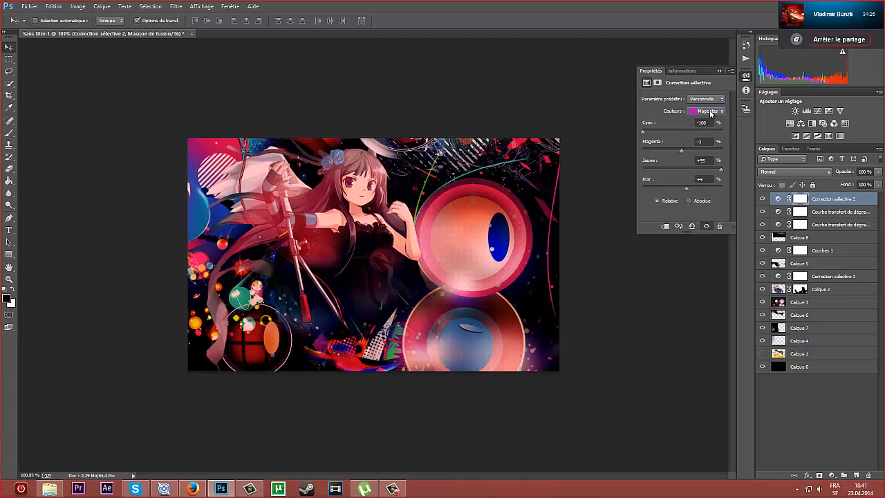
pyautogui.click(711, 113)
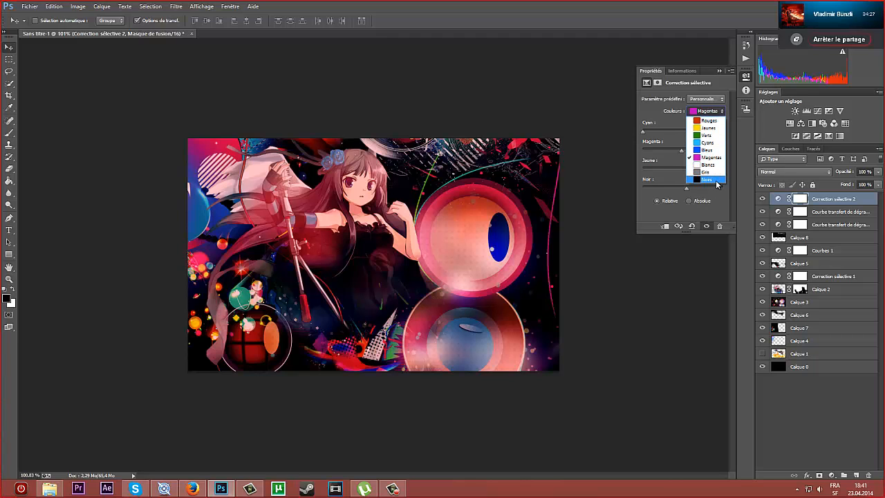
pyautogui.click(715, 112)
pyautogui.click(715, 112)
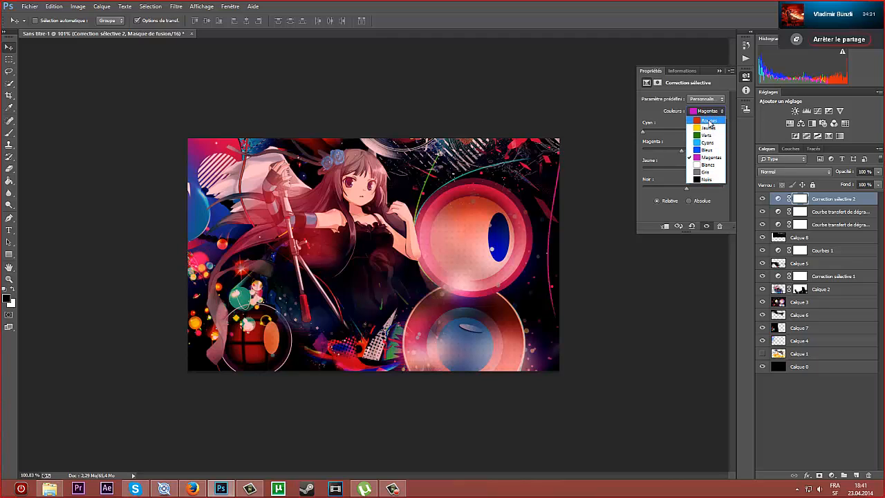
pyautogui.click(707, 113)
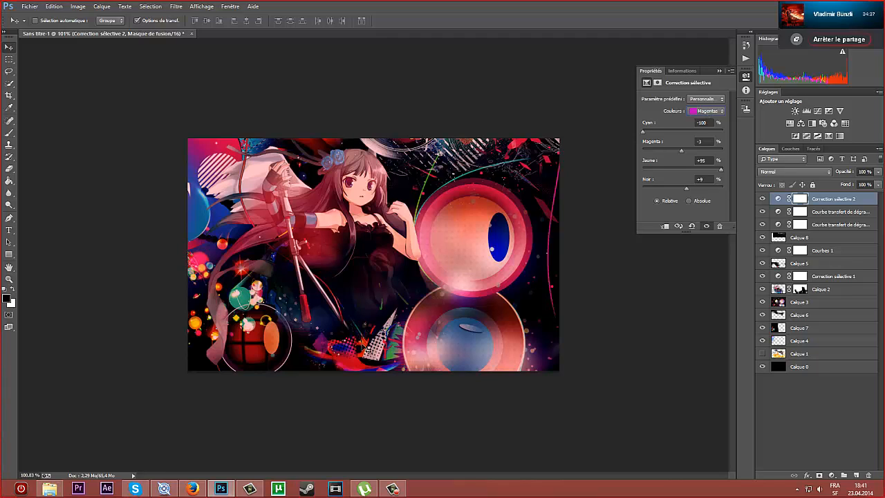
# - In the Correction sélective 2 layer, set the Verts to Cyan -100%, Magenta +100%, Jaune -100% and Noir +100%
pyautogui.click(715, 113)
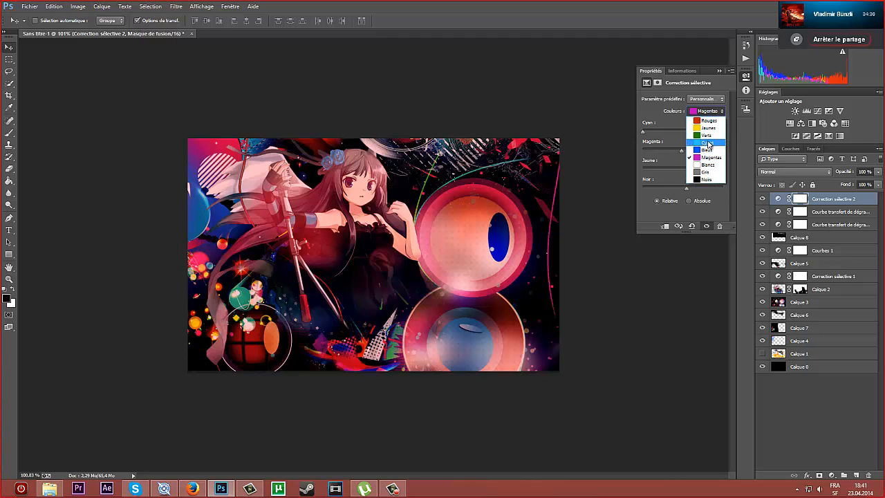
pyautogui.click(704, 140)
pyautogui.moveTo(682, 131); pyautogui.dragTo(694, 131)
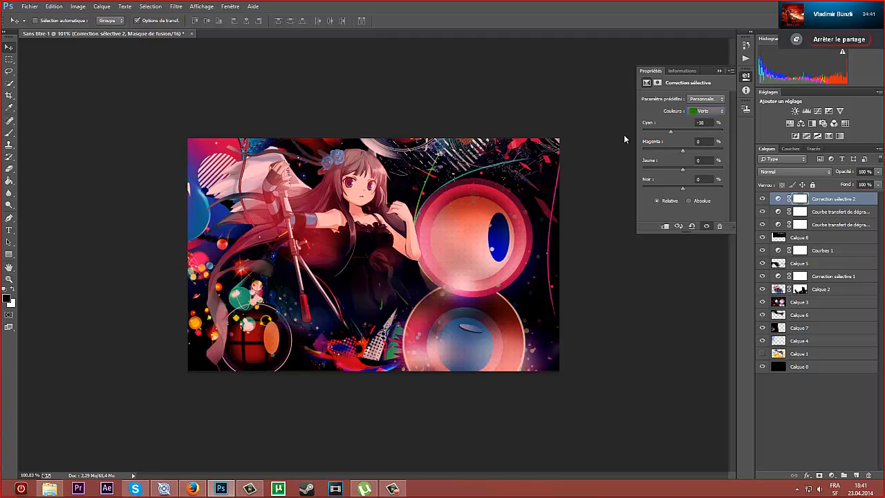
pyautogui.moveTo(624, 139); pyautogui.dragTo(624, 142)
pyautogui.moveTo(681, 149); pyautogui.dragTo(739, 152)
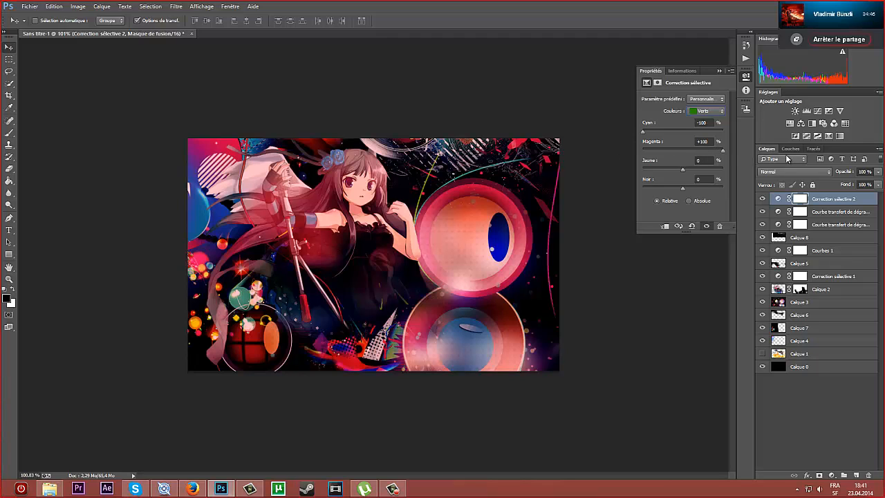
pyautogui.moveTo(683, 169); pyautogui.dragTo(631, 171)
pyautogui.moveTo(683, 187); pyautogui.dragTo(739, 191)
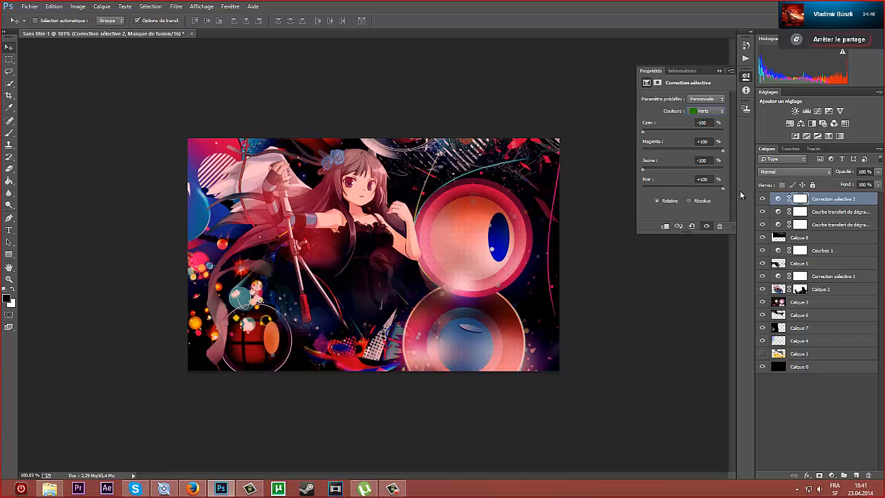
pyautogui.click(720, 71)
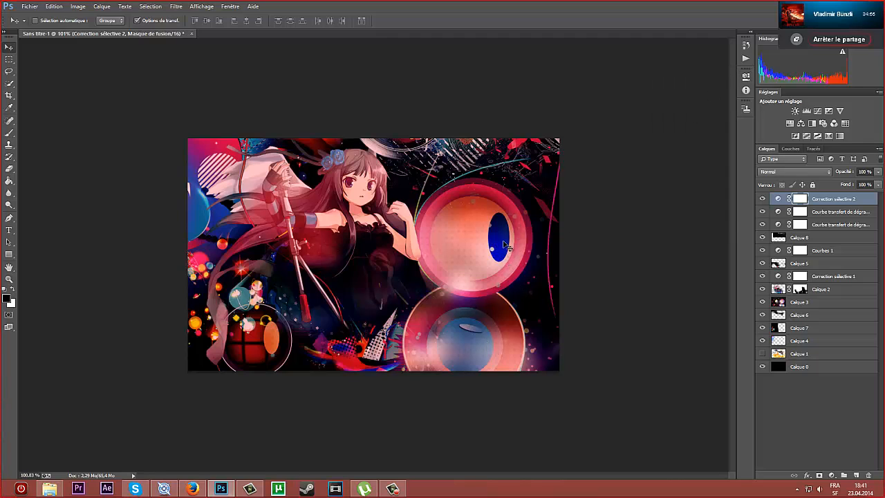
# - Add another selective color adjustment layer on top of the stack and choose Cyans as its target colour
pyautogui.click(830, 136)
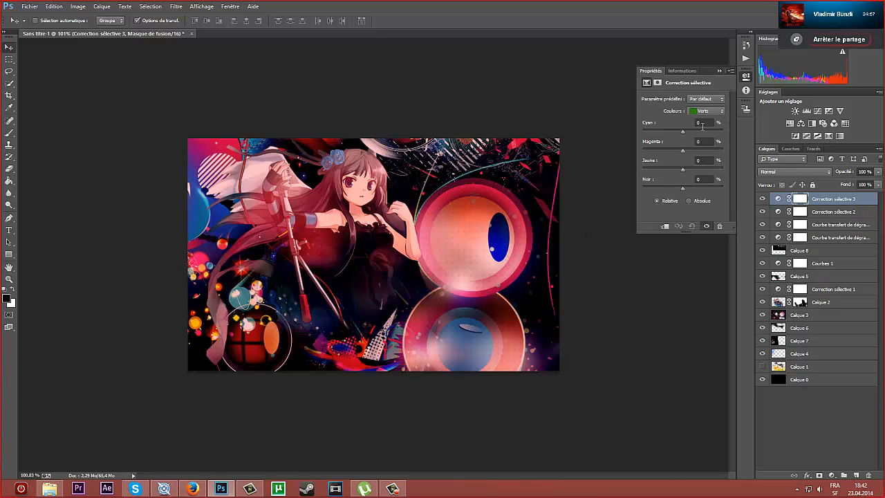
pyautogui.click(705, 112)
pyautogui.click(703, 137)
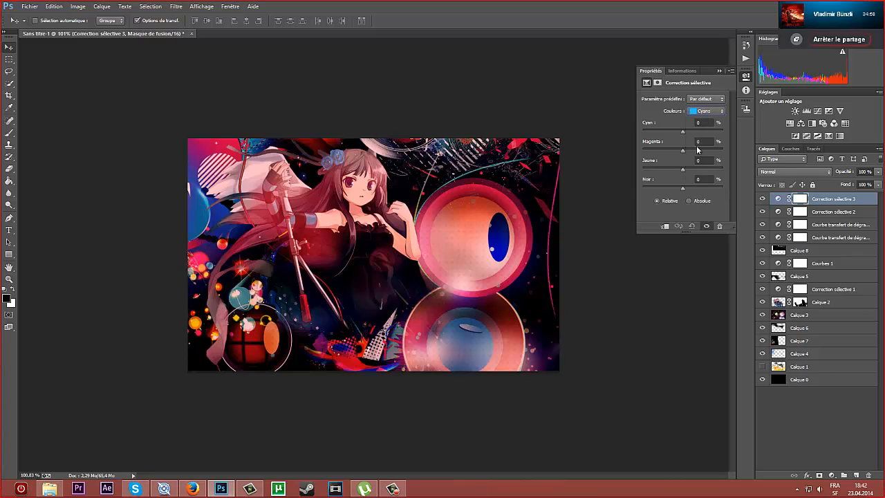
pyautogui.click(832, 212)
pyautogui.click(761, 198)
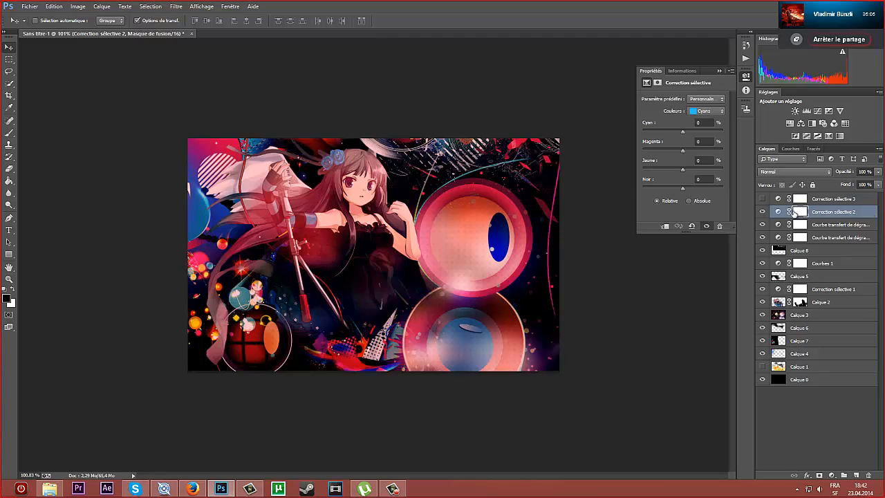
pyautogui.click(849, 199)
pyautogui.click(762, 199)
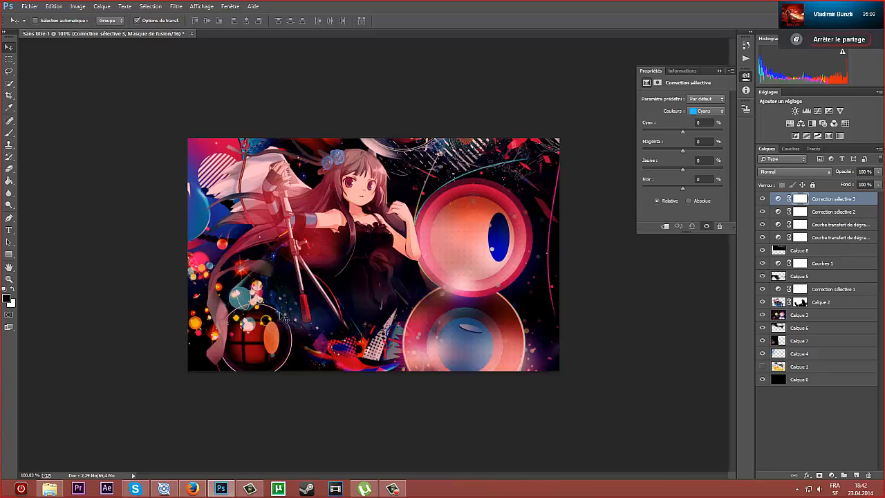
pyautogui.click(829, 212)
pyautogui.click(847, 199)
# - Set the Cyans of the topmost selective color layer to Cyan +100%, Magenta -100%, Jaune -100% and Noir +100%
pyautogui.moveTo(684, 131); pyautogui.dragTo(698, 130)
pyautogui.moveTo(599, 131); pyautogui.dragTo(650, 150)
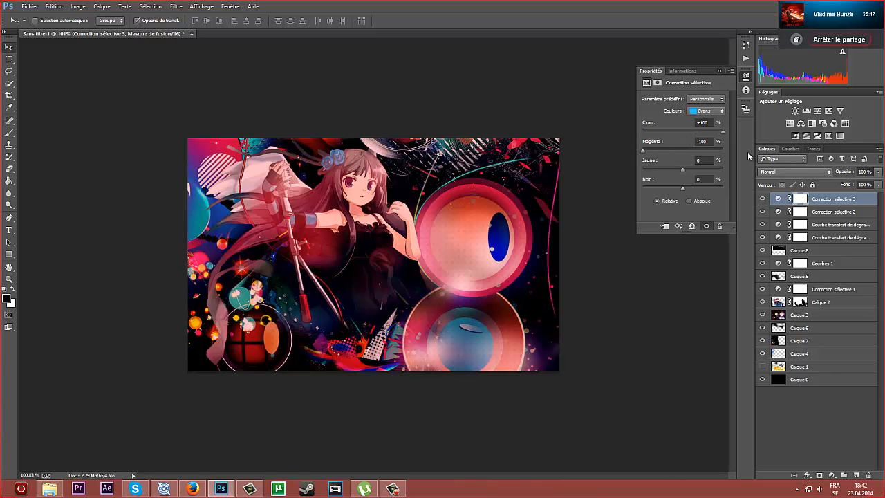
pyautogui.moveTo(681, 168); pyautogui.dragTo(605, 169)
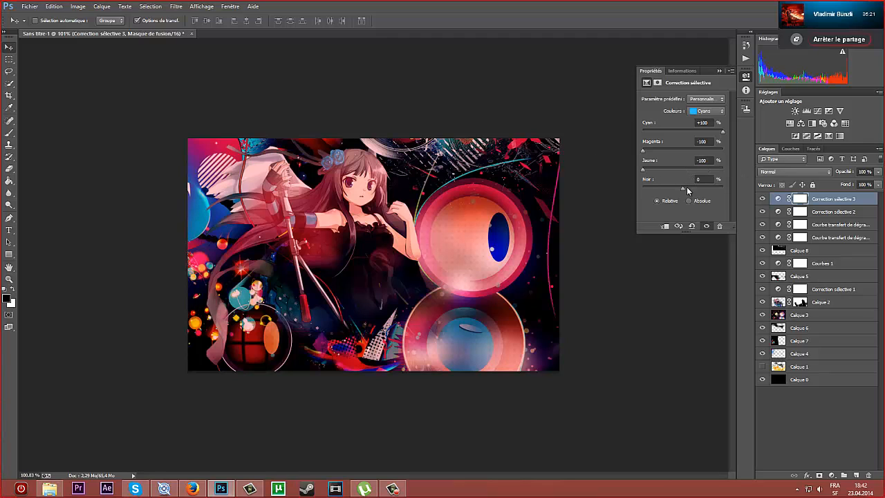
pyautogui.moveTo(657, 192); pyautogui.dragTo(822, 181)
pyautogui.click(720, 71)
pyautogui.click(843, 213)
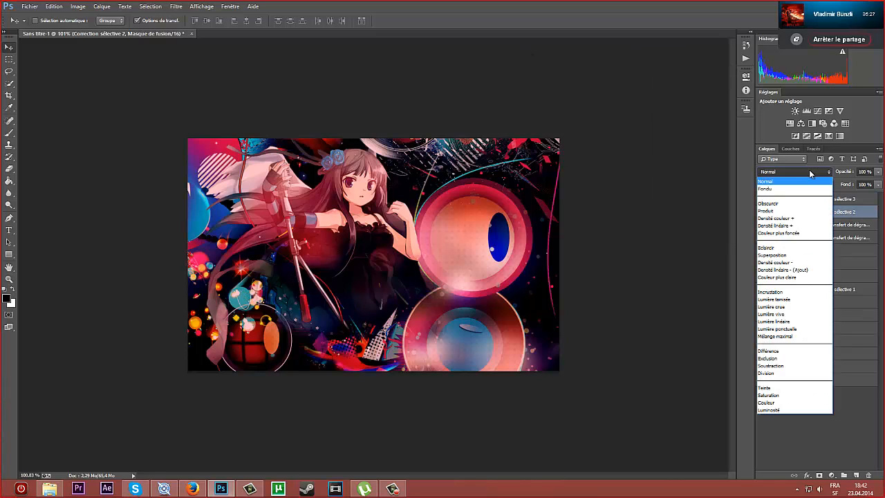
pyautogui.click(810, 171)
pyautogui.click(809, 171)
pyautogui.click(809, 171)
pyautogui.click(809, 170)
pyautogui.click(809, 171)
pyautogui.click(801, 172)
# - In the Correction sélective 2 layer, set the Jaunes to Cyan -100% and Magenta +100%, and adjust their Jaune and Noir amounts
pyautogui.click(778, 211)
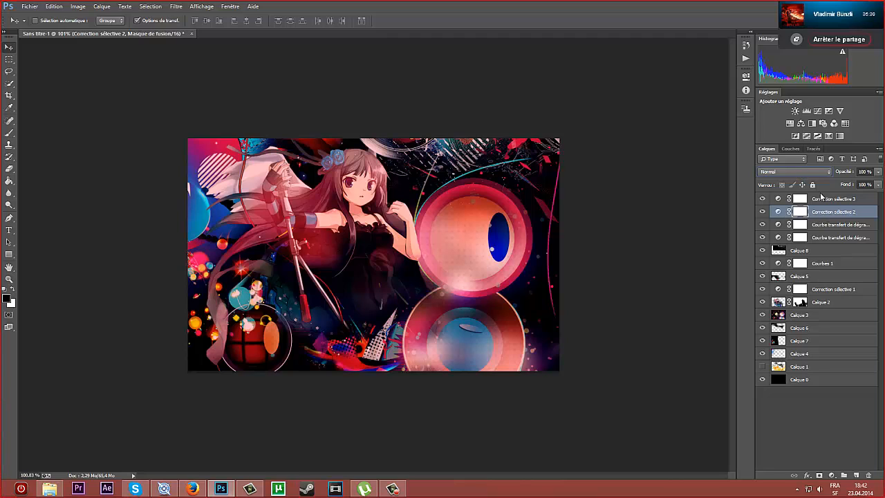
pyautogui.click(746, 77)
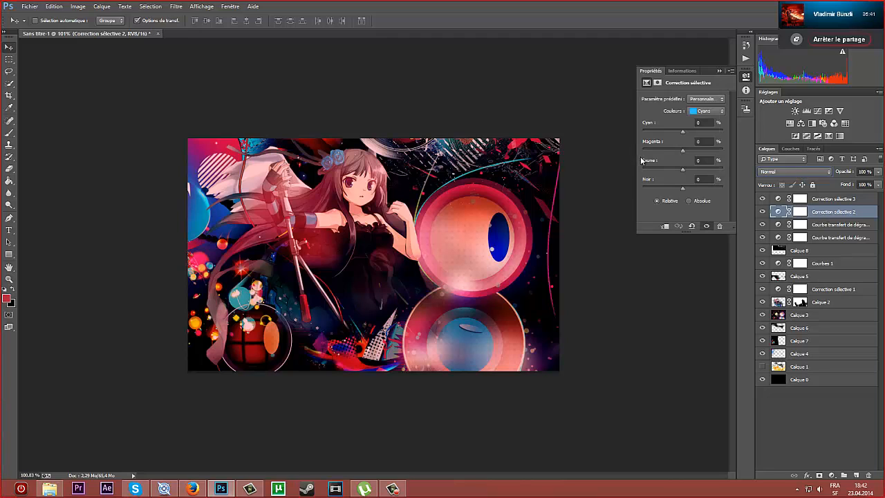
pyautogui.click(691, 112)
pyautogui.click(707, 128)
pyautogui.moveTo(682, 132); pyautogui.dragTo(569, 137)
pyautogui.moveTo(684, 149); pyautogui.dragTo(745, 149)
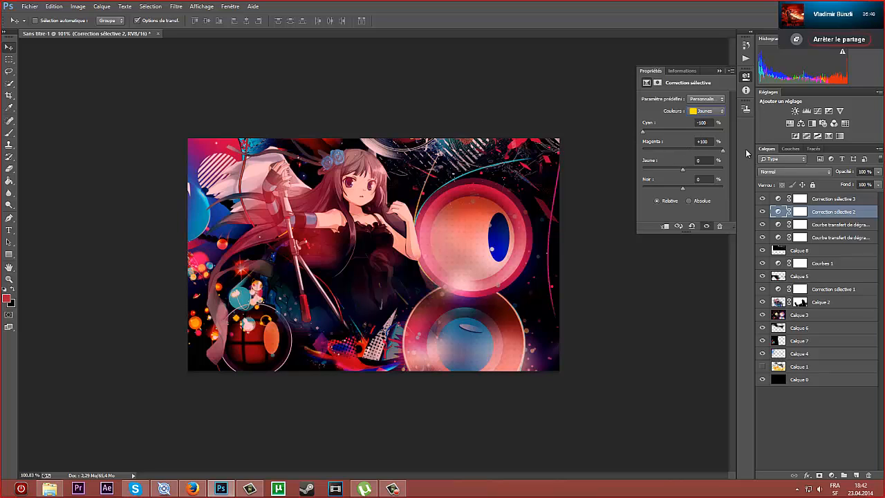
pyautogui.moveTo(683, 168); pyautogui.dragTo(744, 173)
pyautogui.moveTo(682, 188)
pyautogui.mouseDown()
pyautogui.moveTo(734, 189)
pyautogui.moveTo(654, 193)
pyautogui.moveTo(679, 192)
pyautogui.mouseUp()
# - Set the Bleus of the Correction sélective 2 layer to Cyan -100%, Magenta +100% and Jaune +100%
pyautogui.click(707, 111)
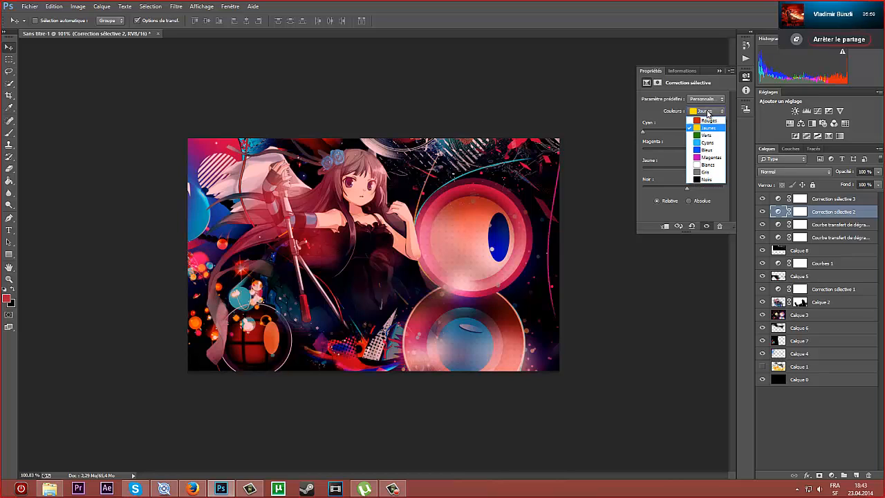
pyautogui.click(713, 150)
pyautogui.moveTo(682, 131); pyautogui.dragTo(646, 140)
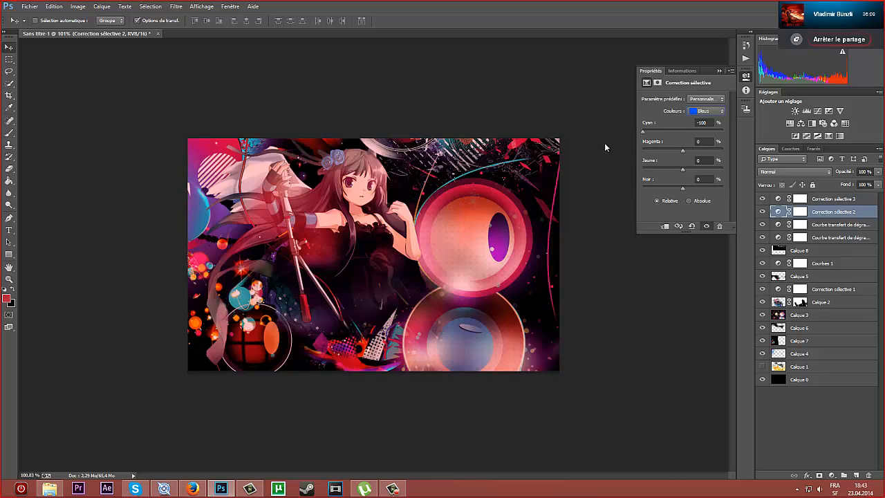
pyautogui.moveTo(682, 150); pyautogui.dragTo(725, 149)
pyautogui.moveTo(682, 168); pyautogui.dragTo(753, 171)
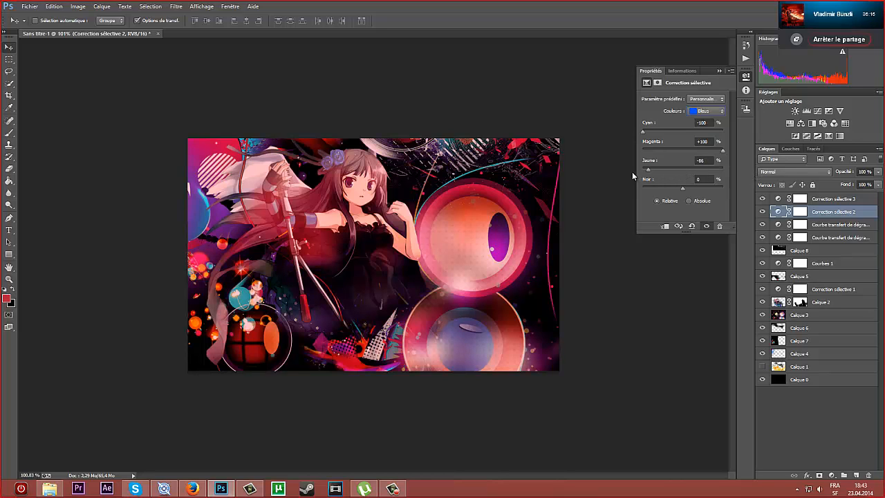
pyautogui.moveTo(632, 171)
pyautogui.mouseDown()
pyautogui.moveTo(793, 174)
pyautogui.moveTo(594, 179)
pyautogui.moveTo(820, 175)
pyautogui.moveTo(636, 180)
pyautogui.mouseUp()
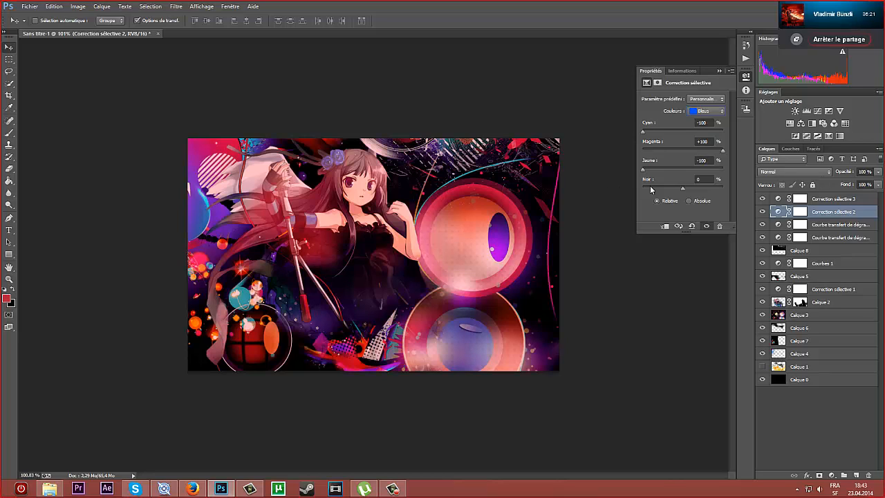
pyautogui.moveTo(650, 185); pyautogui.dragTo(730, 191)
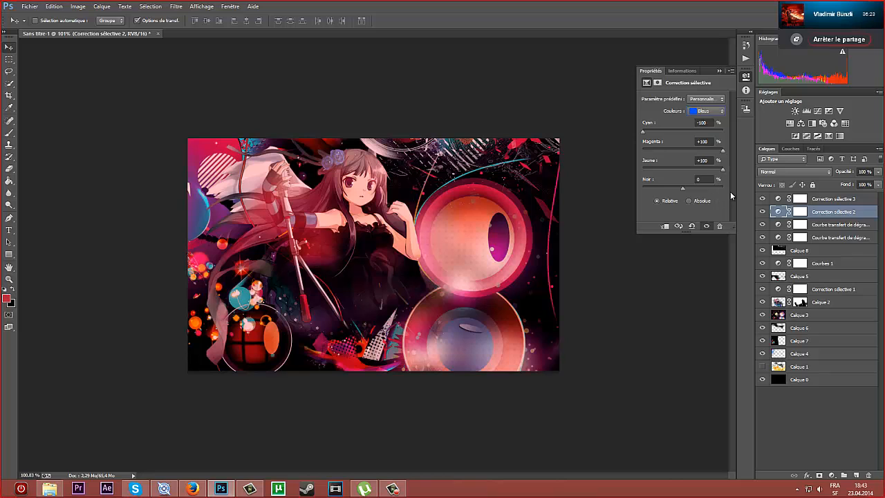
pyautogui.moveTo(636, 197); pyautogui.dragTo(725, 197)
pyautogui.click(719, 71)
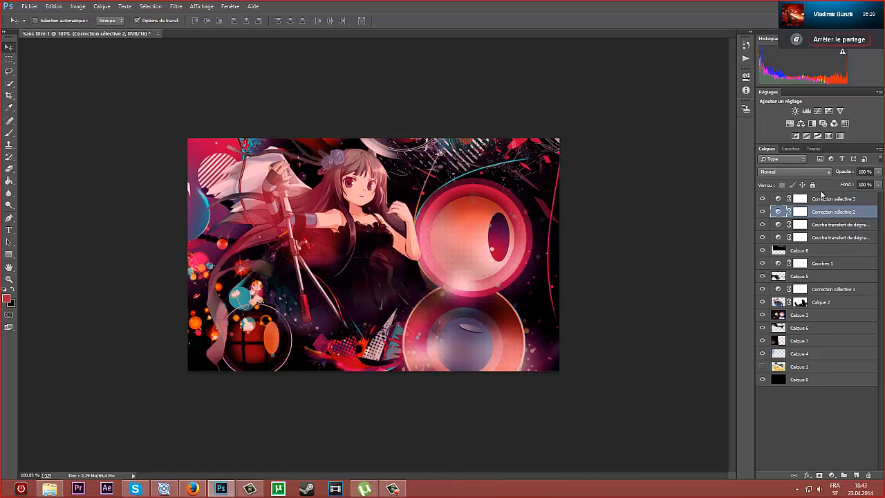
# - In the Correction sélective 3 layer, set the Rouges to Cyan -13%, Magenta +1% and Jaune -20%, and adjust their Noir amount
pyautogui.click(823, 198)
pyautogui.click(795, 171)
pyautogui.click(795, 170)
pyautogui.click(748, 76)
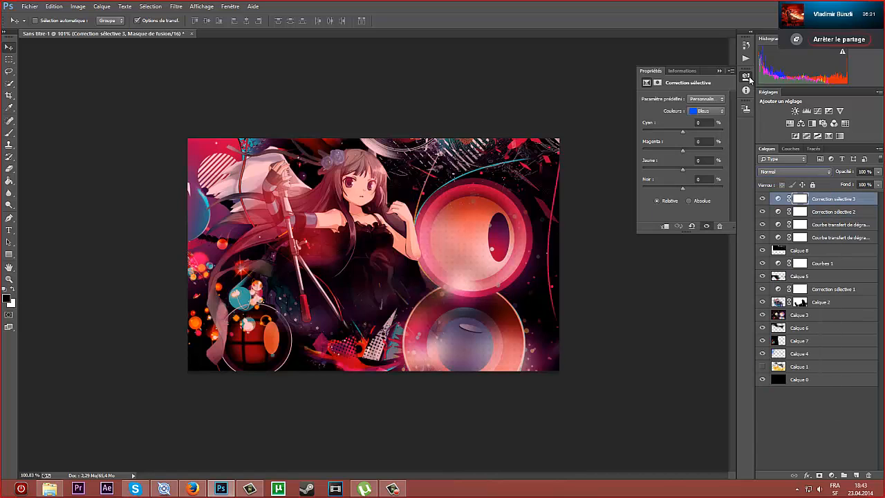
pyautogui.click(704, 112)
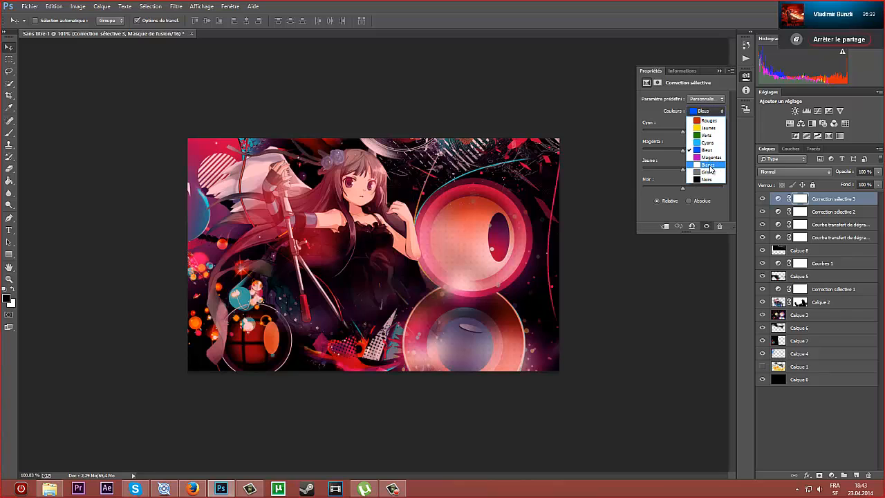
pyautogui.click(705, 142)
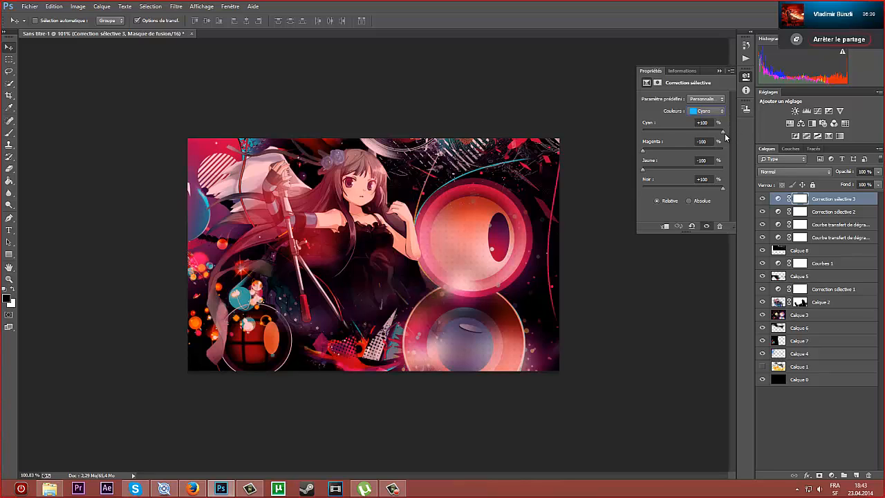
pyautogui.click(717, 112)
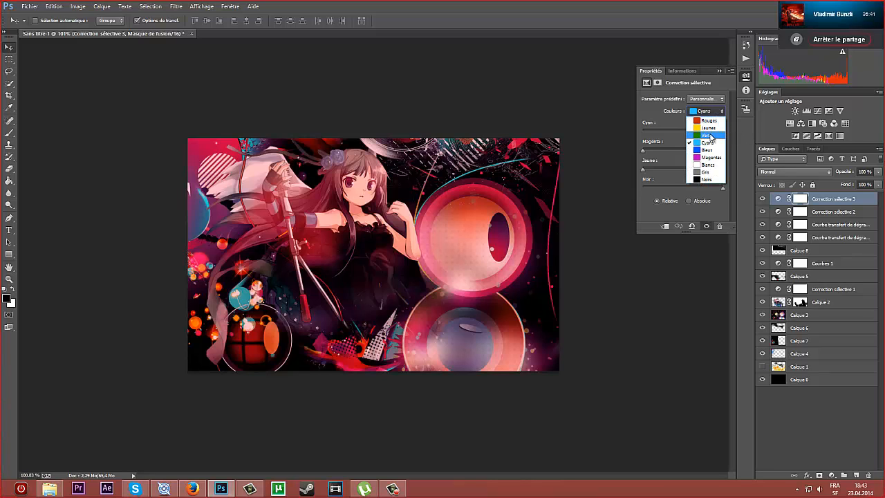
pyautogui.click(708, 120)
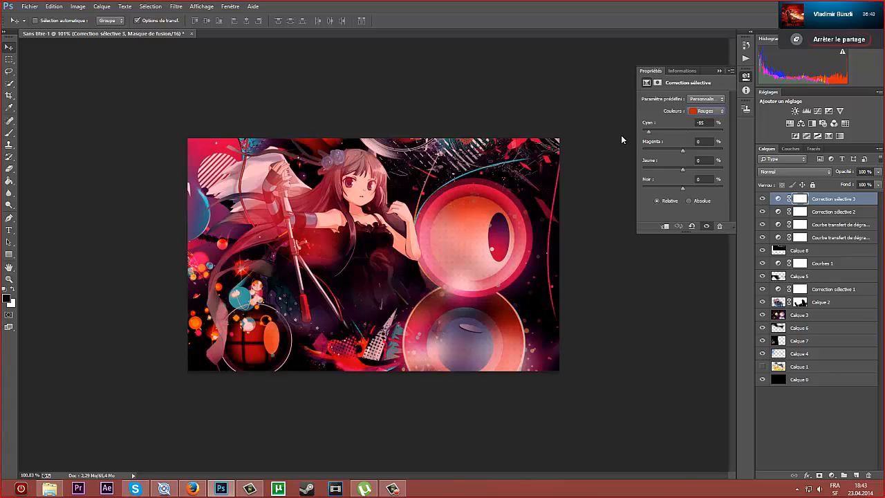
pyautogui.moveTo(648, 131); pyautogui.dragTo(650, 174)
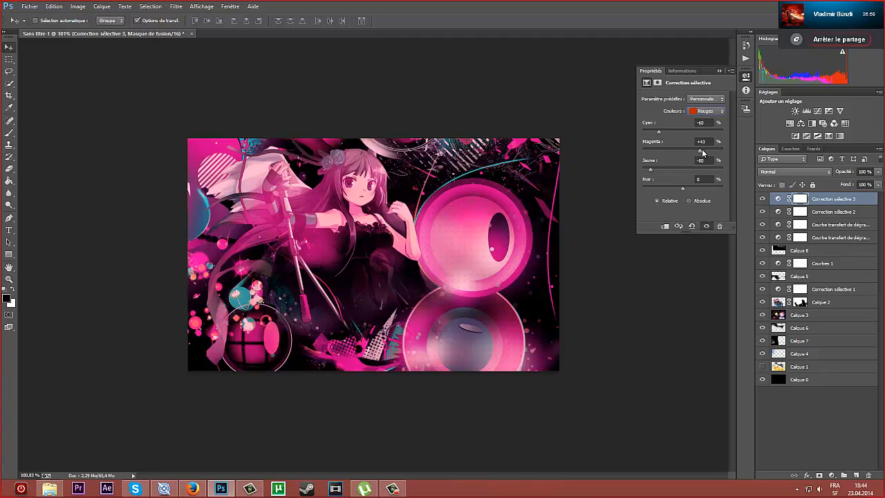
pyautogui.moveTo(691, 150)
pyautogui.mouseDown()
pyautogui.moveTo(670, 151)
pyautogui.moveTo(684, 151)
pyautogui.moveTo(681, 132)
pyautogui.moveTo(691, 133)
pyautogui.moveTo(683, 136)
pyautogui.mouseUp()
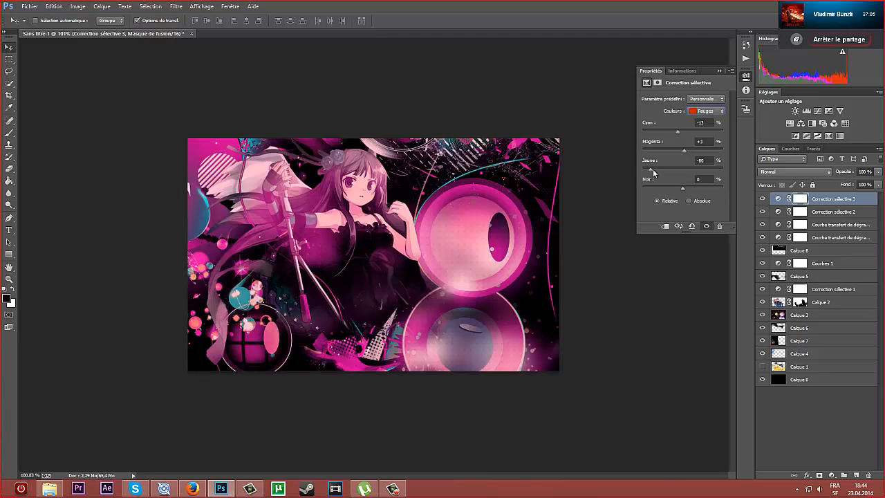
pyautogui.moveTo(650, 170); pyautogui.dragTo(674, 172)
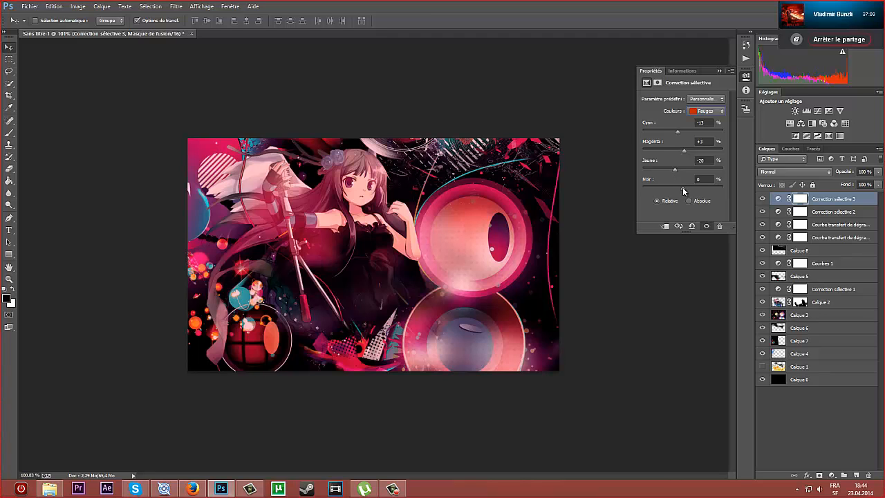
pyautogui.moveTo(682, 187)
pyautogui.mouseDown()
pyautogui.moveTo(711, 191)
pyautogui.moveTo(663, 188)
pyautogui.moveTo(708, 186)
pyautogui.moveTo(691, 191)
pyautogui.mouseUp()
pyautogui.click(720, 71)
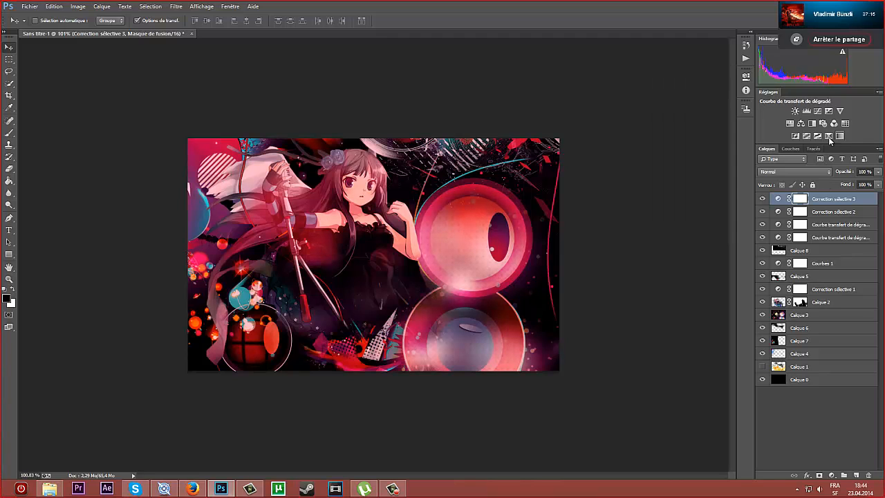
# - Add a fourth selective color adjustment layer on top of the stack and choose Blancs as its target colour
pyautogui.click(839, 136)
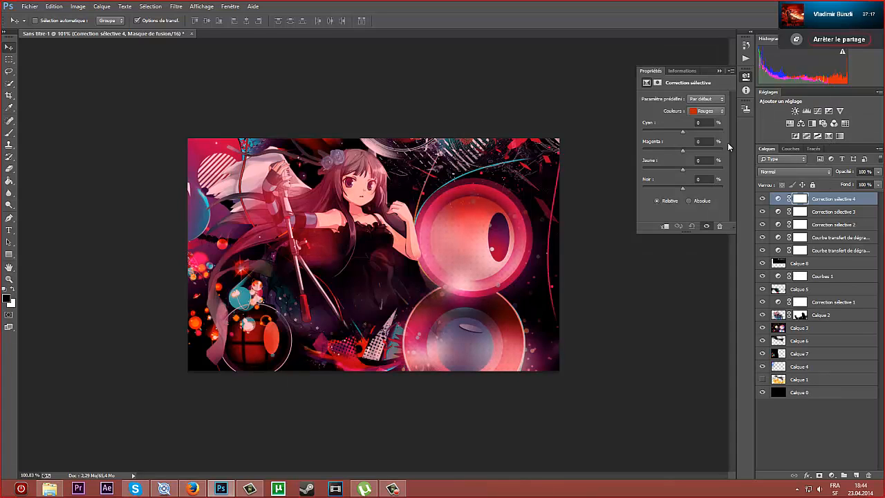
pyautogui.click(706, 111)
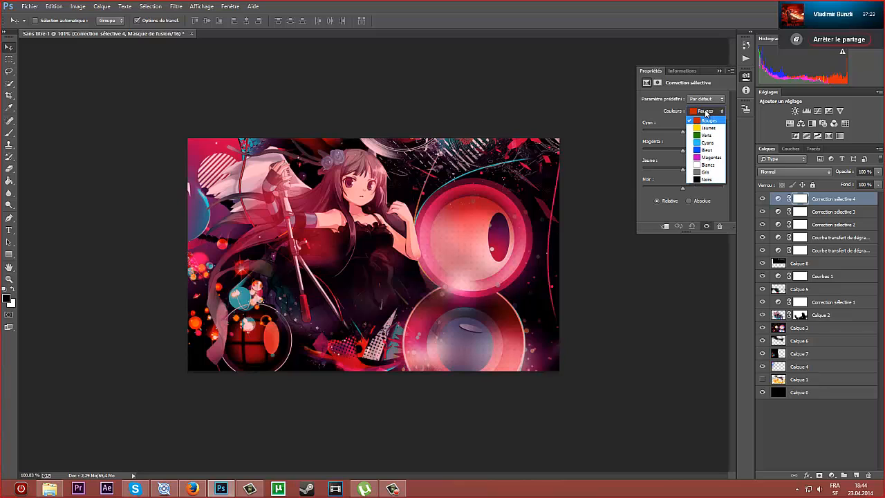
pyautogui.click(703, 166)
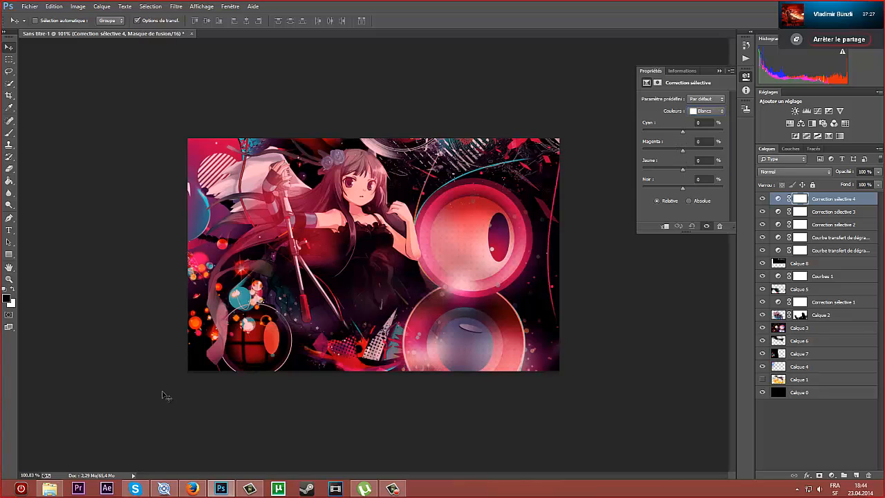
# - Switch to File Explorer and browse the artwork files in the graph > essaie folder on the Editing disk (H:)
pyautogui.click(49, 489)
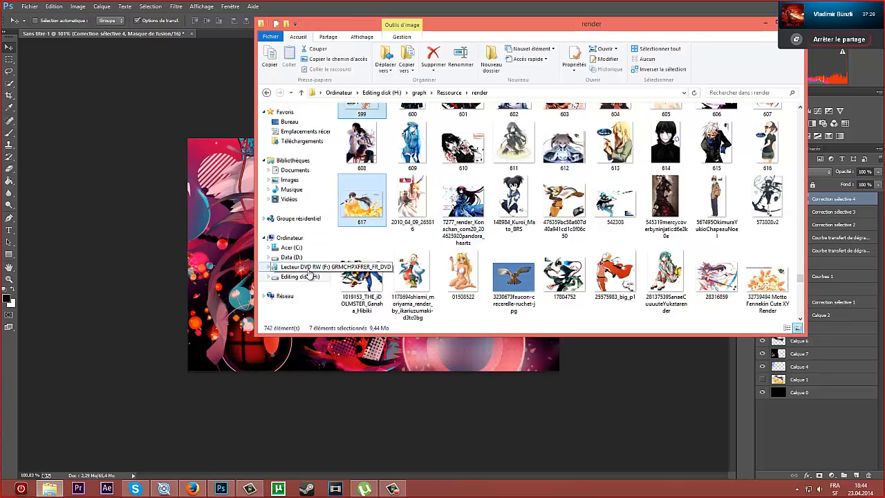
pyautogui.click(300, 277)
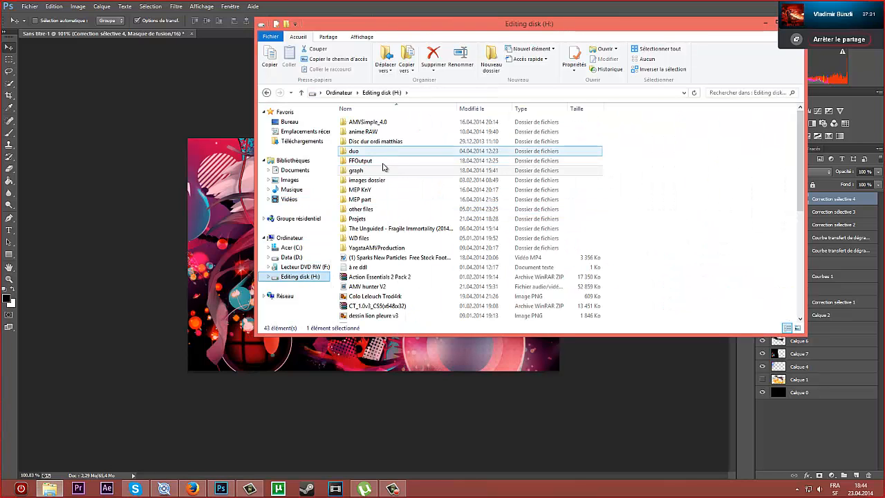
pyautogui.doubleClick(382, 170)
pyautogui.doubleClick(377, 145)
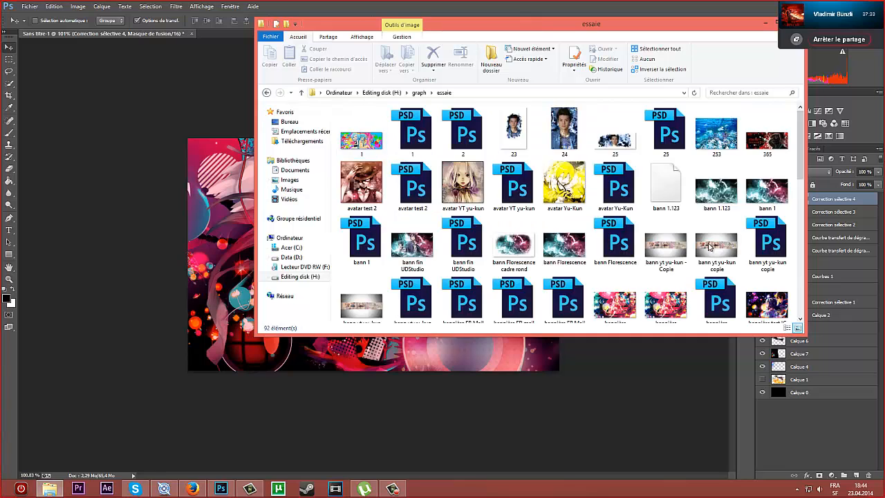
pyautogui.scroll(-10, 631, 230)
pyautogui.scroll(3, 631, 230)
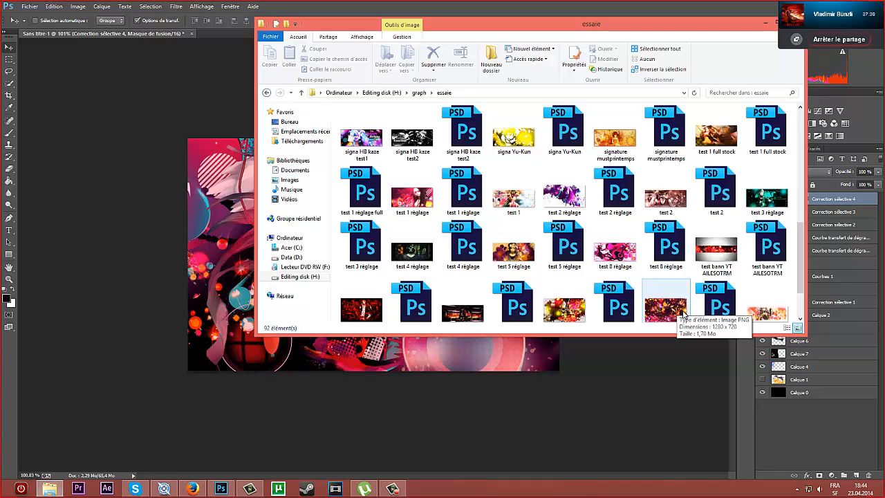
pyautogui.scroll(2, 690, 307)
pyautogui.scroll(1, 691, 304)
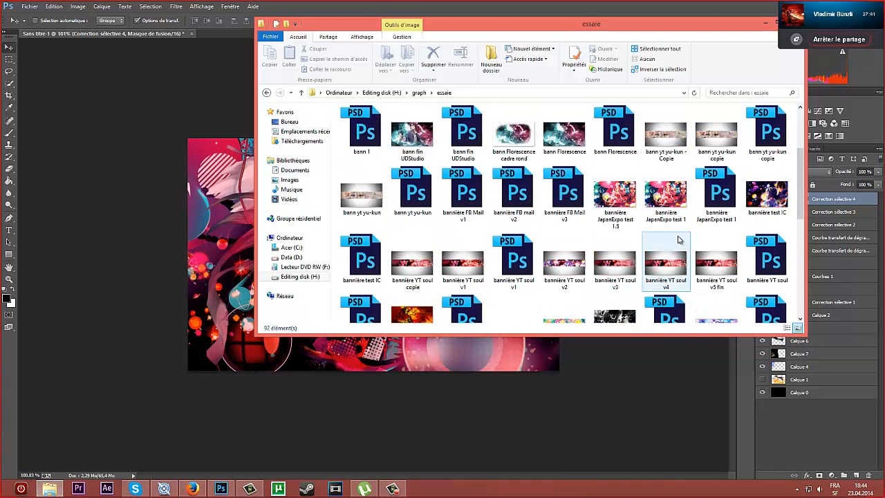
pyautogui.scroll(-6, 650, 287)
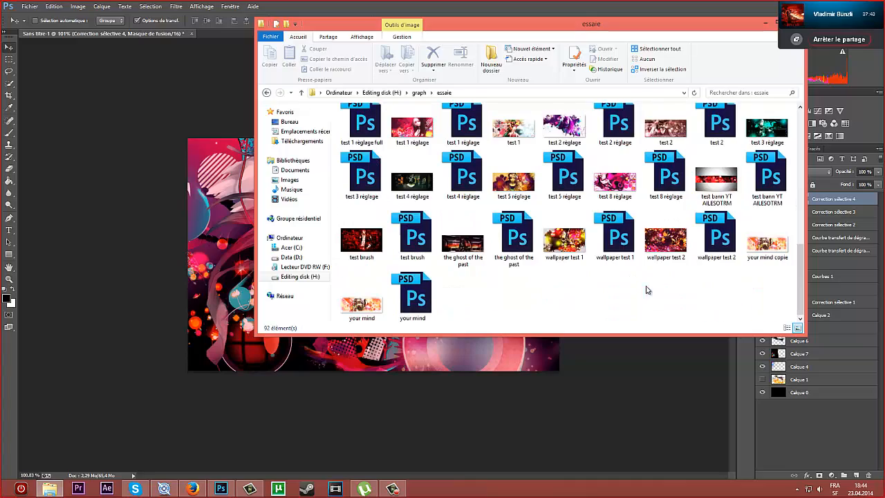
# - View the wallpaper test 2 image at full size, close it and return to the Photoshop document
pyautogui.doubleClick(667, 241)
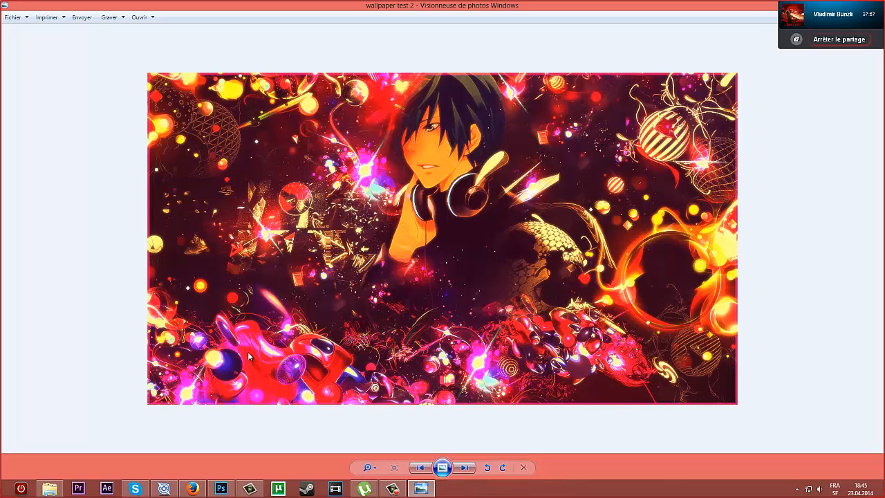
pyautogui.doubleClick(695, 8)
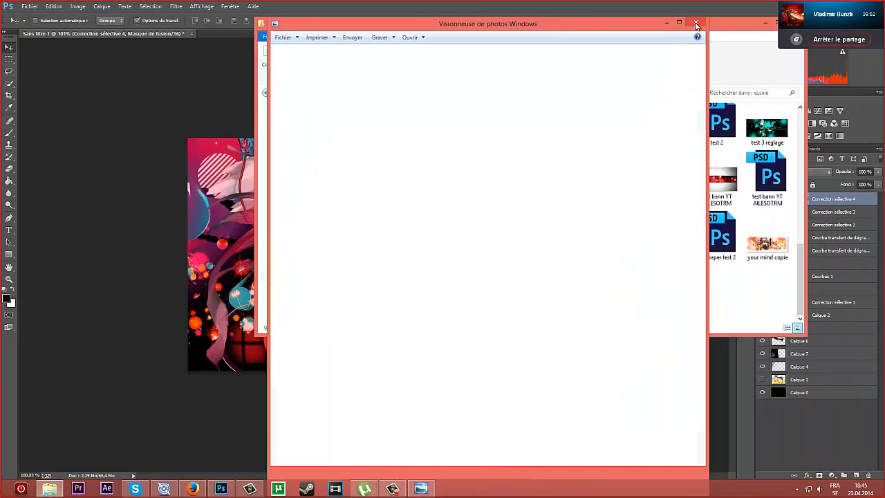
pyautogui.click(697, 25)
pyautogui.click(710, 4)
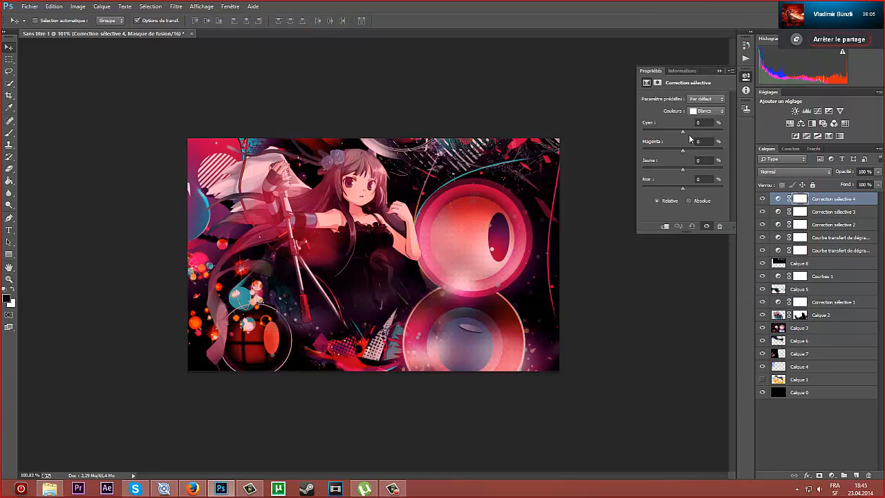
# - Set the Blancs of the Correction sélective 4 layer to Cyan, Magenta, Jaune and Noir -100% each
pyautogui.moveTo(682, 131); pyautogui.dragTo(617, 145)
pyautogui.moveTo(685, 150); pyautogui.dragTo(600, 159)
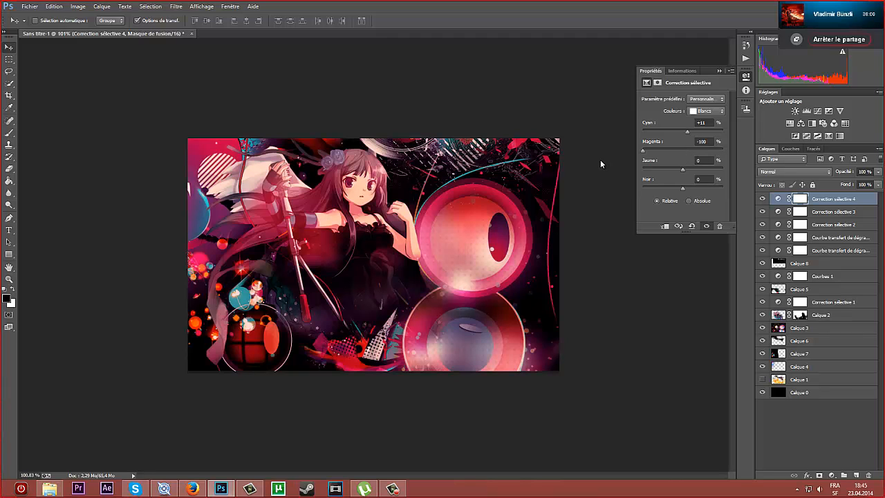
pyautogui.moveTo(685, 136); pyautogui.dragTo(573, 143)
pyautogui.moveTo(682, 169); pyautogui.dragTo(812, 185)
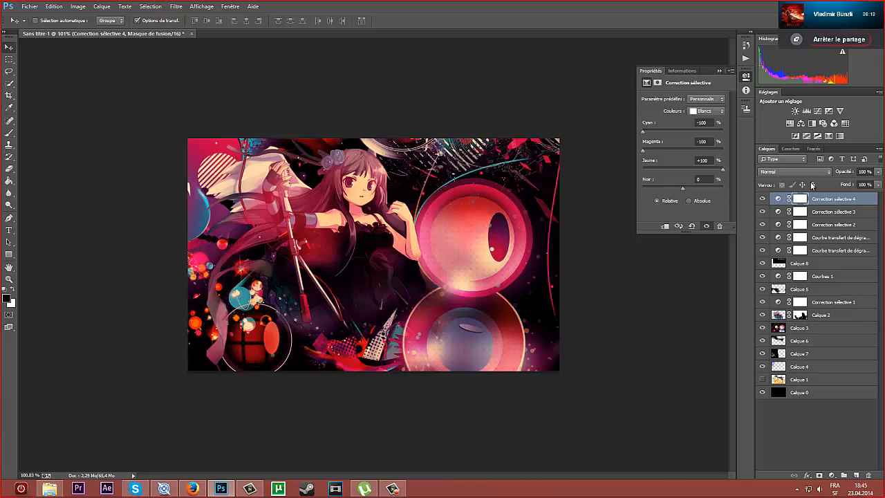
pyautogui.moveTo(683, 189); pyautogui.dragTo(781, 198)
pyautogui.moveTo(722, 188); pyautogui.dragTo(571, 205)
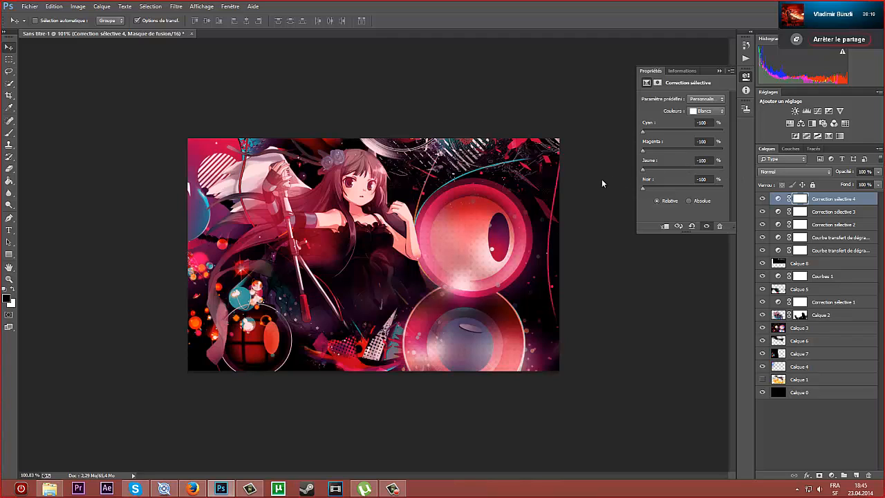
# - Target the Noirs in the Correction sélective 4 layer and set them to Cyan +100%, Magenta +100% and Jaune +1%
pyautogui.click(706, 111)
pyautogui.click(703, 181)
pyautogui.moveTo(681, 132); pyautogui.dragTo(741, 152)
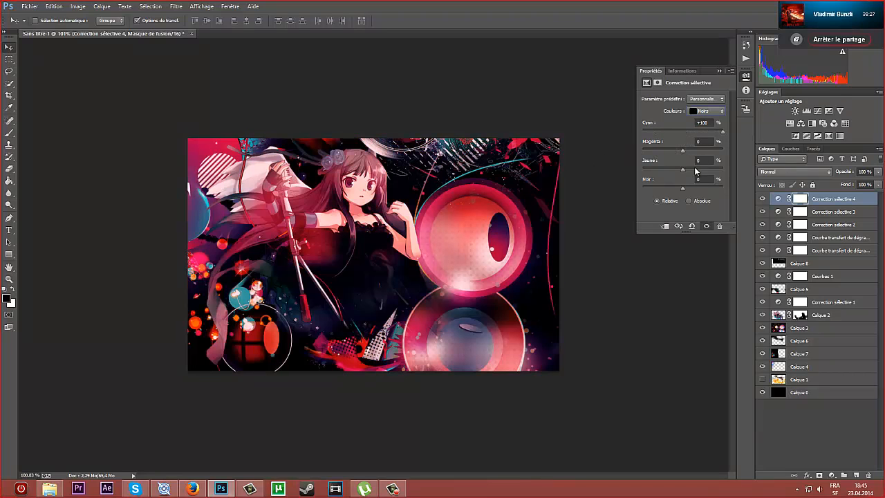
pyautogui.moveTo(684, 155); pyautogui.dragTo(736, 152)
pyautogui.moveTo(682, 168)
pyautogui.mouseDown()
pyautogui.moveTo(748, 170)
pyautogui.moveTo(671, 177)
pyautogui.mouseUp()
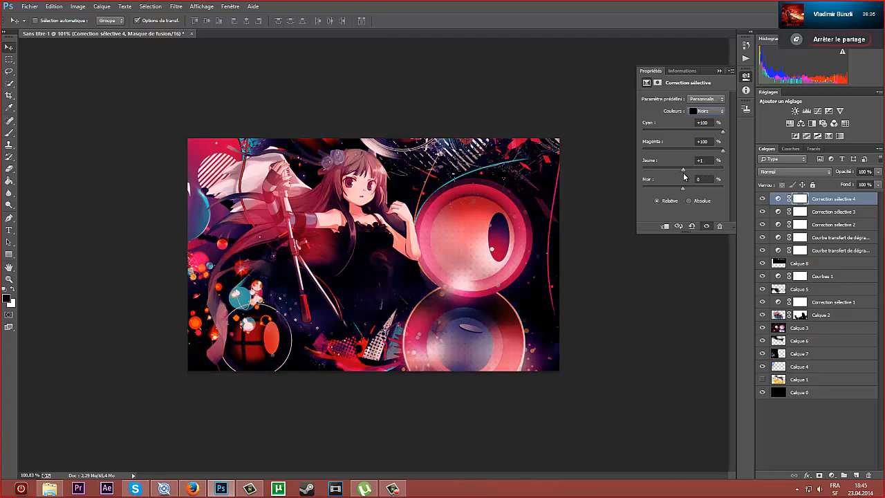
# - Rework the Noirs to Magenta +28% and Jaune +59%, adjust their Noir amount and lower their Cyan
pyautogui.moveTo(722, 151); pyautogui.dragTo(683, 154)
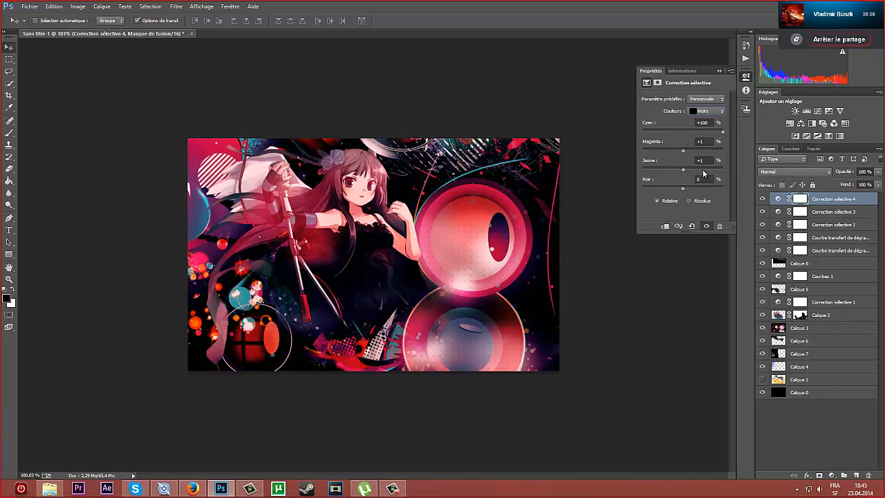
pyautogui.click(703, 170)
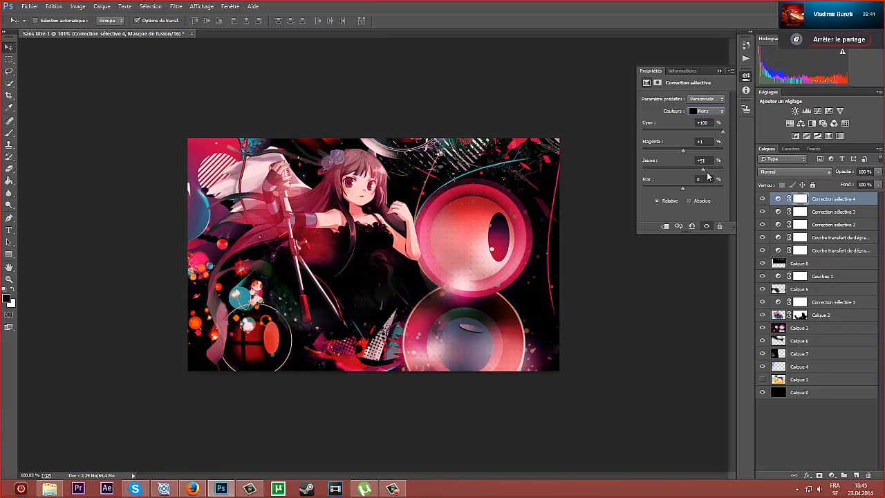
pyautogui.moveTo(708, 177); pyautogui.dragTo(693, 150)
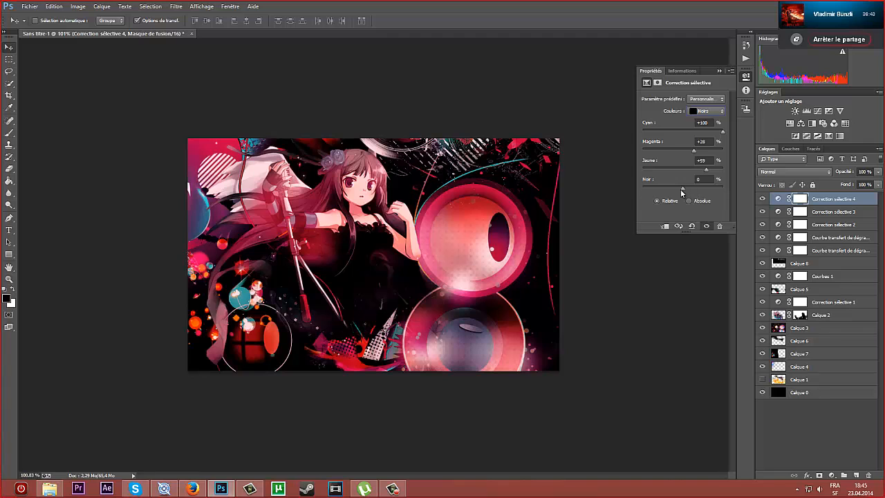
pyautogui.moveTo(681, 190); pyautogui.dragTo(696, 172)
pyautogui.moveTo(722, 131); pyautogui.dragTo(704, 135)
pyautogui.click(719, 71)
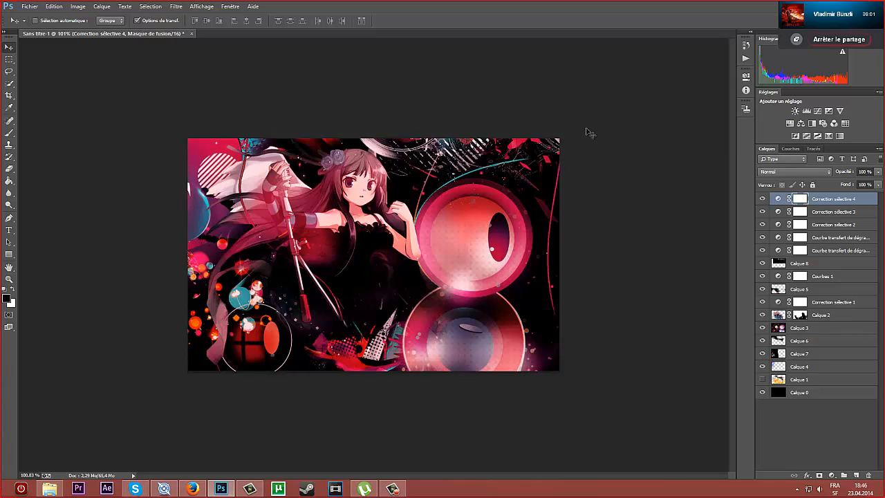
# - Add a Vibrance adjustment layer on top of the stack with Vibrance -9 and Saturation +16
pyautogui.click(840, 110)
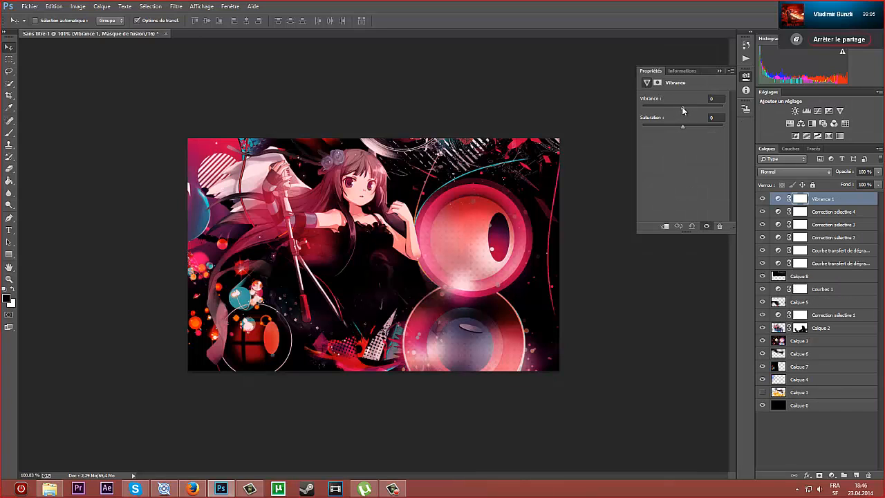
pyautogui.moveTo(687, 107); pyautogui.dragTo(730, 128)
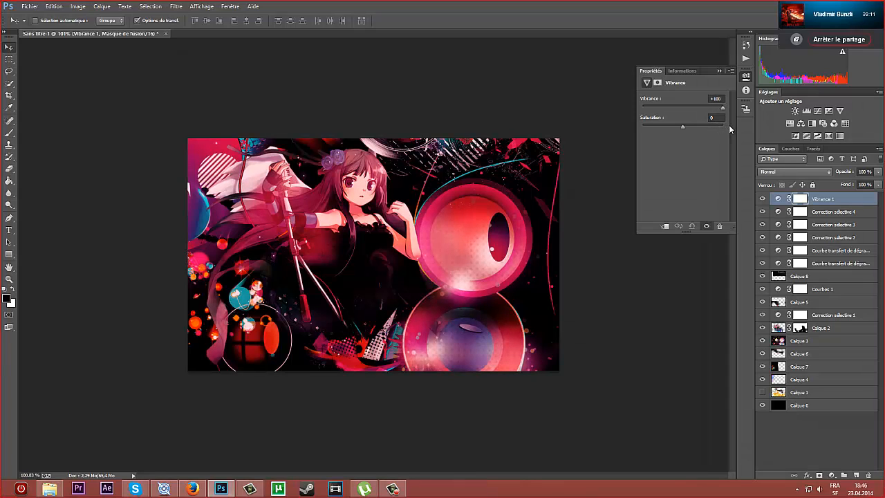
pyautogui.moveTo(706, 127); pyautogui.dragTo(543, 136)
pyautogui.moveTo(637, 140); pyautogui.dragTo(688, 128)
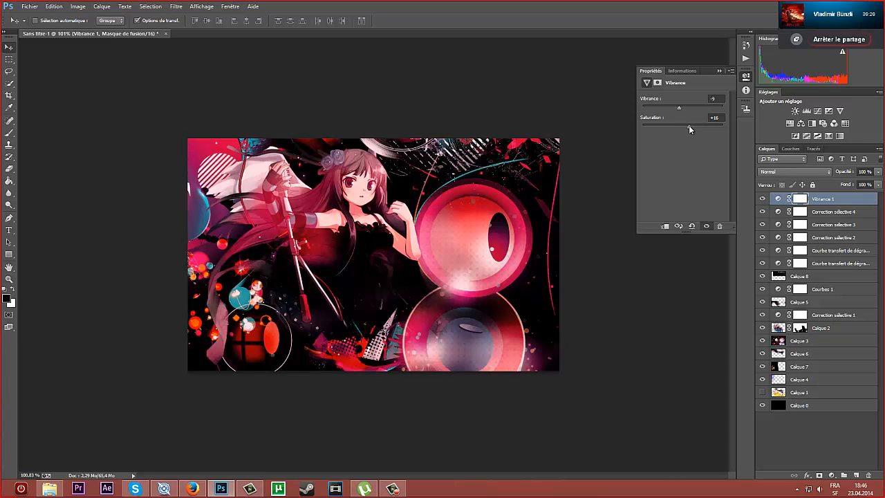
pyautogui.click(720, 69)
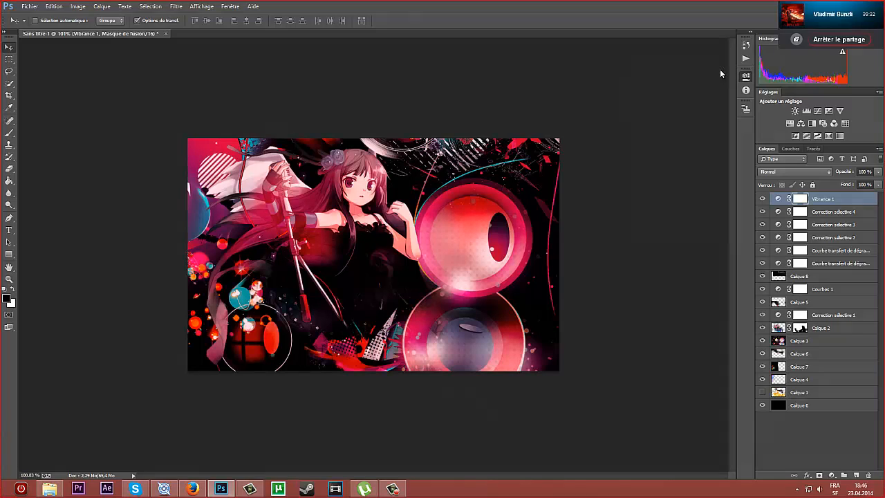
# - Add an Exposition adjustment layer on top of the stack with Exposition +0.61 and Décalage 0
pyautogui.click(829, 111)
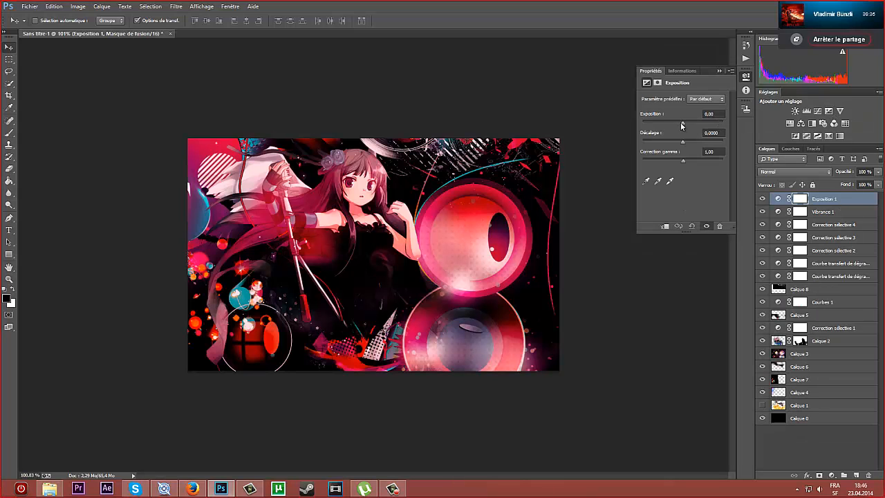
pyautogui.moveTo(682, 125)
pyautogui.mouseDown()
pyautogui.moveTo(757, 121)
pyautogui.moveTo(541, 122)
pyautogui.moveTo(688, 124)
pyautogui.mouseUp()
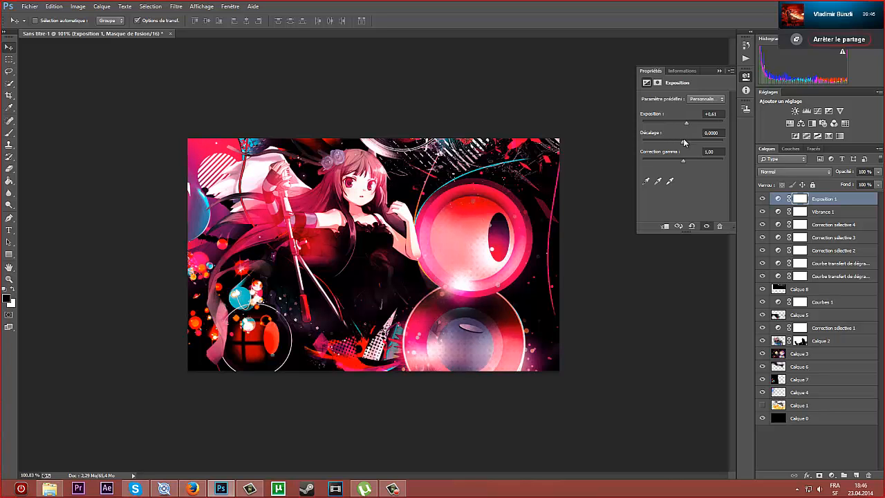
pyautogui.moveTo(682, 142)
pyautogui.mouseDown()
pyautogui.moveTo(698, 142)
pyautogui.moveTo(684, 148)
pyautogui.mouseUp()
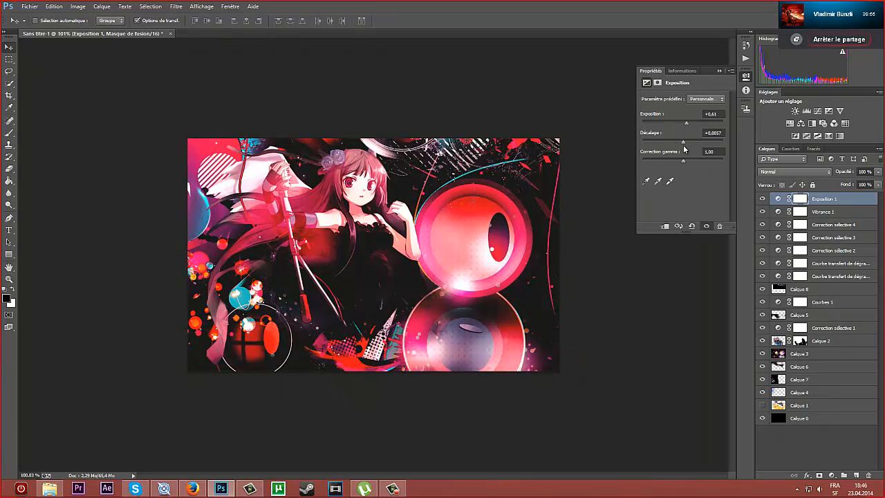
pyautogui.click(719, 133)
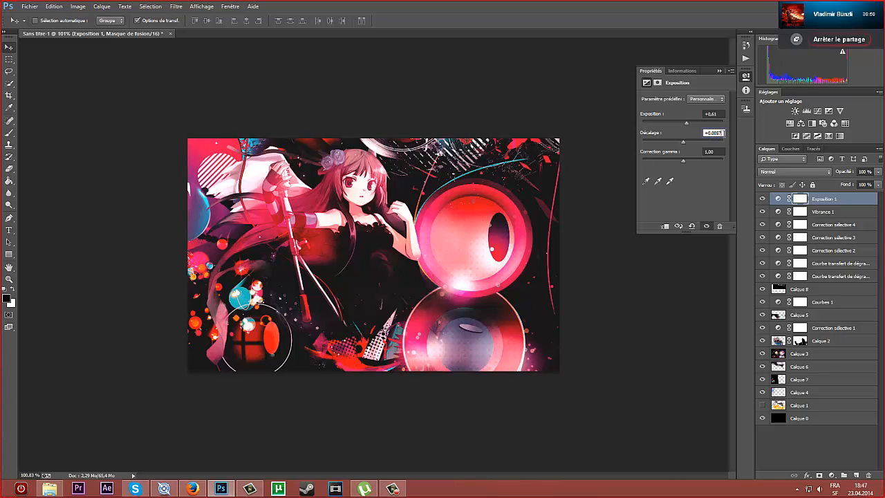
pyautogui.write('0')
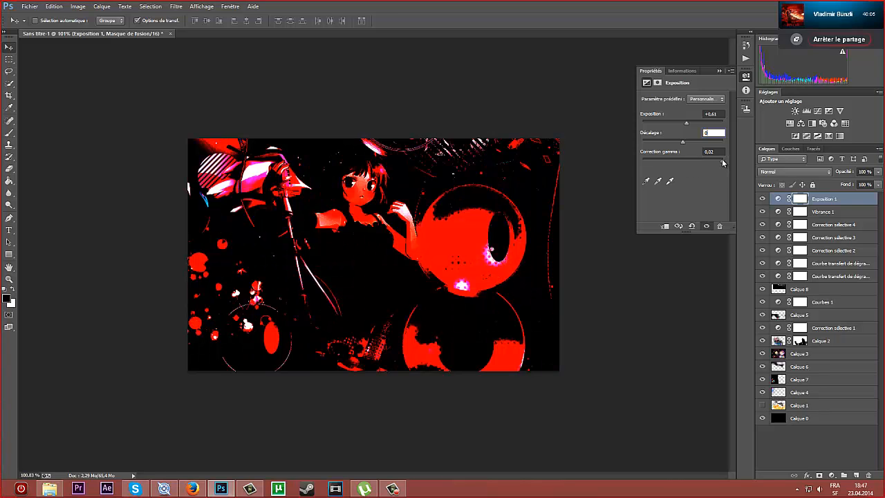
# - Try different gamma corrections on the Exposition 1 layer, settle on 0.97 and close its properties
pyautogui.moveTo(721, 162); pyautogui.dragTo(686, 162)
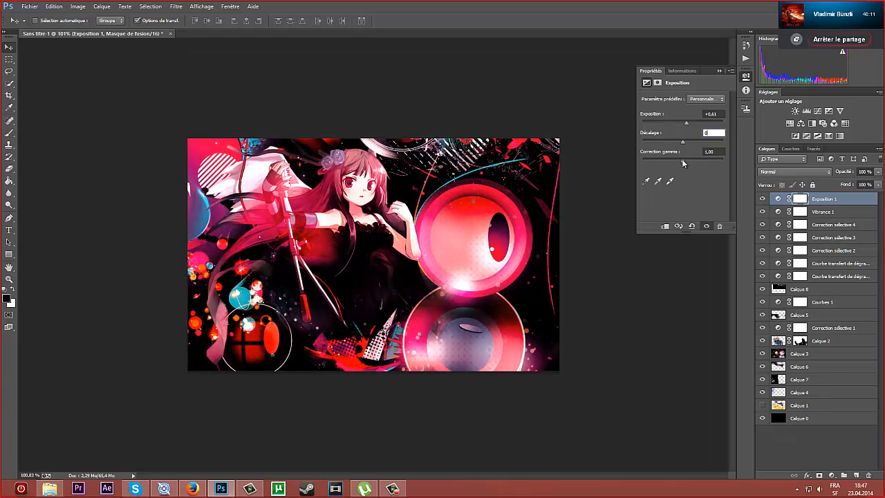
pyautogui.press('Tab')
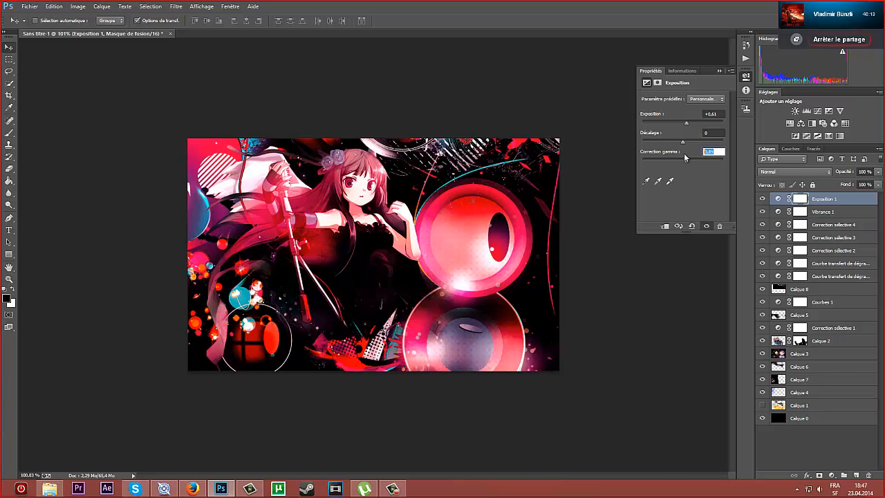
pyautogui.write('1')
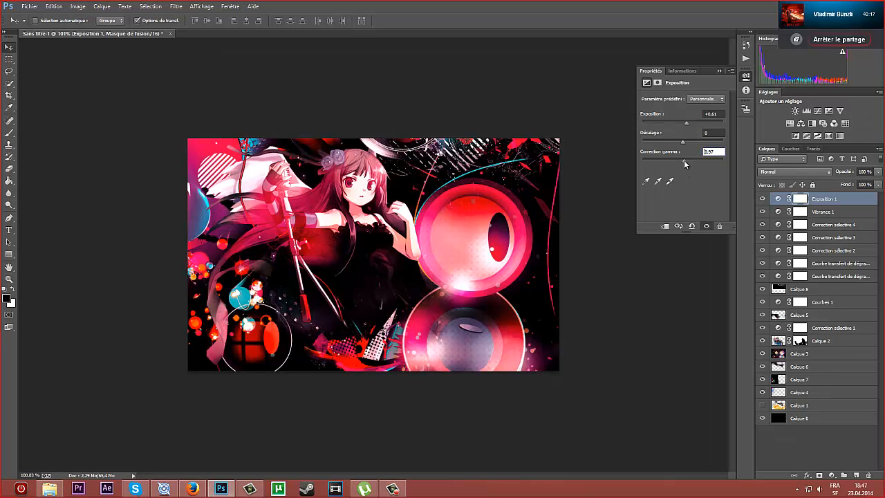
pyautogui.click(720, 71)
# - Try raising the Magenta of the Cyans in the Correction sélective 3 layer to +10%
pyautogui.click(827, 237)
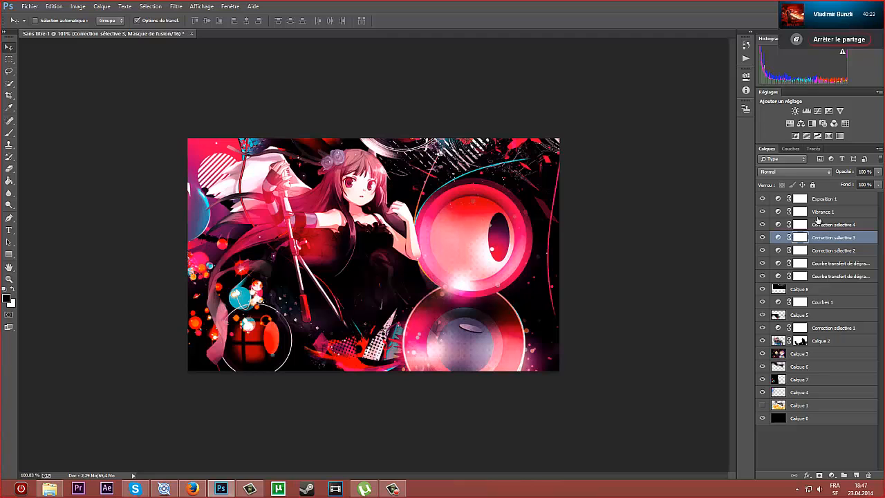
pyautogui.click(793, 173)
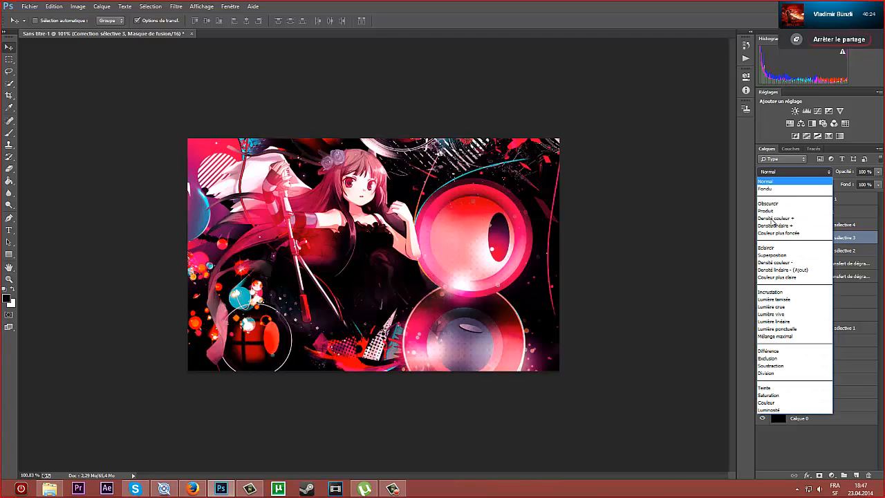
pyautogui.click(858, 235)
pyautogui.click(748, 77)
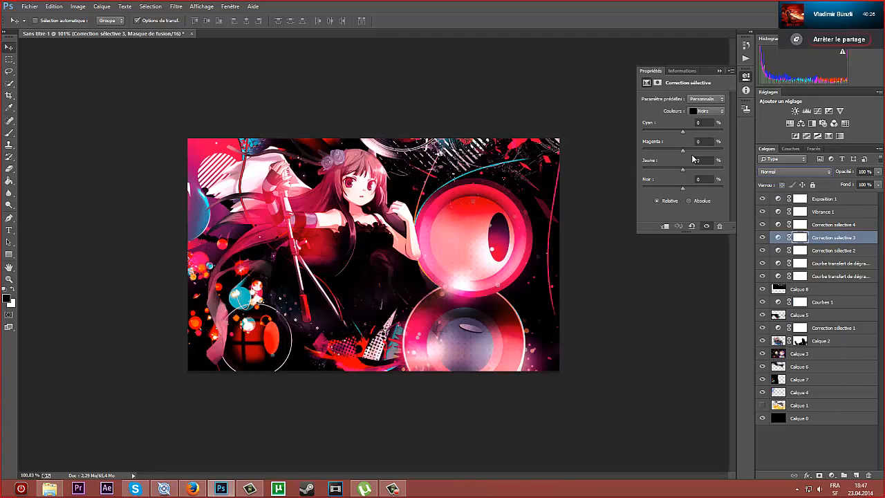
pyautogui.click(697, 112)
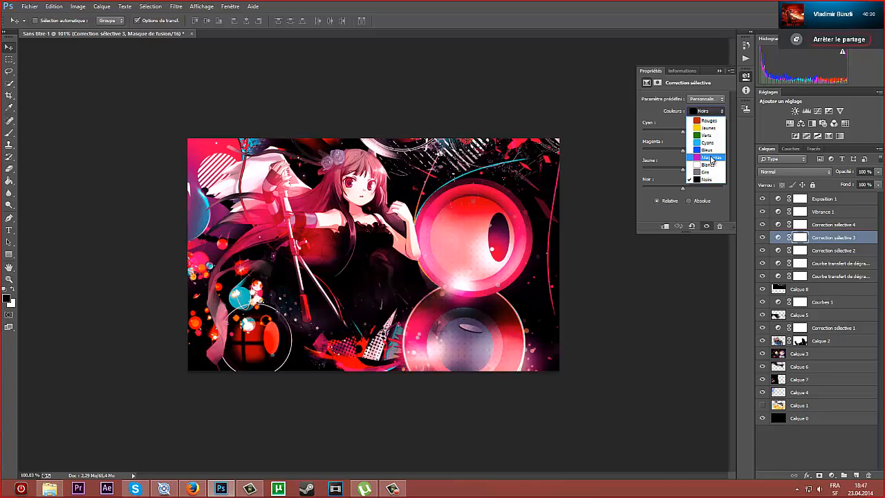
pyautogui.click(706, 142)
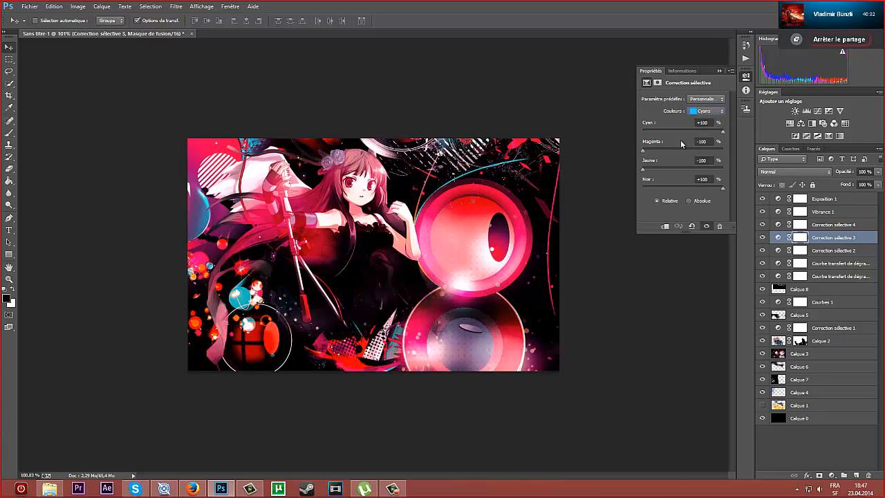
pyautogui.moveTo(644, 151); pyautogui.dragTo(688, 151)
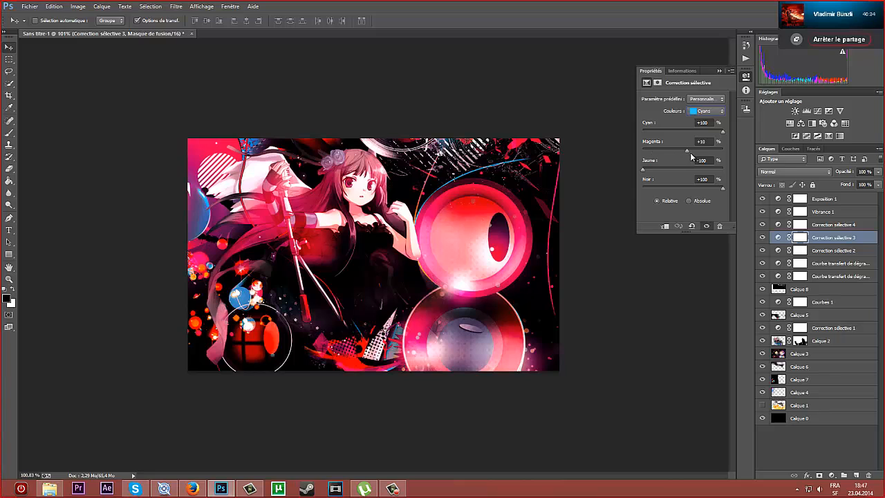
pyautogui.moveTo(644, 171)
pyautogui.mouseDown()
pyautogui.moveTo(682, 173)
pyautogui.moveTo(645, 172)
pyautogui.mouseUp()
# - Target the Gris in the Correction sélective 4 layer, test Cyan at +100% and set it to -11%
pyautogui.click(833, 223)
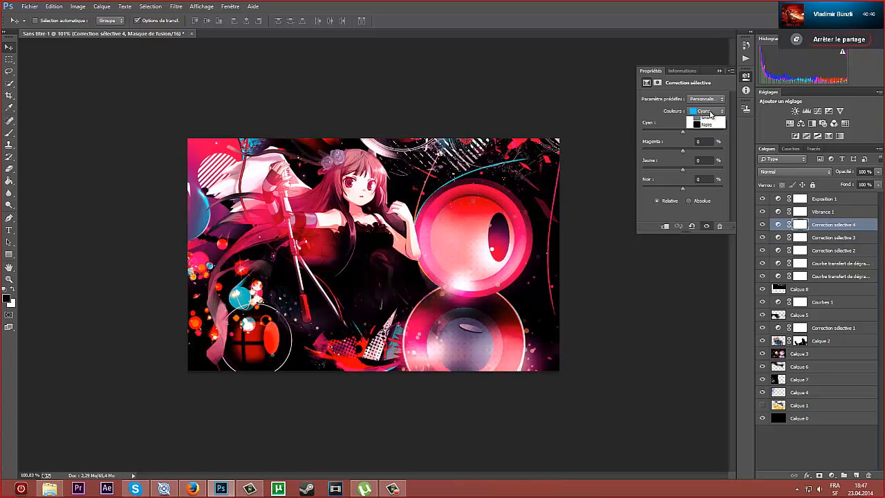
pyautogui.click(705, 111)
pyautogui.click(703, 182)
pyautogui.click(699, 114)
pyautogui.click(702, 173)
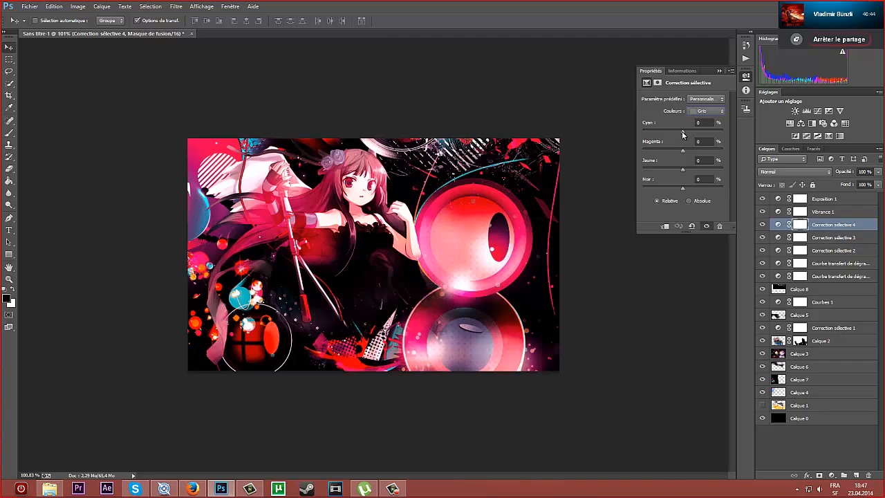
pyautogui.moveTo(682, 132); pyautogui.dragTo(729, 137)
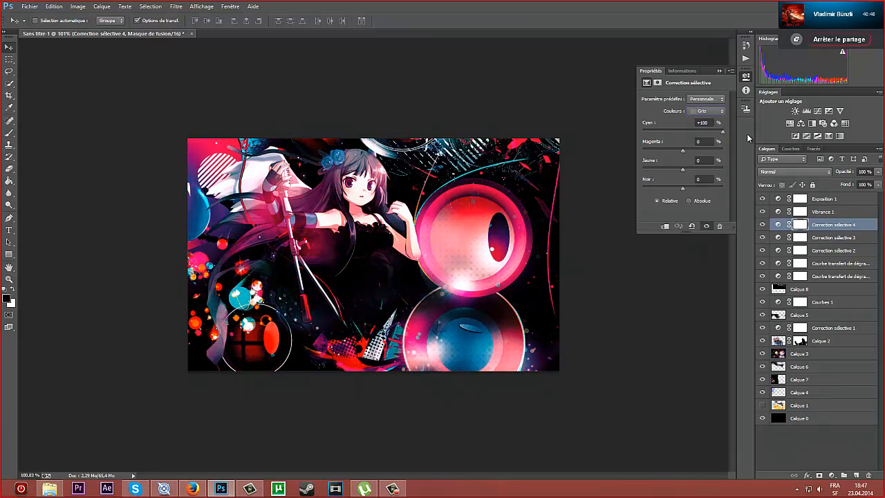
pyautogui.moveTo(723, 132); pyautogui.dragTo(684, 144)
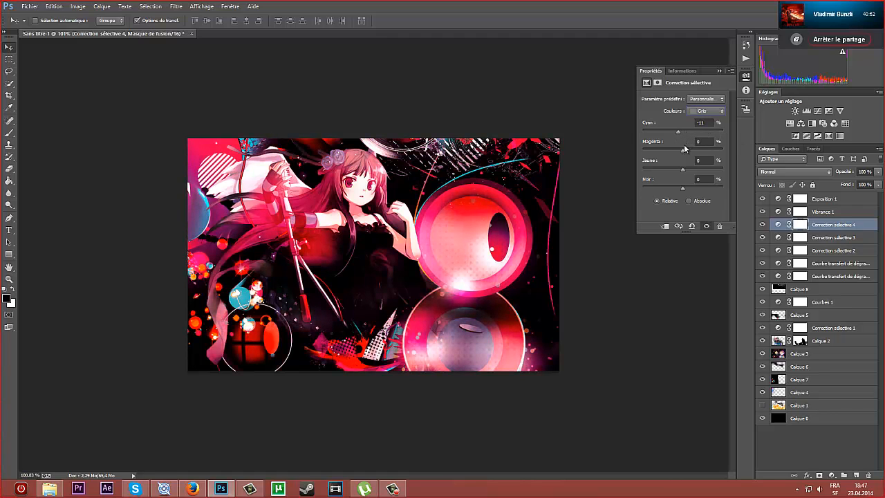
# - Set the Gris of the Correction sélective 4 layer to Magenta -1%, Jaune -57% and Noir 0%
pyautogui.moveTo(712, 157); pyautogui.dragTo(681, 158)
pyautogui.moveTo(676, 172); pyautogui.dragTo(645, 175)
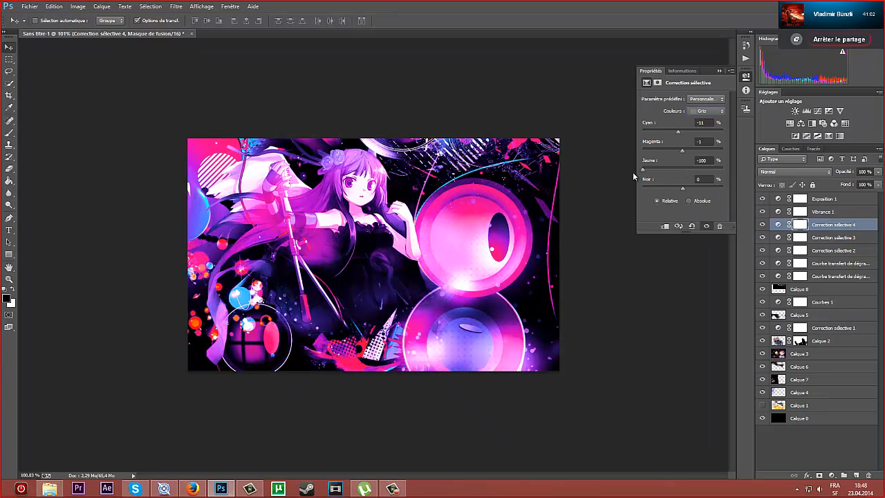
pyautogui.moveTo(643, 170); pyautogui.dragTo(666, 183)
pyautogui.write('0')
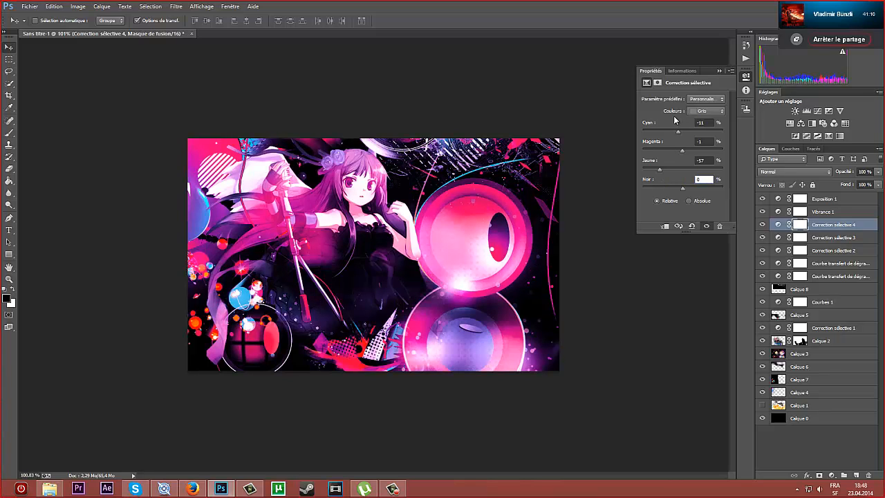
# - Set the Blancs of the Correction sélective 4 layer to Cyan -2%, Magenta -16%, Jaune +14% and Noir +60%
pyautogui.click(707, 110)
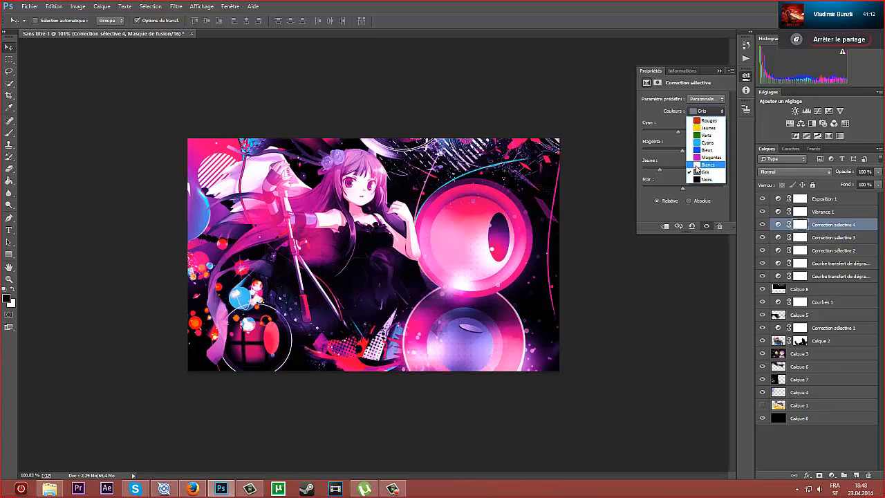
pyautogui.click(700, 165)
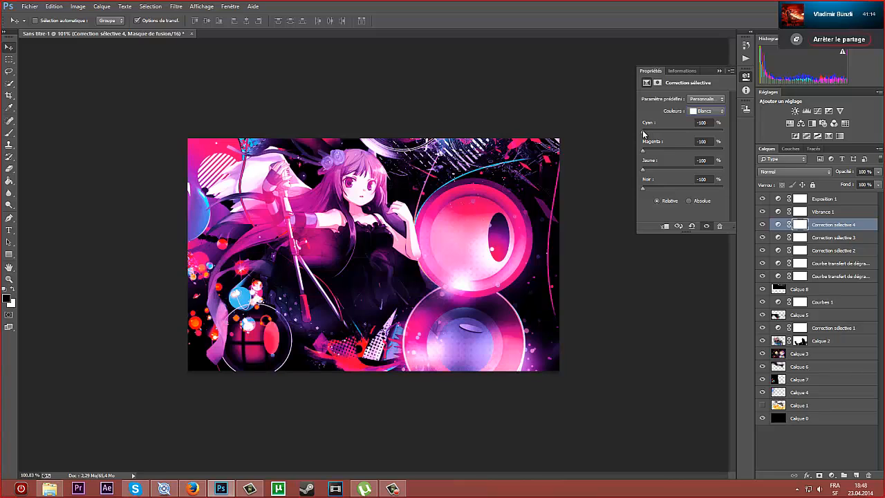
pyautogui.moveTo(643, 131); pyautogui.dragTo(656, 134)
pyautogui.moveTo(642, 170); pyautogui.dragTo(688, 178)
pyautogui.moveTo(643, 152); pyautogui.dragTo(679, 155)
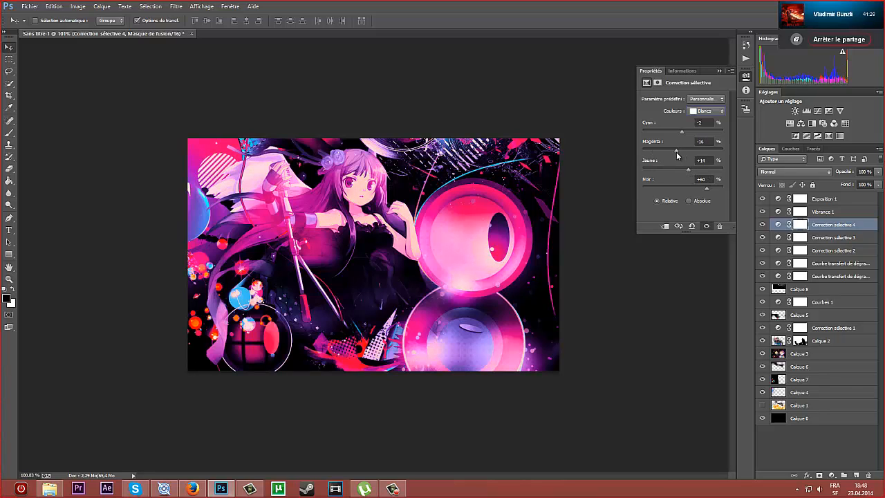
pyautogui.click(720, 71)
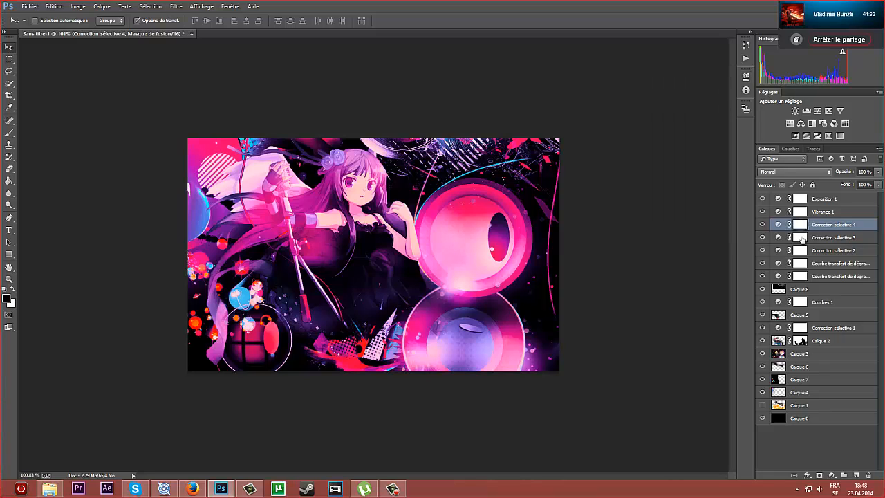
# - Target the layer mask of Calque 2 and set up a soft round brush with 0% hardness and a 250 px size
pyautogui.click(818, 342)
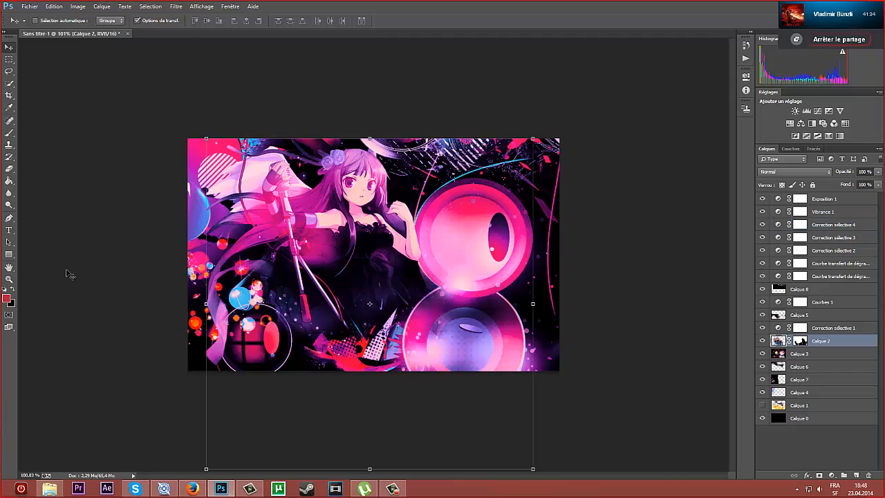
pyautogui.click(9, 132)
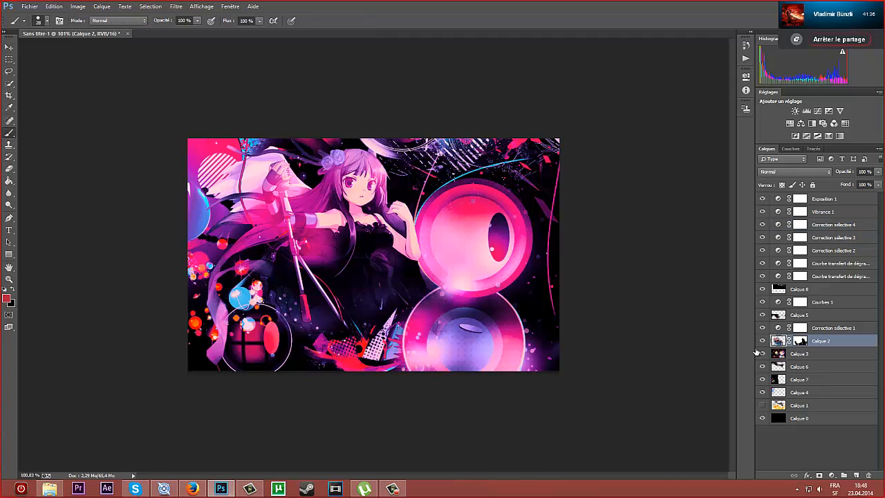
pyautogui.click(799, 341)
pyautogui.click(46, 21)
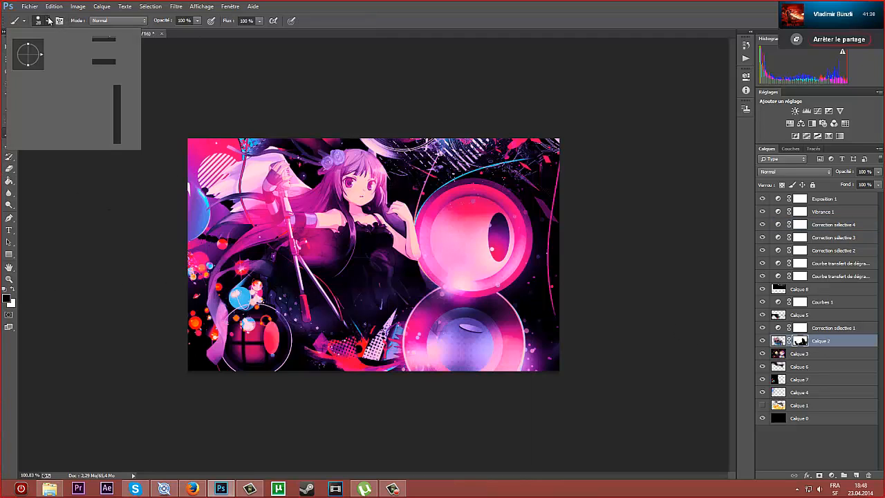
pyautogui.click(54, 88)
pyautogui.click(78, 50)
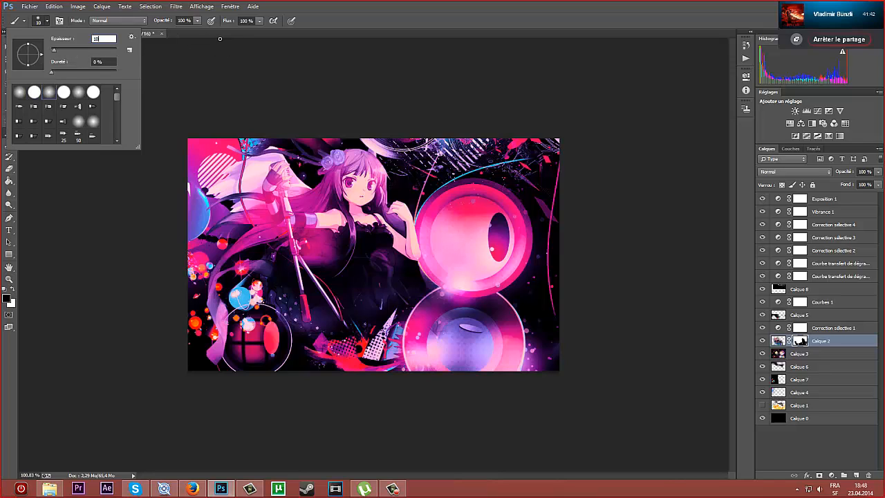
pyautogui.click(259, 280)
pyautogui.click(47, 21)
pyautogui.click(114, 38)
pyautogui.write('250')
pyautogui.press('Return')
# - Paint black at 95% brush opacity on the Calque 2 mask over the small bubbles and the striped circle left of the girl
pyautogui.click(186, 21)
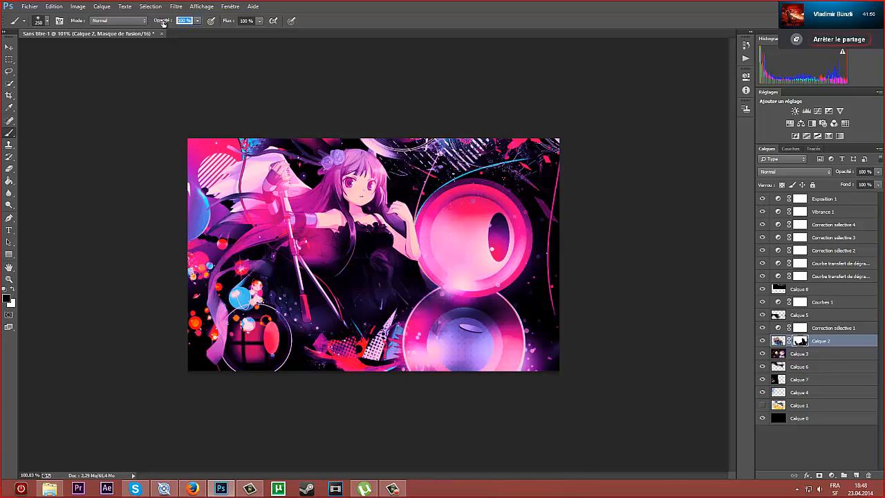
pyautogui.write('92')
pyautogui.press('Return')
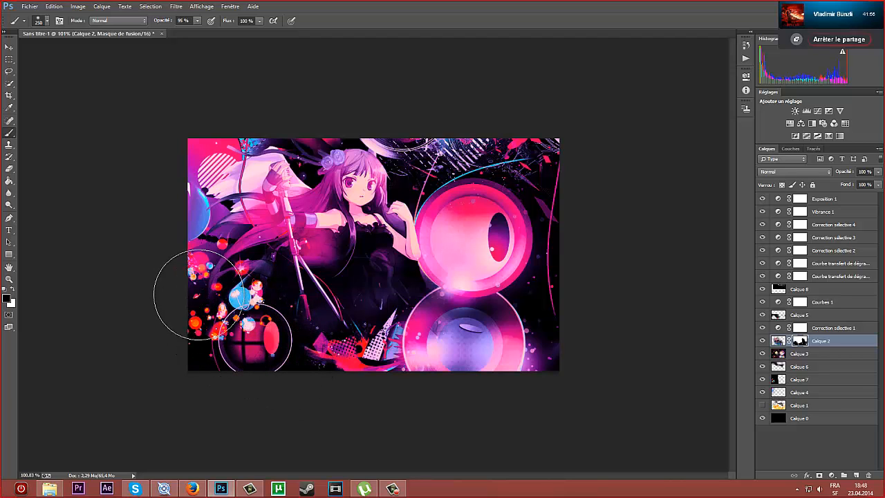
pyautogui.moveTo(221, 277)
pyautogui.mouseDown()
pyautogui.moveTo(228, 263)
pyautogui.moveTo(250, 277)
pyautogui.mouseUp()
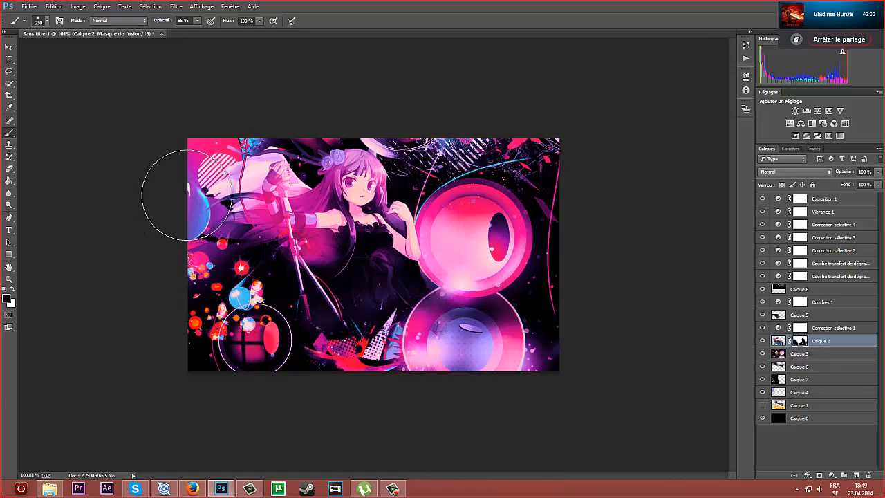
pyautogui.moveTo(211, 172); pyautogui.dragTo(201, 160)
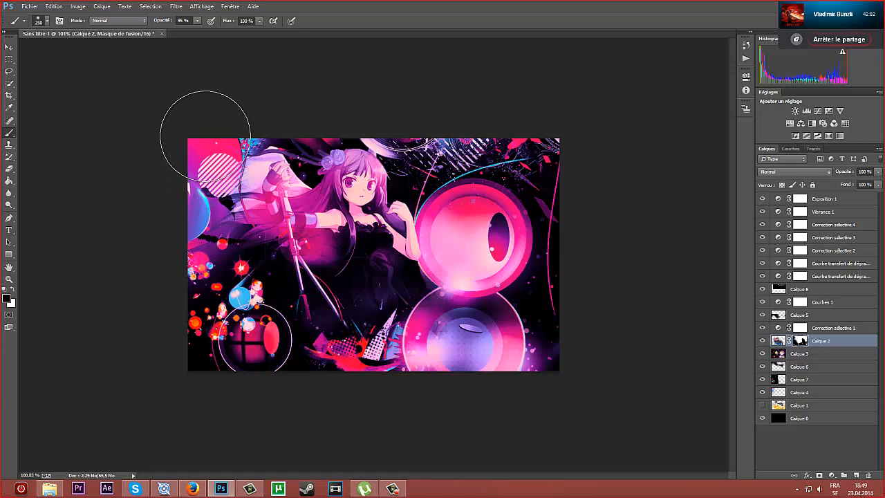
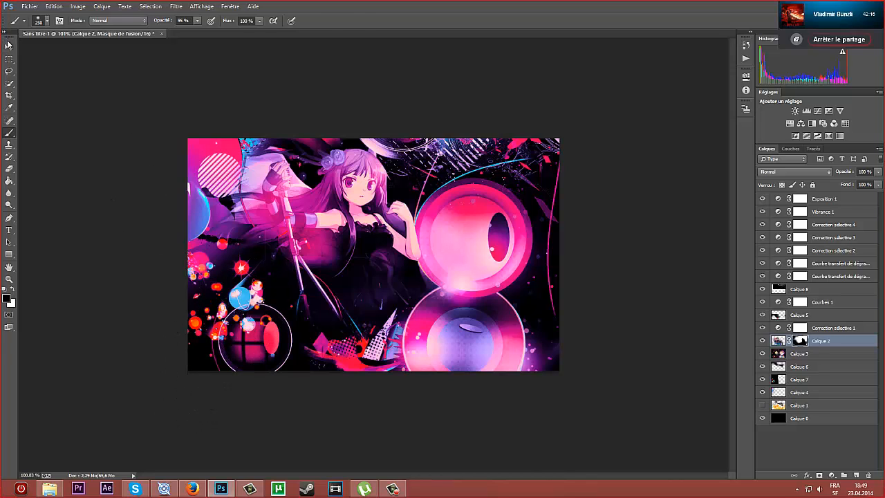
# - Move the Calque 3 layer down the stack between Calque 7 and Calque 4
pyautogui.click(9, 47)
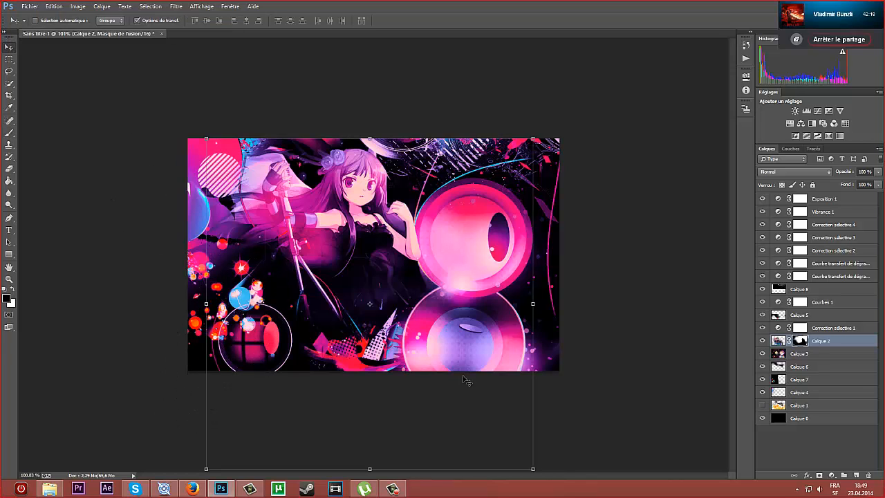
pyautogui.moveTo(760, 345); pyautogui.dragTo(812, 382)
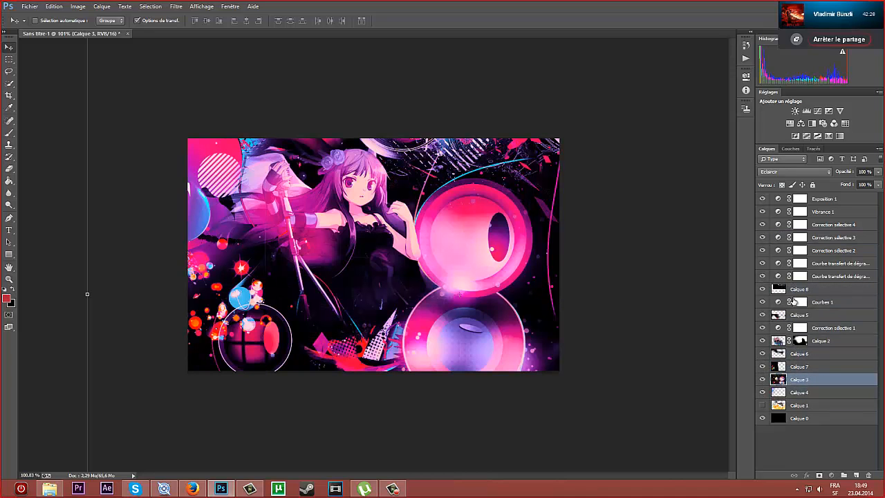
# - Compare the artwork with and without the Courbes 1 layer, and delete that adjustment layer
pyautogui.click(762, 303)
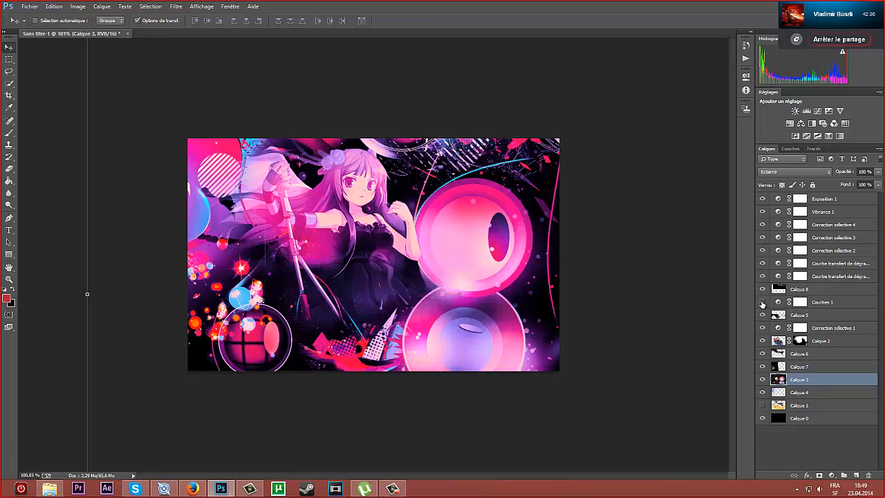
pyautogui.click(762, 302)
pyautogui.click(762, 302)
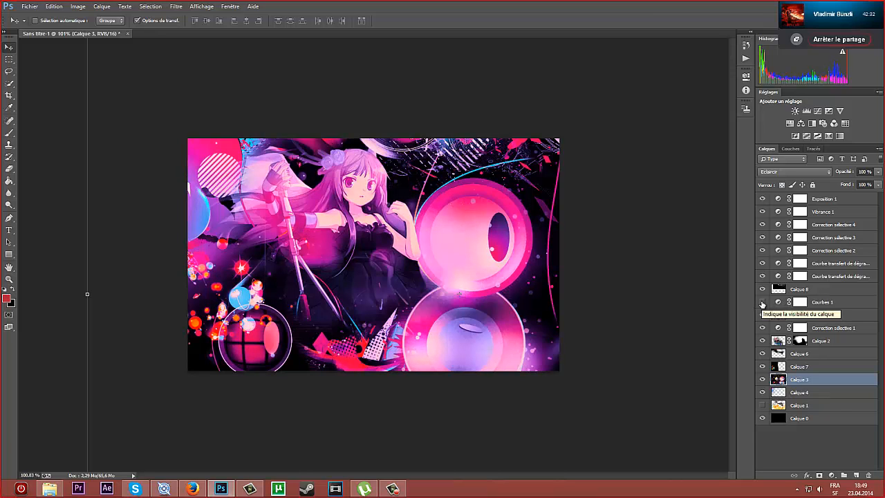
pyautogui.click(762, 302)
pyautogui.click(762, 303)
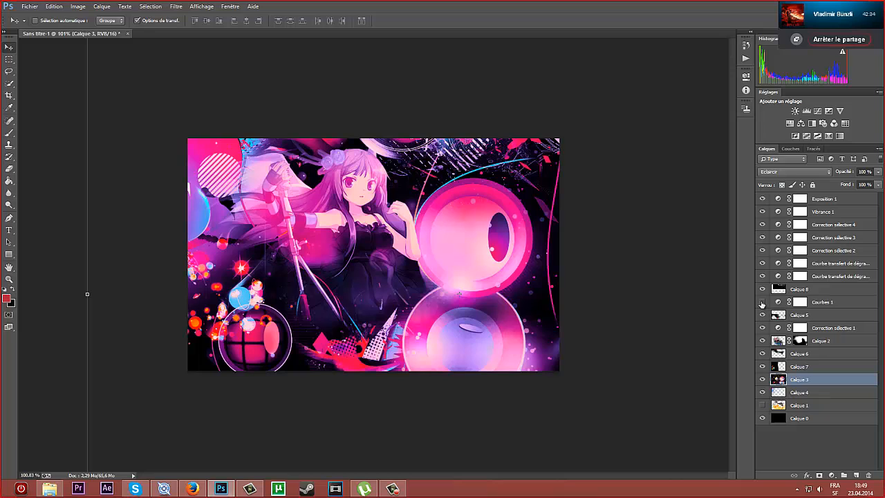
pyautogui.click(762, 303)
pyautogui.click(762, 303)
pyautogui.click(802, 303)
pyautogui.press('Delete')
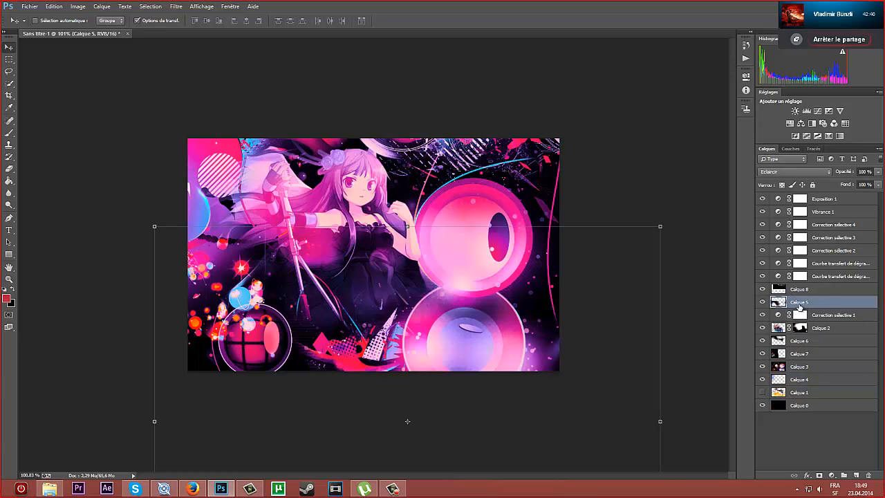
# - Check the contribution of Calque 7 and move it up the stack to just below Correction sélective 2
pyautogui.click(802, 353)
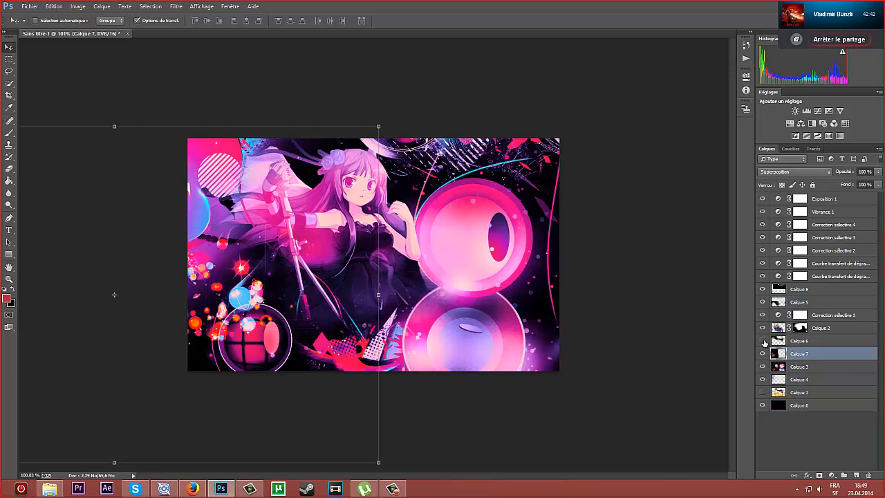
pyautogui.click(761, 354)
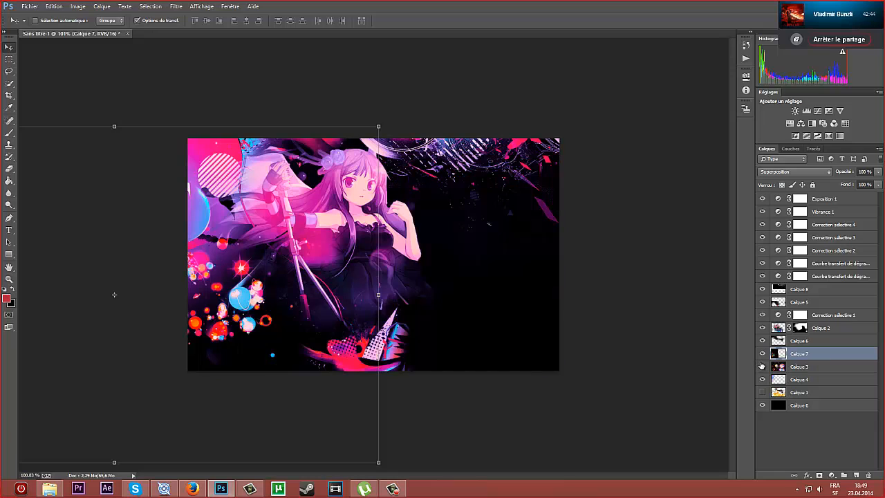
pyautogui.click(762, 354)
pyautogui.click(762, 354)
pyautogui.click(762, 354)
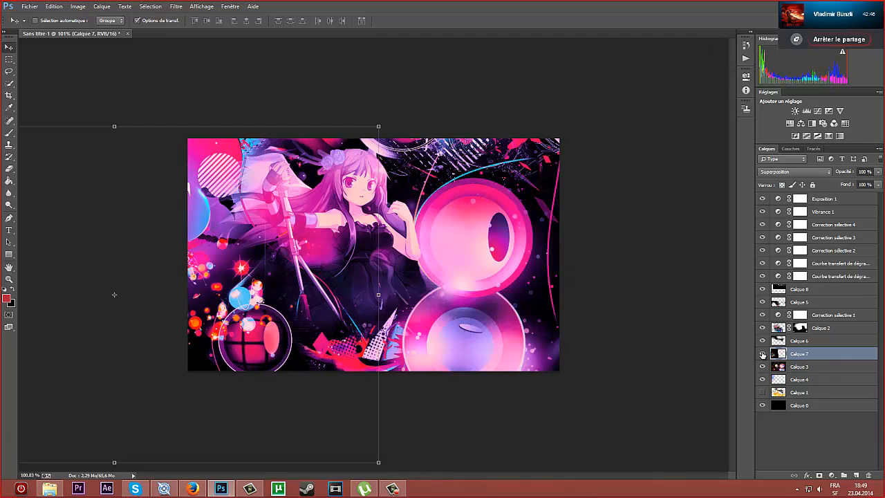
pyautogui.moveTo(795, 354); pyautogui.dragTo(812, 269)
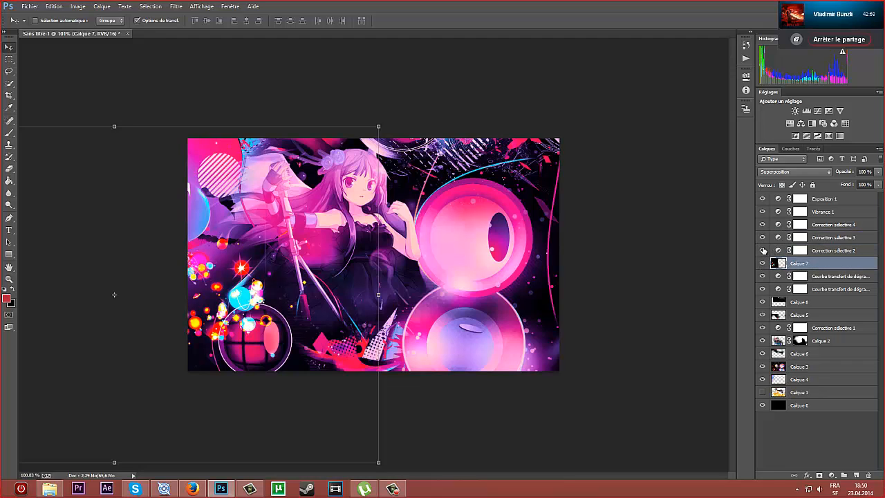
# - Compare the effect of Correction sélective 2 and Correction sélective 3, and move Calque 7 to the top of the stack
pyautogui.click(764, 250)
pyautogui.click(763, 250)
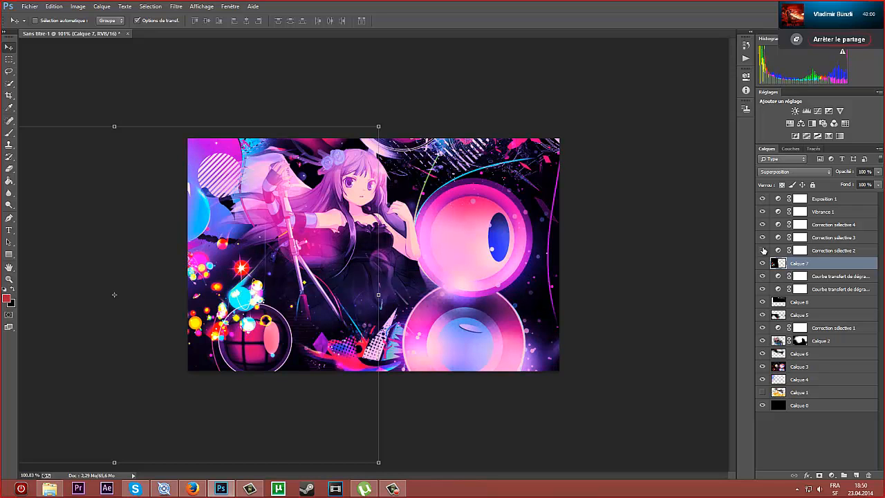
pyautogui.click(764, 238)
pyautogui.click(764, 239)
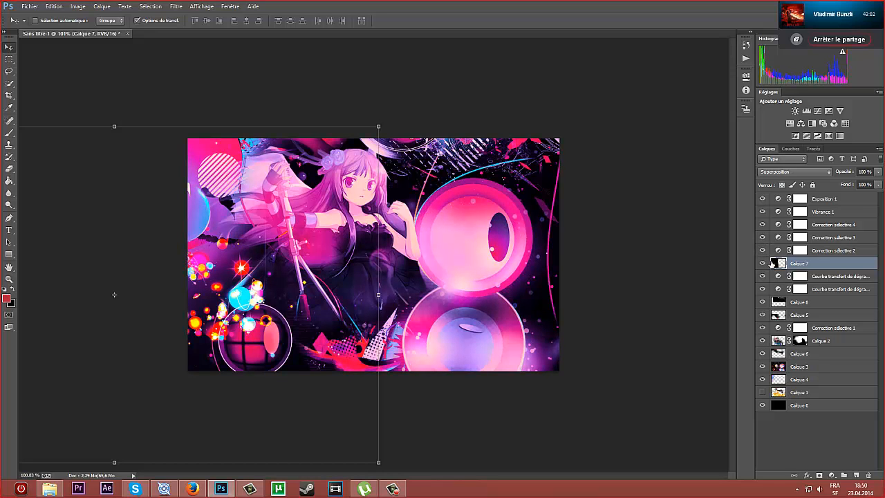
pyautogui.moveTo(802, 249); pyautogui.dragTo(810, 369)
# - Undo the Calque 7 moves to put the layer back between Calque 6 and Calque 3
pyautogui.hotkey('ctrl', 'alt', 'z')
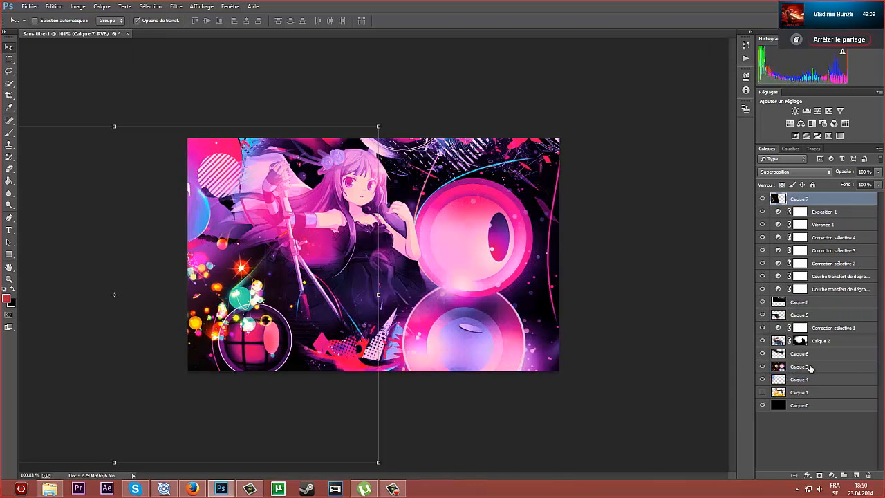
pyautogui.hotkey('ctrl', 'alt', 'z')
pyautogui.hotkey('ctrl', 'alt', 'z')
pyautogui.hotkey('ctrl', 'alt', 'z')
pyautogui.hotkey('ctrl', 'alt', 'z')
pyautogui.hotkey('ctrl', 'alt', 'z')
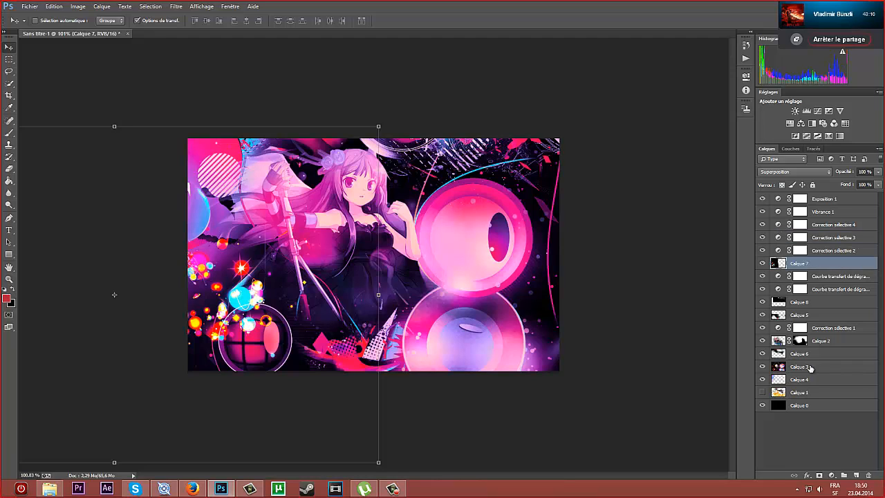
pyautogui.hotkey('ctrl', 'alt', 'z')
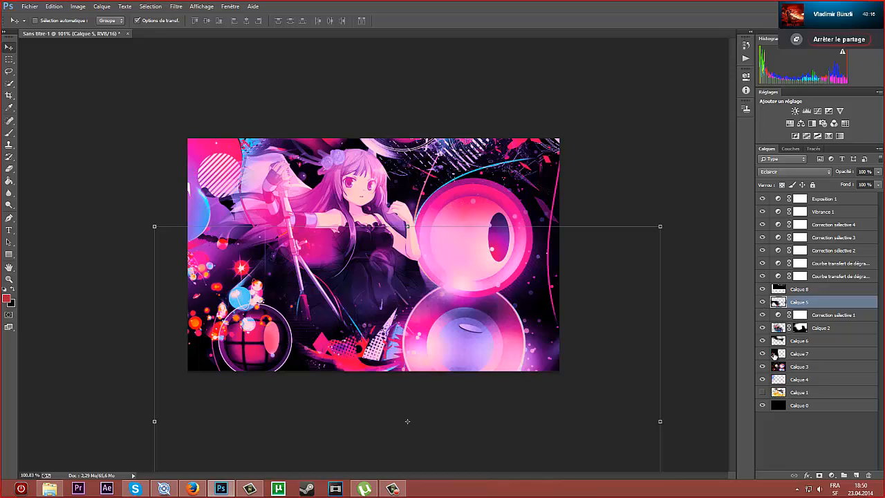
# - Hide and show Calque 4 and Calque 5 in turn to examine what each adds to the composition
pyautogui.click(763, 380)
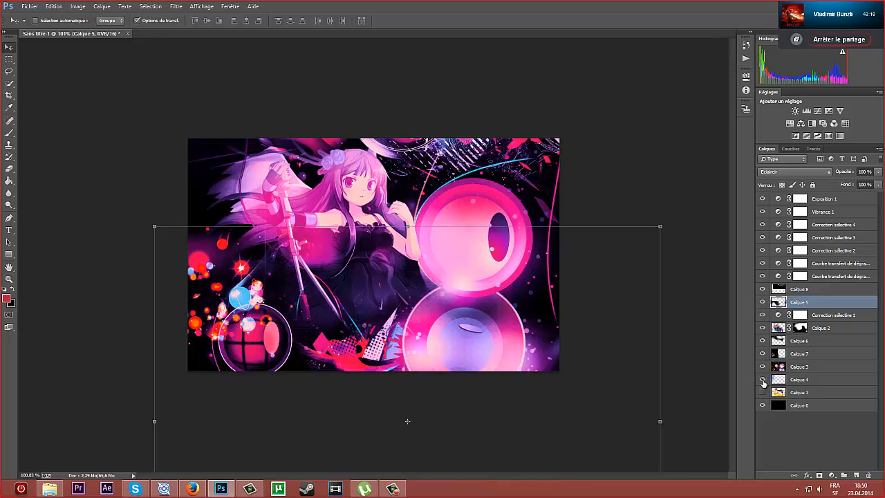
pyautogui.click(762, 380)
pyautogui.click(762, 302)
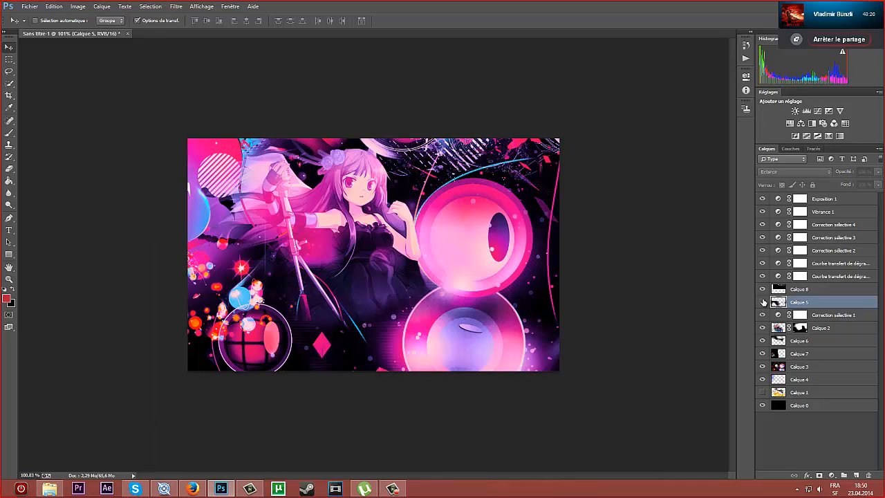
pyautogui.click(763, 302)
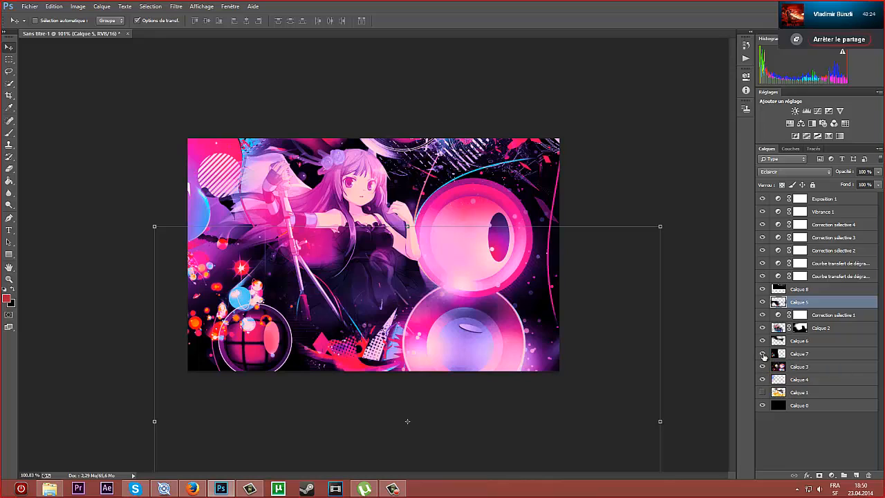
# - Hide Calque 7 to judge the image without its bubbles, and delete the layer
pyautogui.click(762, 354)
pyautogui.click(781, 354)
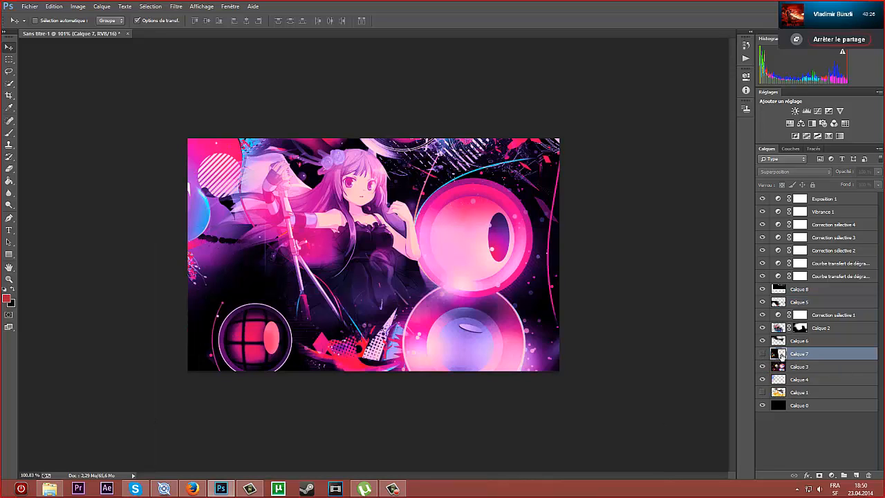
pyautogui.press('Delete')
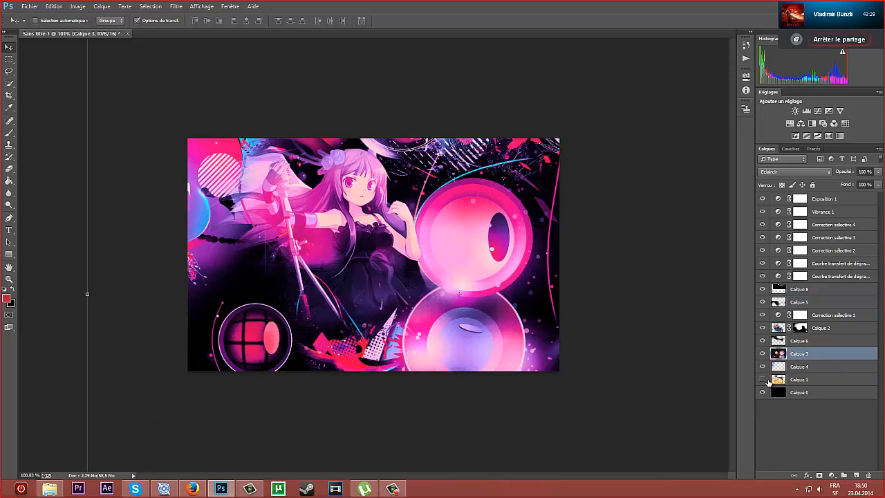
# - Add a Courbes adjustment layer above Exposition 1, lifting the shadows and slightly lowering the highlights at input 194 on the RVB curve
pyautogui.click(810, 200)
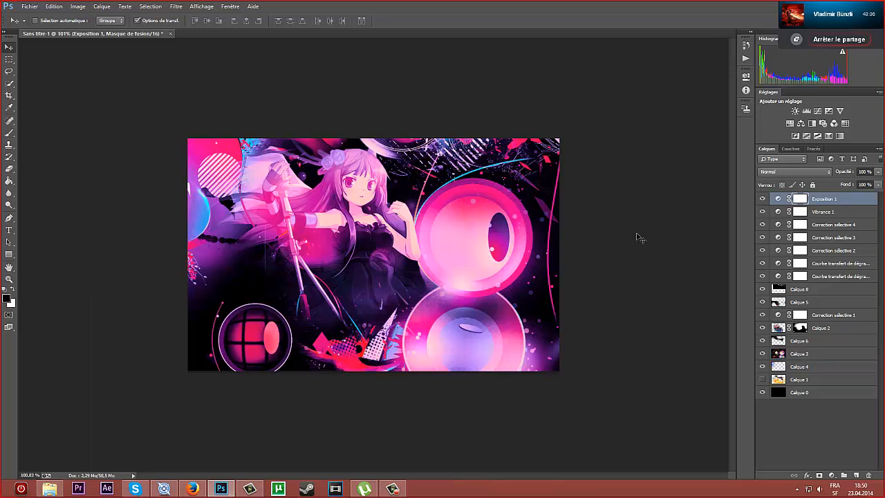
pyautogui.click(818, 110)
pyautogui.click(681, 159)
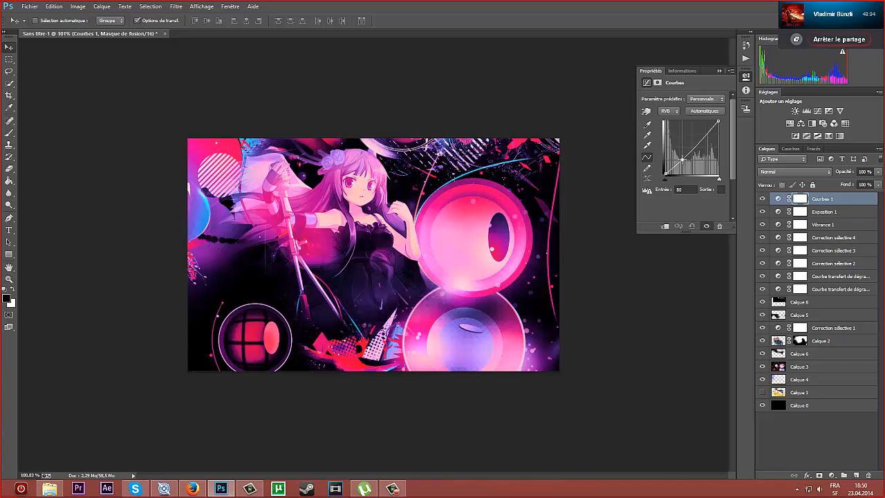
pyautogui.moveTo(681, 159); pyautogui.dragTo(705, 137)
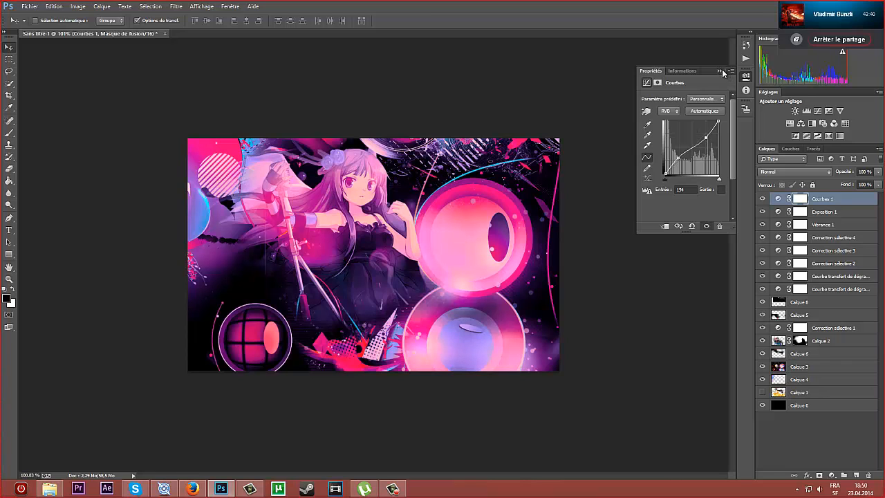
pyautogui.click(720, 71)
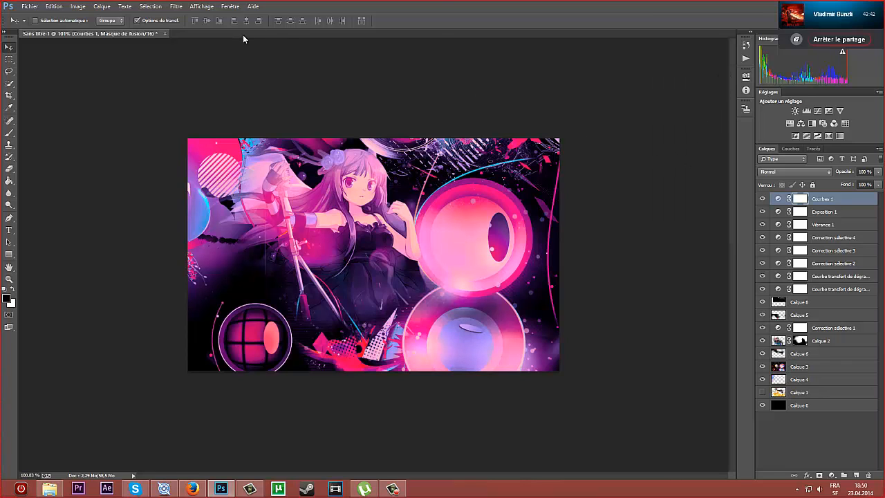
# - Browse the images in the "all pack of Hitsu'" folder for another resource to add to the composition
pyautogui.hotkey('ctrl', 'o')
pyautogui.click(300, 104)
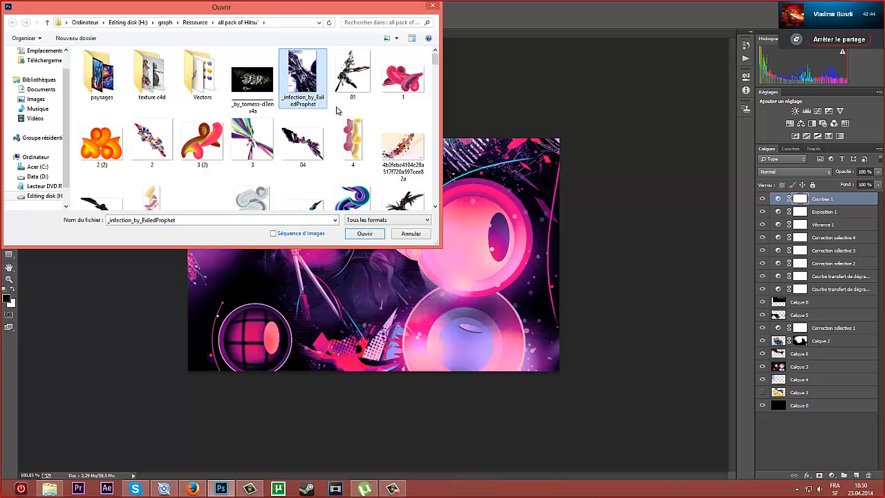
pyautogui.scroll(-4, 339, 110)
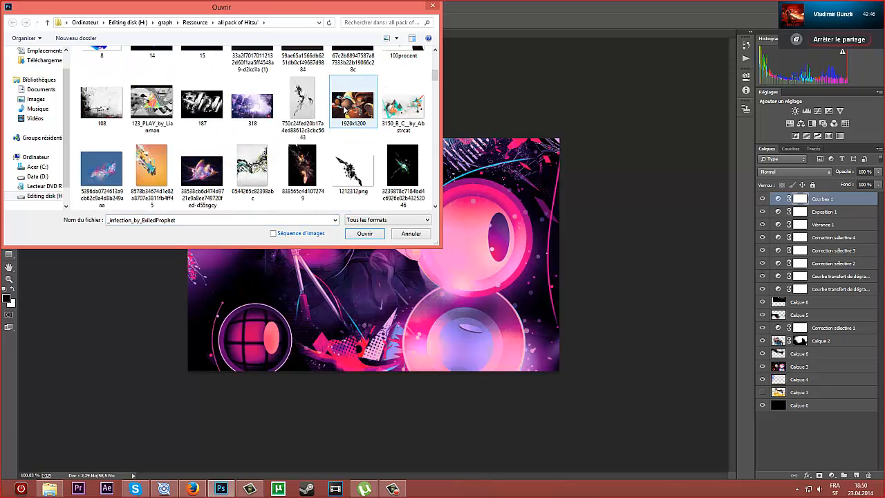
pyautogui.scroll(-3, 346, 111)
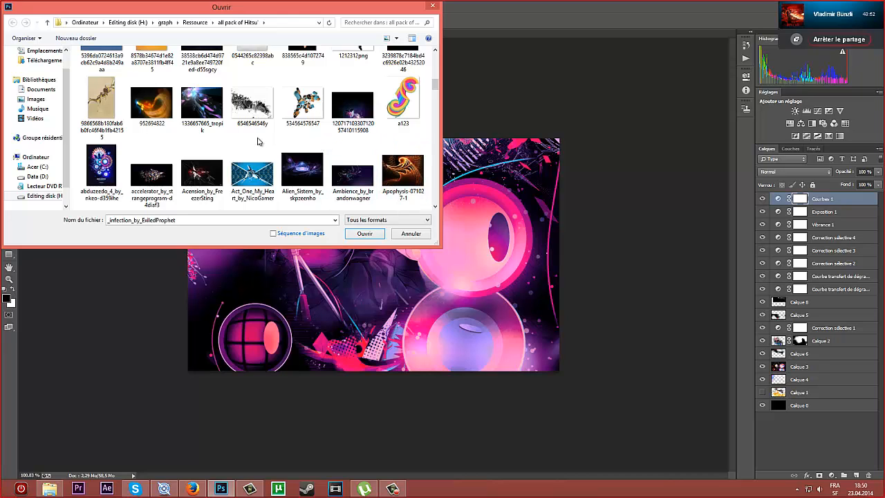
pyautogui.scroll(-1, 253, 141)
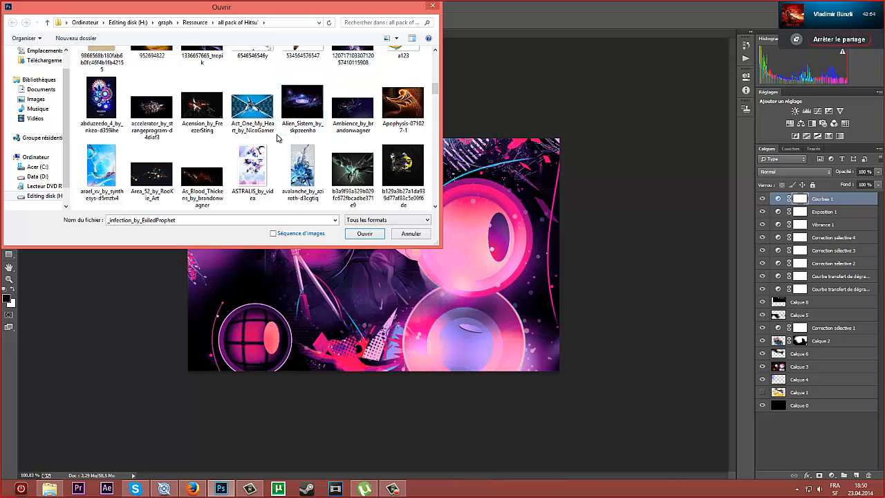
pyautogui.scroll(-1, 346, 142)
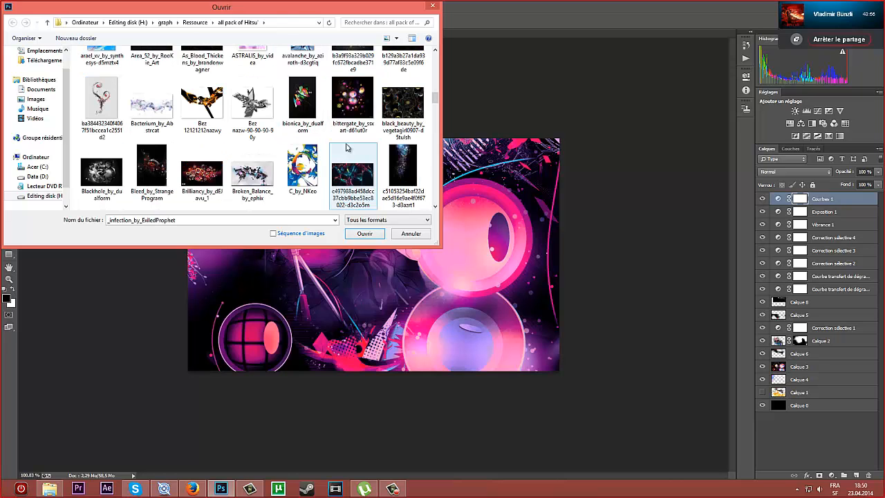
pyautogui.scroll(-4, 351, 135)
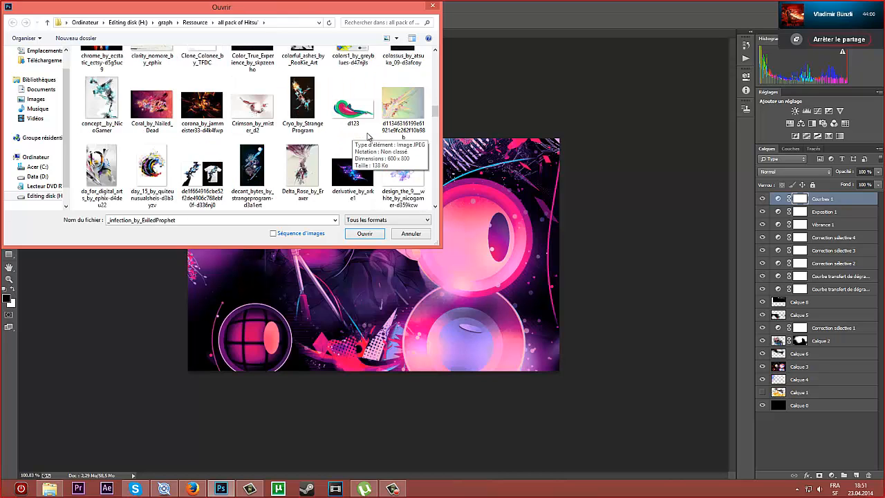
pyautogui.scroll(-1, 368, 136)
pyautogui.scroll(-1, 358, 145)
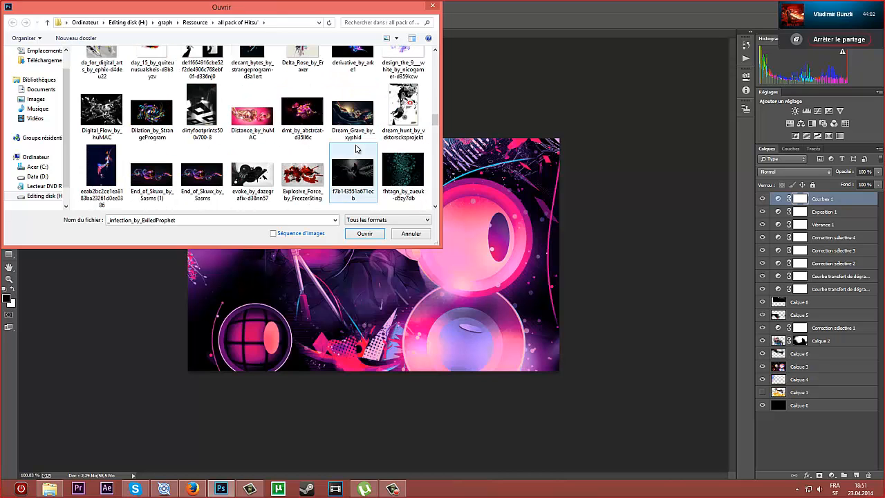
pyautogui.scroll(-2, 349, 146)
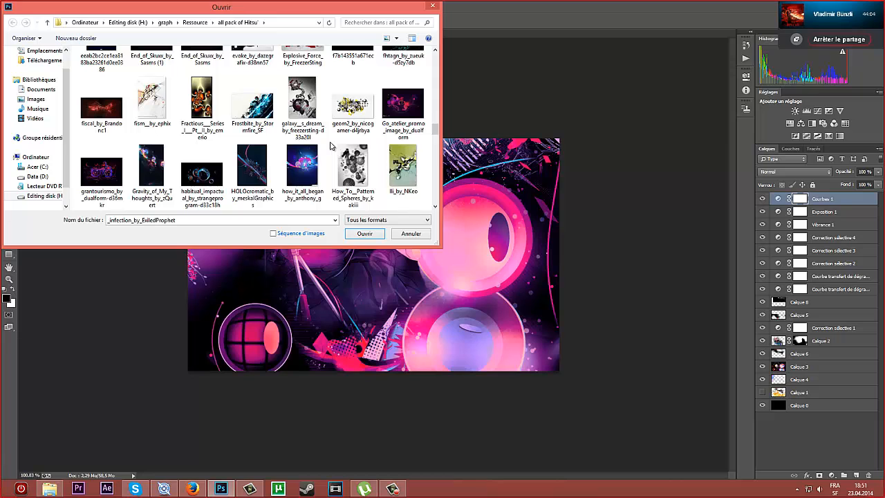
pyautogui.scroll(-1, 331, 146)
pyautogui.scroll(-2, 330, 145)
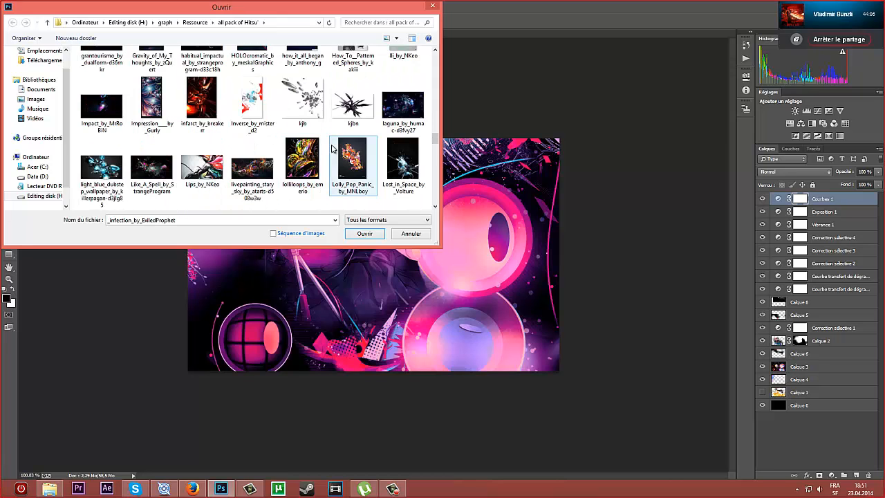
pyautogui.scroll(-1, 329, 147)
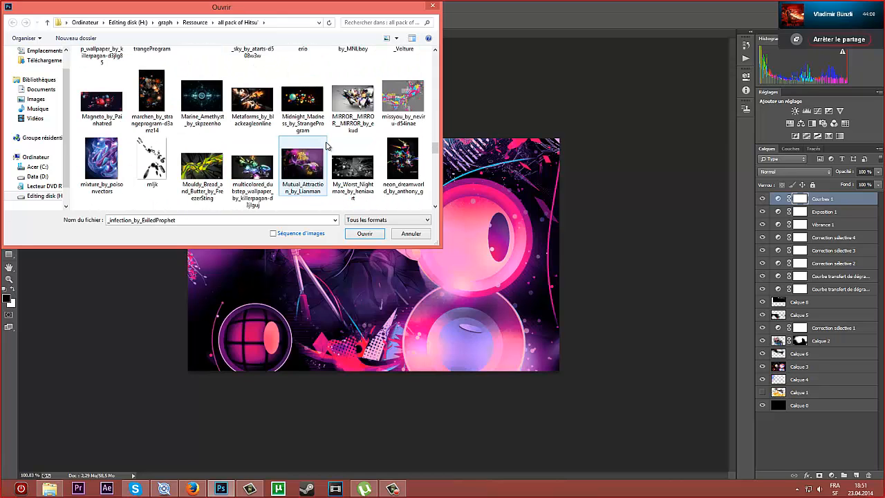
pyautogui.scroll(-2, 328, 145)
pyautogui.scroll(-2, 328, 145)
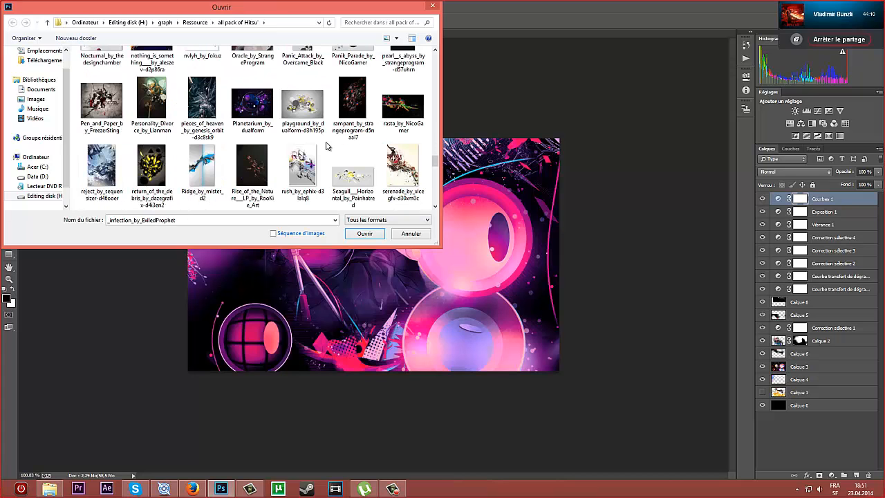
pyautogui.scroll(-4, 328, 146)
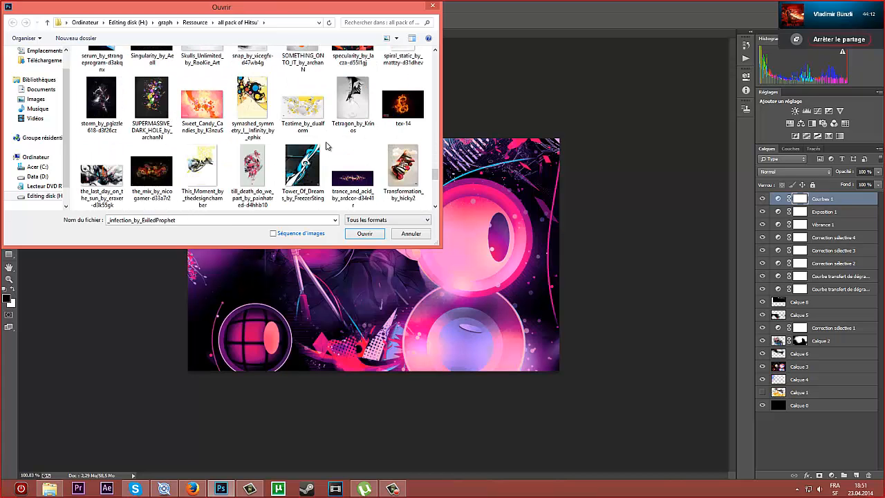
pyautogui.scroll(-5, 327, 144)
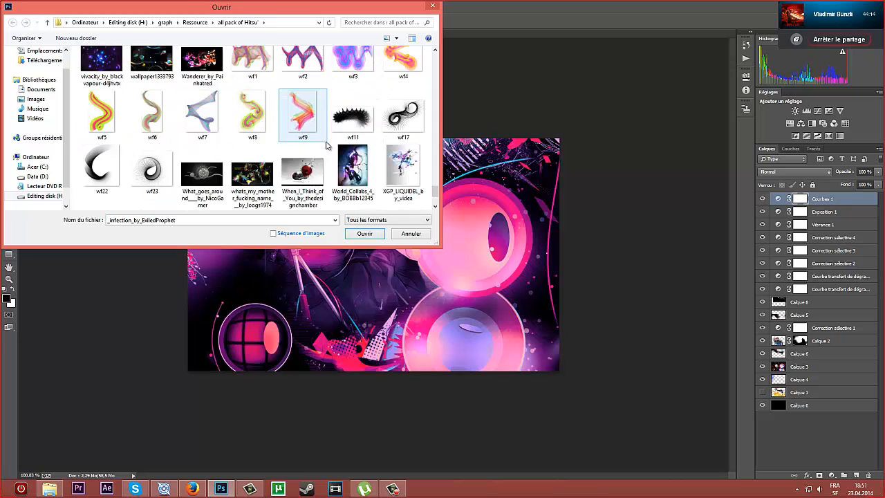
# - Look through the images in the Pack folder inside Ressource for suitable resources
pyautogui.press('BackSpace')
pyautogui.doubleClick(201, 135)
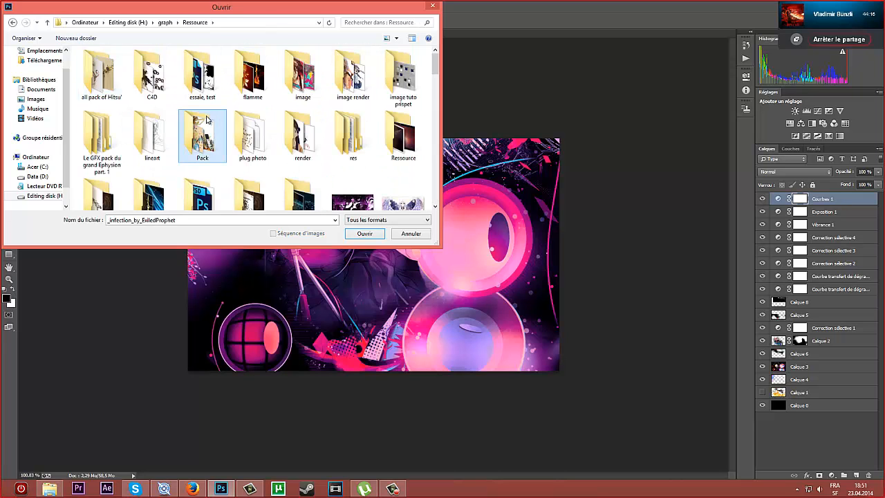
pyautogui.scroll(-5, 228, 117)
pyautogui.scroll(-15, 232, 114)
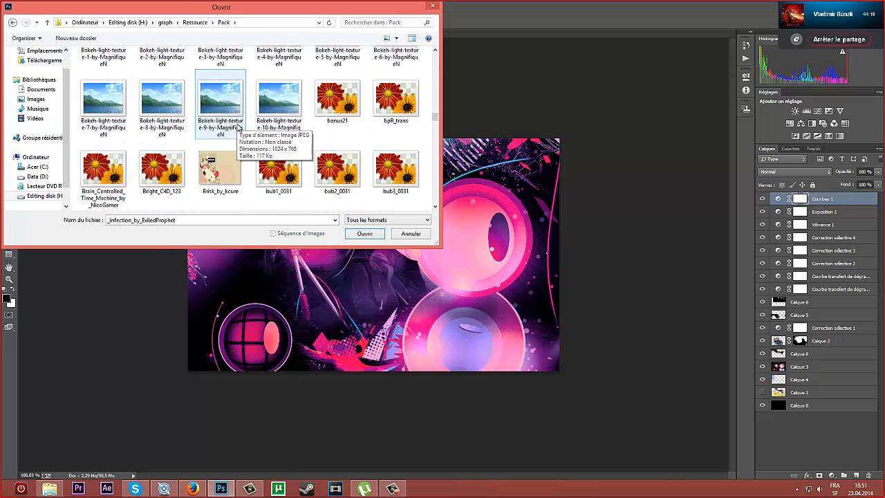
pyautogui.scroll(-10, 387, 162)
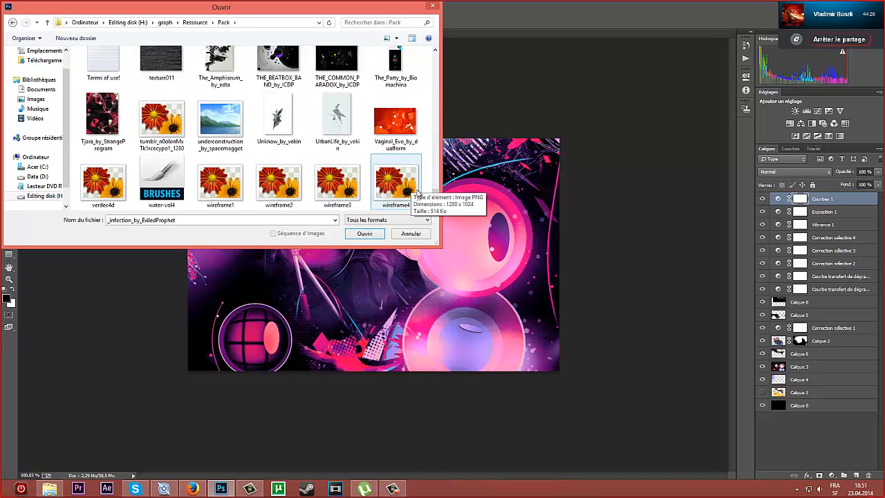
pyautogui.scroll(2, 310, 184)
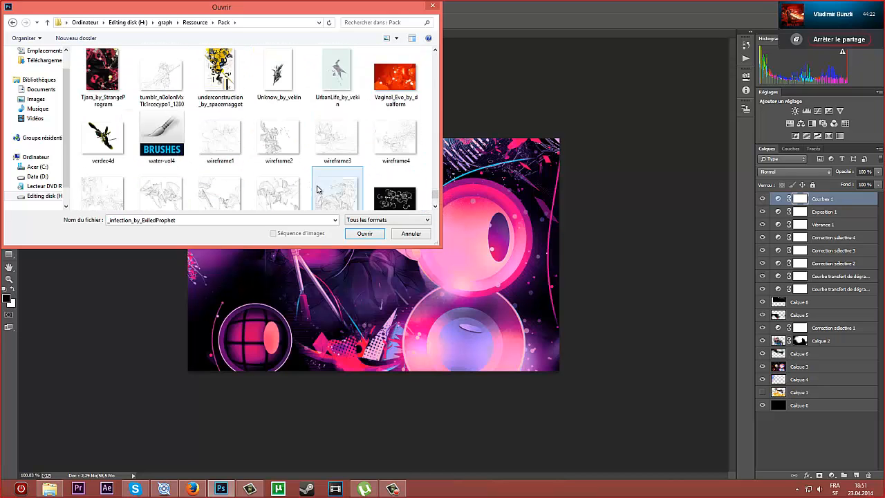
pyautogui.scroll(3, 310, 185)
pyautogui.scroll(3, 307, 190)
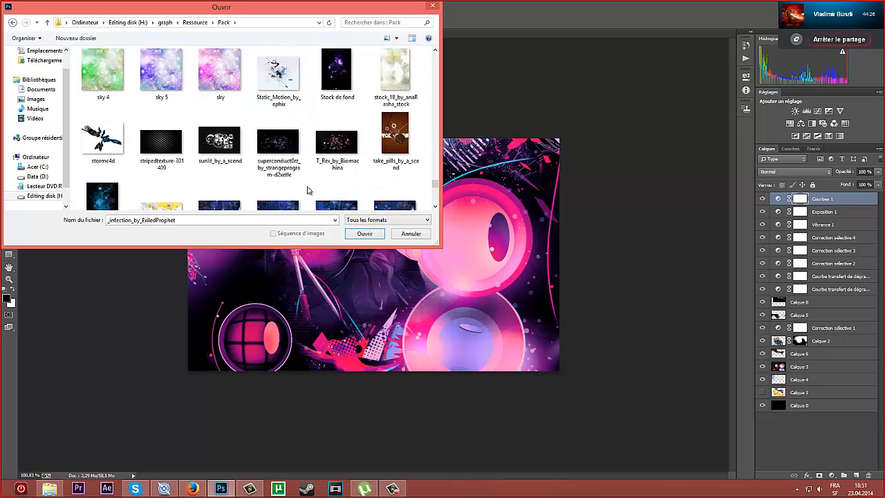
pyautogui.scroll(4, 308, 190)
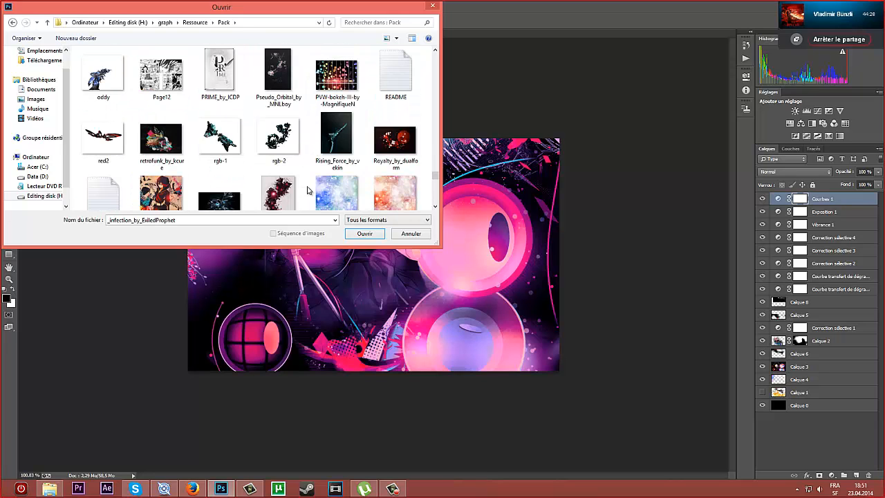
pyautogui.scroll(1, 307, 190)
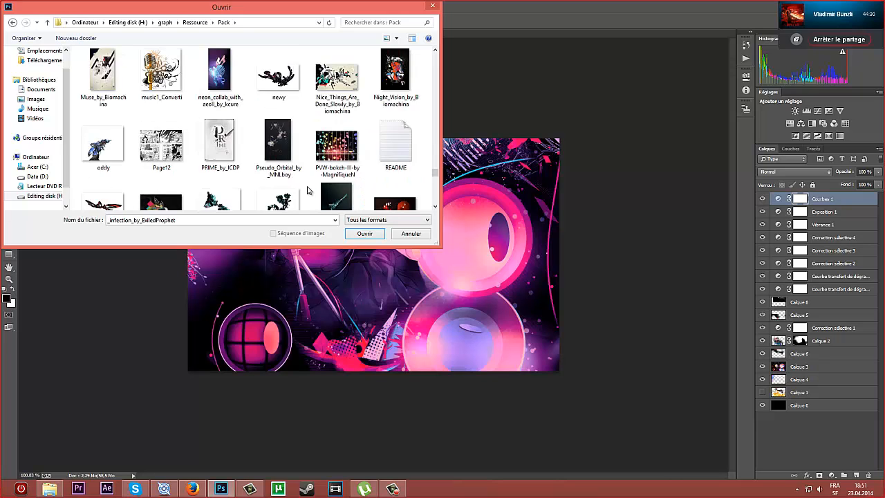
pyautogui.scroll(2, 308, 190)
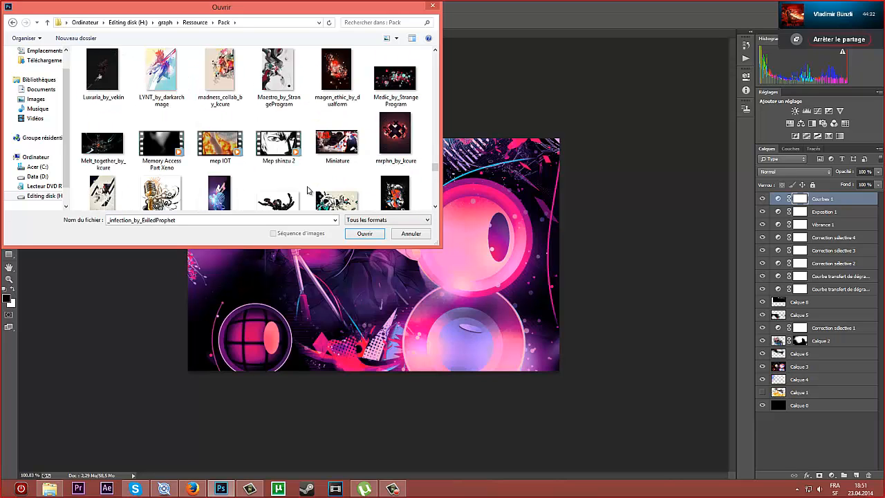
pyautogui.scroll(1, 307, 191)
pyautogui.scroll(1, 308, 190)
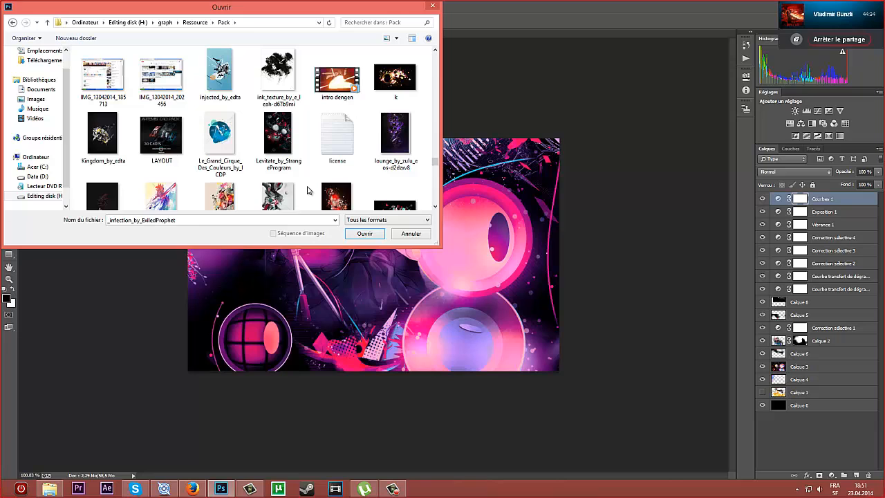
pyautogui.scroll(1, 308, 191)
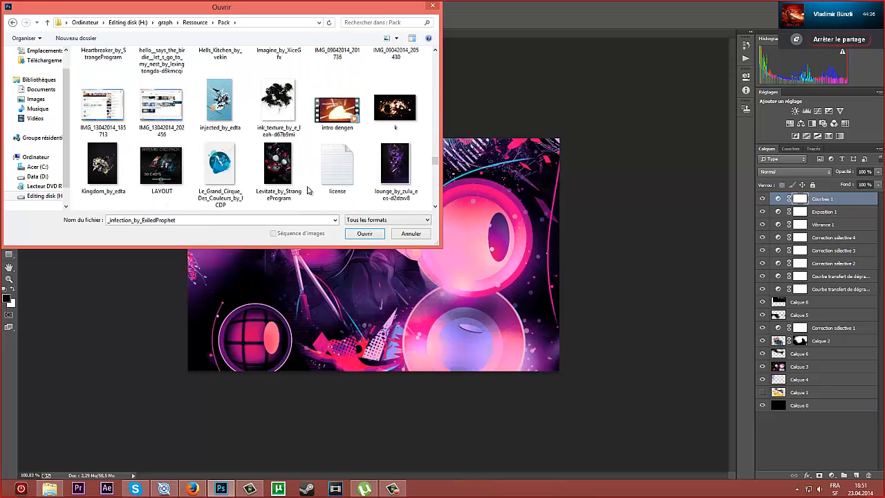
pyautogui.scroll(1, 308, 190)
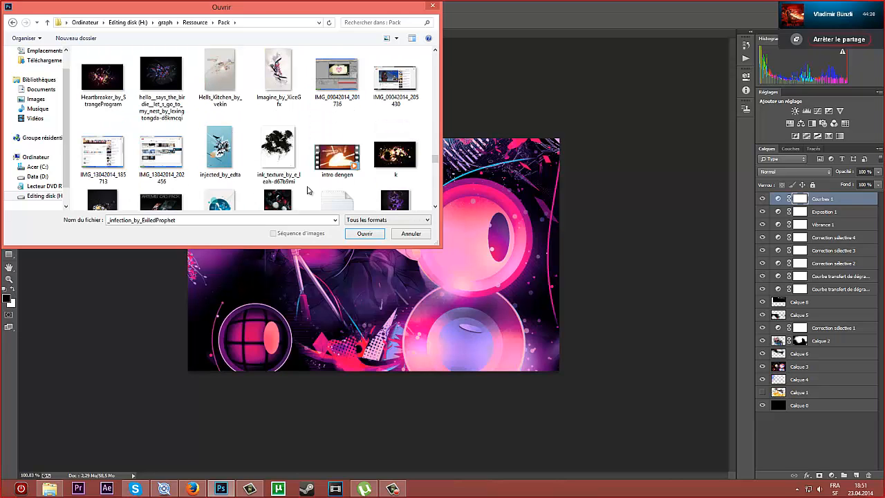
pyautogui.scroll(1, 307, 190)
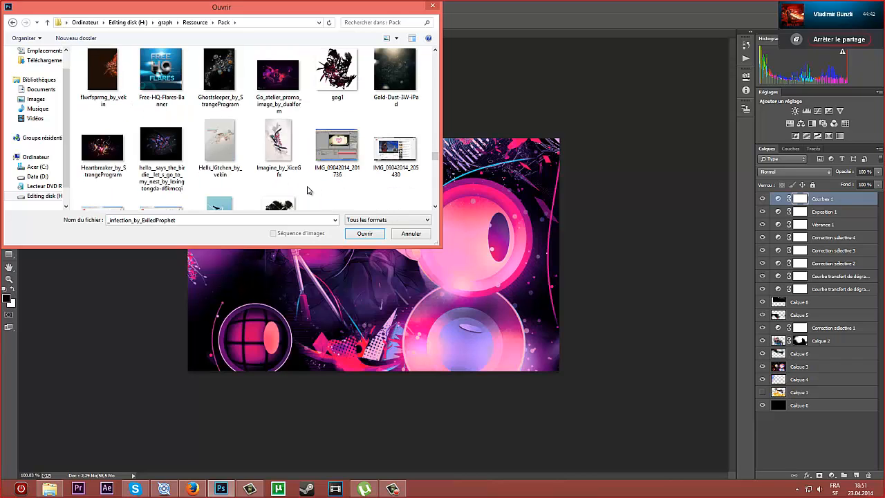
pyautogui.scroll(1, 308, 190)
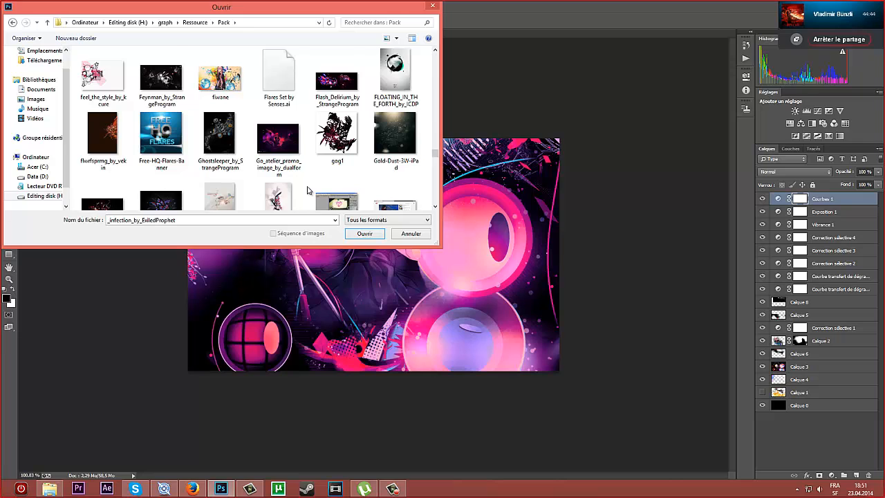
pyautogui.scroll(1, 308, 190)
pyautogui.scroll(1, 308, 190)
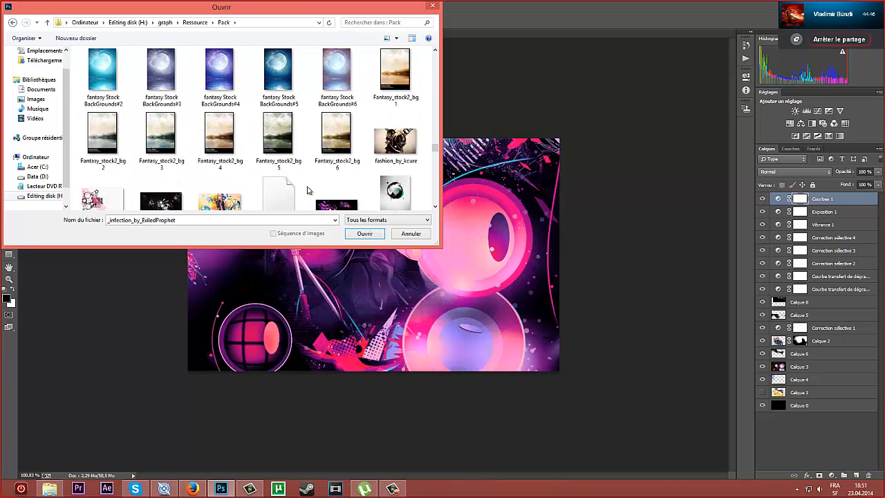
pyautogui.scroll(-1, 307, 190)
pyautogui.scroll(10, 308, 190)
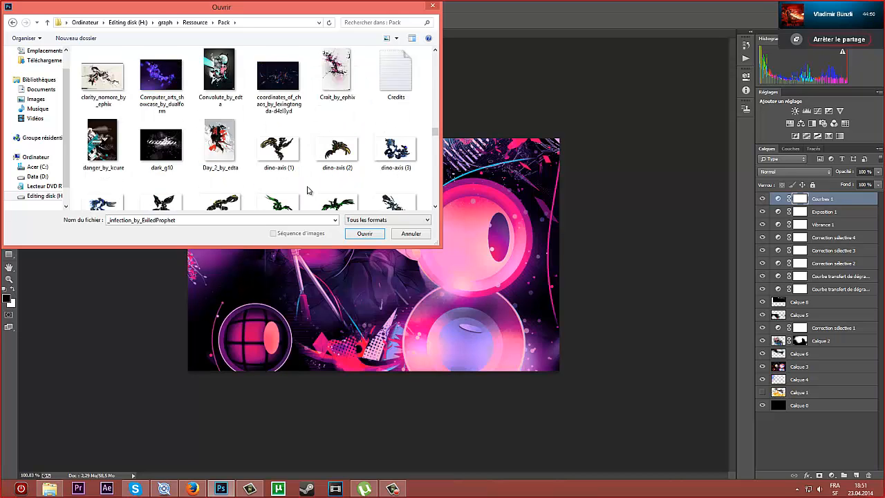
pyautogui.scroll(5, 308, 190)
pyautogui.scroll(3, 307, 190)
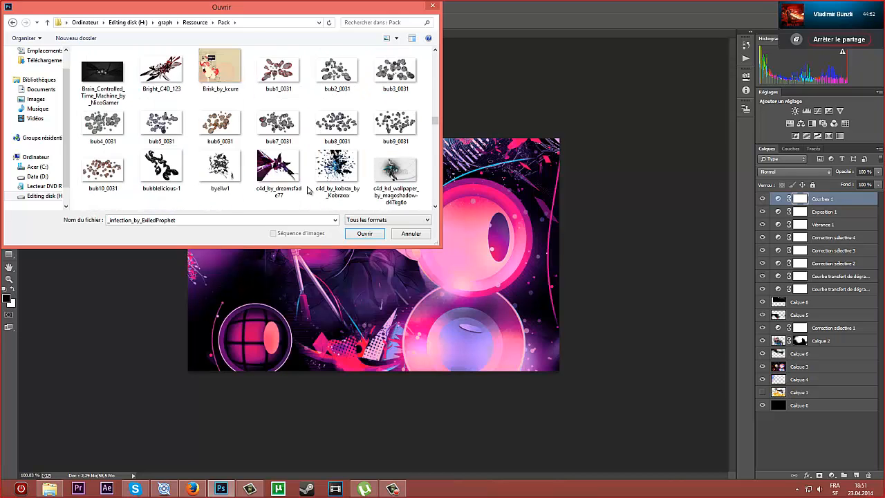
pyautogui.scroll(2, 308, 190)
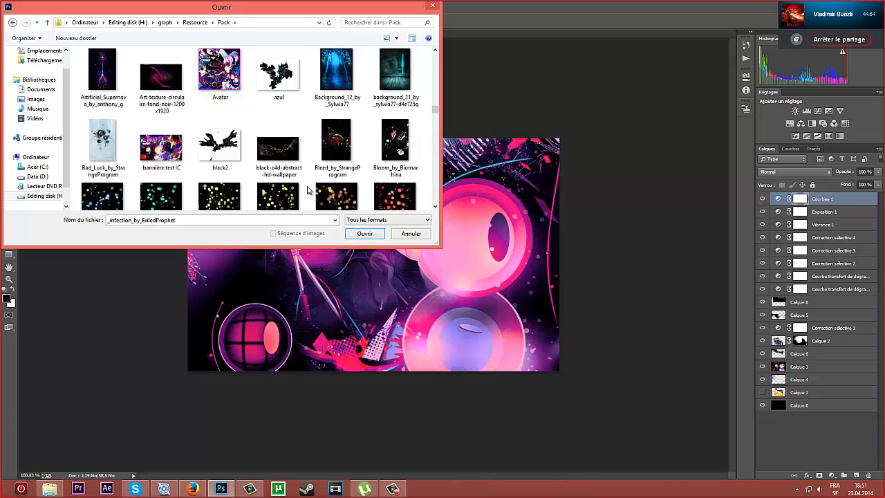
pyautogui.scroll(3, 308, 190)
pyautogui.scroll(-2, 308, 190)
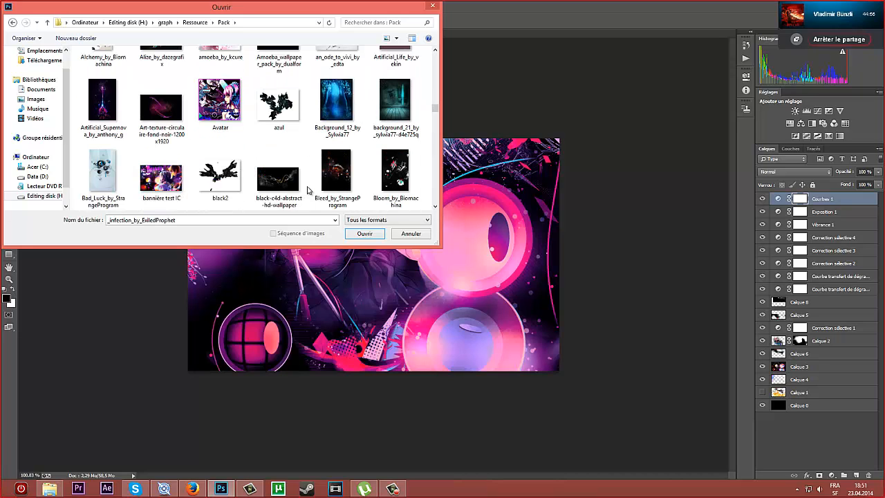
pyautogui.scroll(1, 308, 190)
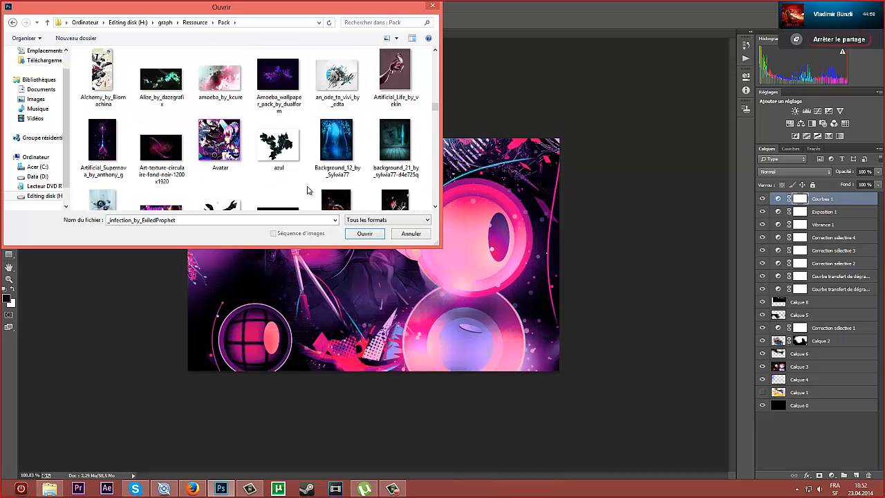
# - Open the Artificial_Supernova and 77460679ec6c19c622f9d155db34501fe53 images together from the Pack folder and view each one
pyautogui.click(94, 162)
pyautogui.scroll(2, 325, 155)
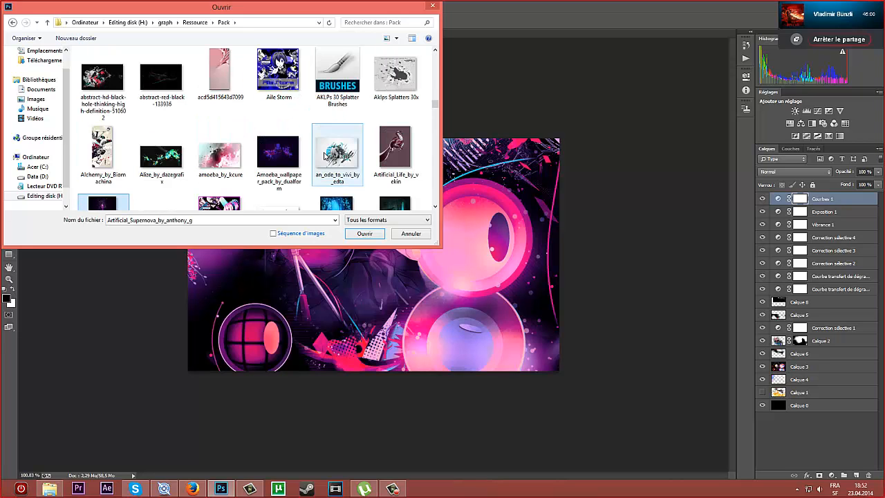
pyautogui.scroll(4, 318, 158)
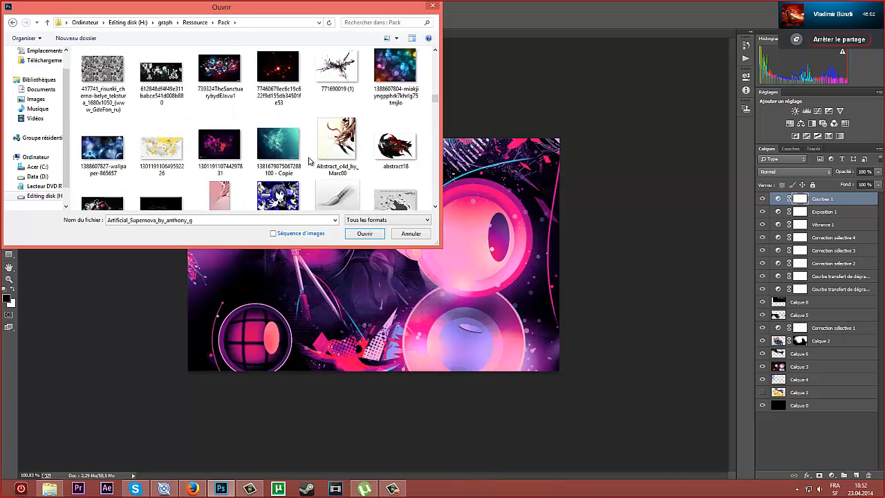
pyautogui.keyDown('ctrl'); pyautogui.click(276, 76); pyautogui.keyUp('ctrl')
pyautogui.scroll(1, 309, 127)
pyautogui.scroll(3, 309, 127)
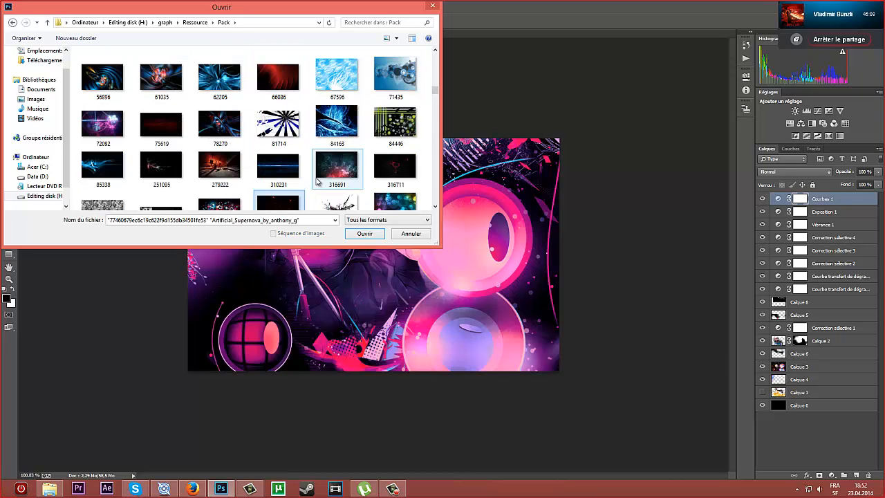
pyautogui.scroll(1, 311, 182)
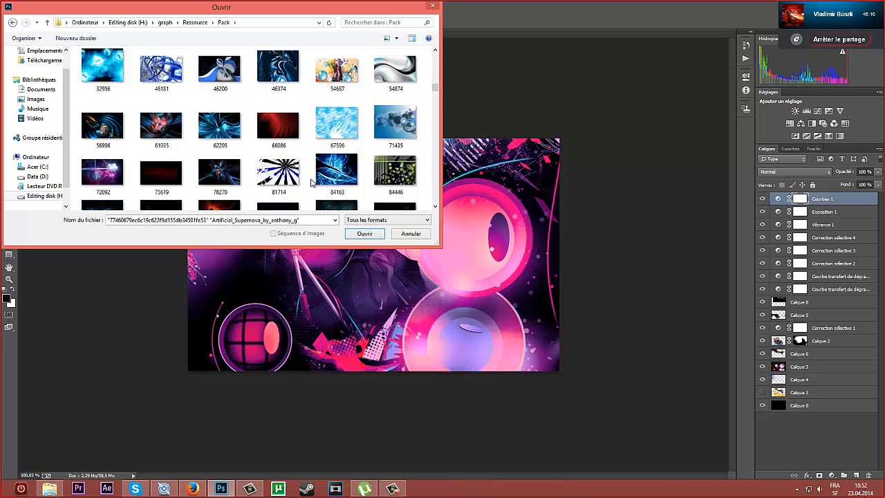
pyautogui.scroll(5, 311, 183)
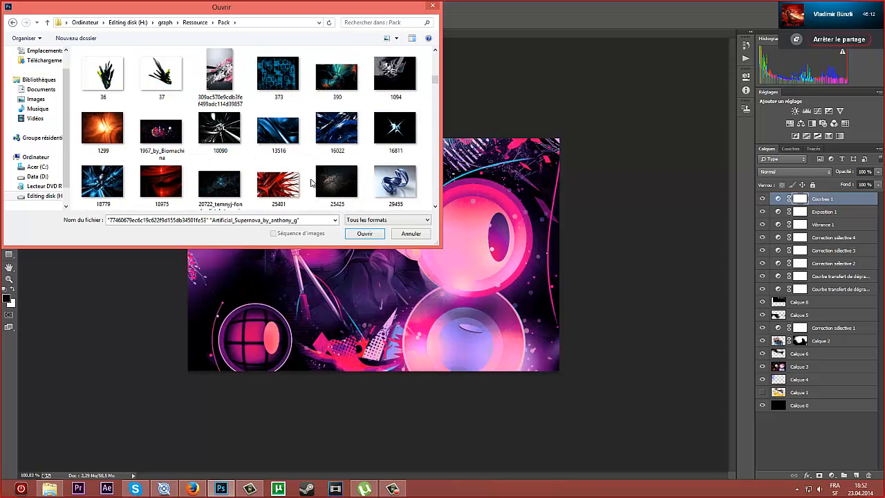
pyautogui.scroll(4, 311, 182)
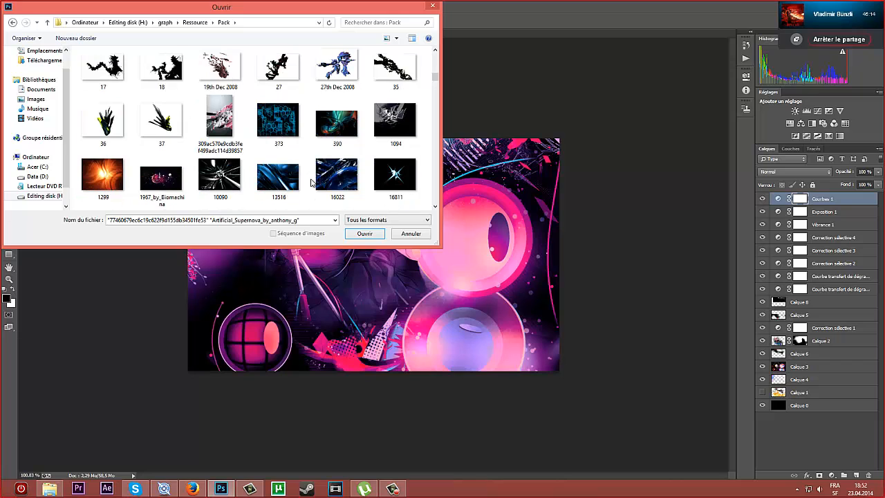
pyautogui.scroll(1, 311, 183)
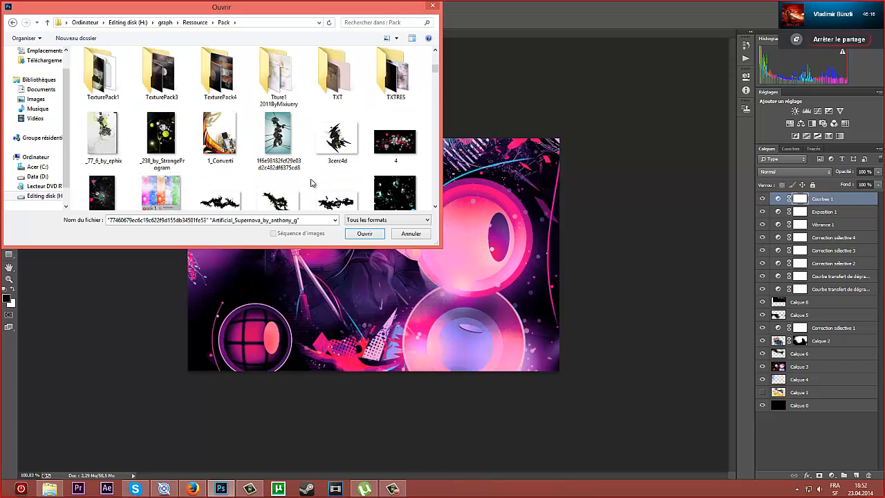
pyautogui.scroll(3, 311, 183)
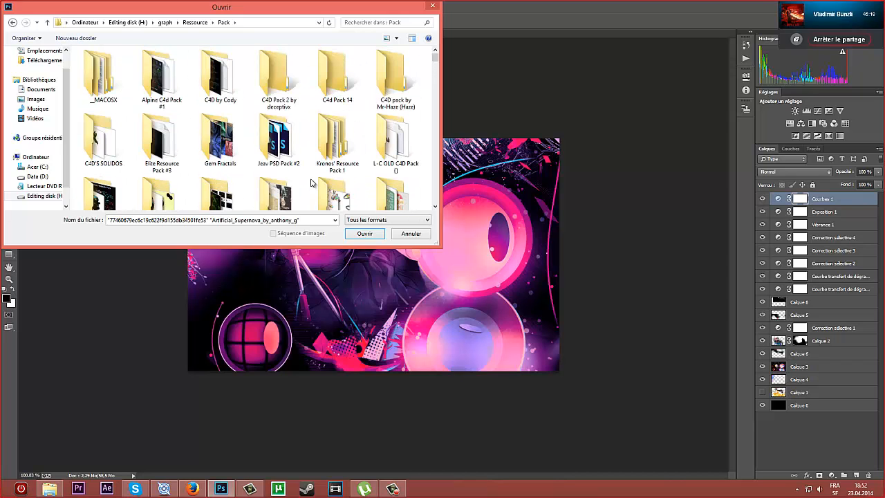
pyautogui.press('Return')
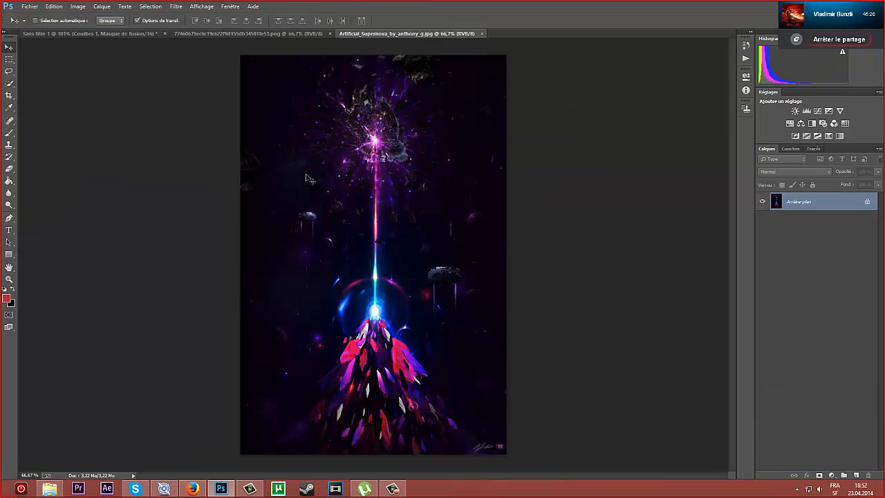
pyautogui.click(295, 34)
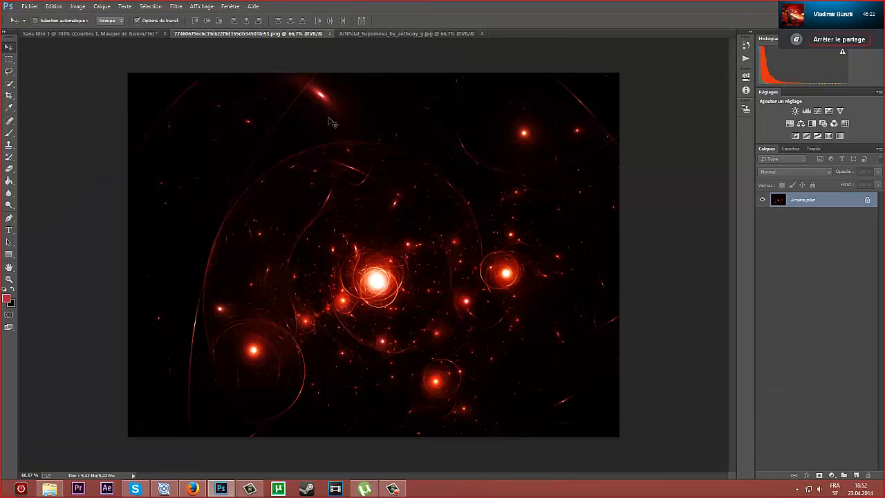
pyautogui.click(383, 34)
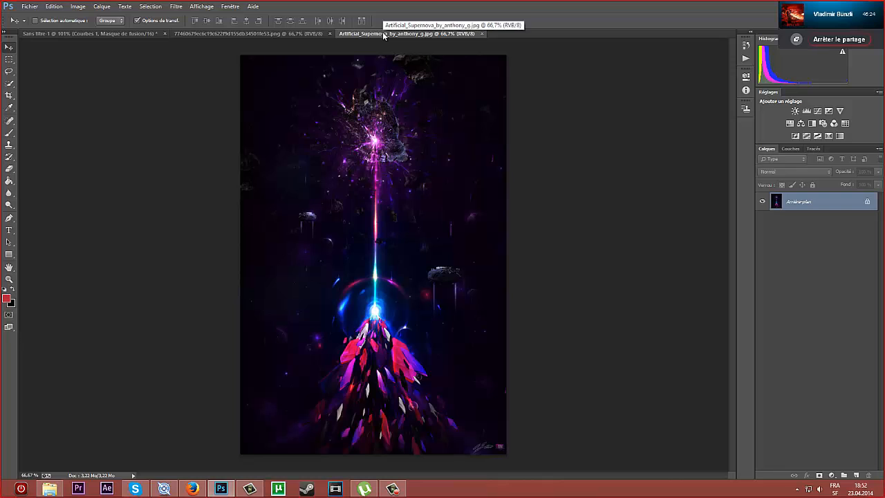
# - Look through the essaie folder inside graph and open the layered file test 5 réglage.psd
pyautogui.hotkey('ctrl', 'o')
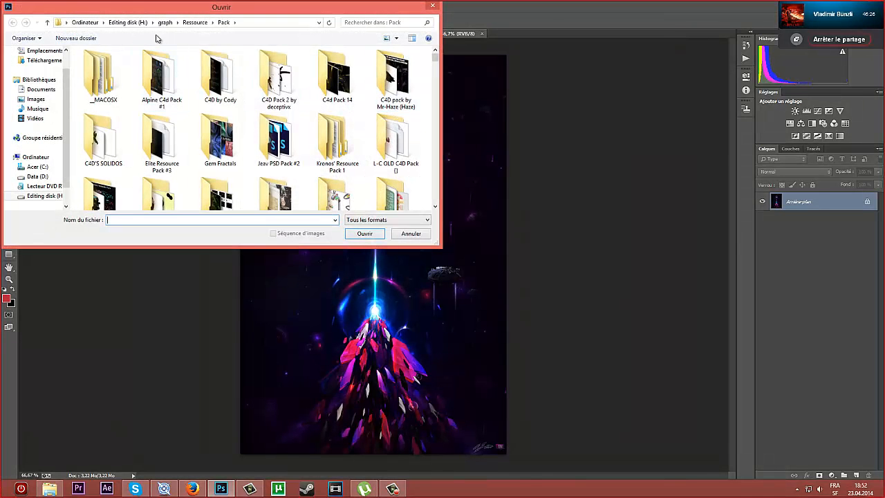
pyautogui.click(166, 23)
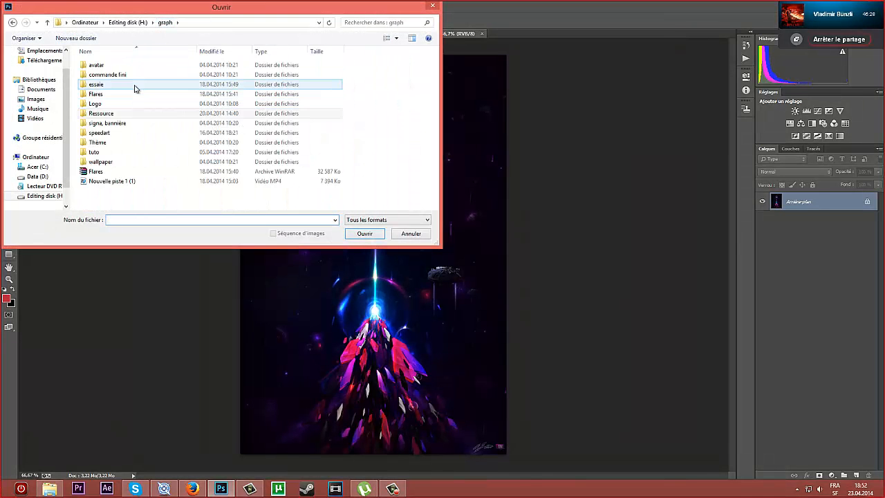
pyautogui.doubleClick(135, 88)
pyautogui.scroll(-2, 292, 139)
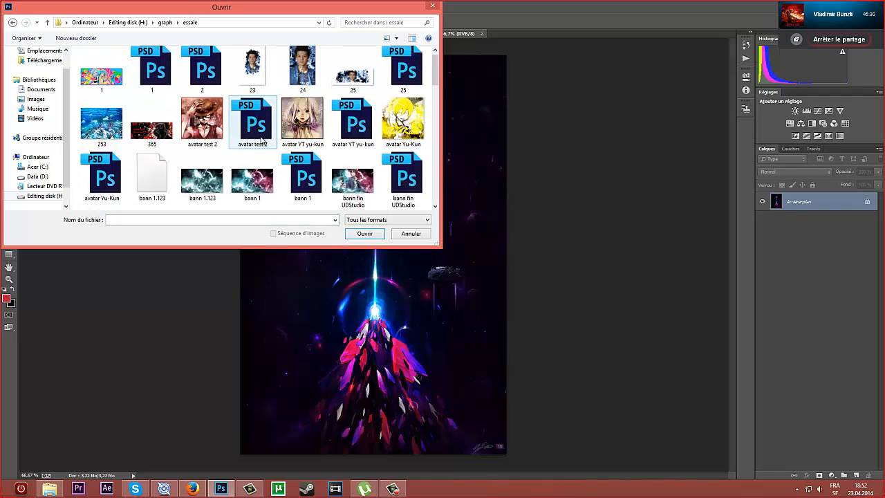
pyautogui.scroll(-1, 352, 136)
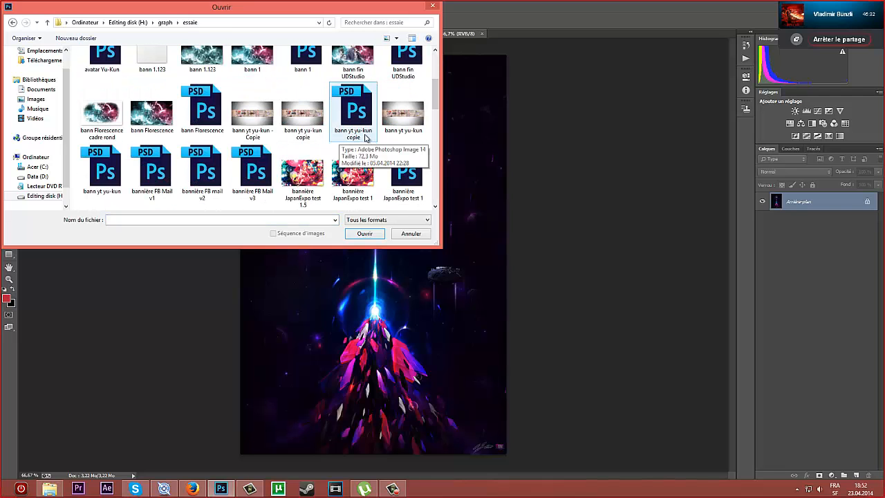
pyautogui.scroll(-1, 367, 137)
pyautogui.scroll(-2, 405, 134)
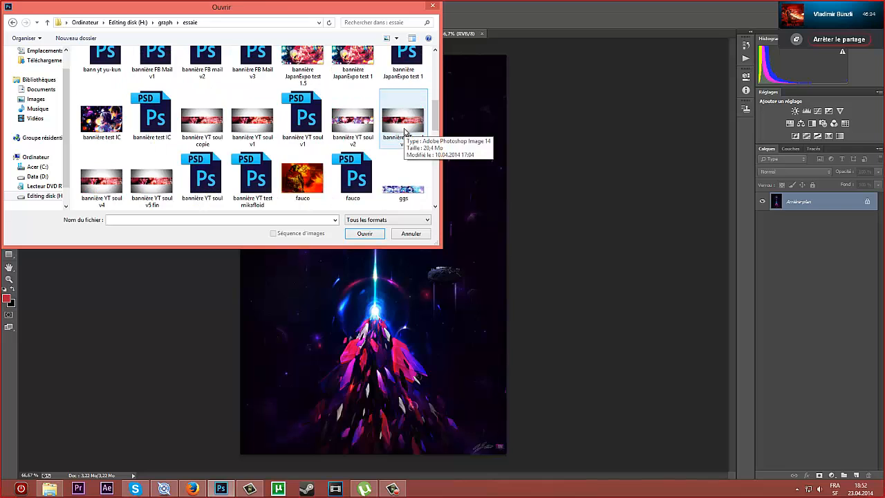
pyautogui.scroll(-5, 405, 134)
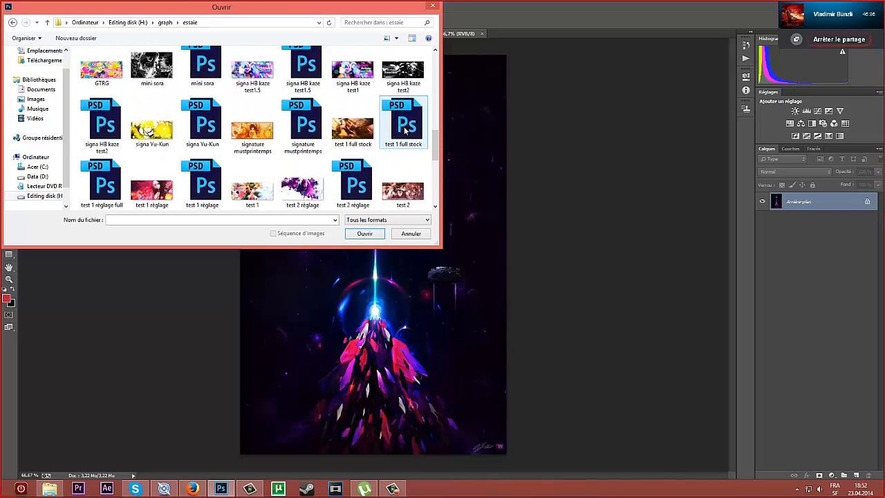
pyautogui.scroll(-1, 388, 129)
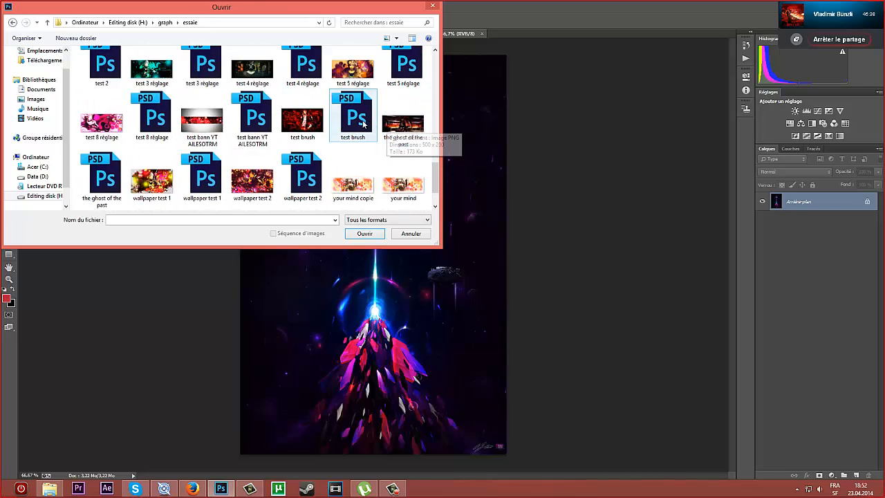
pyautogui.scroll(-1, 287, 133)
pyautogui.scroll(1, 287, 133)
pyautogui.scroll(1, 287, 133)
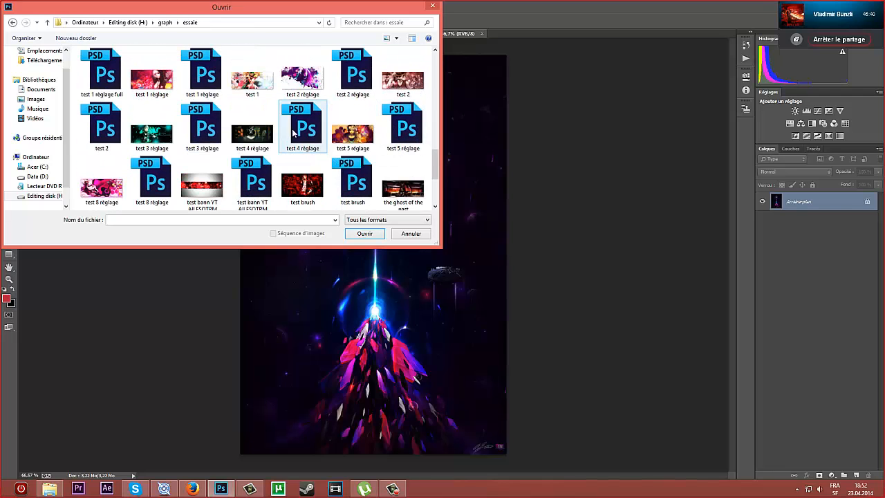
pyautogui.doubleClick(403, 129)
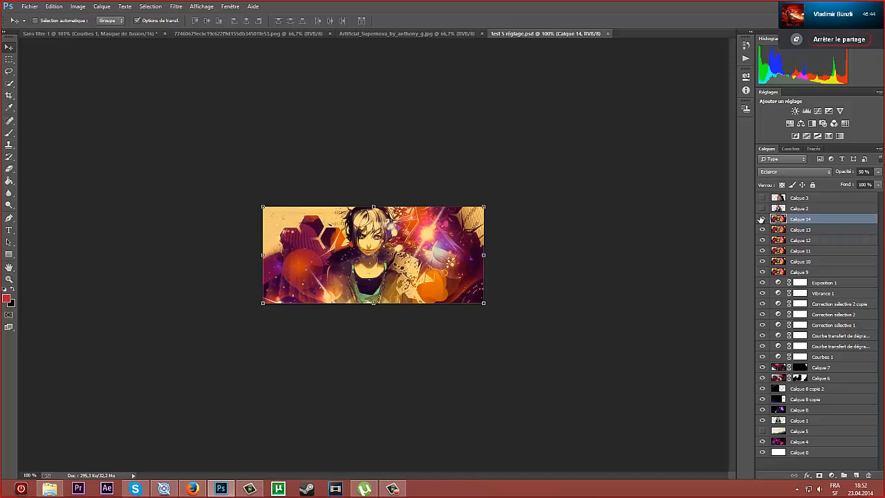
# - Hide Calque 14, 13 and 12 in test 5 réglage, and copy its Calque 8 light-effect layer into the Sans titre-1 composition
pyautogui.moveTo(762, 219); pyautogui.dragTo(762, 242)
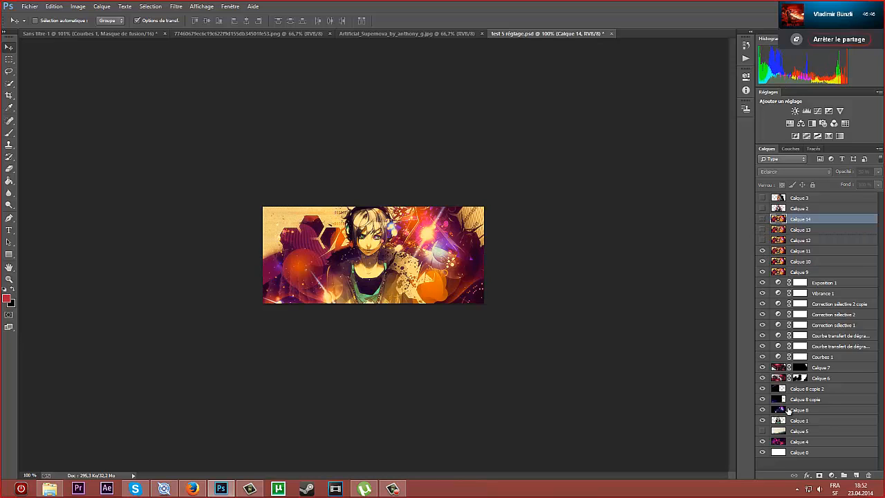
pyautogui.click(789, 410)
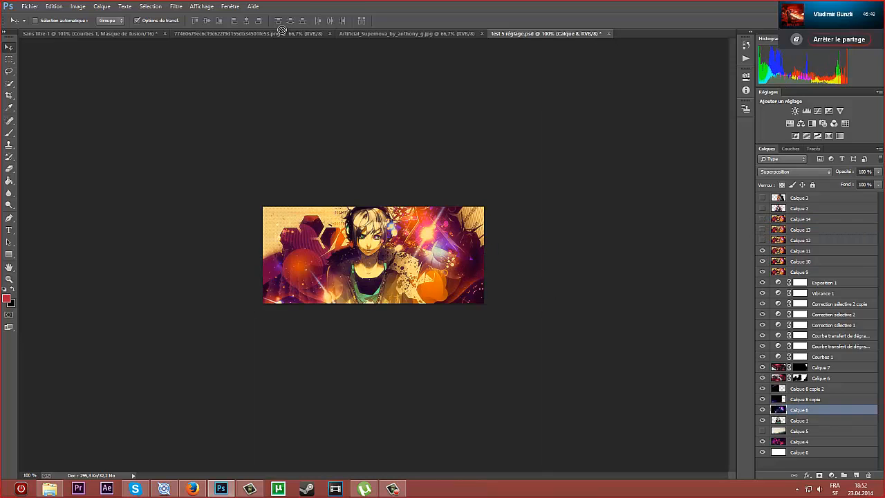
pyautogui.moveTo(222, 33); pyautogui.dragTo(467, 214)
pyautogui.click(419, 183)
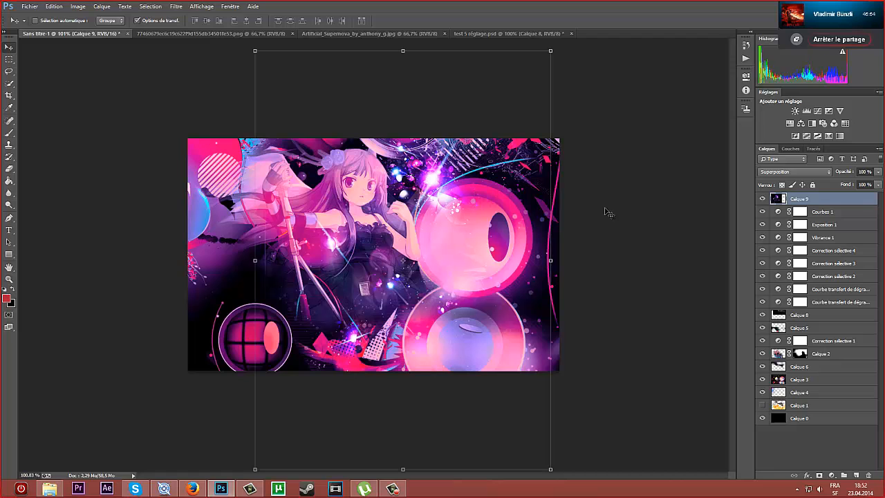
# - Try the imported light layer below and above the gradient maps, shifted toward the artwork's lower left, and delete it
pyautogui.moveTo(814, 199); pyautogui.dragTo(822, 311)
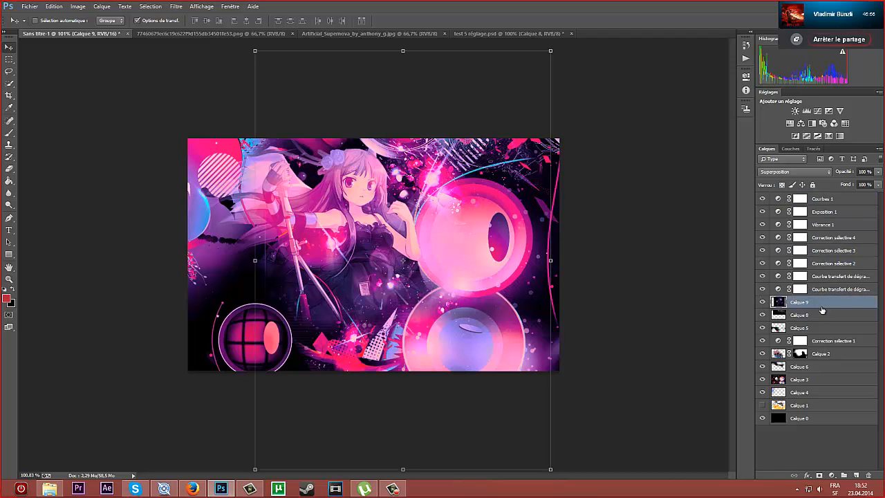
pyautogui.moveTo(492, 255); pyautogui.dragTo(454, 299)
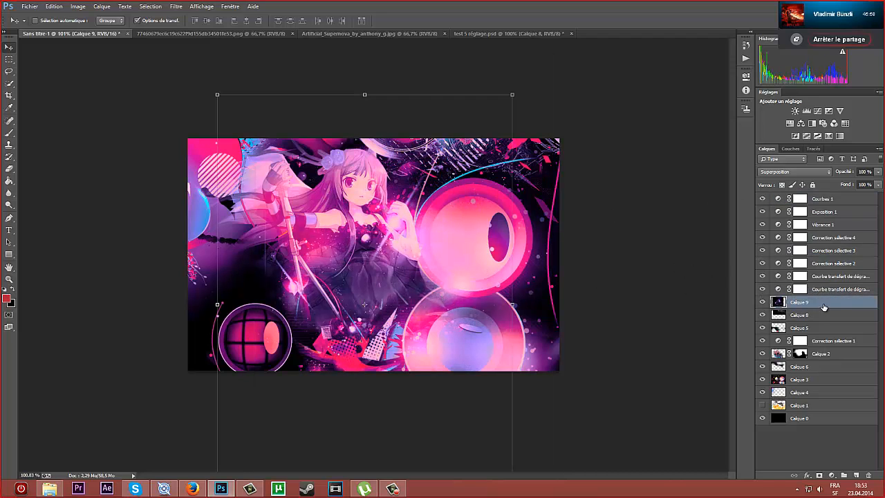
pyautogui.moveTo(824, 306); pyautogui.dragTo(823, 273)
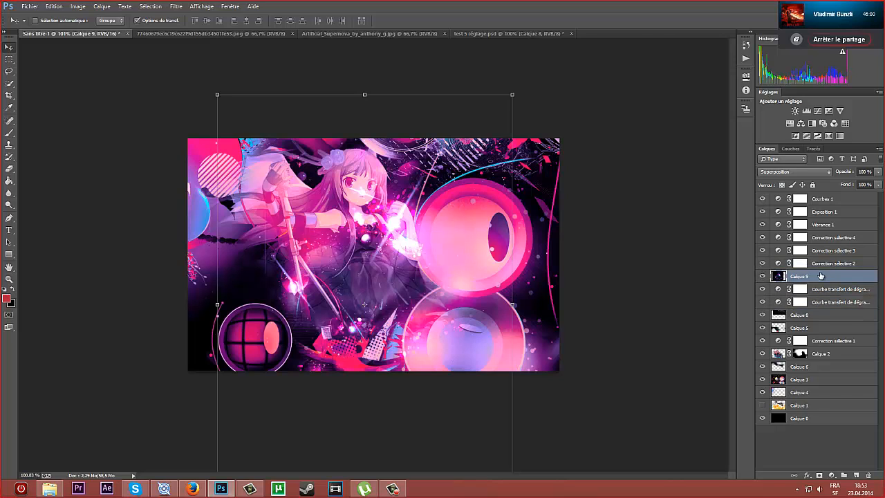
pyautogui.press('Delete')
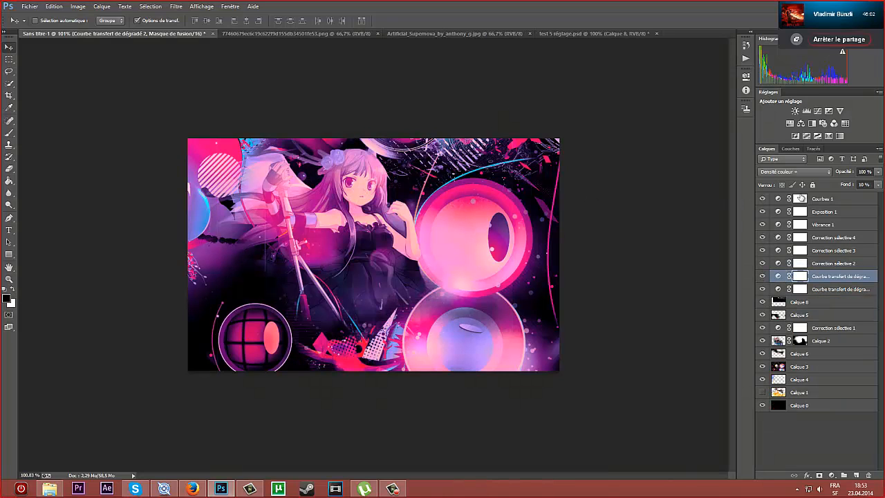
# - Add a new empty layer above the Courbes 1 adjustment layer
pyautogui.click(822, 199)
pyautogui.hotkey('ctrl', 'shift', 'n')
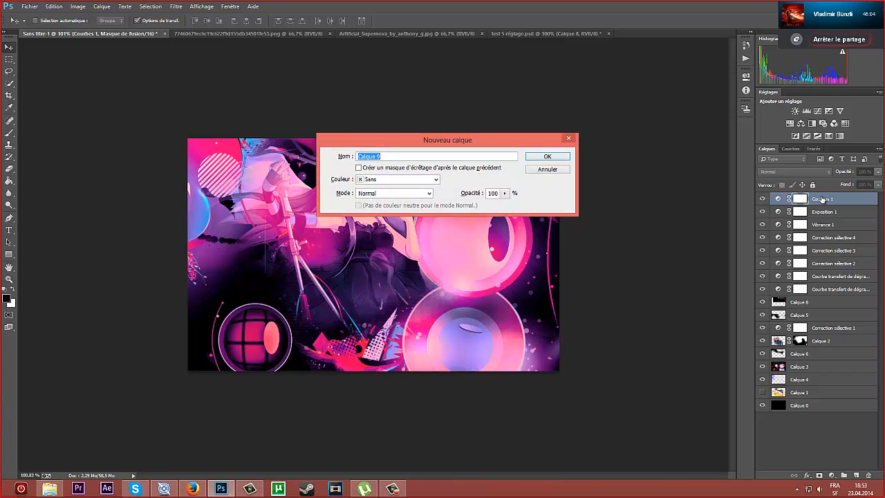
pyautogui.press('Return')
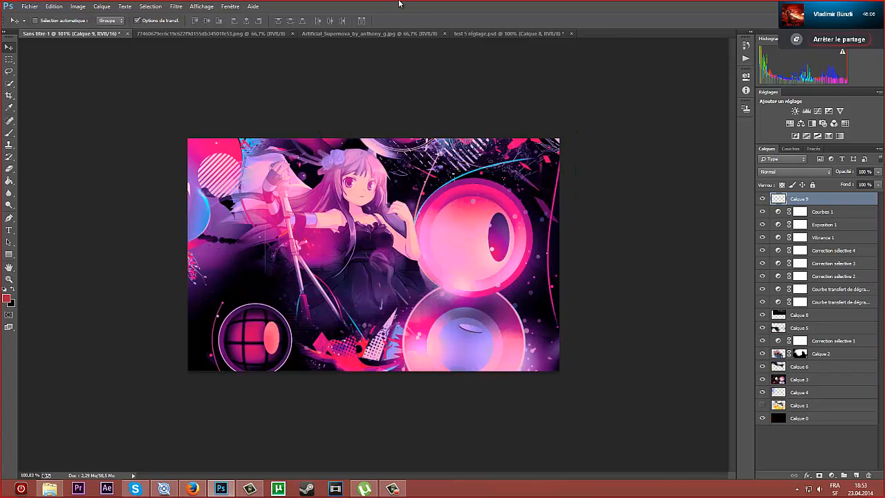
pyautogui.click(61, 6)
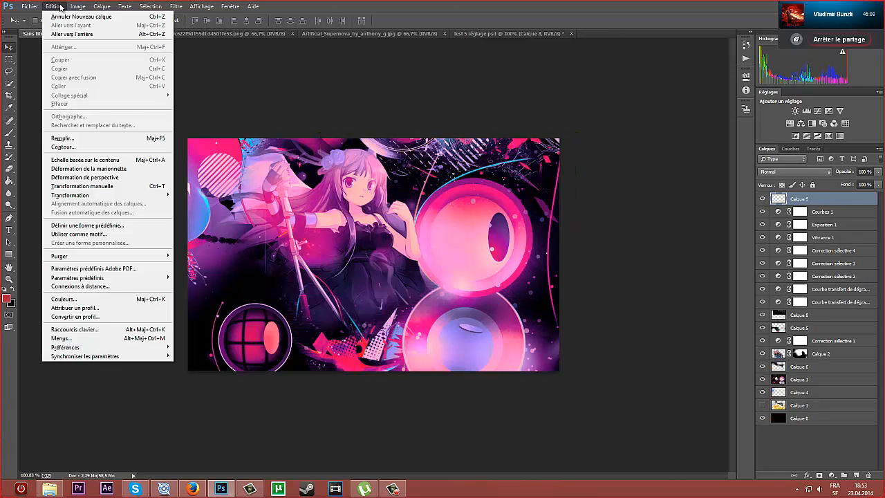
pyautogui.moveTo(25, 7)
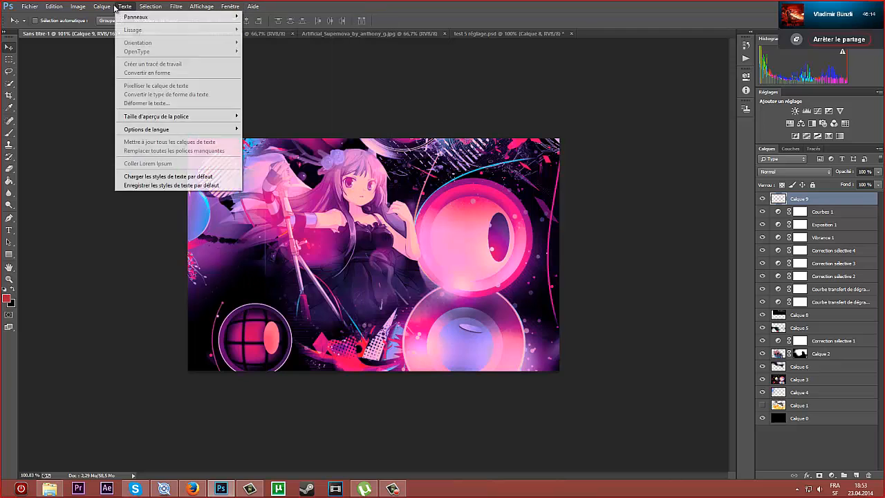
pyautogui.moveTo(104, 6)
pyautogui.moveTo(127, 17)
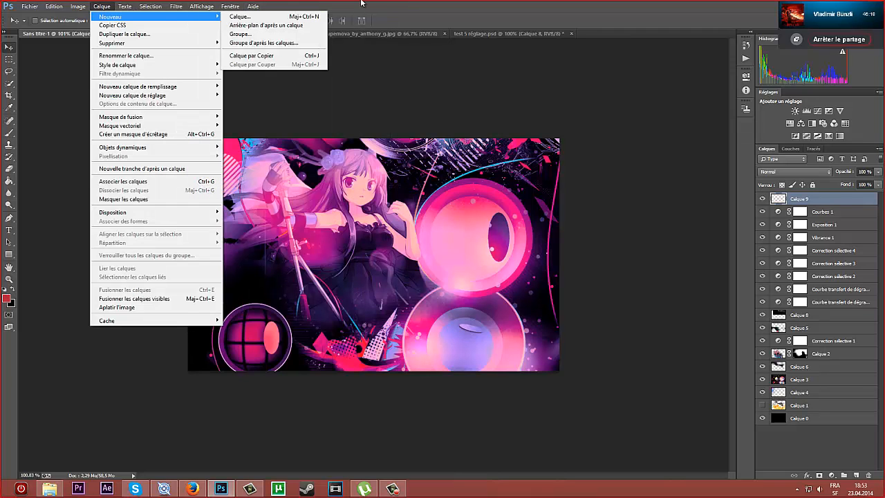
pyautogui.click(391, 6)
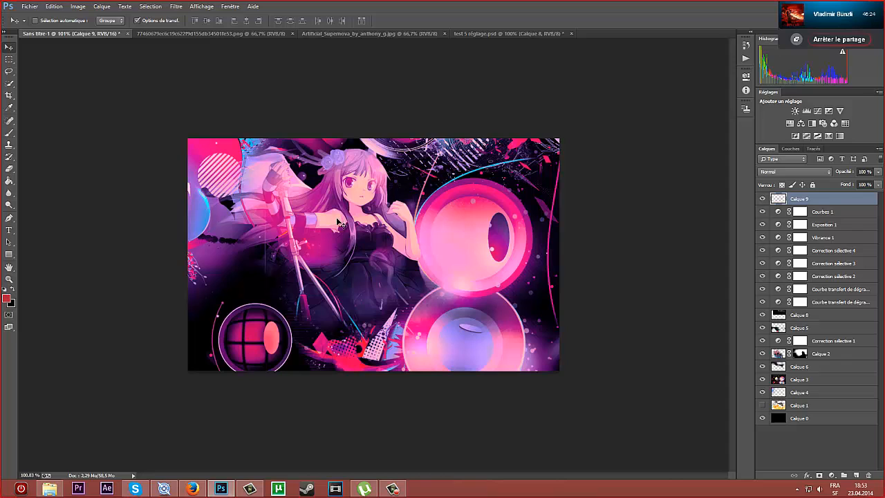
# - Choose the Brush tool with the soft round tip and set its size to 450 px
pyautogui.click(9, 132)
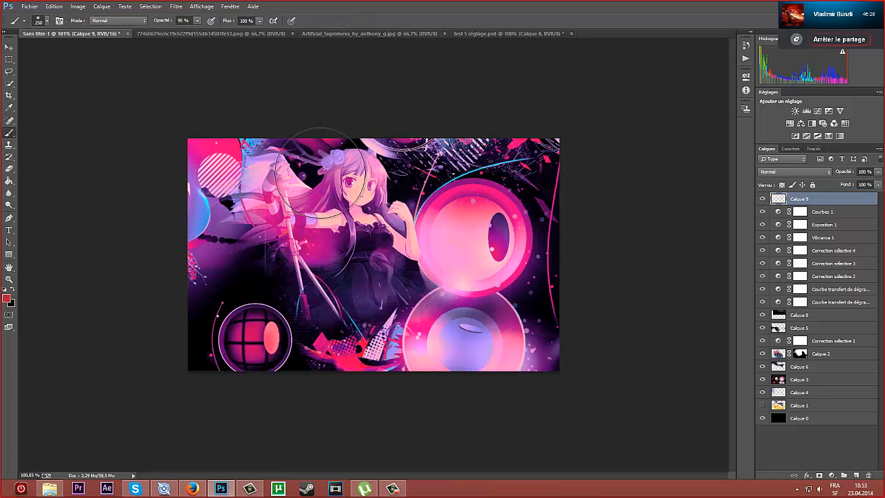
pyautogui.click(46, 21)
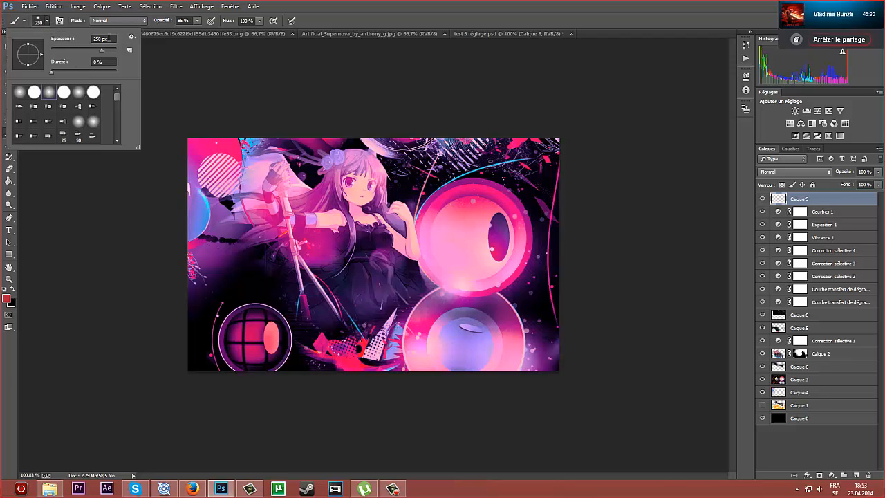
pyautogui.click(109, 38)
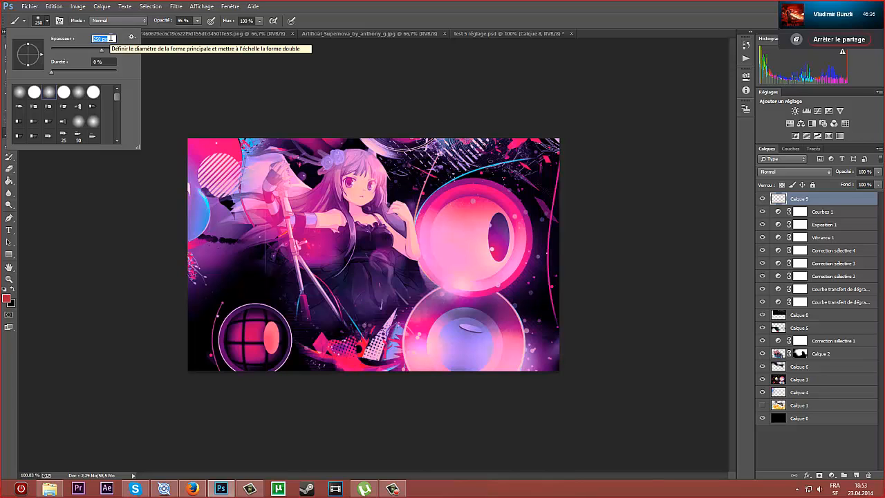
pyautogui.write('450')
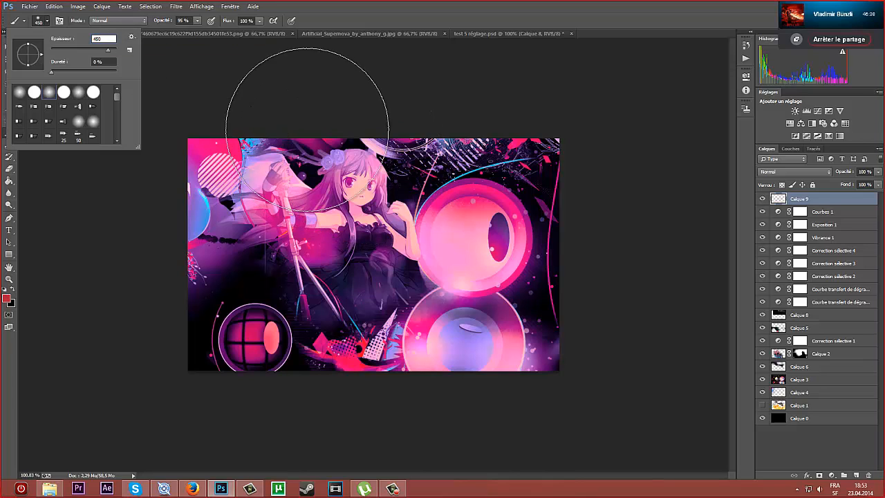
pyautogui.press('Return')
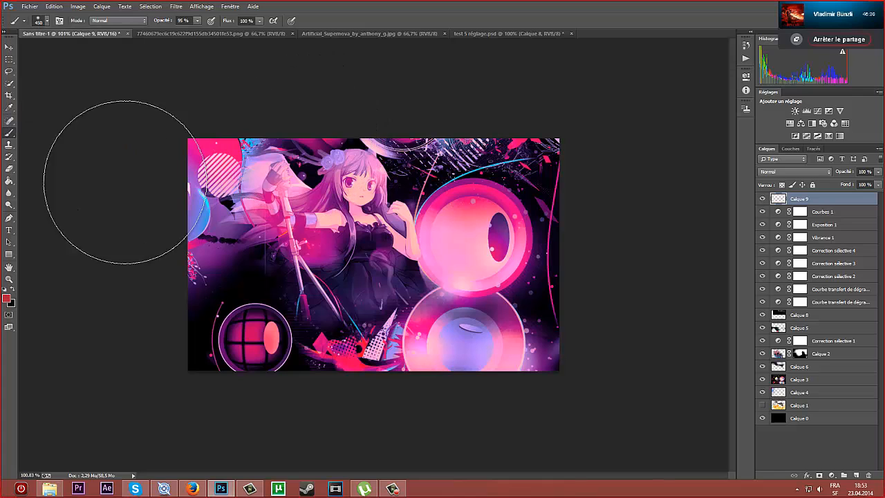
# - Set the foreground colour to bright red and the background colour to be0067, sampled from the grid-patterned sphere
pyautogui.click(6, 298)
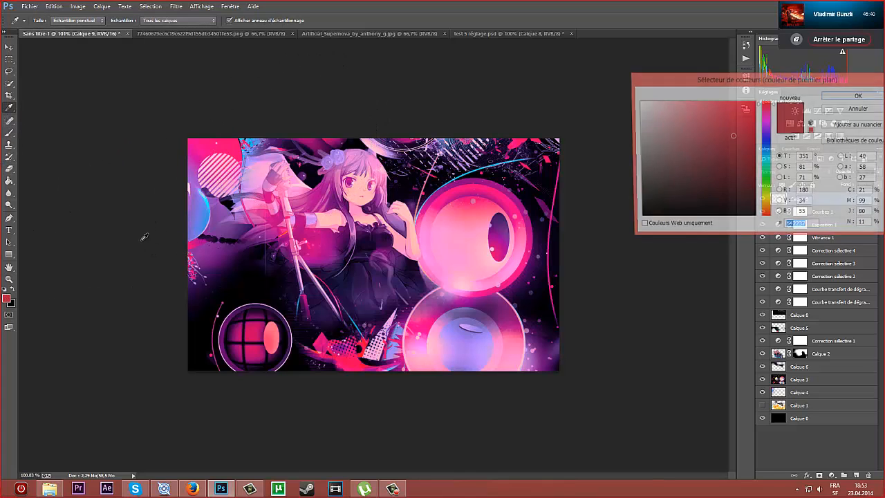
pyautogui.click(843, 95)
pyautogui.click(11, 304)
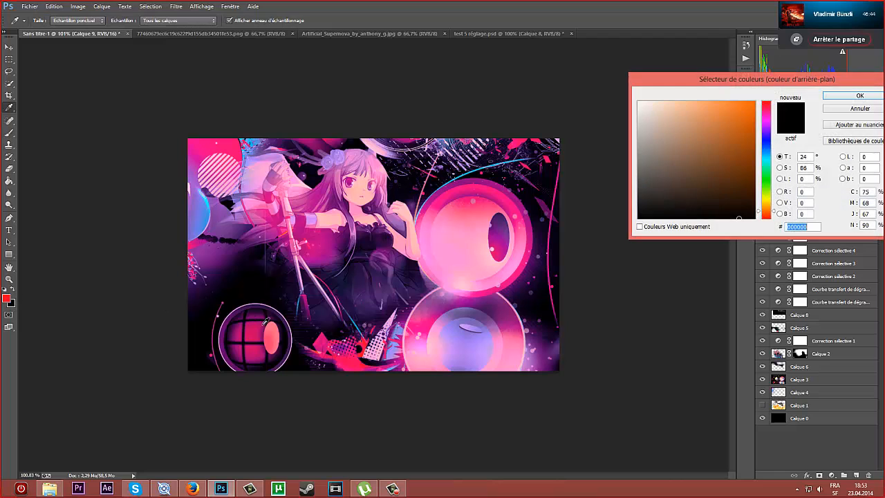
pyautogui.click(259, 323)
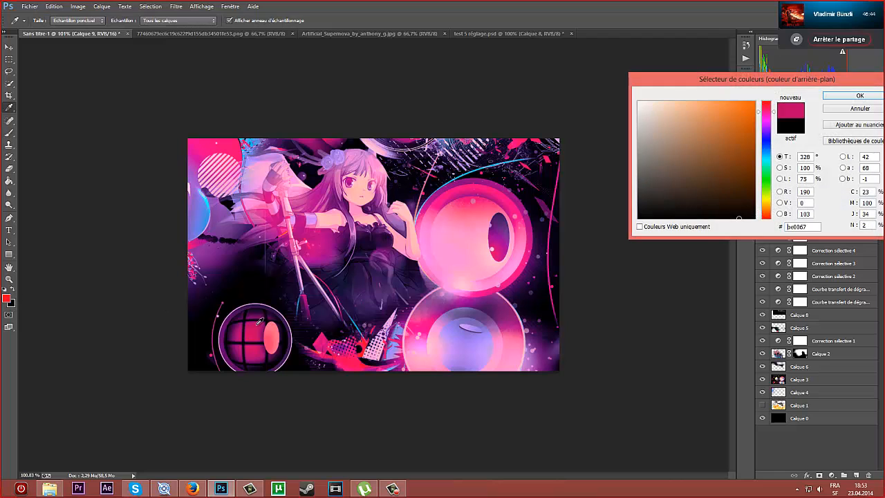
pyautogui.click(845, 95)
# - Paint soft red spots on Calque 9 at the upper-left circles, between the two large spheres and beside the microphone stand, undoing misplaced dabs
pyautogui.press('b')
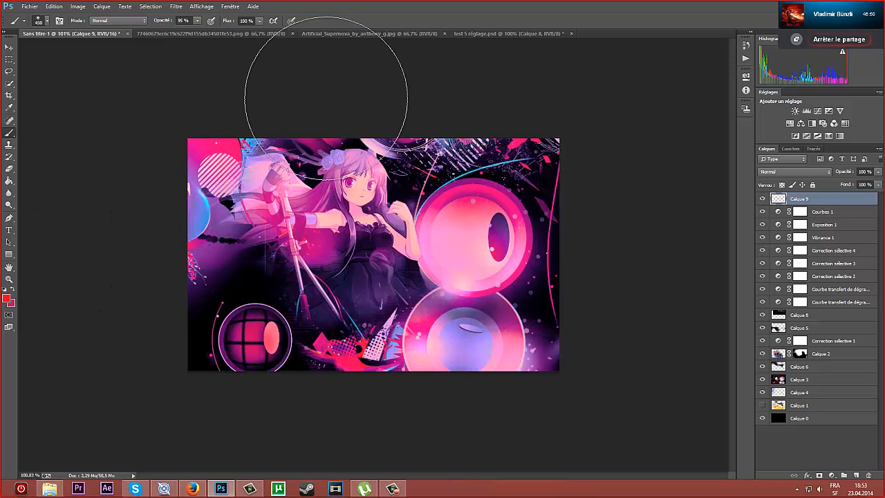
pyautogui.click(294, 168)
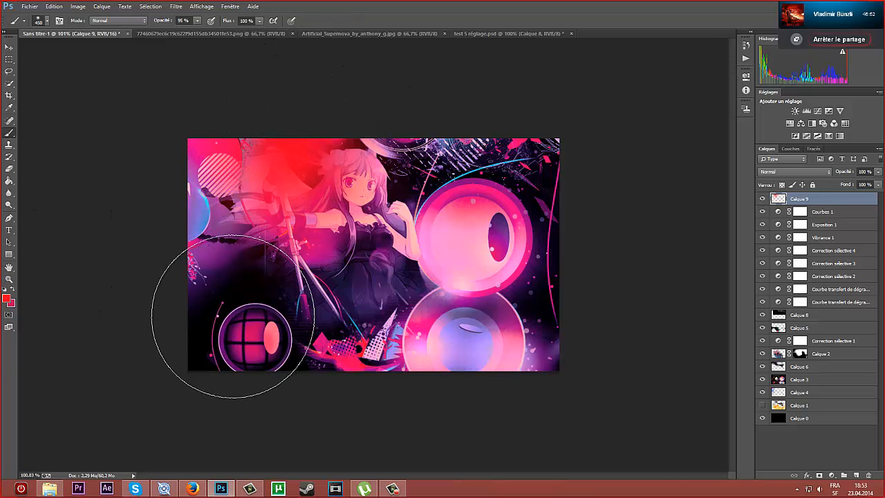
pyautogui.hotkey('ctrl', 'z')
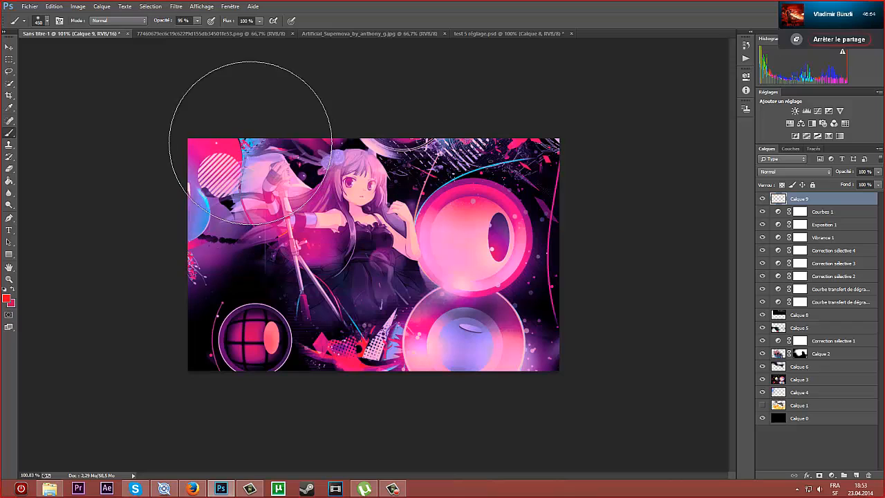
pyautogui.click(250, 143)
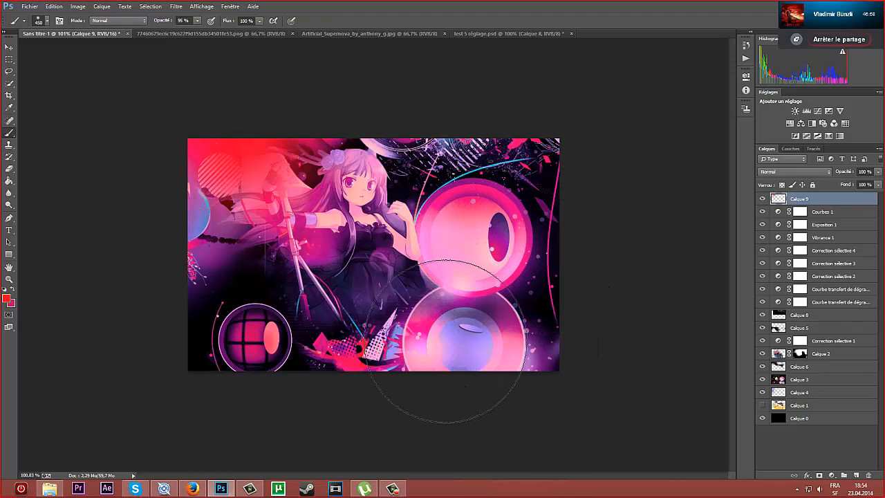
pyautogui.click(440, 301)
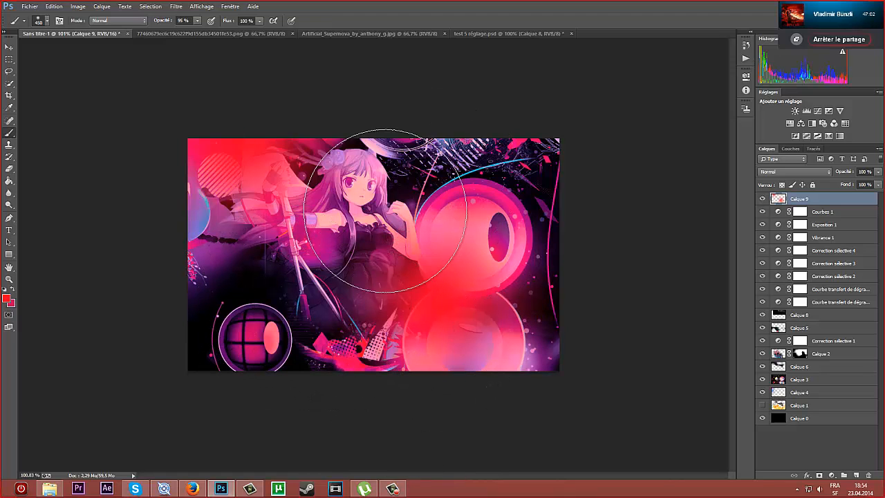
pyautogui.click(387, 176)
pyautogui.hotkey('ctrl', 'z')
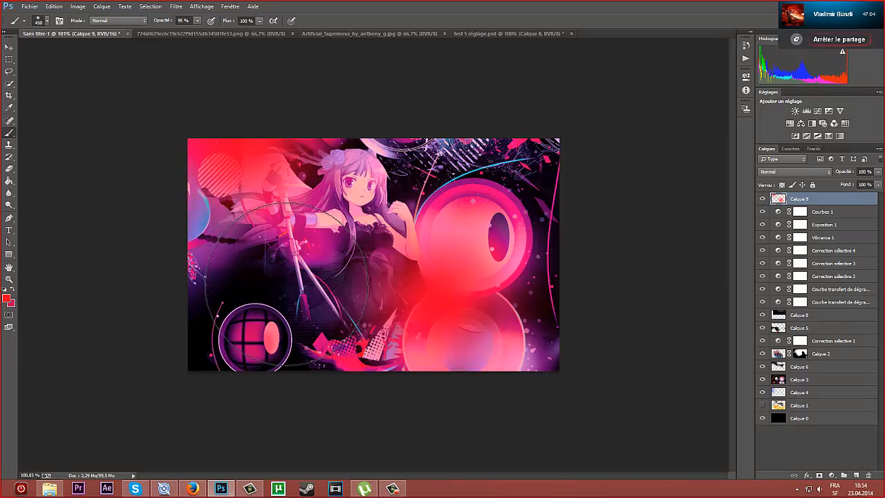
pyautogui.click(286, 283)
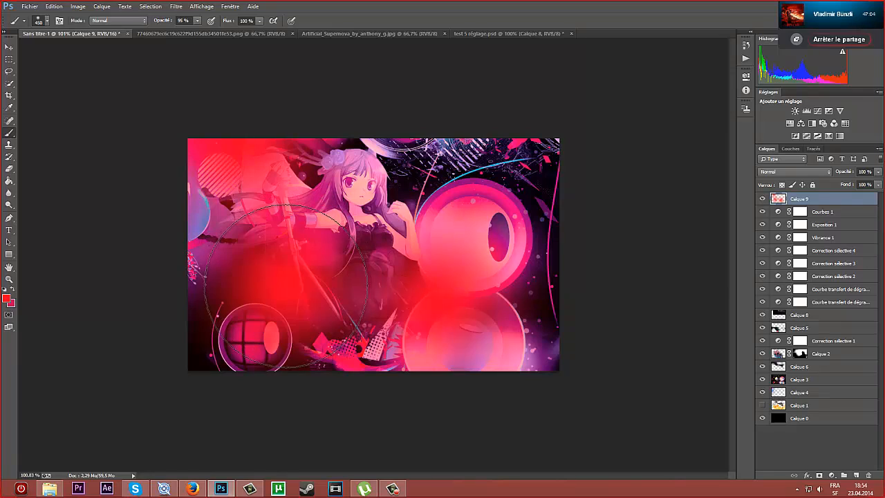
# - Try the blend modes Densité linéaire - (Ajout) and Incrustation on Calque 9
pyautogui.click(797, 172)
pyautogui.click(790, 270)
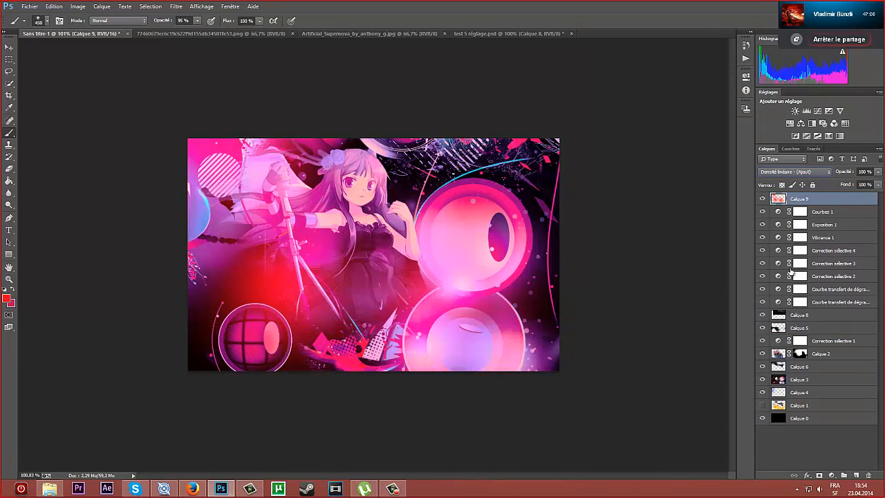
pyautogui.click(788, 172)
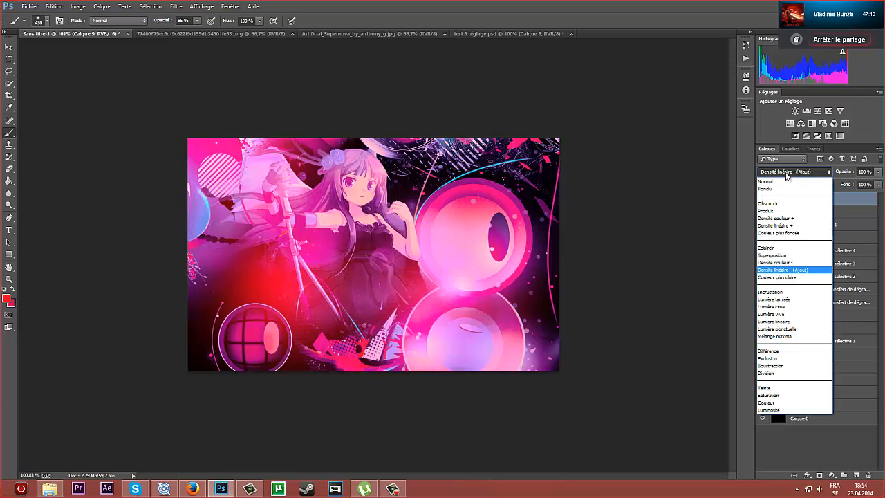
pyautogui.click(778, 292)
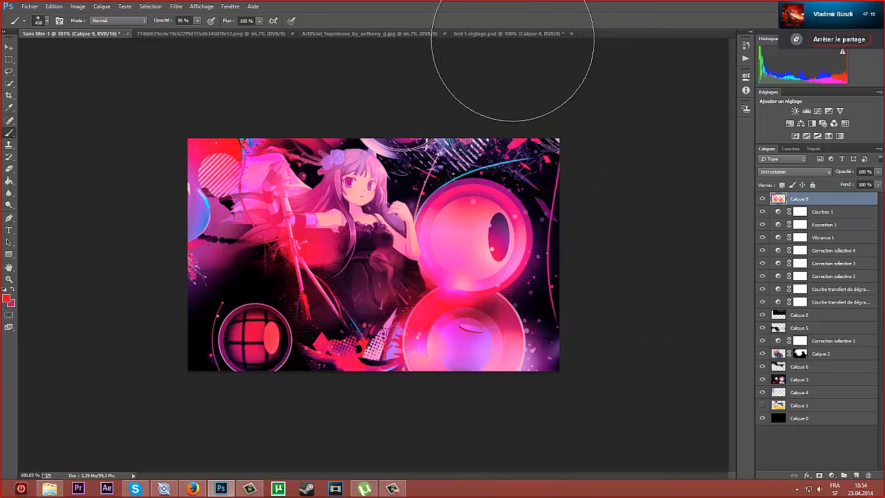
# - Close the test 5 réglage.psd reference document and return to the Sans titre-1 composition
pyautogui.click(510, 32)
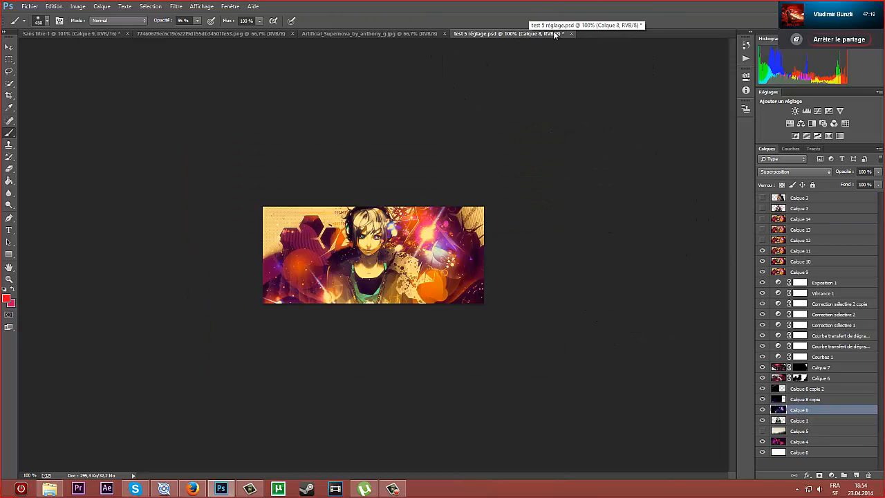
pyautogui.click(571, 33)
pyautogui.click(452, 178)
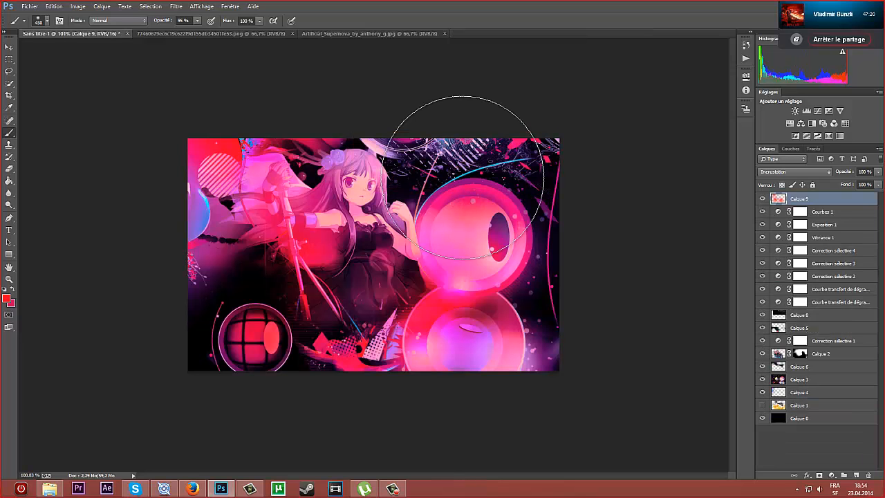
# - Browse the essaie folder and open the layered file test 1 réglage full.psd
pyautogui.hotkey('ctrl', 'o')
pyautogui.click(363, 139)
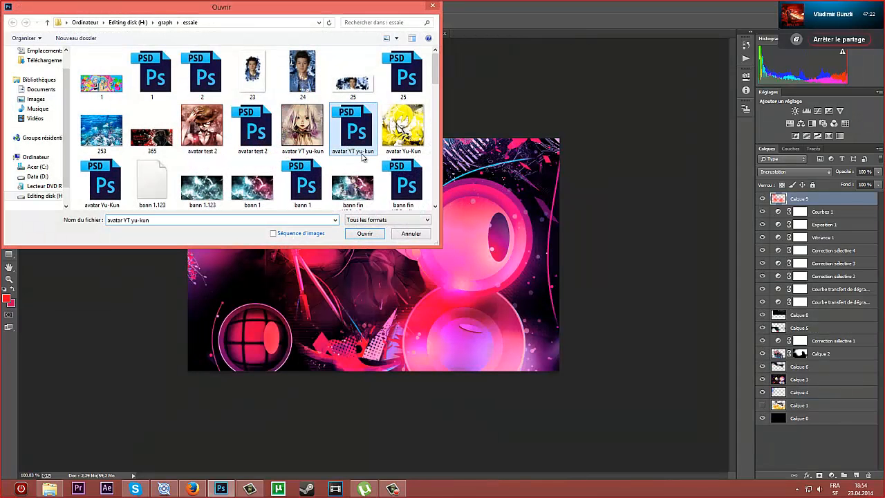
pyautogui.scroll(-5, 361, 158)
pyautogui.scroll(-8, 361, 157)
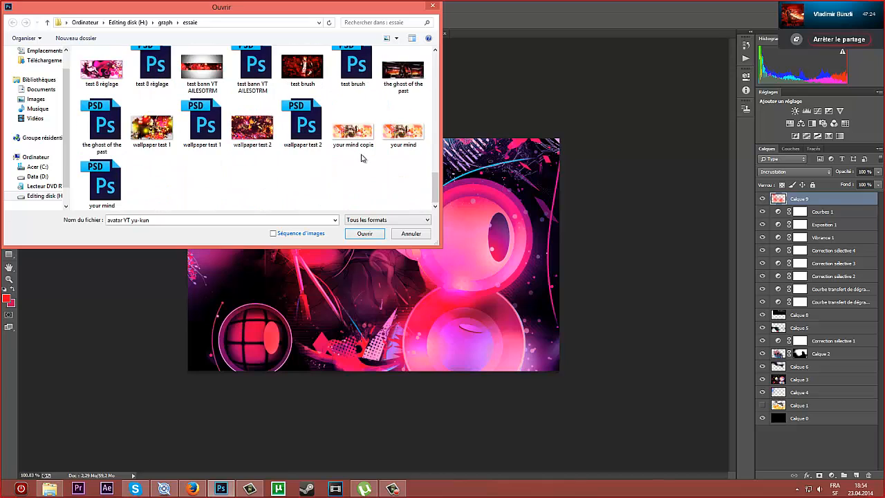
pyautogui.scroll(2, 349, 166)
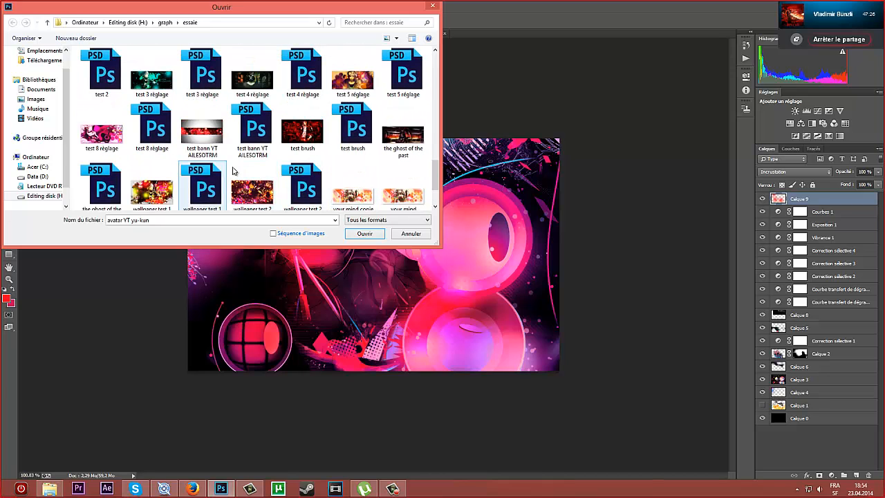
pyautogui.scroll(1, 304, 125)
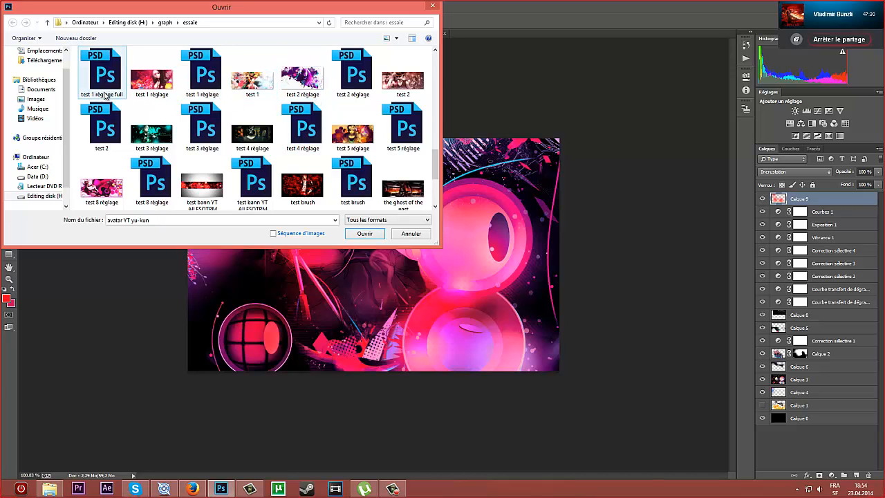
pyautogui.click(104, 96)
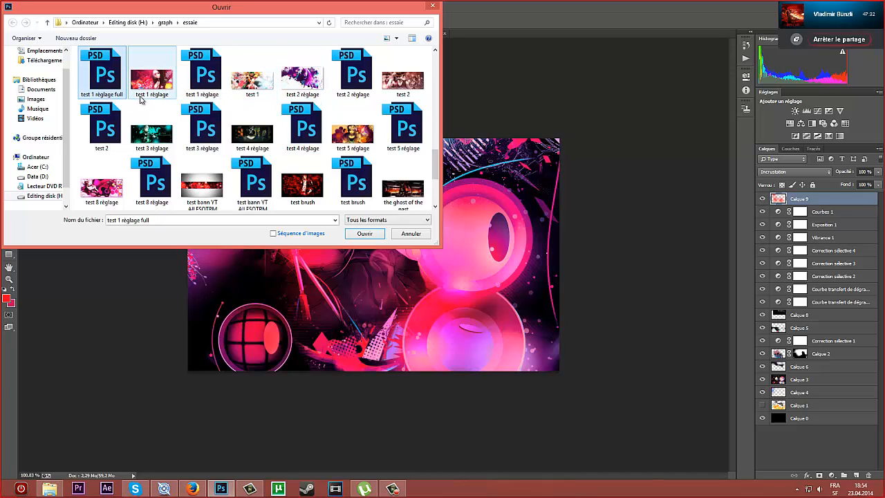
pyautogui.press('Return')
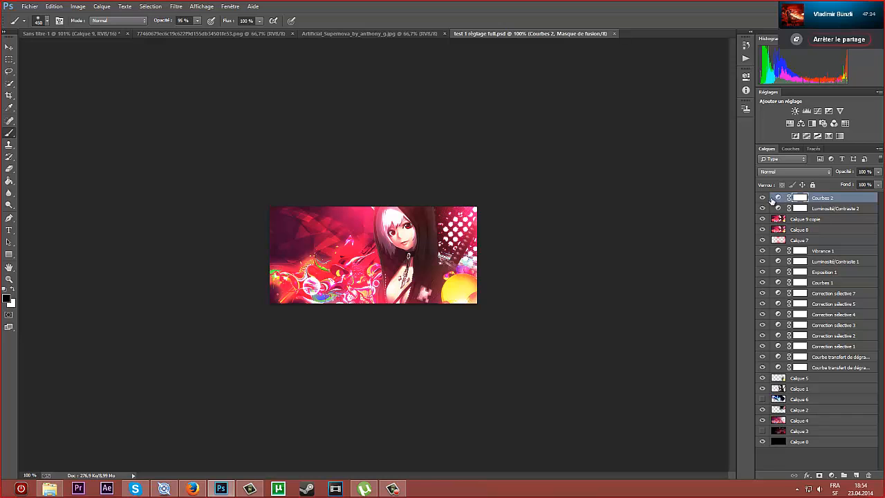
# - Hide Courbes 2 in test 1 réglage full.psd, check the blend mode of its Calque 7, and return to Sans titre-1
pyautogui.click(764, 199)
pyautogui.click(800, 240)
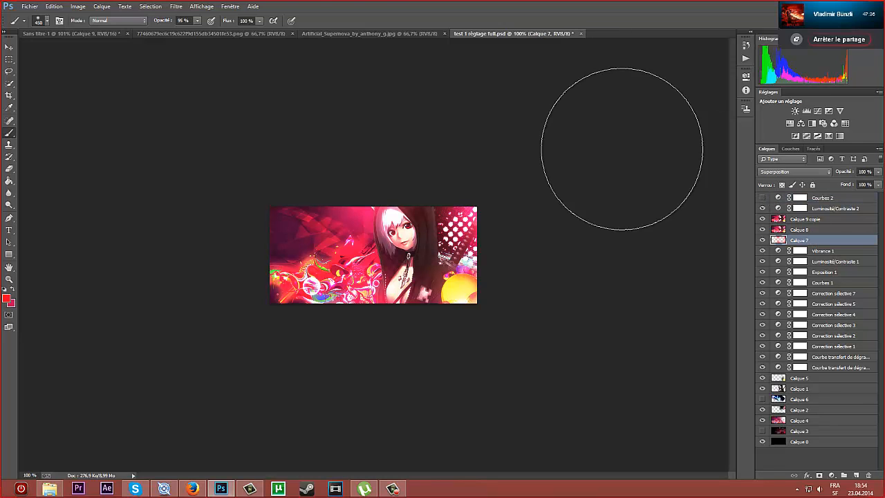
pyautogui.click(93, 33)
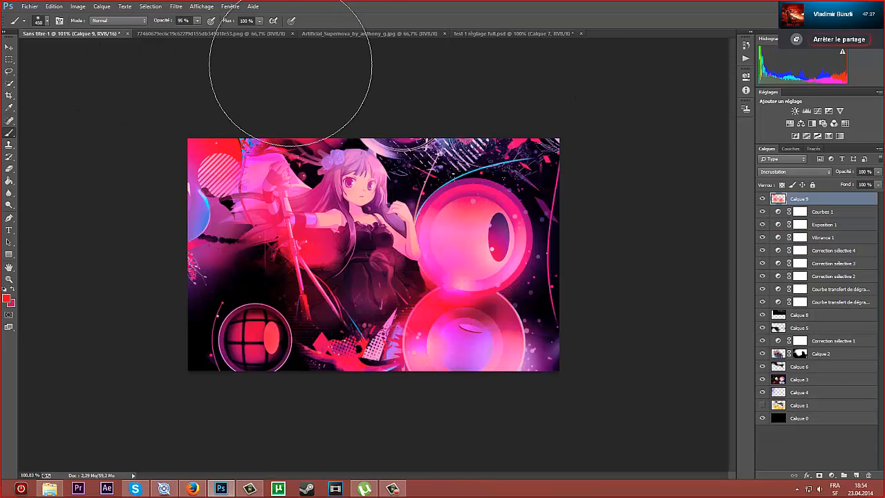
# - Set Calque 9's blend mode to Eclaircir, and add a new layer above it with the same blend mode
pyautogui.click(813, 173)
pyautogui.click(766, 247)
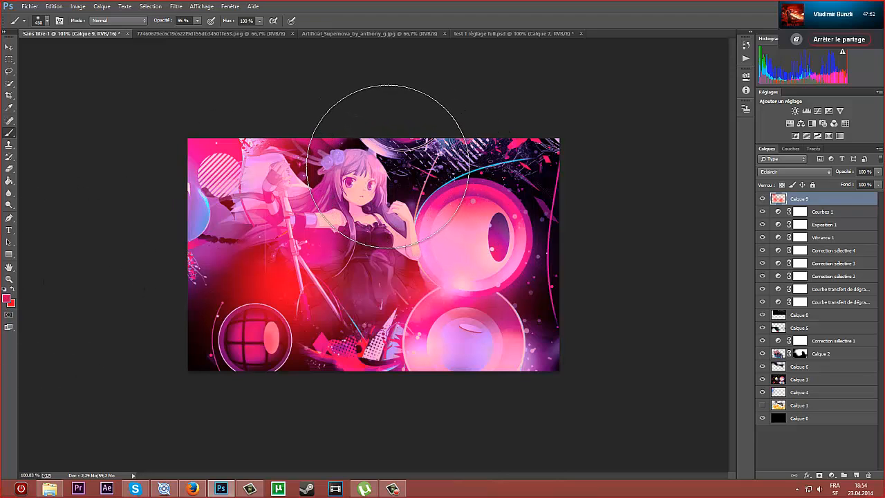
pyautogui.hotkey('ctrl', 'shift', 'n')
pyautogui.press('Return')
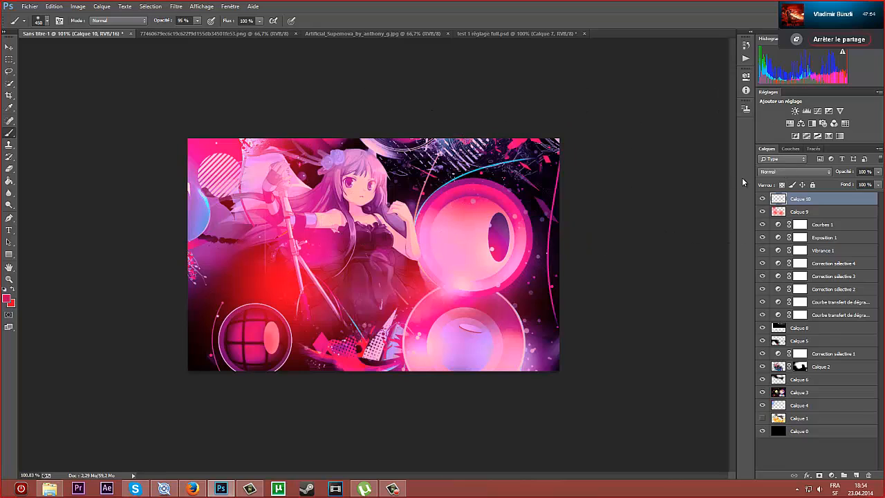
pyautogui.click(802, 175)
pyautogui.click(772, 249)
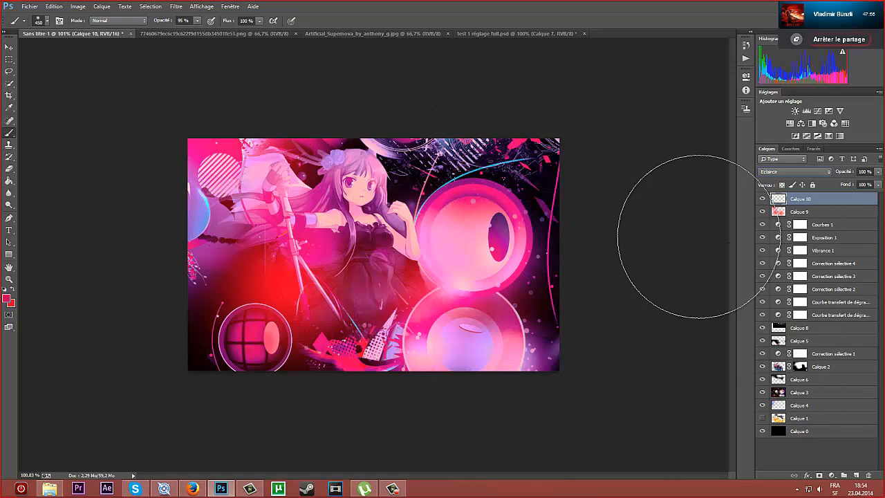
# - Paint a soft magenta glow beside the character's head on Calque 10, and undo trial strokes over the grid sphere and the artwork's right side
pyautogui.moveTo(429, 178); pyautogui.dragTo(398, 168)
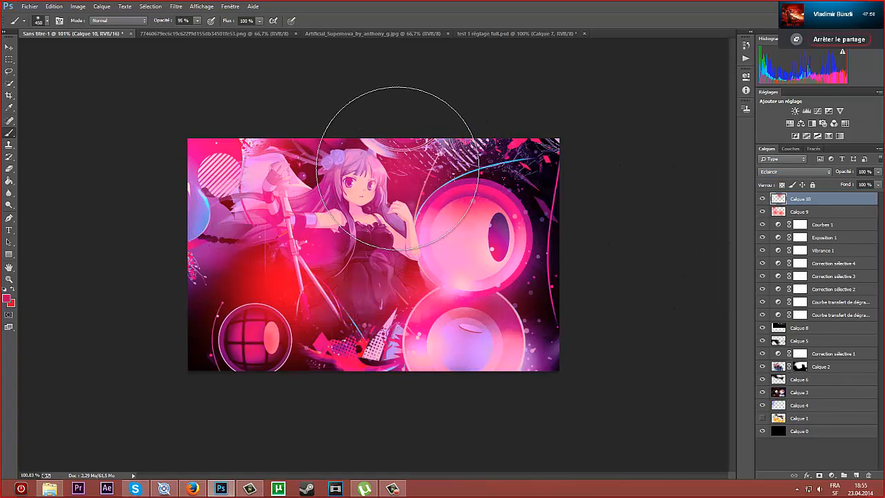
pyautogui.moveTo(261, 320); pyautogui.dragTo(244, 354)
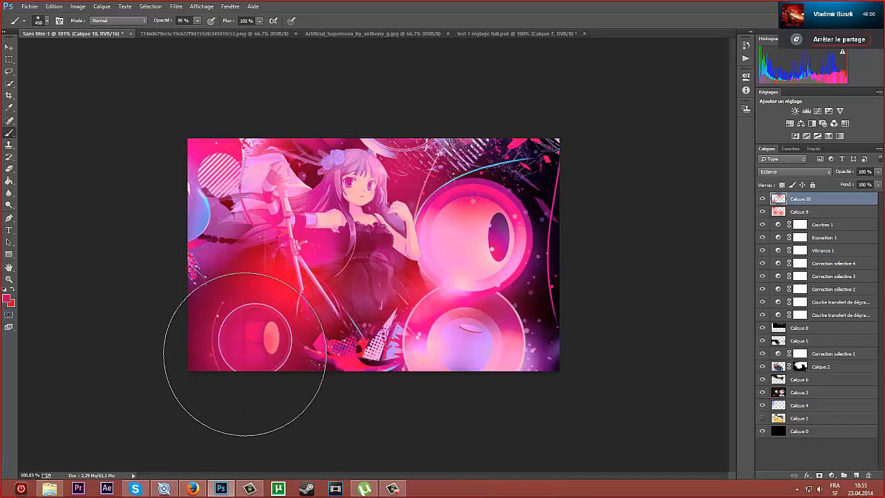
pyautogui.hotkey('ctrl', 'z')
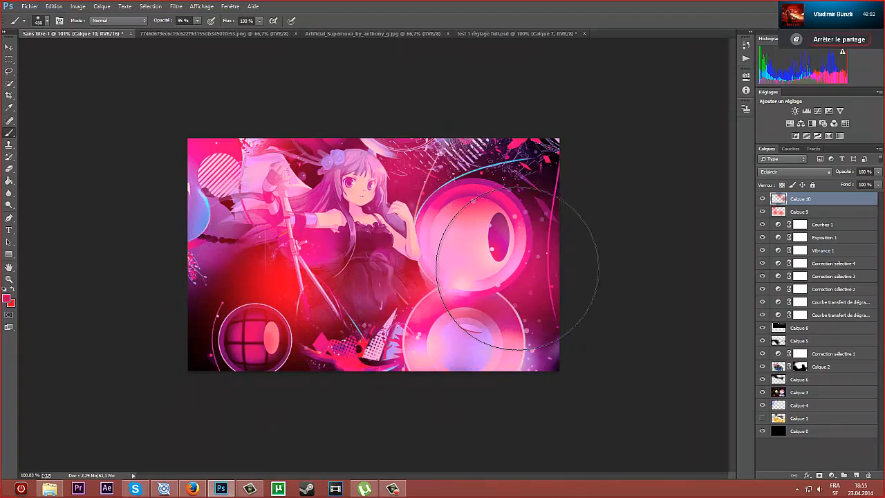
pyautogui.hotkey('ctrl', 'z')
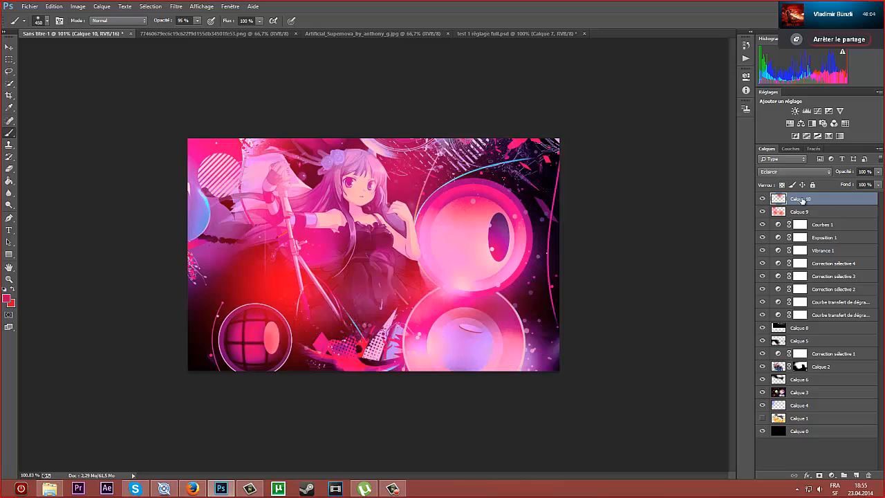
# - Compare the artwork with and without Calque 9, and delete that layer
pyautogui.click(763, 212)
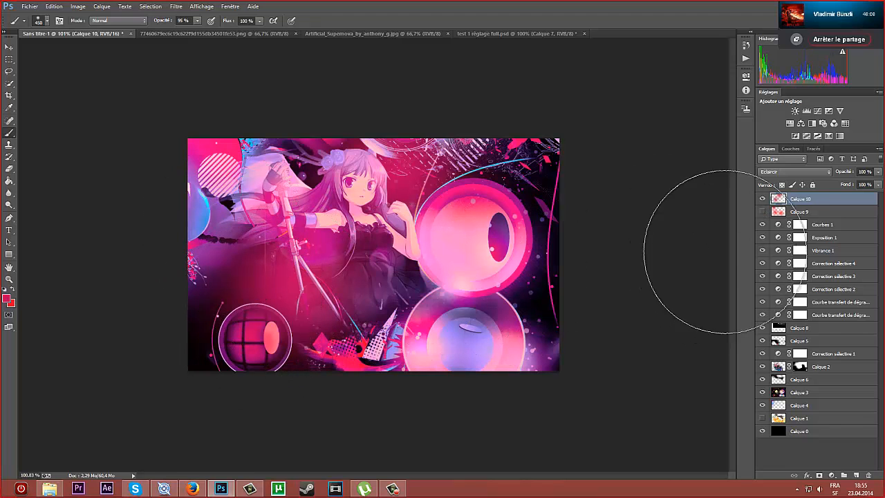
pyautogui.click(762, 212)
pyautogui.click(762, 212)
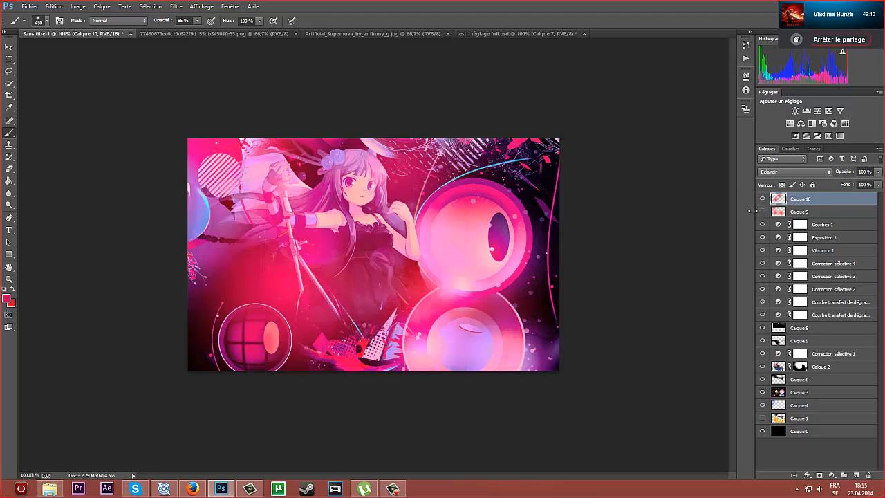
pyautogui.click(484, 297)
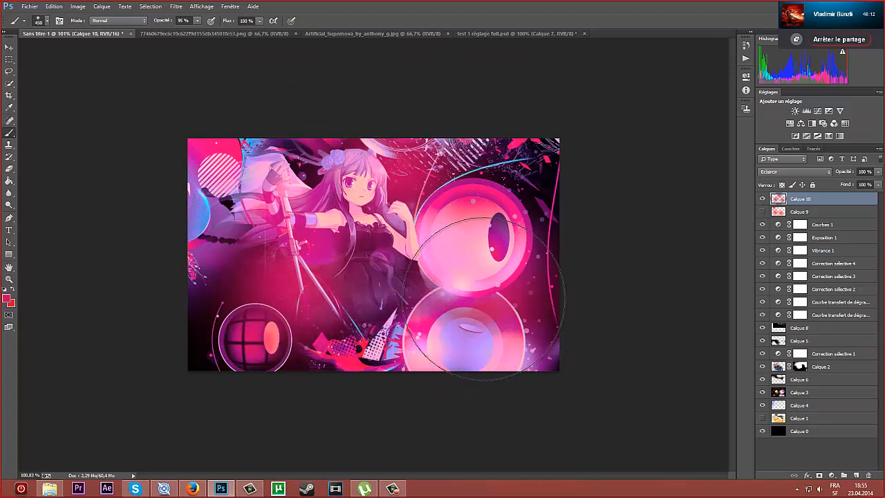
pyautogui.click(761, 212)
pyautogui.click(793, 212)
pyautogui.press('Delete')
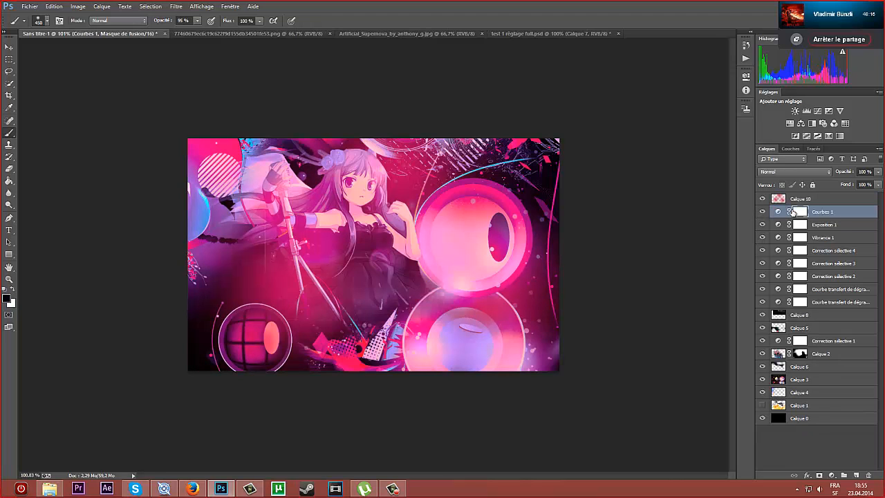
# - Add a new layer above Courbes 1 and set its blend mode to Eclaircir
pyautogui.hotkey('ctrl', 'shift', 'n')
pyautogui.press('Return')
pyautogui.click(791, 172)
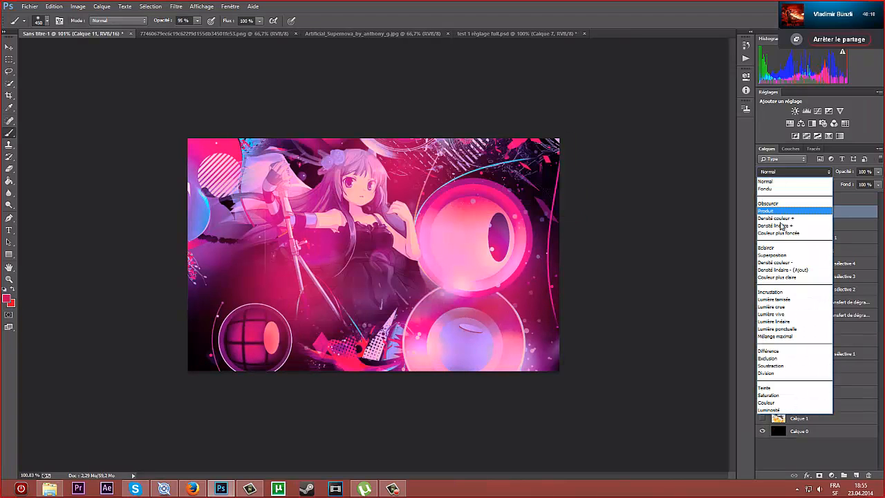
pyautogui.click(771, 250)
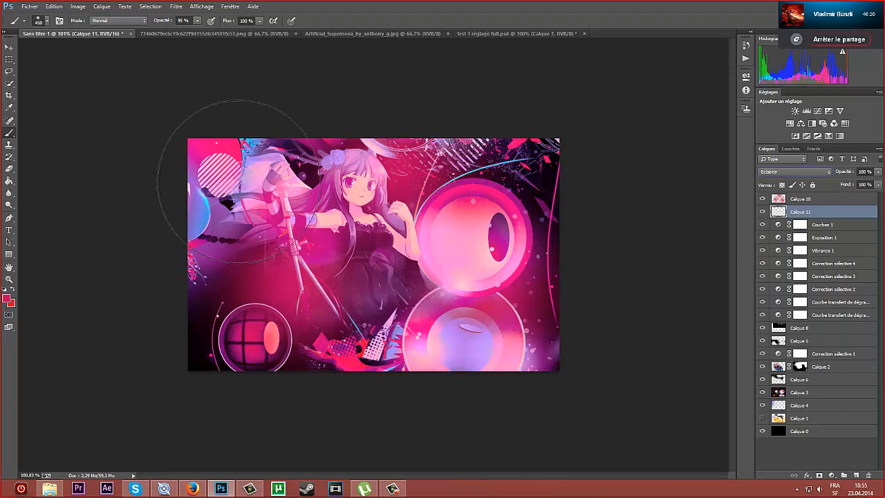
# - Paint soft red glows in the artwork's lower-left and upper-right corners on Calque 11, and undo the trial stroke below the character
pyautogui.click(248, 137)
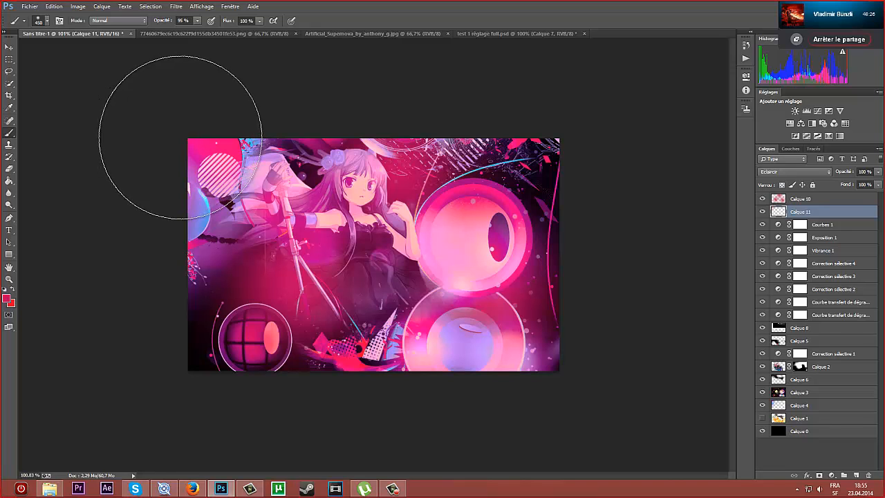
pyautogui.click(195, 141)
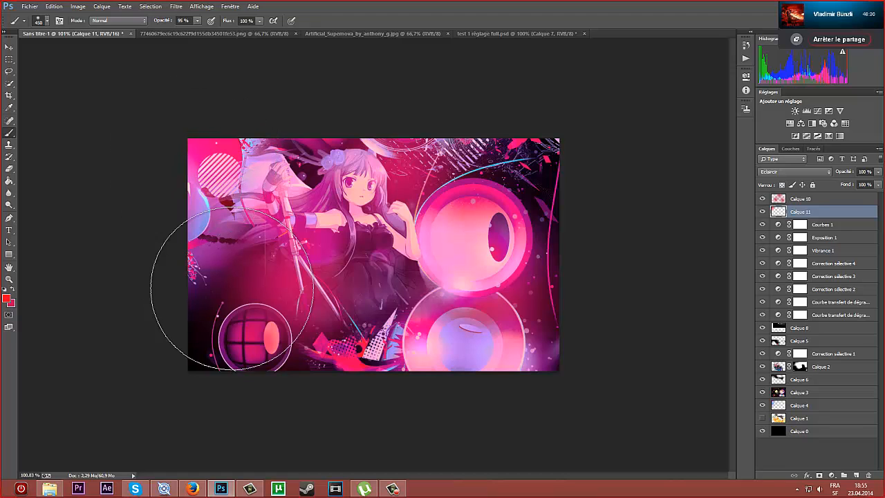
pyautogui.click(366, 329)
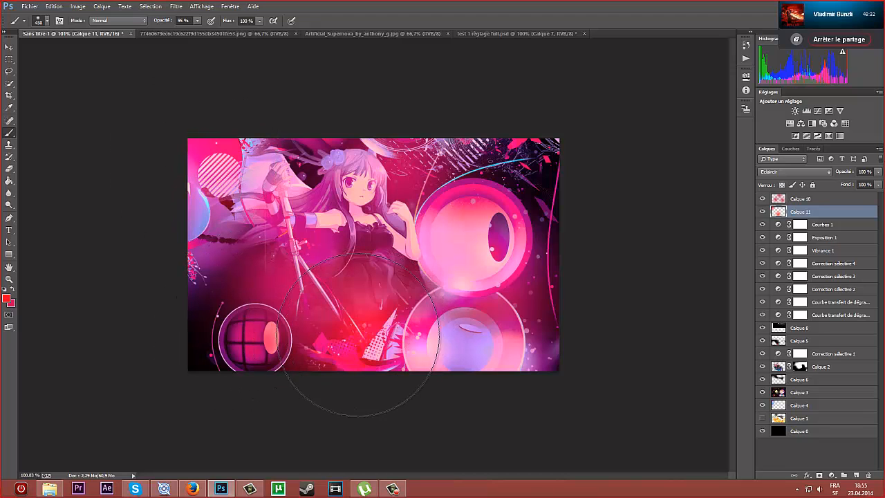
pyautogui.hotkey('ctrl', 'z')
pyautogui.click(192, 371)
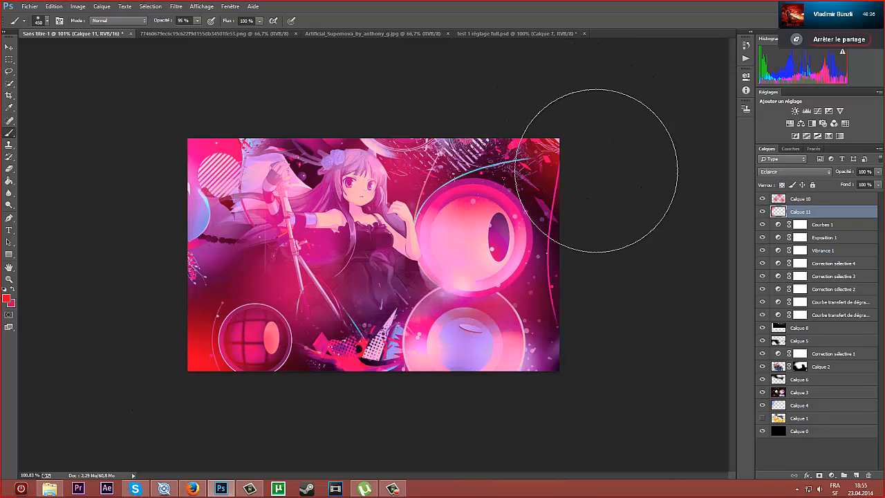
# - Delete Calque 10, and add a new layer above Calque 11 with the Eclaircir blend mode
pyautogui.click(828, 200)
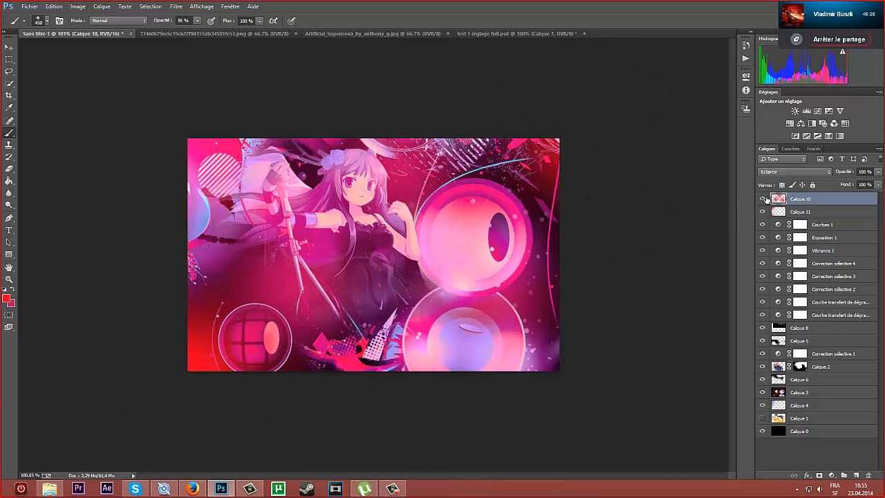
pyautogui.press('Delete')
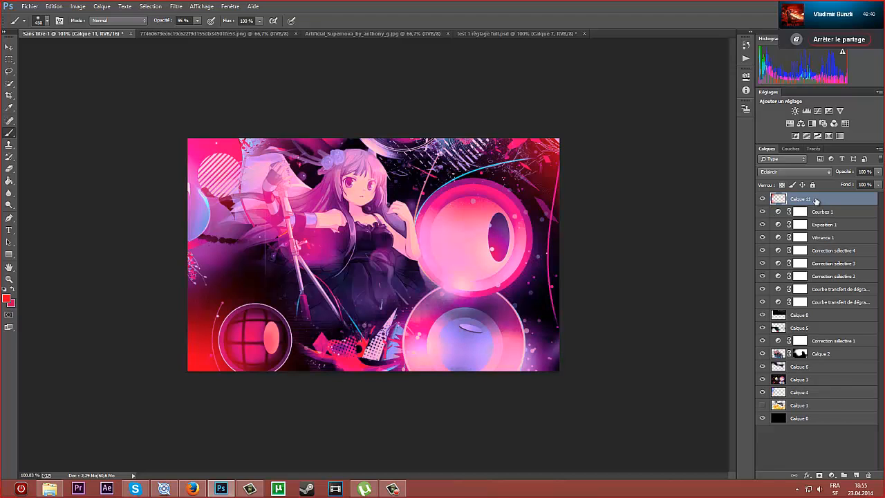
pyautogui.hotkey('ctrl', 'shift', 'n')
pyautogui.press('Return')
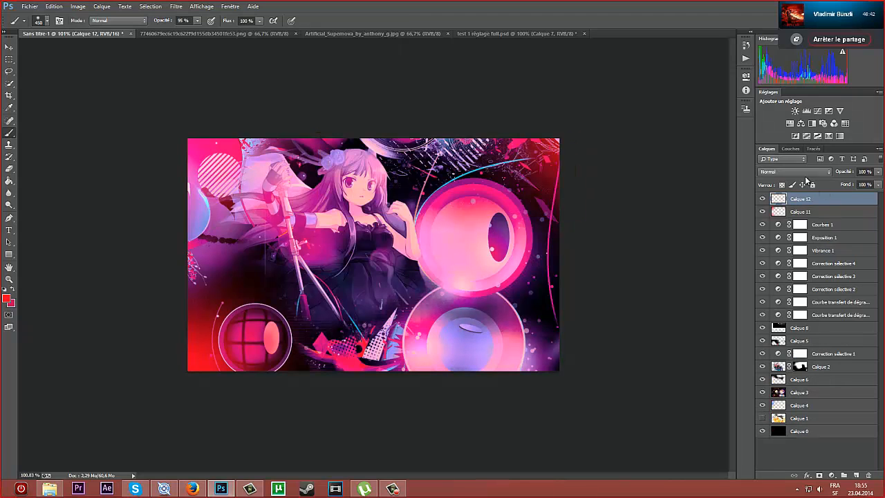
pyautogui.click(804, 171)
pyautogui.click(788, 248)
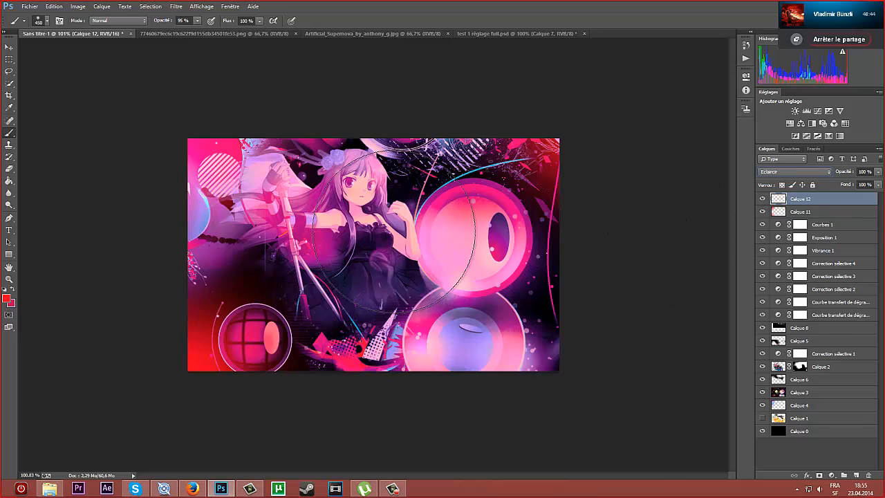
# - Paint soft magenta glows over the character and the upper pink sphere on Calque 12, and undo the red trial stroke
pyautogui.moveTo(336, 196); pyautogui.dragTo(327, 186)
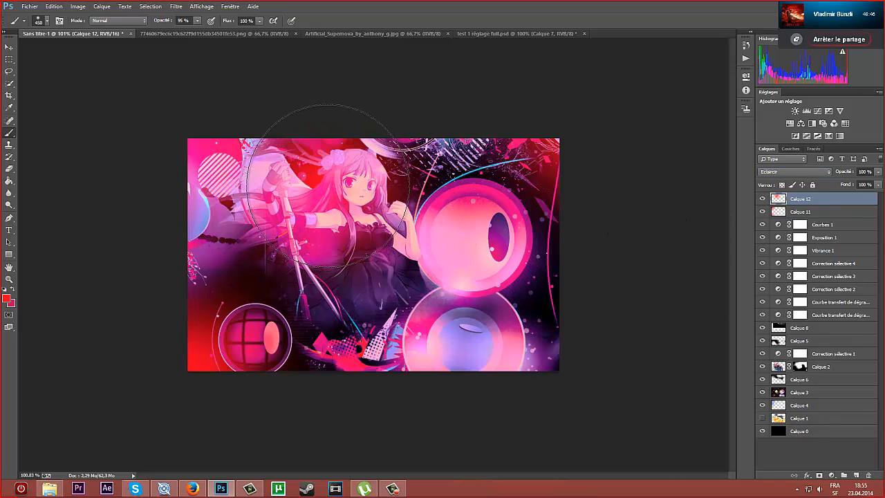
pyautogui.hotkey('ctrl', 'z')
pyautogui.moveTo(329, 189); pyautogui.dragTo(324, 182)
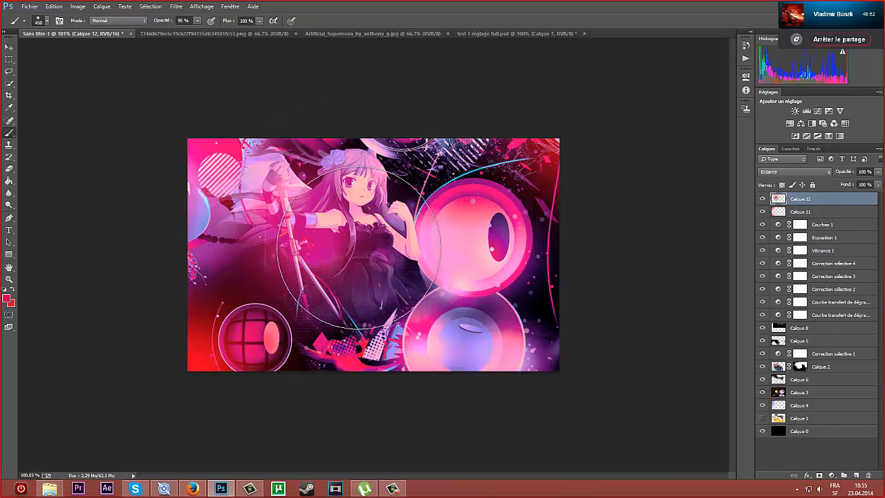
pyautogui.click(477, 223)
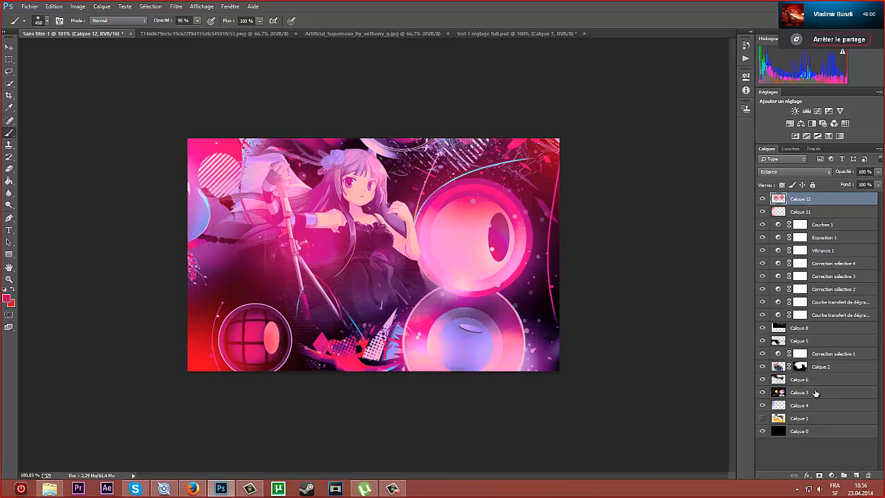
# - Check the content of the hidden Calque 1 and delete that layer
pyautogui.click(763, 421)
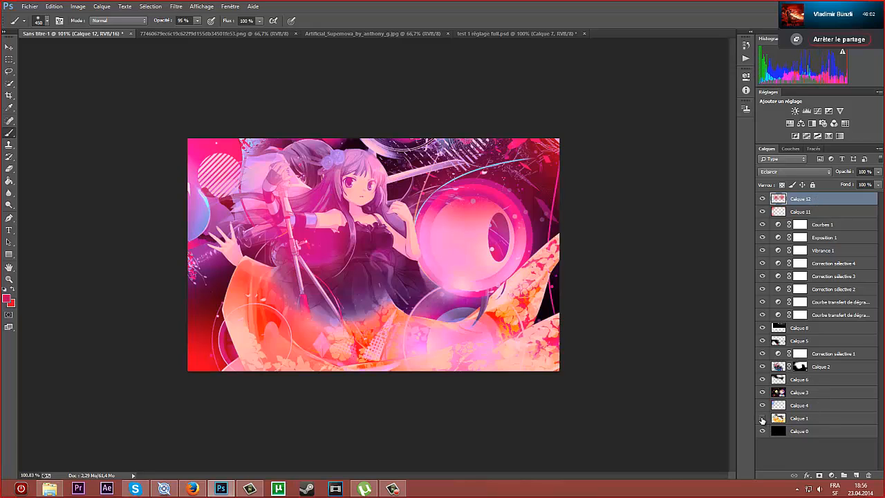
pyautogui.click(762, 421)
pyautogui.click(797, 420)
pyautogui.press('Delete')
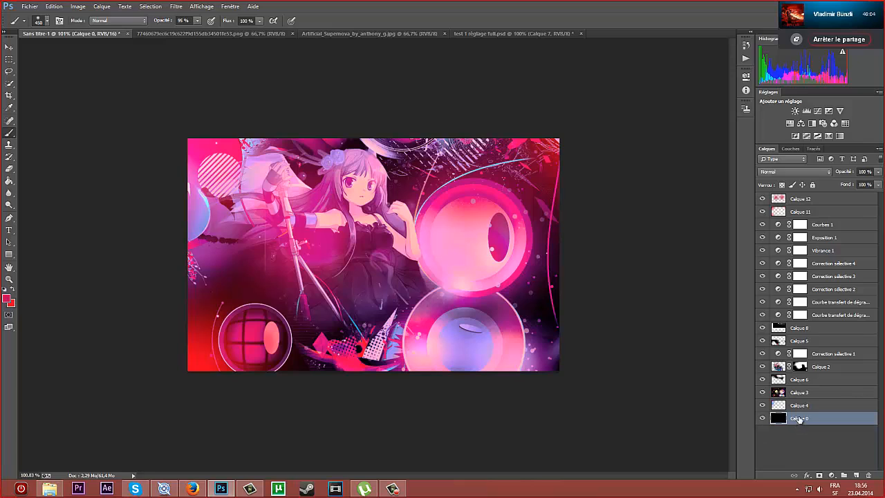
# - Select every layer from Calque 12 down to Calque 0 and merge them into a single layer
pyautogui.keyDown('shift'); pyautogui.click(822, 200); pyautogui.keyUp('shift')
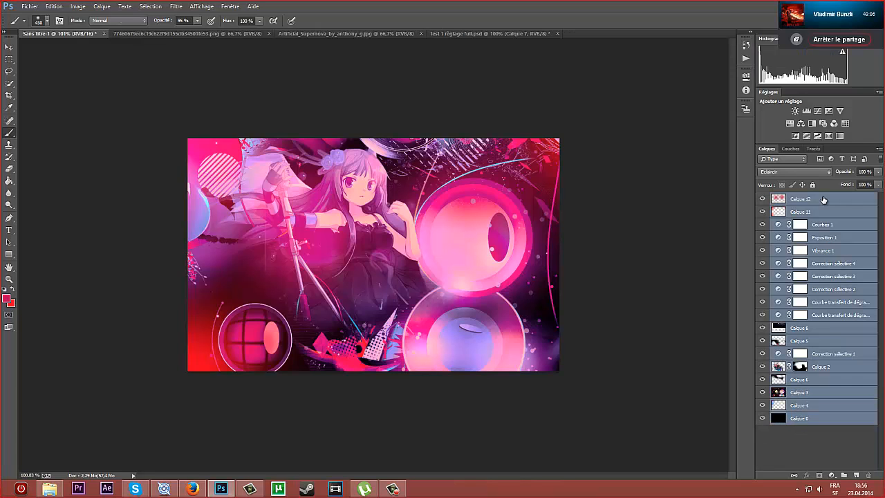
pyautogui.click(812, 421)
pyautogui.click(807, 201)
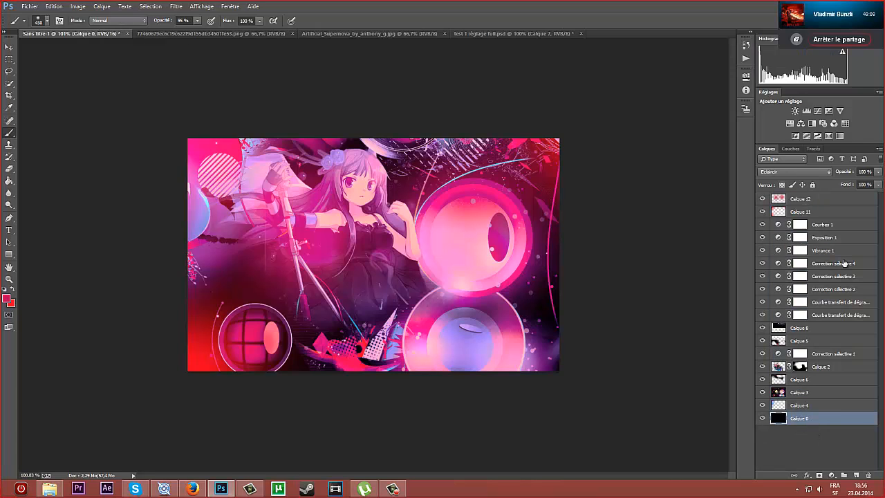
pyautogui.keyDown('shift'); pyautogui.click(802, 414); pyautogui.keyUp('shift')
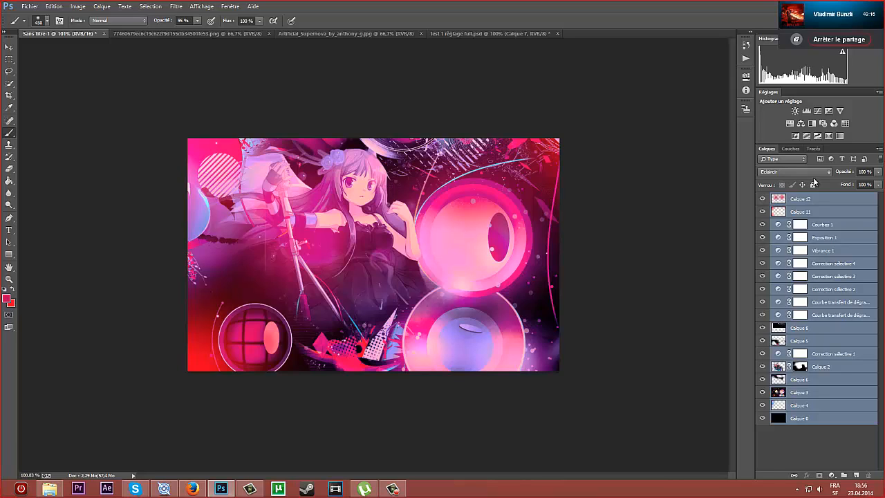
pyautogui.hotkey('ctrl', 'e')
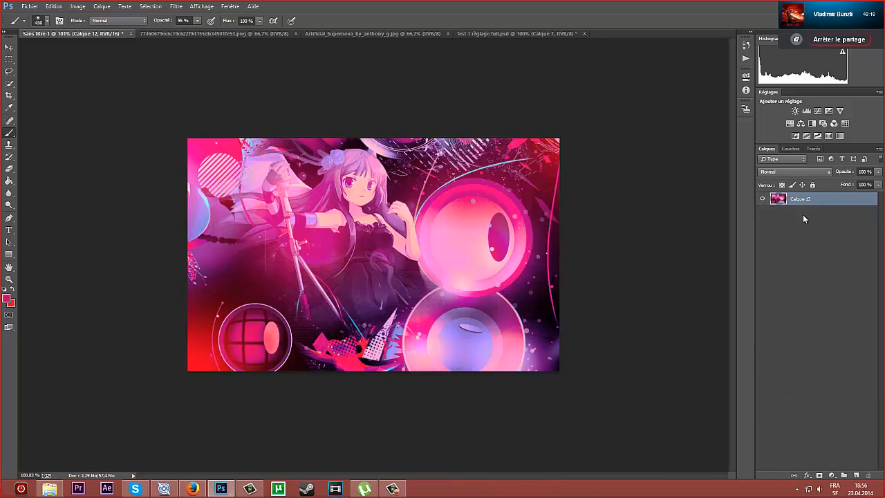
pyautogui.hotkey('ctrl', 'z')
pyautogui.rightClick(823, 207)
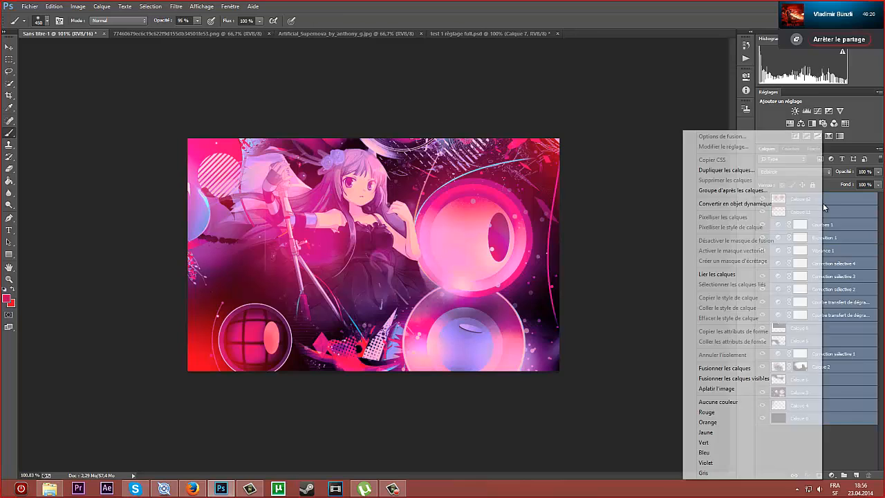
pyautogui.click(724, 368)
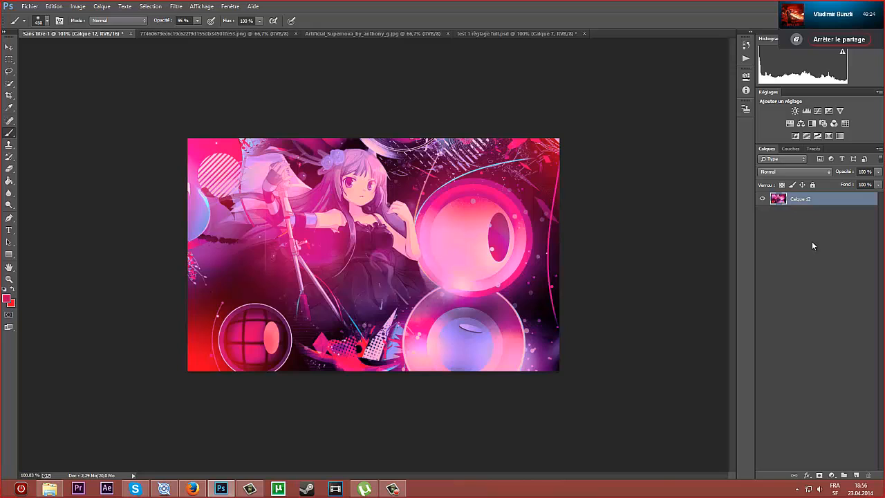
pyautogui.rightClick(831, 199)
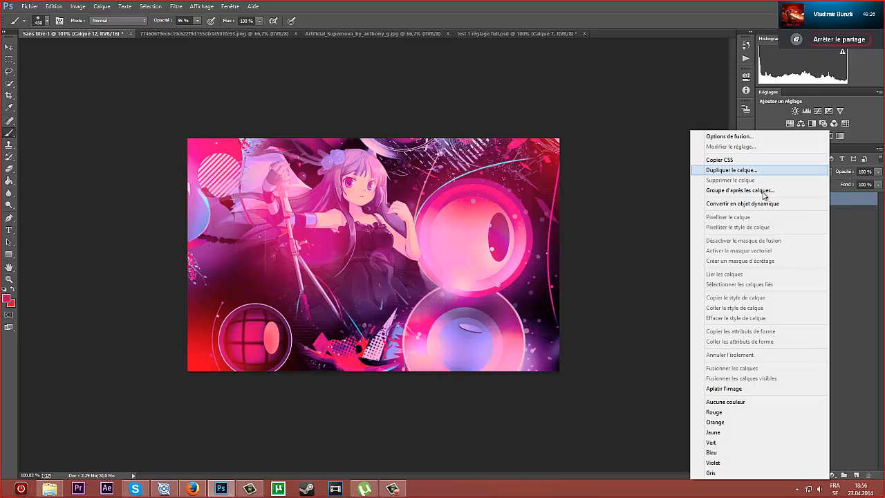
pyautogui.click(858, 210)
pyautogui.click(53, 7)
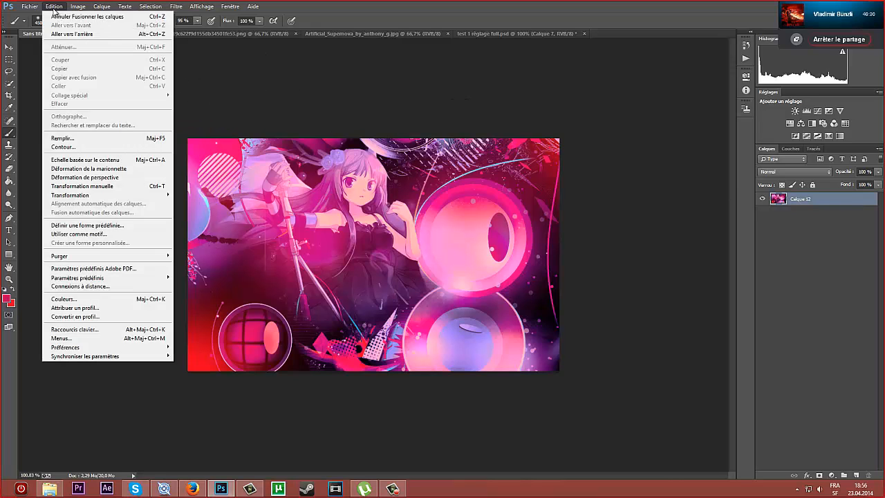
pyautogui.click(22, 5)
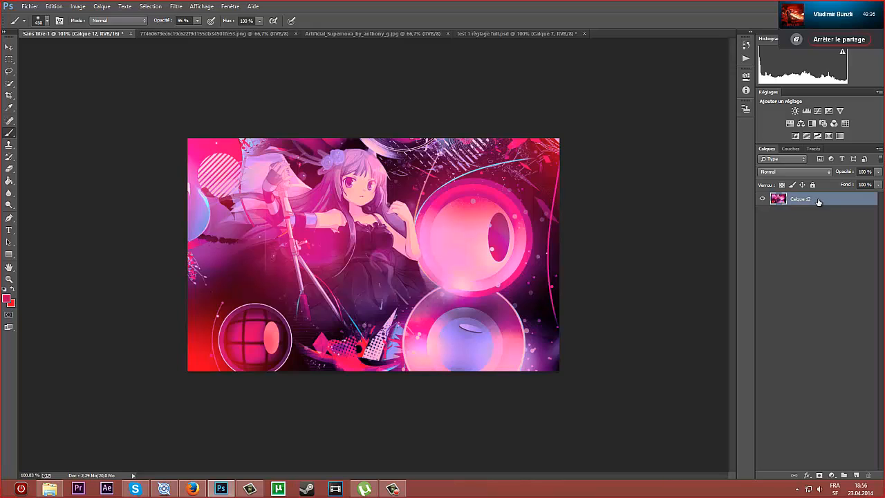
# - Try selecting the whole merged canvas, clear the selection, and undo the layer merge
pyautogui.hotkey('ctrl', 'a')
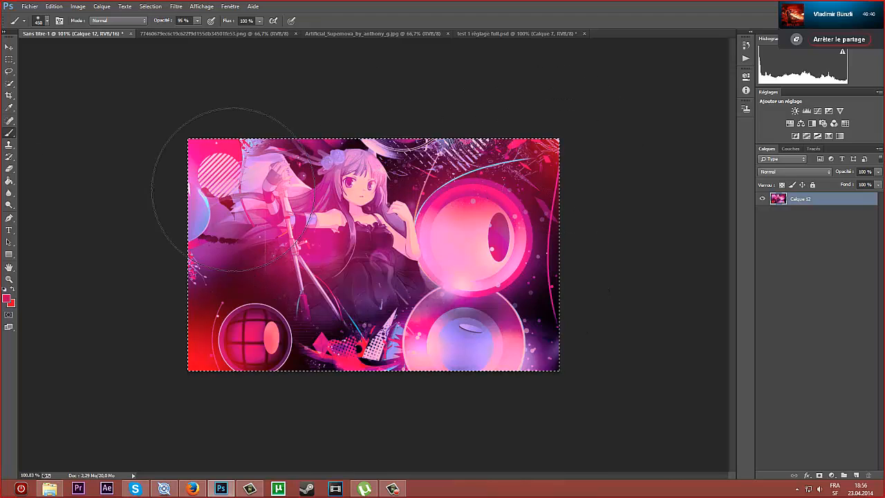
pyautogui.click(6, 87)
pyautogui.click(6, 87)
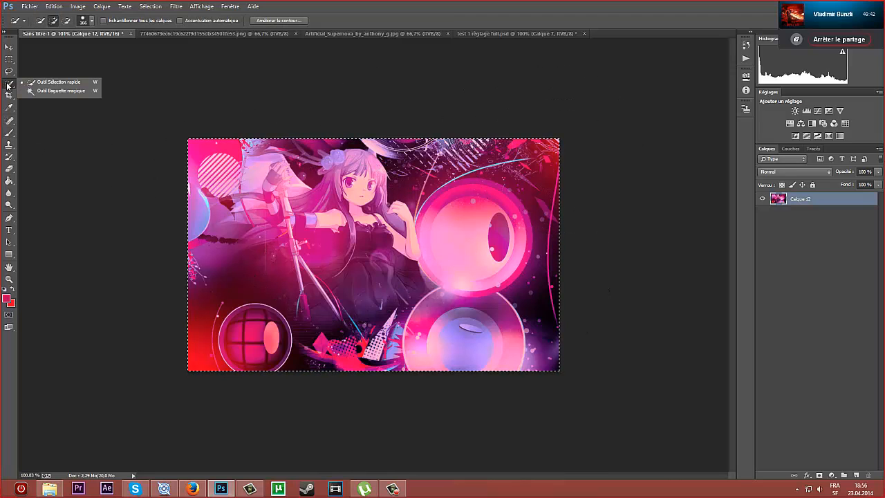
pyautogui.click(33, 83)
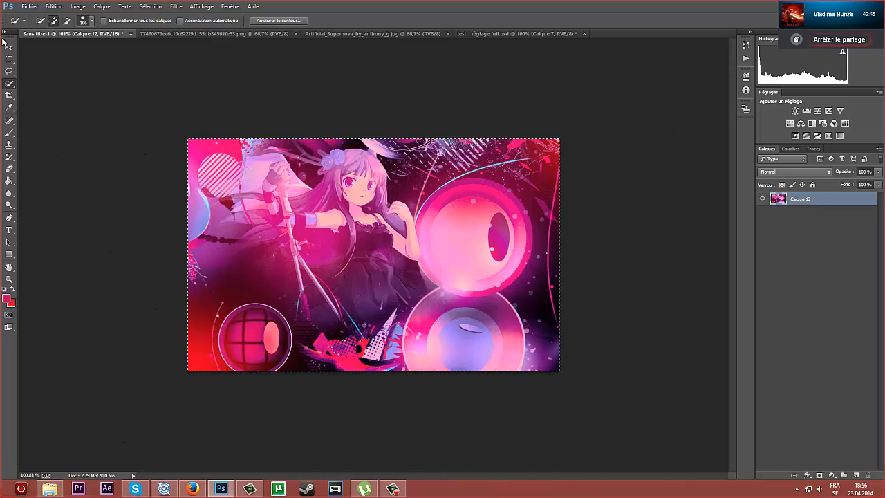
pyautogui.click(7, 47)
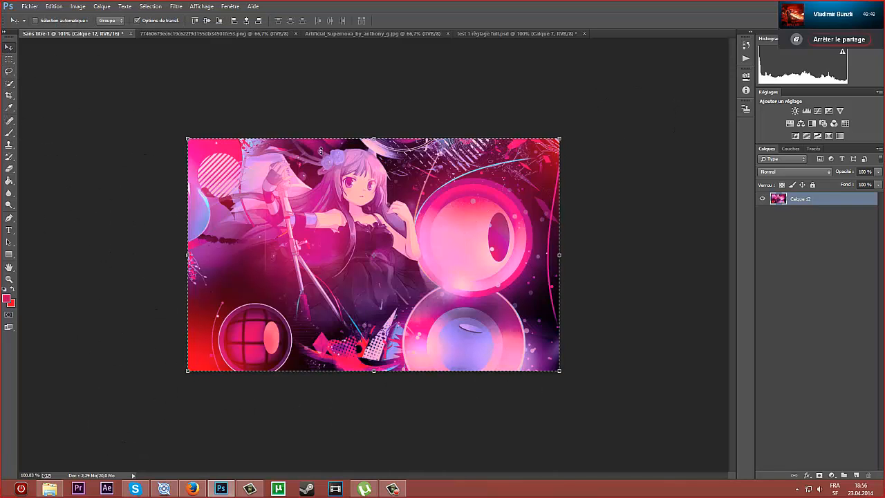
pyautogui.rightClick(804, 199)
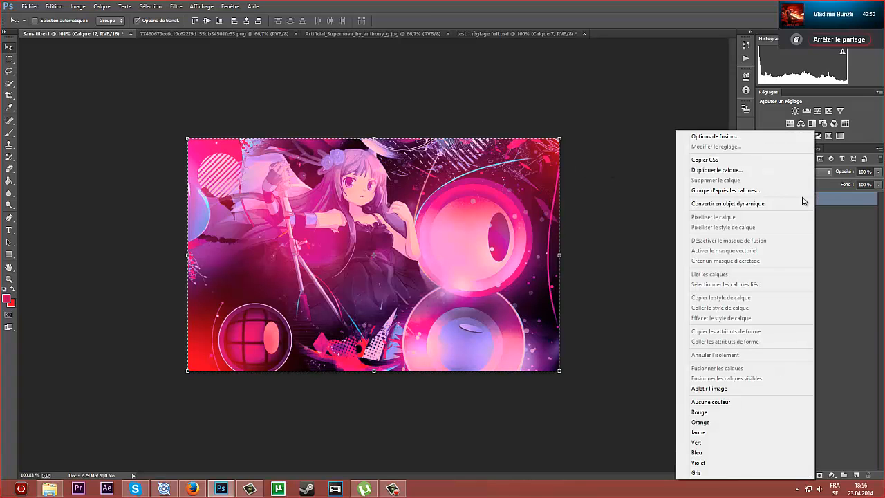
pyautogui.click(839, 206)
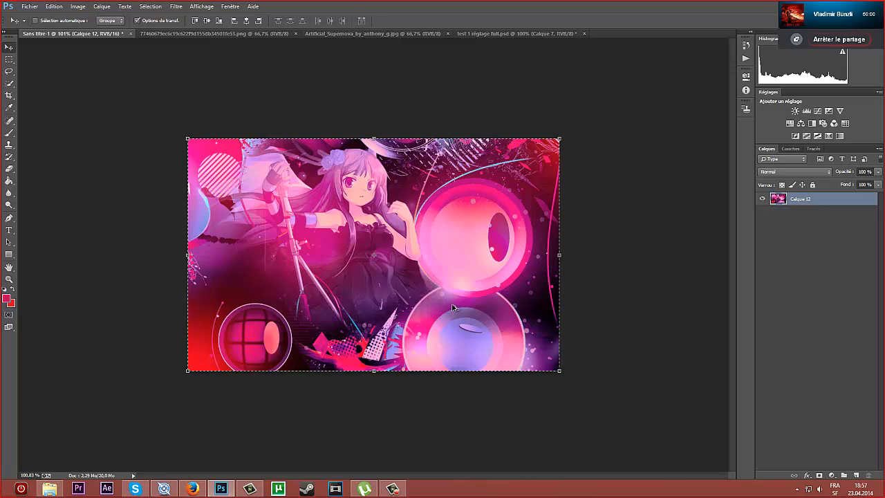
pyautogui.hotkey('ctrl', 'd')
pyautogui.hotkey('ctrl', 'alt', 'z')
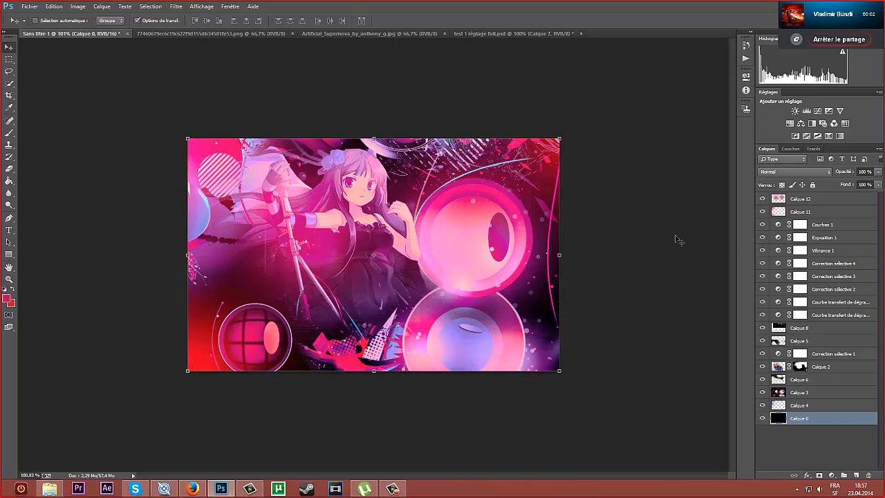
# - Stamp all visible layers into a new layer above Calque 12 and apply a Gaussian blur to it
pyautogui.click(811, 202)
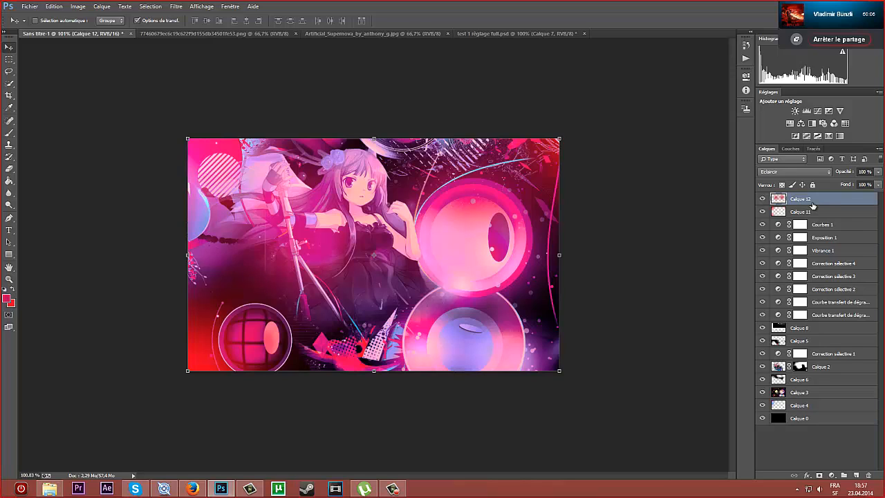
pyautogui.hotkey('ctrl', 'shift', 'alt', 'e')
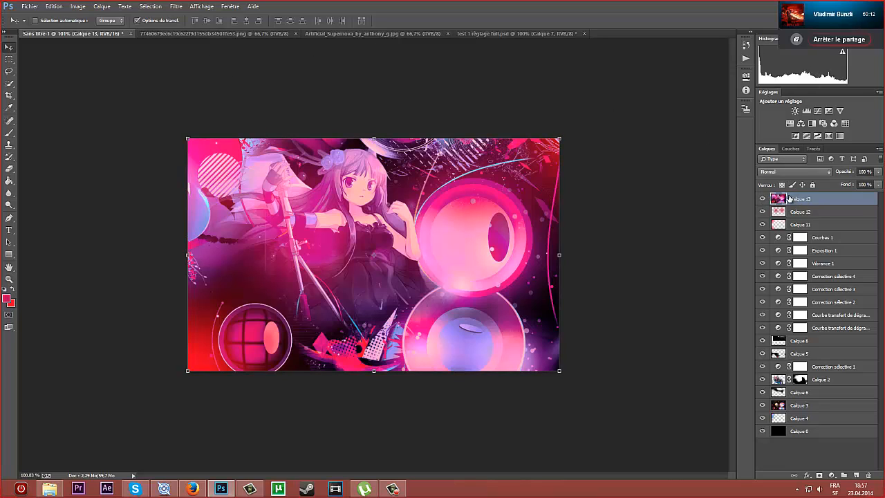
pyautogui.click(177, 6)
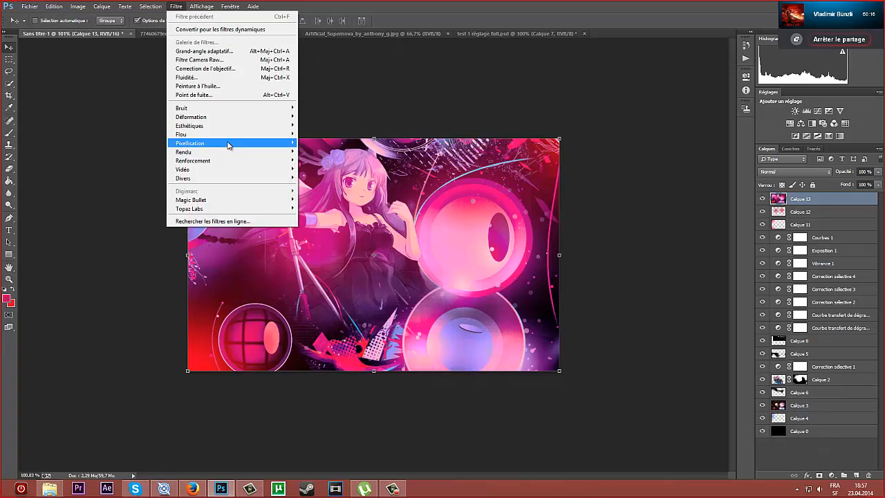
pyautogui.moveTo(235, 134)
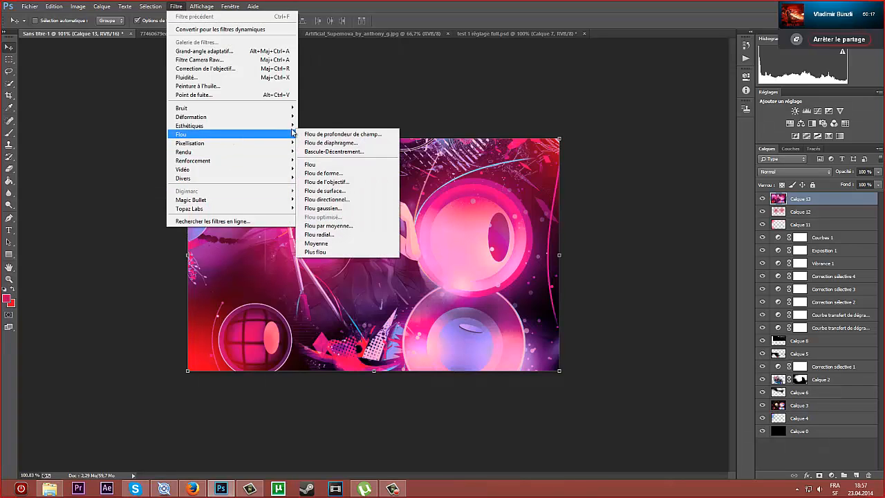
pyautogui.click(357, 208)
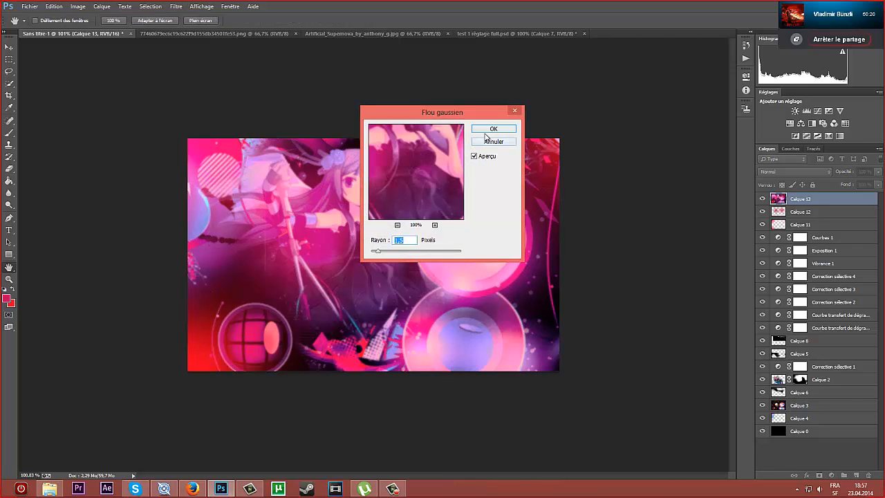
pyautogui.click(487, 130)
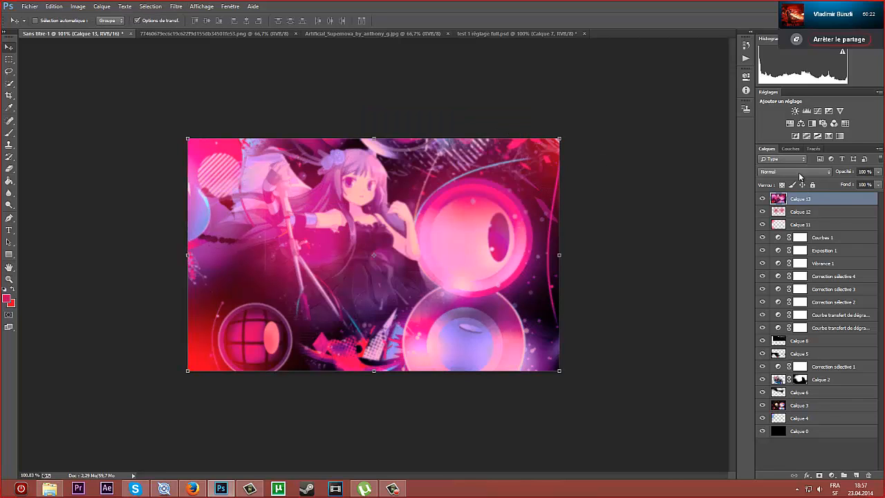
# - Set the blurred Calque 13 to the Eclaircir blend mode at 30% opacity
pyautogui.click(799, 172)
pyautogui.click(799, 250)
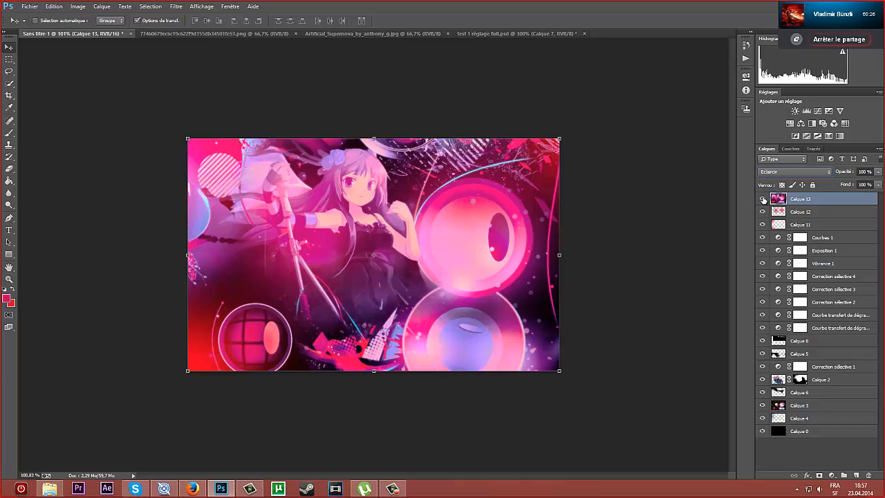
pyautogui.click(874, 171)
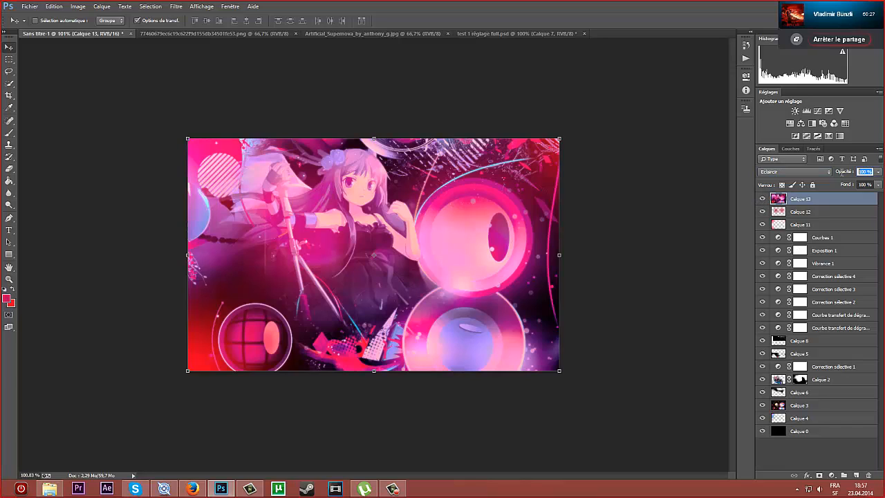
pyautogui.click(761, 212)
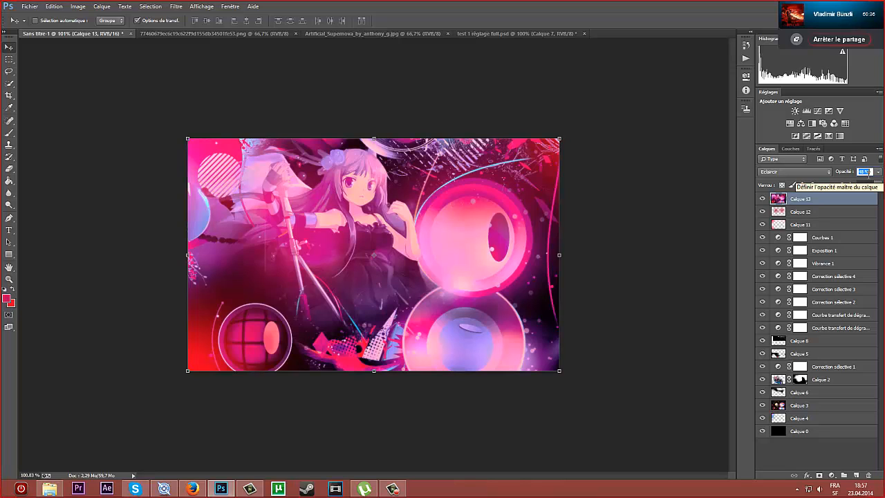
pyautogui.write('30')
pyautogui.press('Return')
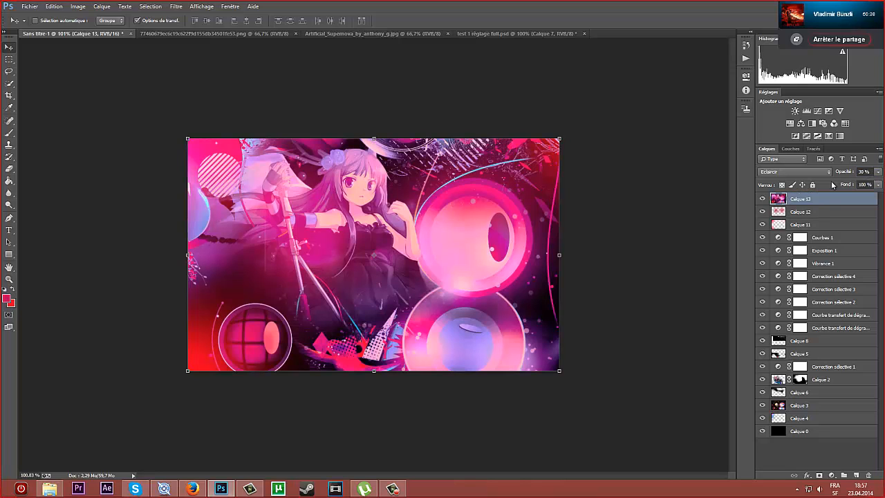
# - Hide Calque 13, then stamp the visible layers into a new top layer and open it in Topaz Clean 3
pyautogui.click(762, 200)
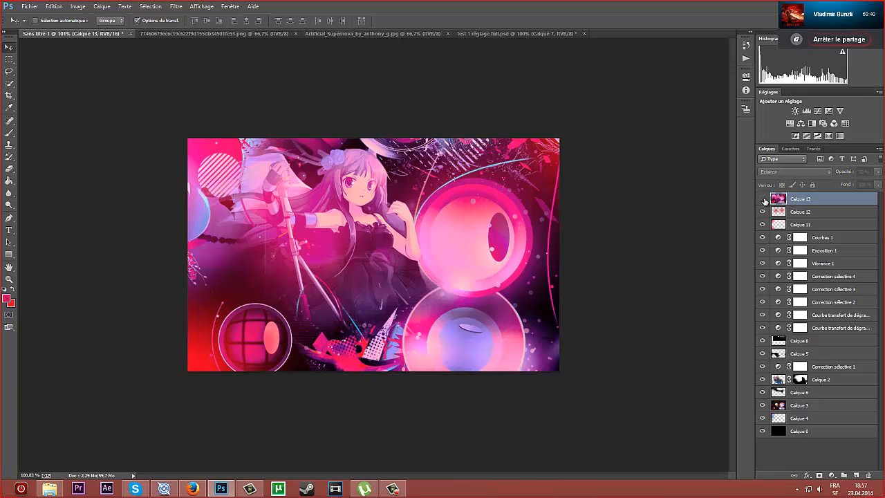
pyautogui.hotkey('ctrl', 'shift', 'alt', 'e')
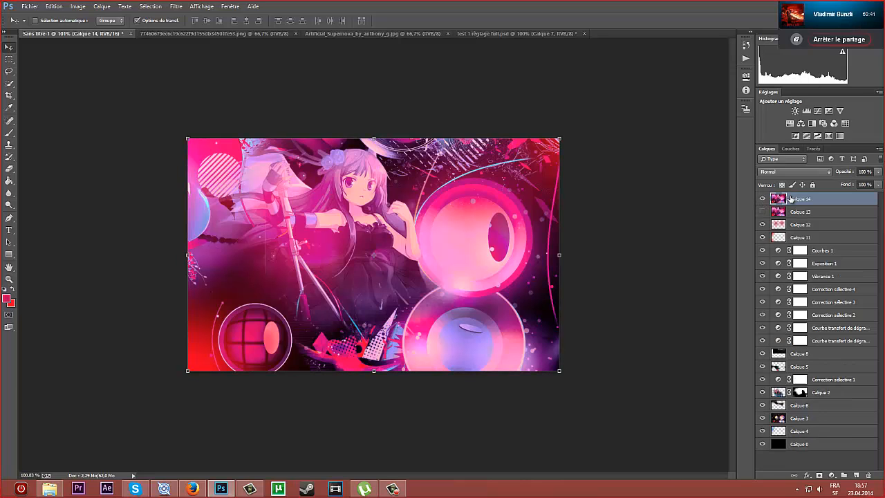
pyautogui.click(176, 7)
pyautogui.moveTo(237, 209)
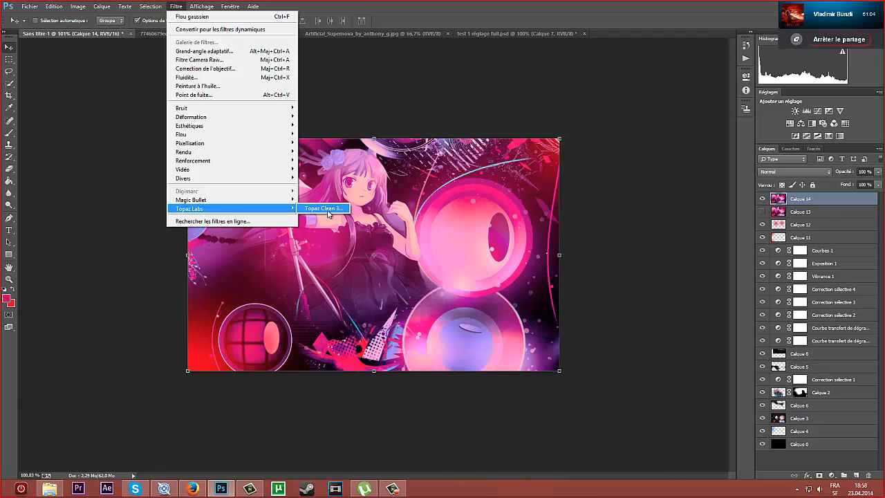
pyautogui.click(327, 209)
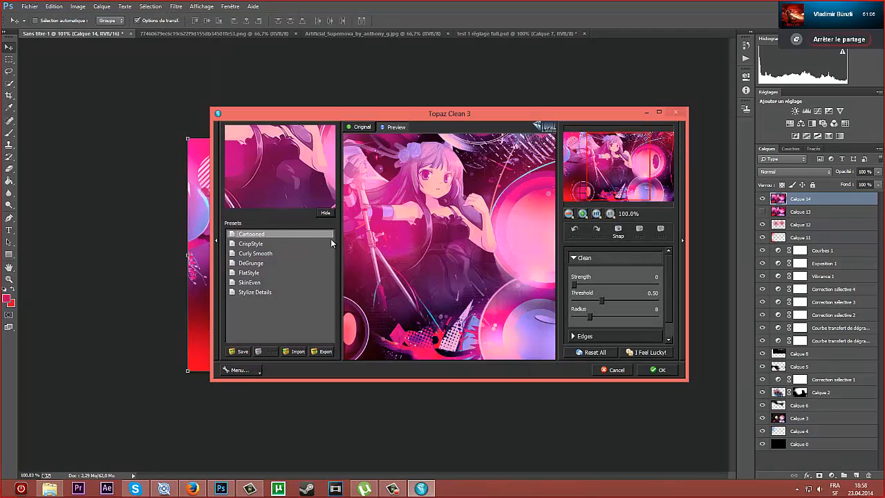
# - Apply the CrispStyle preset and set the Clean values to strength 3, threshold 1.18 and radius 12
pyautogui.click(259, 246)
pyautogui.click(260, 293)
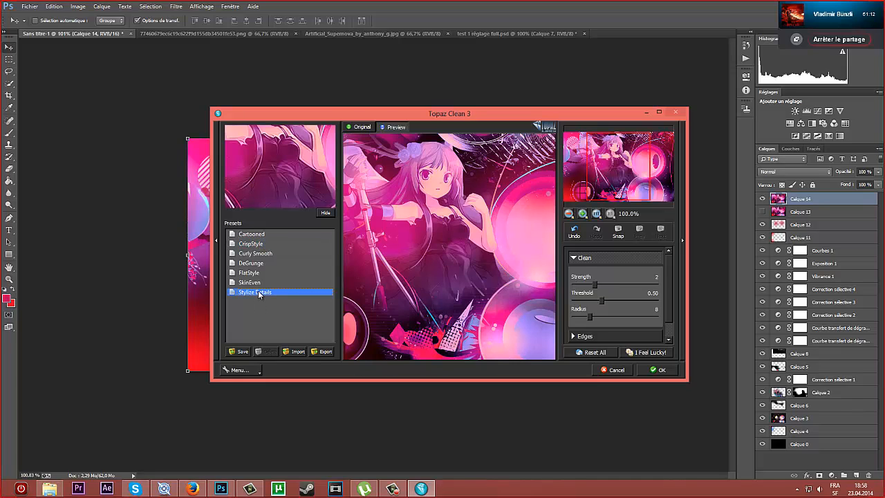
pyautogui.click(256, 244)
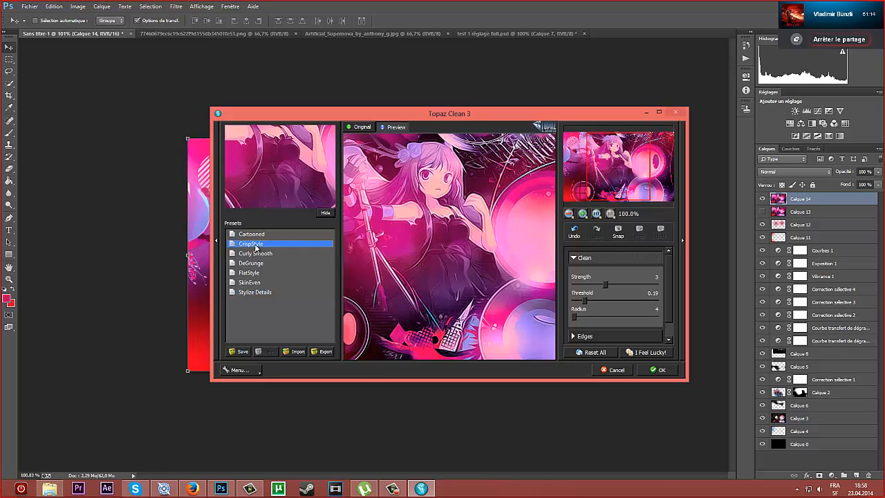
pyautogui.moveTo(595, 285); pyautogui.dragTo(609, 285)
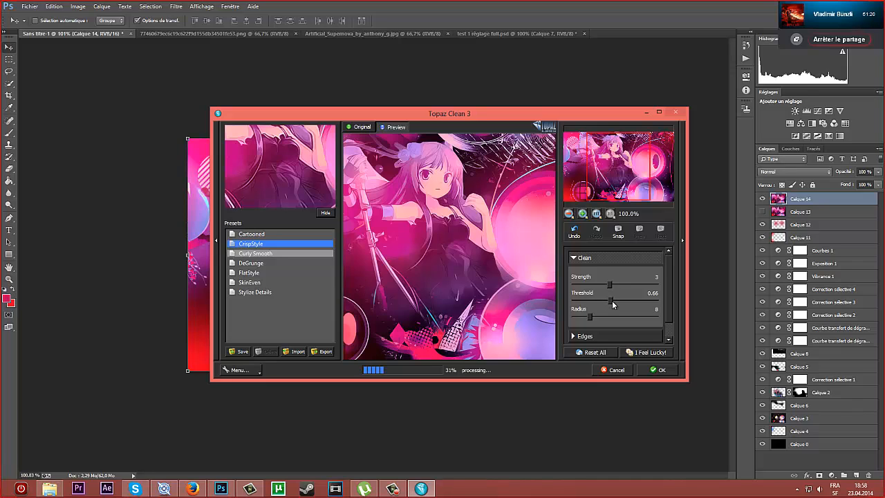
pyautogui.moveTo(611, 301); pyautogui.dragTo(642, 298)
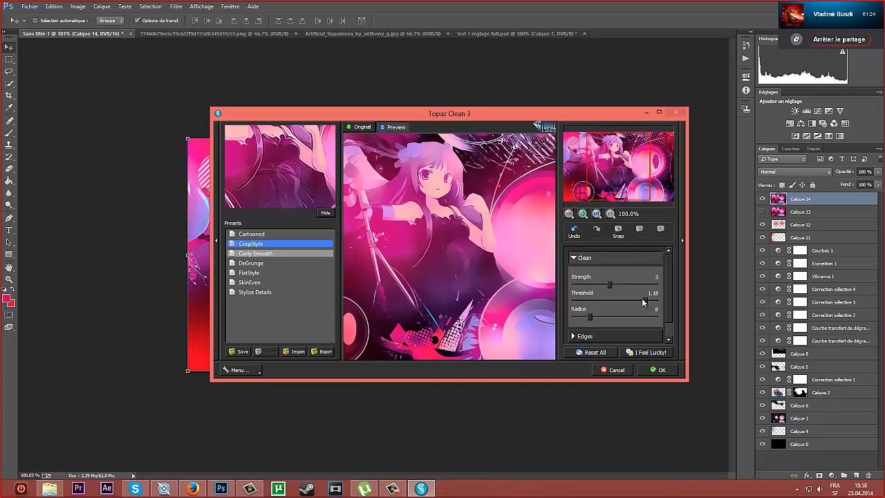
pyautogui.click(608, 319)
pyautogui.scroll(-1, 643, 328)
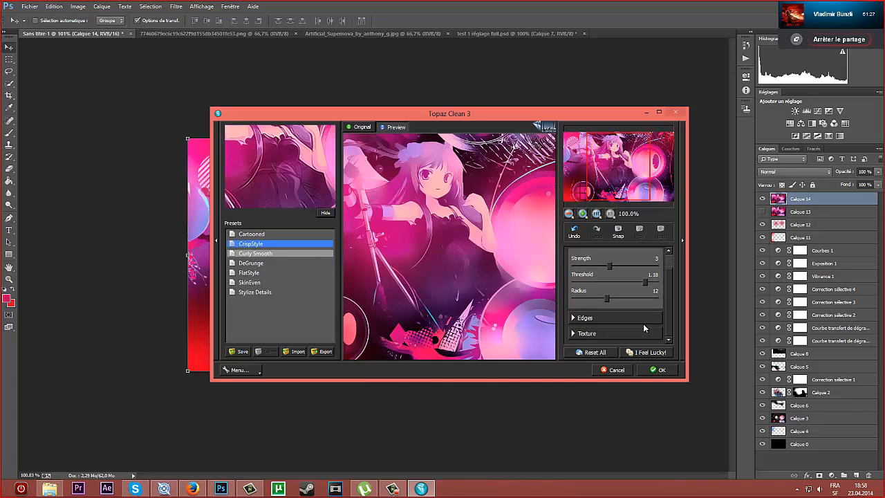
# - Set the Edges radius to 4.00 and the edge sharpness to 2.23
pyautogui.click(574, 320)
pyautogui.scroll(-1, 665, 324)
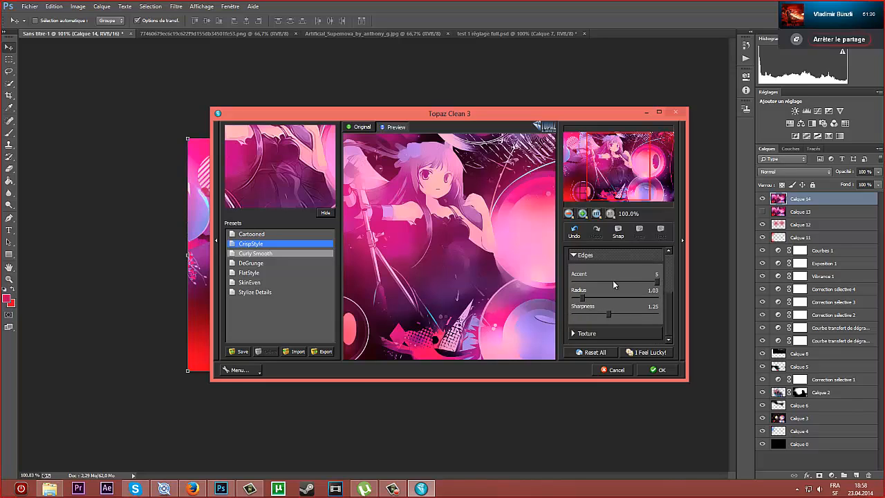
pyautogui.moveTo(583, 298); pyautogui.dragTo(661, 303)
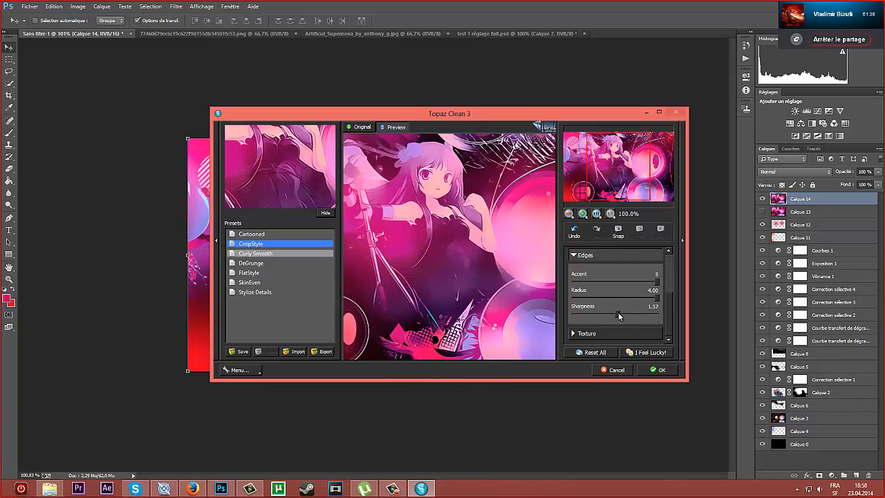
pyautogui.moveTo(632, 314); pyautogui.dragTo(645, 314)
# - Set the Texture values to texture 0.29, boost 2.60 and size 1.38
pyautogui.click(572, 333)
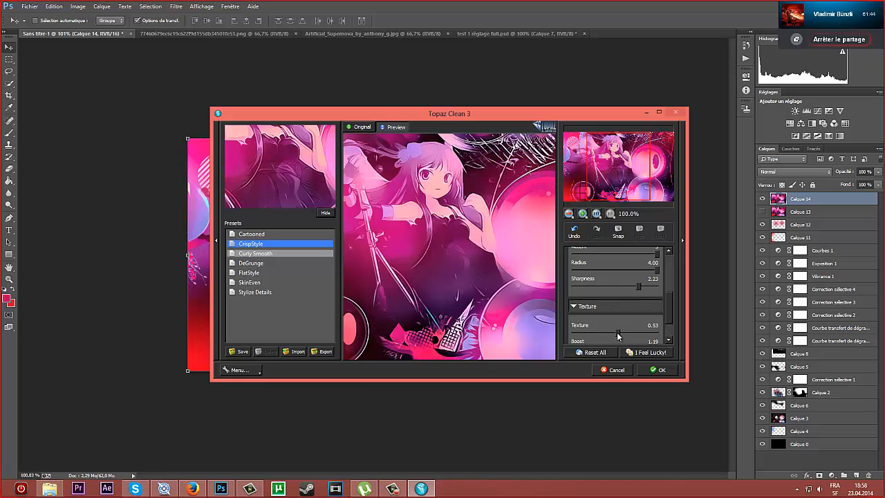
pyautogui.moveTo(617, 335); pyautogui.dragTo(663, 337)
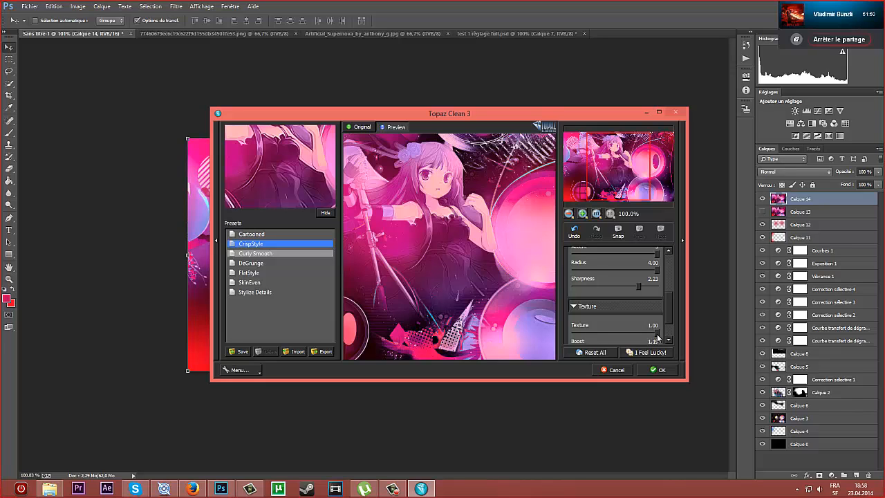
pyautogui.moveTo(659, 336); pyautogui.dragTo(546, 335)
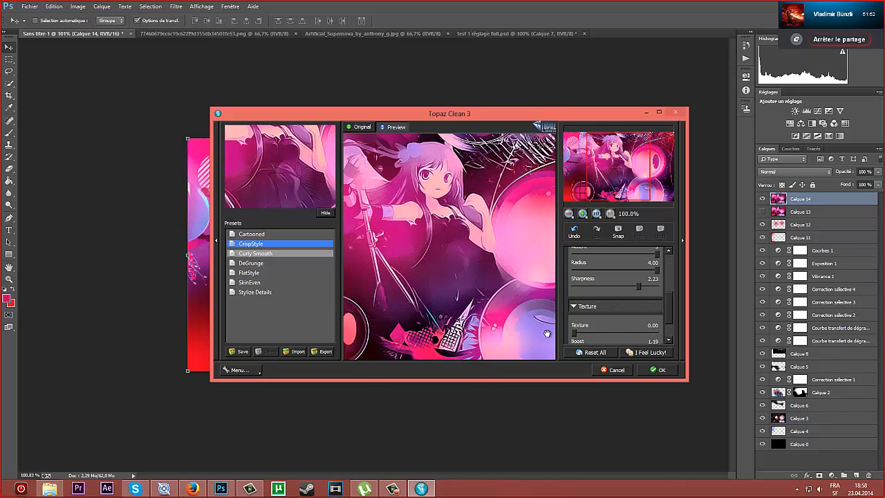
pyautogui.moveTo(575, 333); pyautogui.dragTo(606, 334)
pyautogui.scroll(-2, 669, 313)
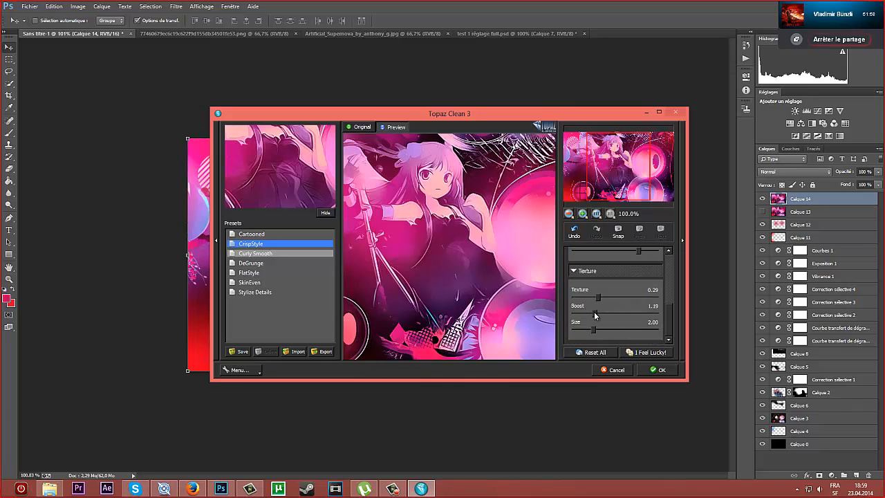
pyautogui.moveTo(613, 314); pyautogui.dragTo(585, 336)
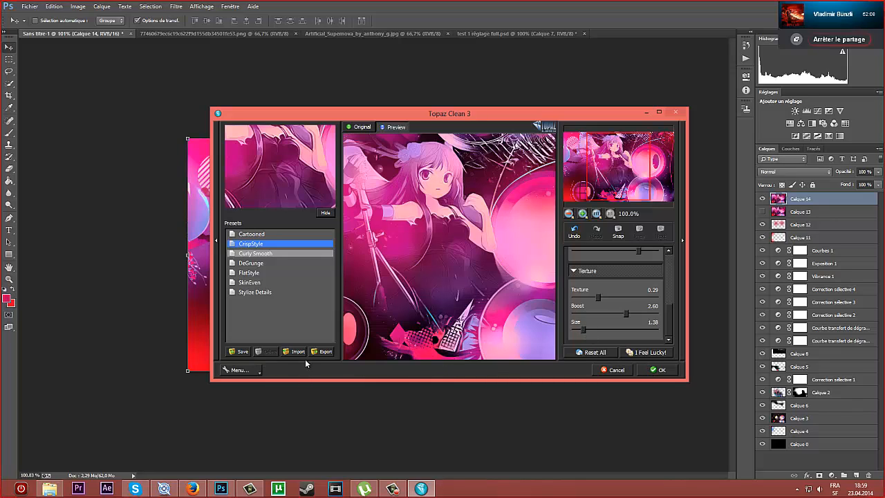
# - Save the Topaz Clean settings as the preset "presert 1" and apply the filter to Calque 14
pyautogui.click(240, 352)
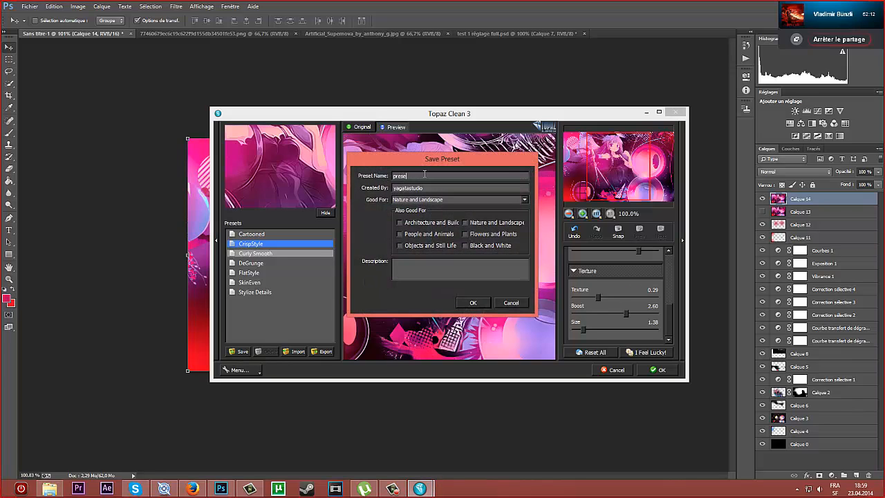
pyautogui.click(470, 304)
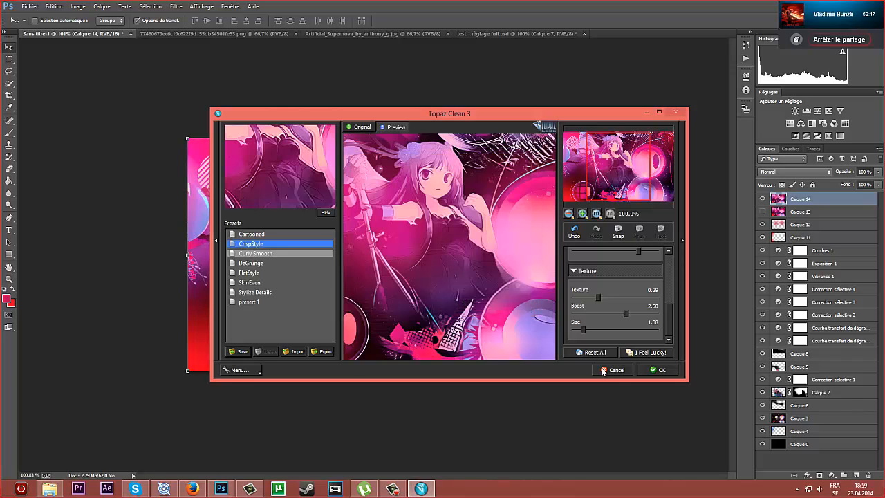
pyautogui.click(661, 370)
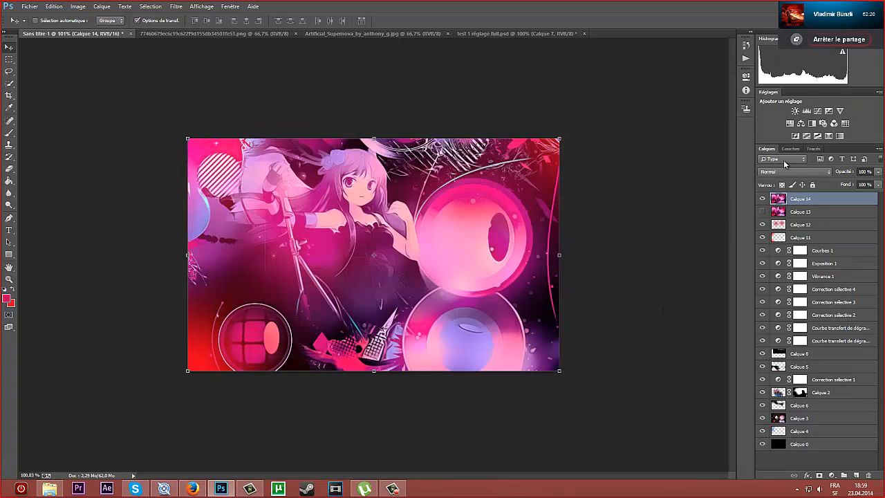
# - Set Calque 14 to the Eclaircir blend mode and move Calque 13 above it in the layer stack
pyautogui.click(795, 172)
pyautogui.click(775, 247)
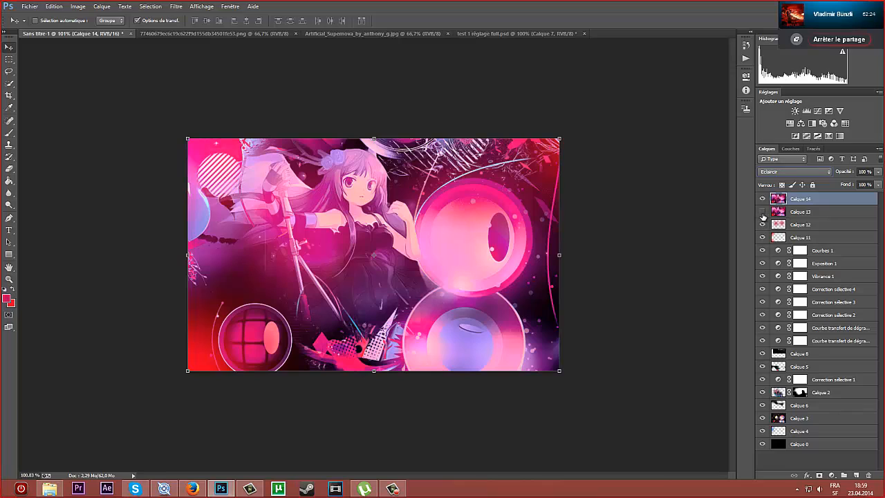
pyautogui.click(762, 212)
pyautogui.click(763, 212)
pyautogui.moveTo(784, 213); pyautogui.dragTo(769, 206)
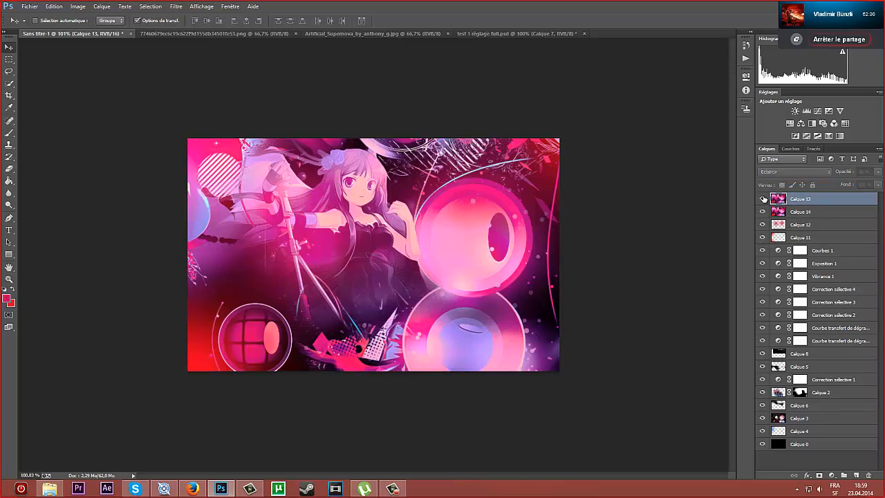
# - Compare the artwork with and without Calque 13, select Calque 14, and leave Calque 13 visible
pyautogui.click(764, 199)
pyautogui.click(764, 199)
pyautogui.click(763, 199)
pyautogui.click(763, 199)
pyautogui.click(801, 213)
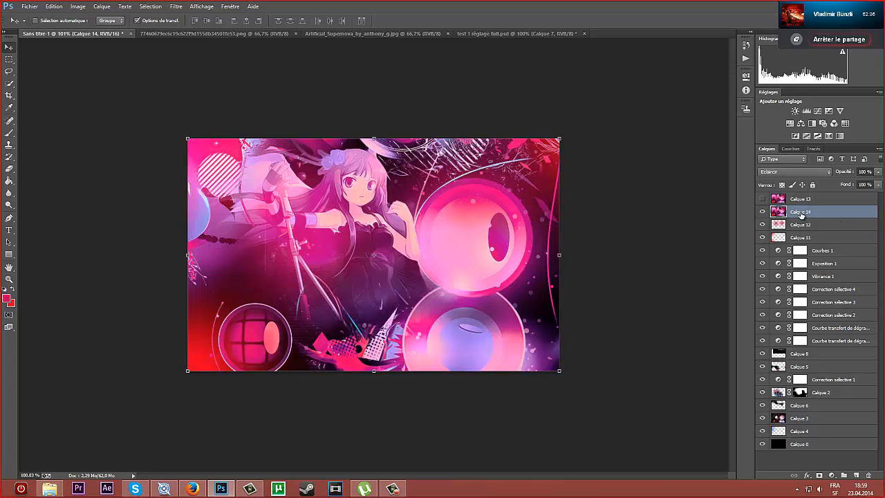
pyautogui.click(763, 200)
# - Look at test 1 réglage full.psd, and open the images test 5 réglage and avatar Yu-Kun from the essaie folder
pyautogui.click(468, 36)
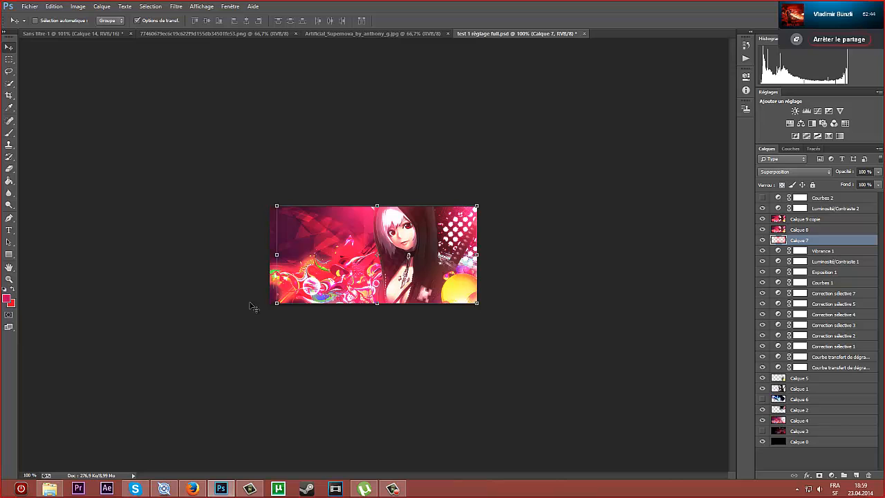
pyautogui.click(40, 36)
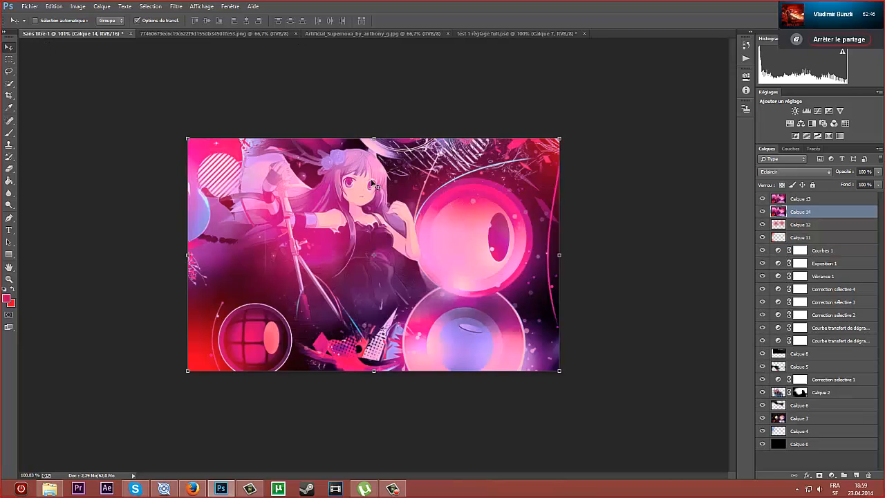
pyautogui.hotkey('ctrl', 'o')
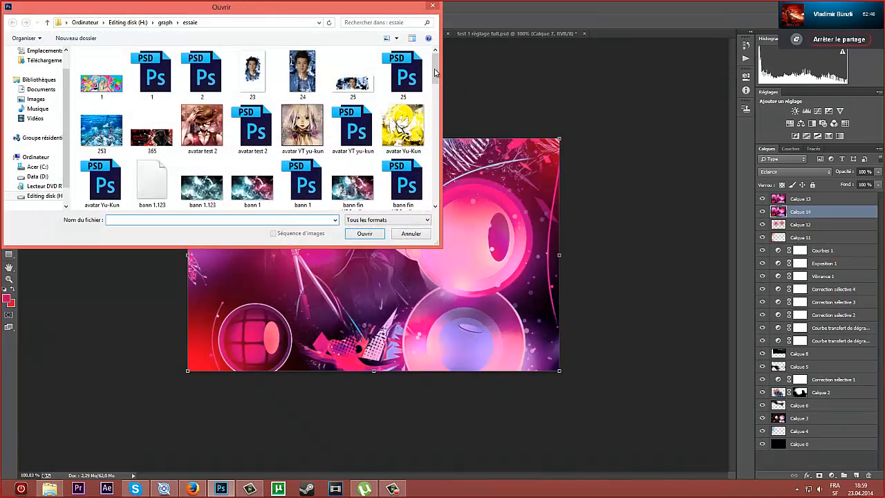
pyautogui.moveTo(435, 72); pyautogui.dragTo(417, 159)
pyautogui.click(397, 121)
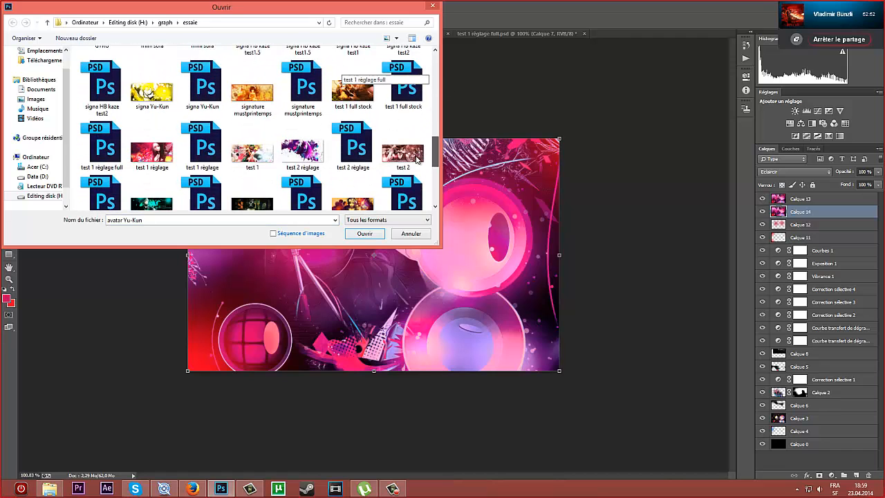
pyautogui.scroll(-1, 373, 152)
pyautogui.keyDown('ctrl'); pyautogui.click(352, 150); pyautogui.keyUp('ctrl')
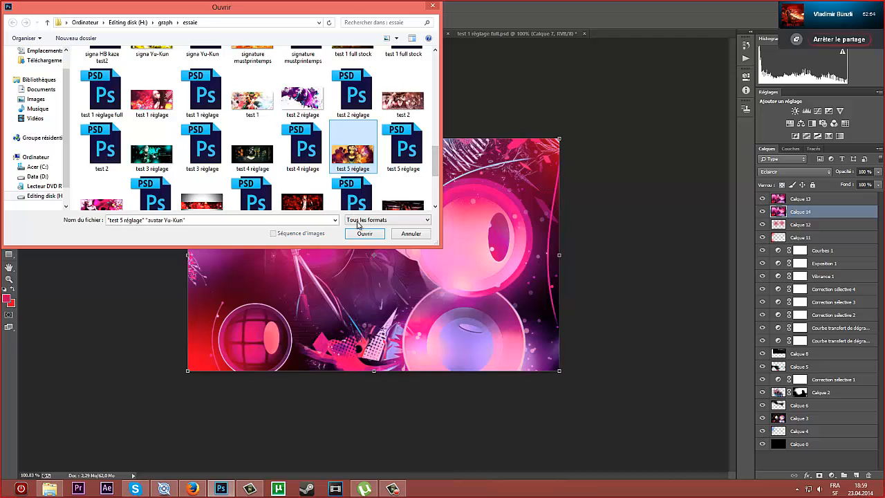
pyautogui.click(364, 233)
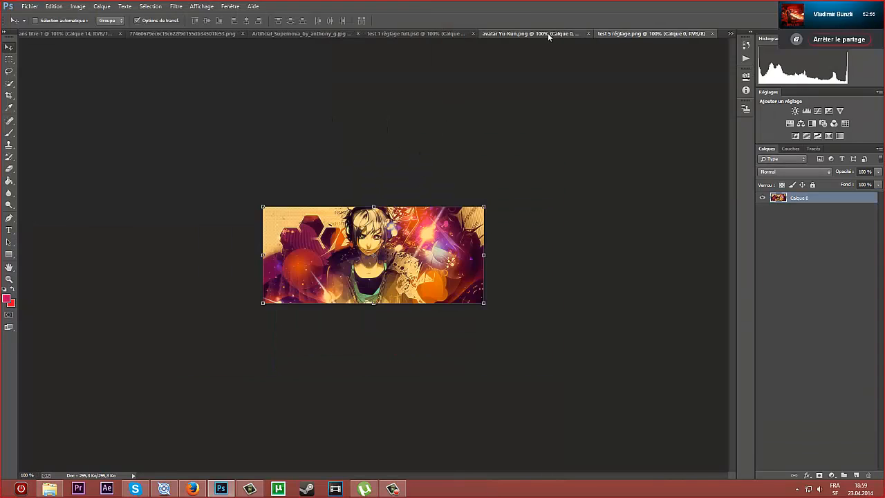
# - View the newly opened avatar Yu-Kun.png and test 5 réglage.png images, and close both to return to the artwork
pyautogui.click(547, 33)
pyautogui.click(634, 31)
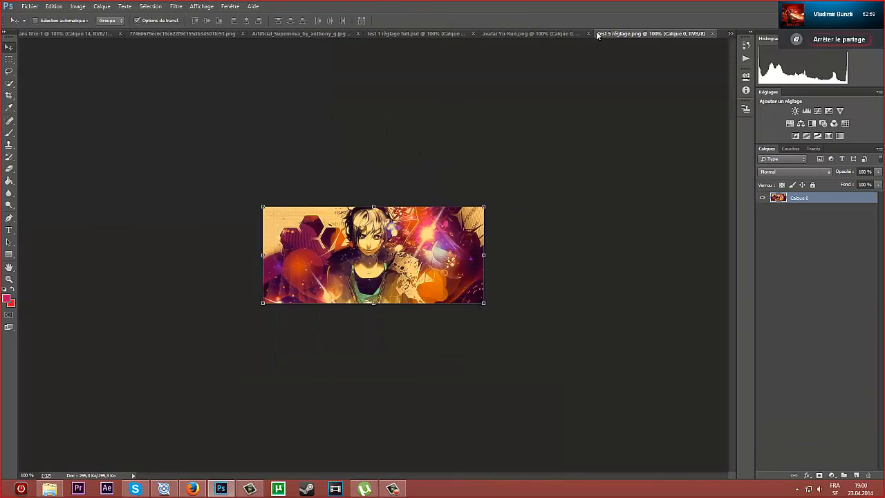
pyautogui.click(588, 34)
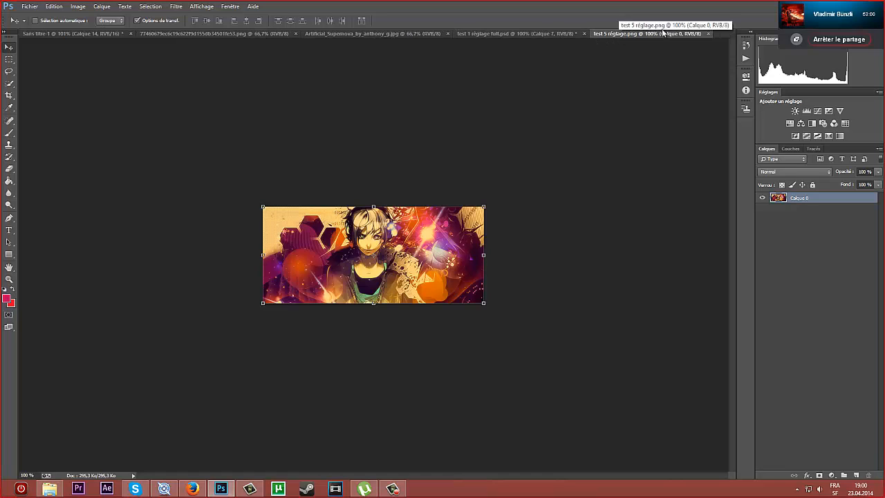
pyautogui.click(708, 33)
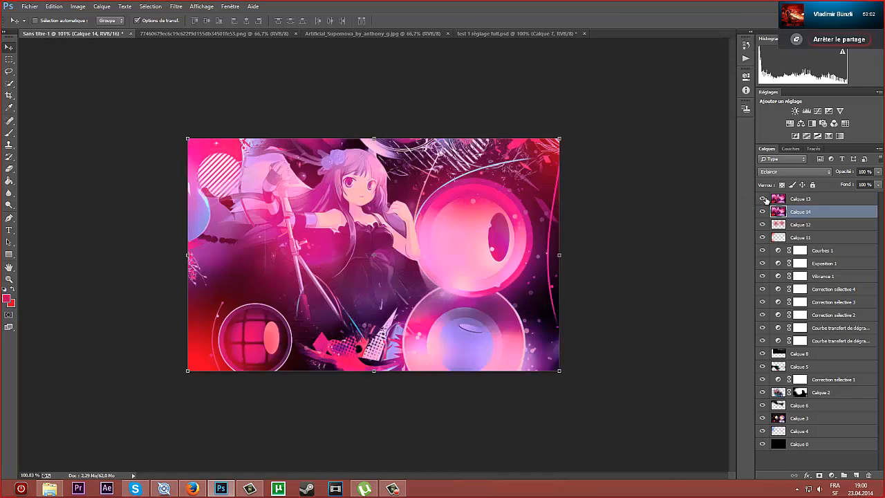
# - Hide Calque 14, select Calque 13 with its visibility on, and set its opacity to 100 %
pyautogui.click(763, 198)
pyautogui.click(763, 212)
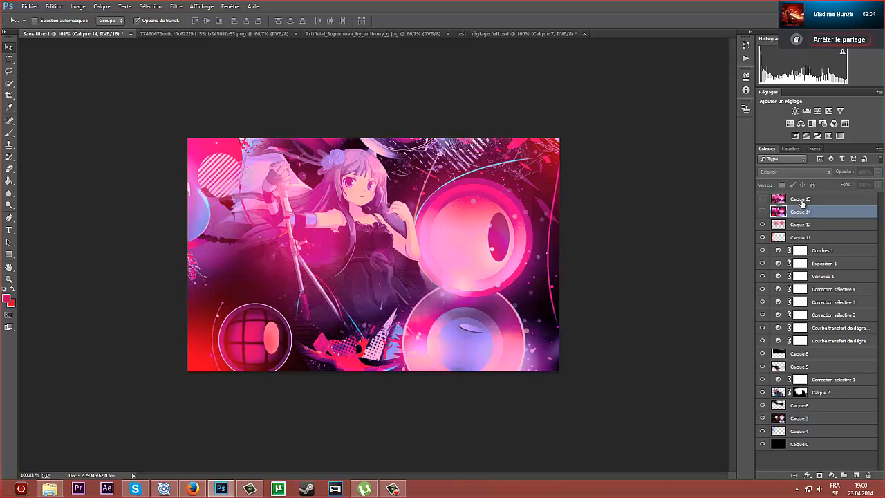
pyautogui.click(802, 200)
pyautogui.click(763, 199)
pyautogui.click(864, 171)
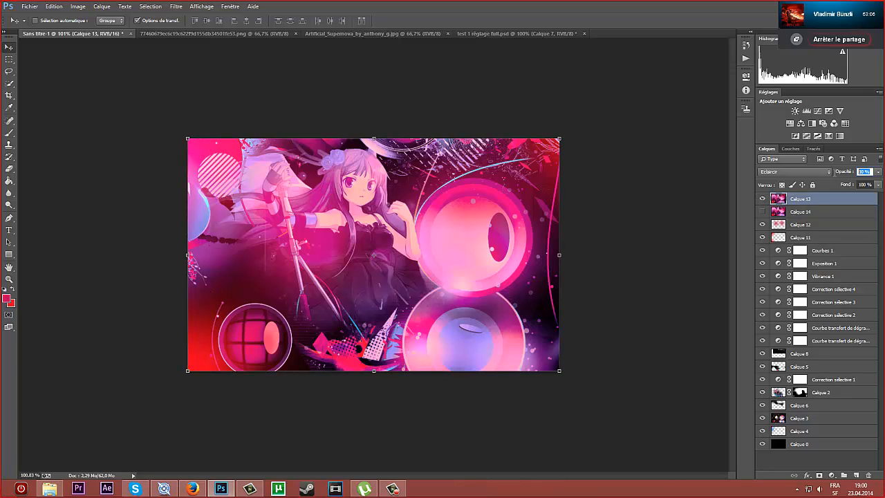
pyautogui.write('100')
pyautogui.press('Return')
# - Move Calque 13 below Calque 14 in the layer stack, and make Calque 14 visible and active
pyautogui.moveTo(819, 199); pyautogui.dragTo(806, 216)
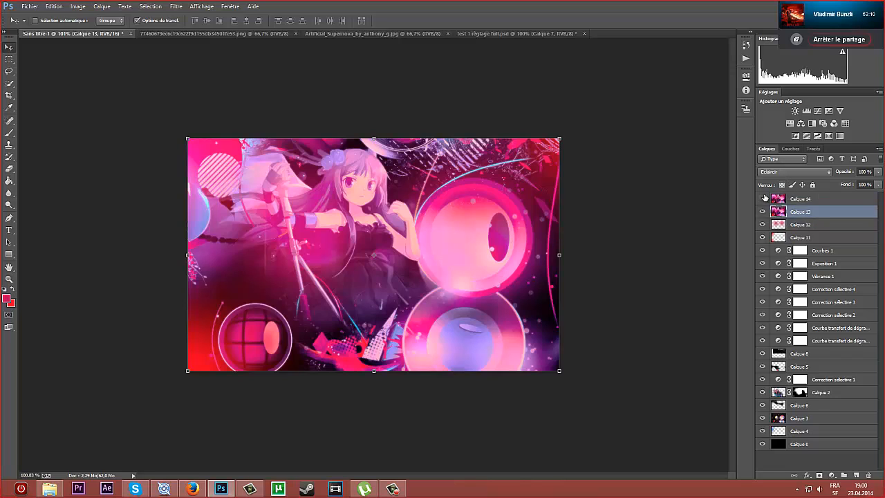
pyautogui.click(762, 198)
pyautogui.click(802, 201)
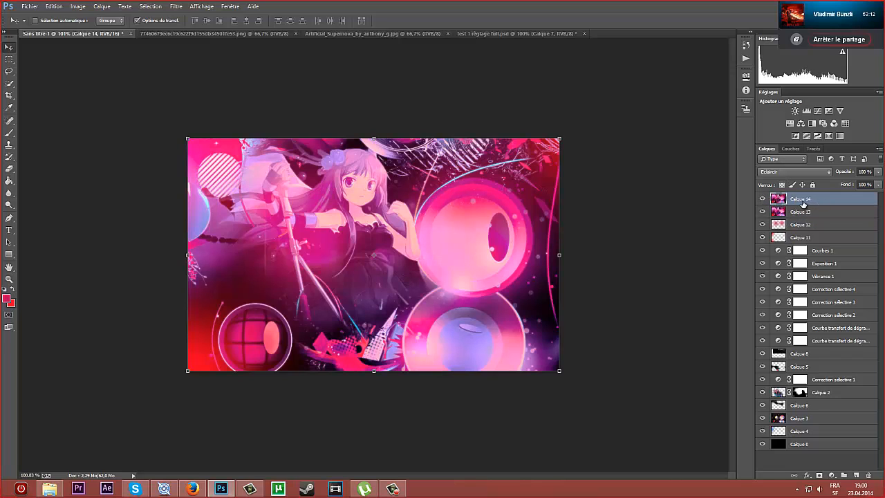
# - Stamp all visible layers into a new top layer and sharpen it with the Accentuation filter at a gain of 45 %
pyautogui.click(177, 7)
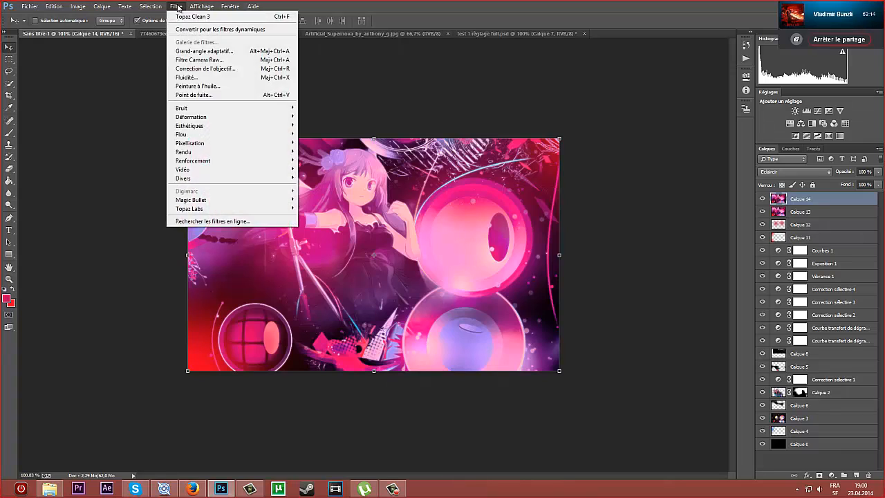
pyautogui.click(177, 7)
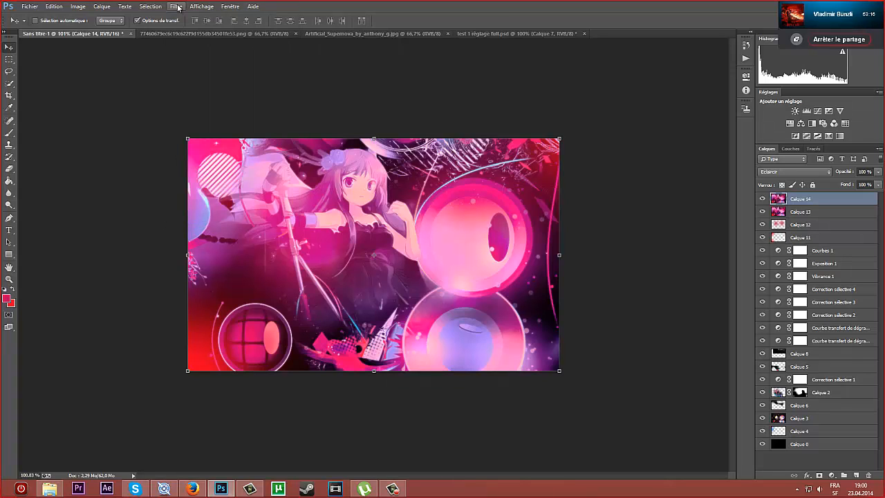
pyautogui.hotkey('ctrl', 'alt', 'shift', 'e')
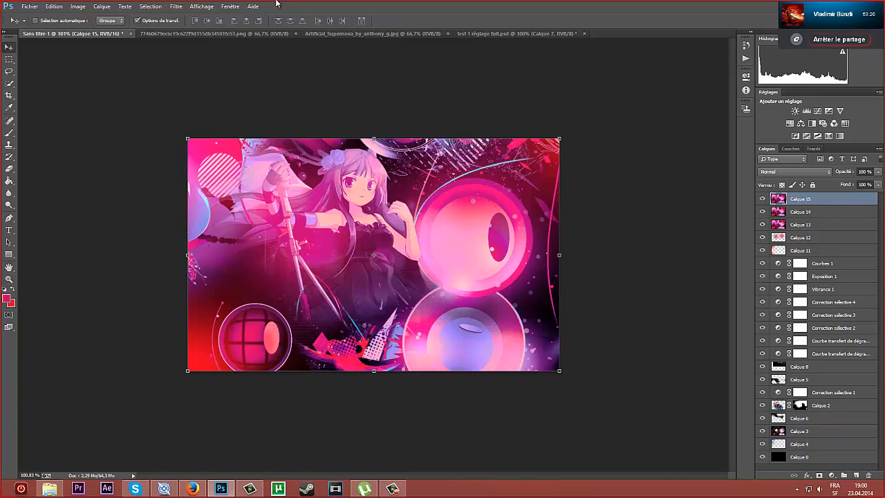
pyautogui.click(183, 7)
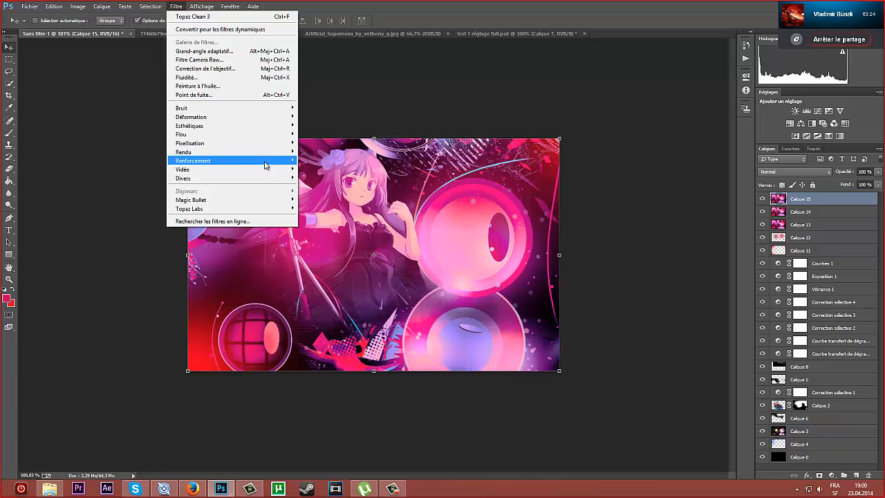
pyautogui.moveTo(268, 163)
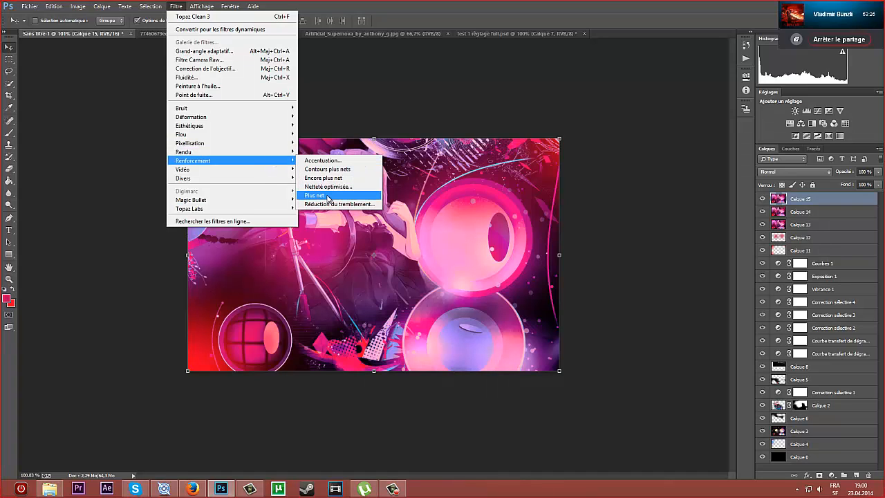
pyautogui.click(321, 161)
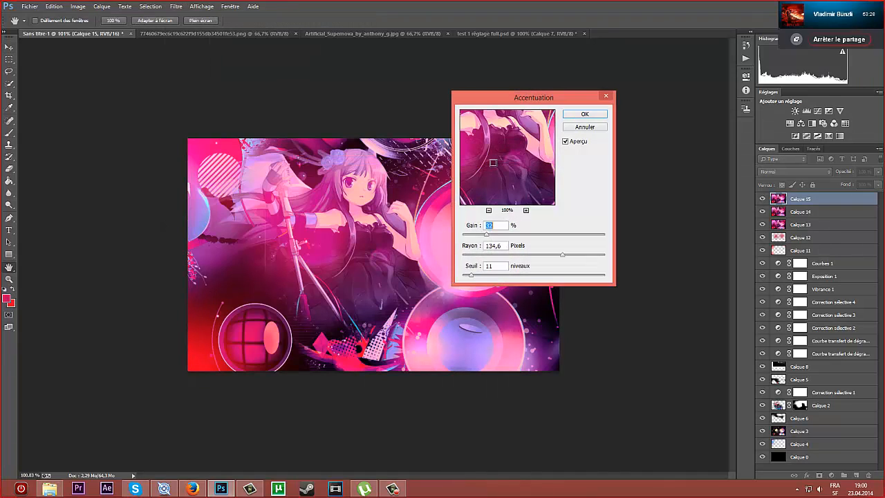
pyautogui.moveTo(488, 235); pyautogui.dragTo(492, 236)
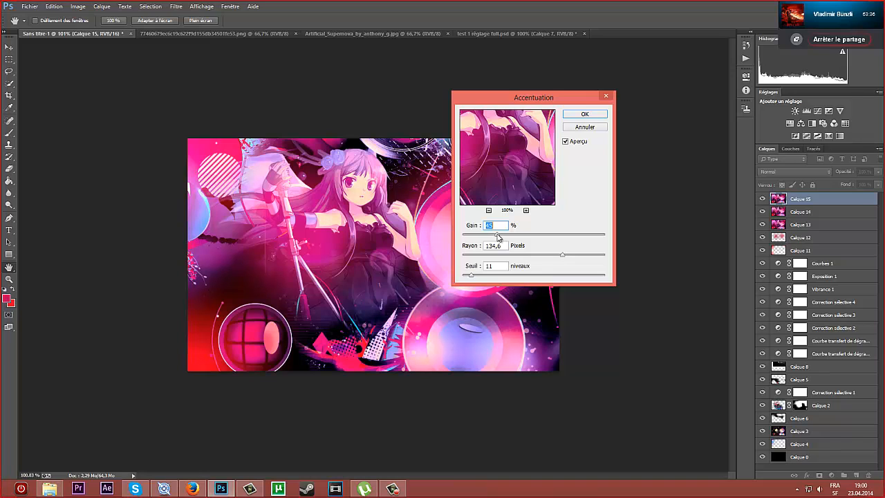
pyautogui.click(585, 114)
# - Set Calque 15 to the Eclaircir blend mode and hide Calque 13
pyautogui.click(776, 172)
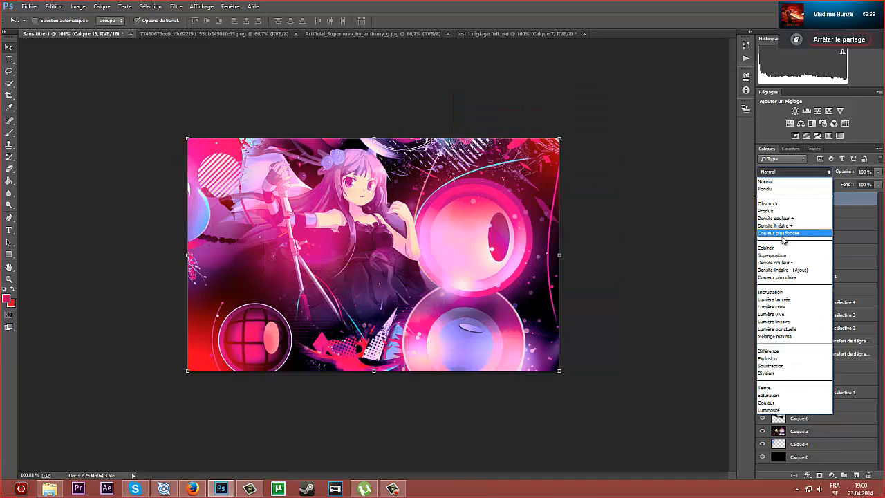
pyautogui.click(778, 242)
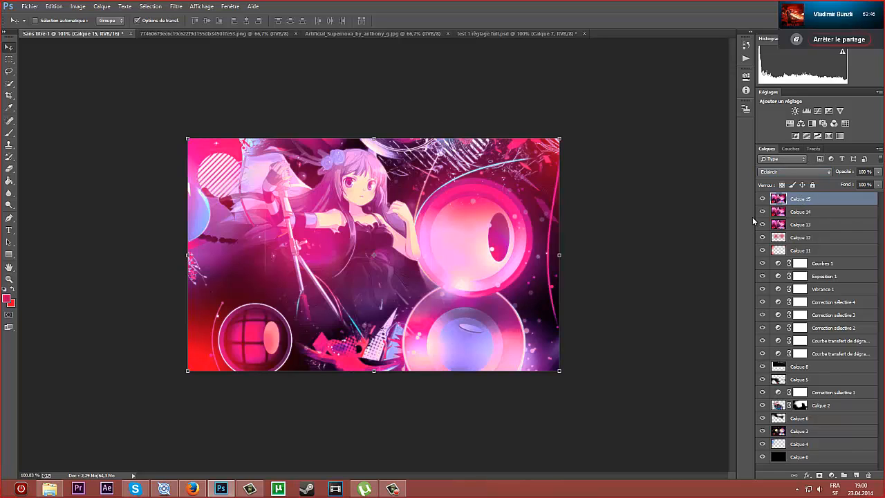
pyautogui.click(762, 225)
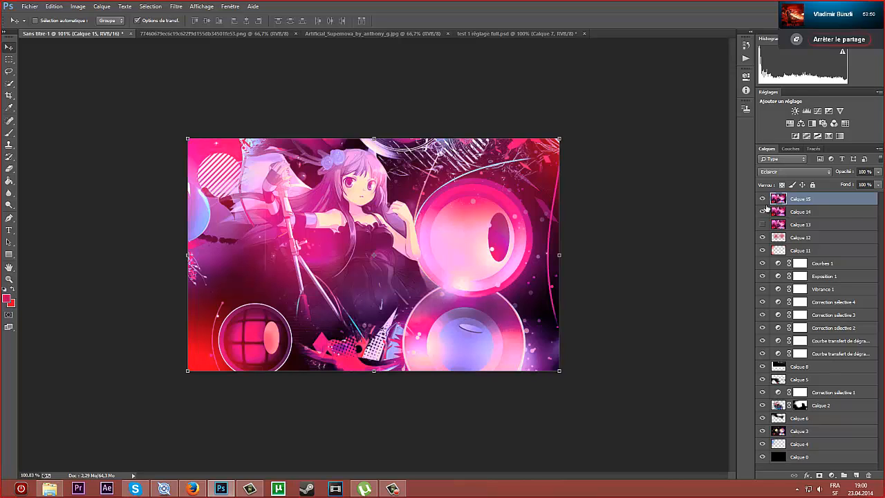
# - Place Calque 14 above Calque 15 in the layer stack and keep Calque 14 selected
pyautogui.moveTo(766, 208); pyautogui.dragTo(788, 199)
pyautogui.click(798, 213)
pyautogui.click(799, 201)
# - Add a Niveaux adjustment layer above Calque 14 and raise its black input level slightly to deepen the shadows
pyautogui.click(806, 111)
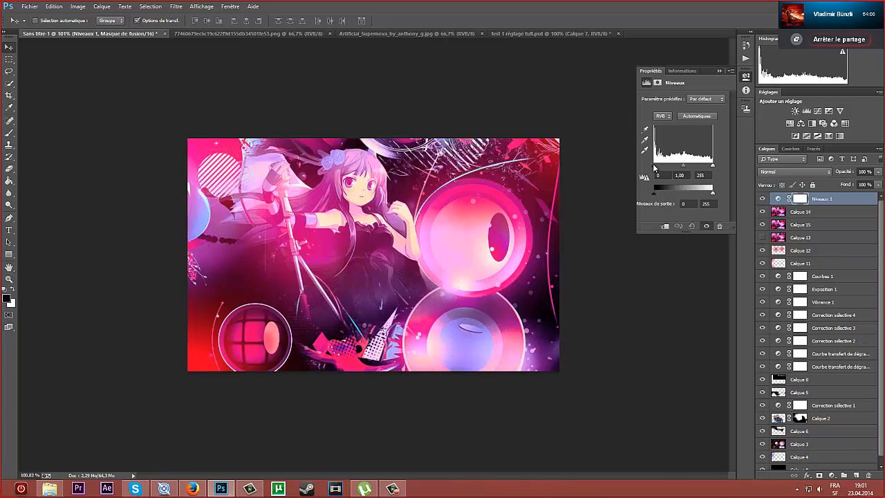
pyautogui.moveTo(654, 167); pyautogui.dragTo(660, 169)
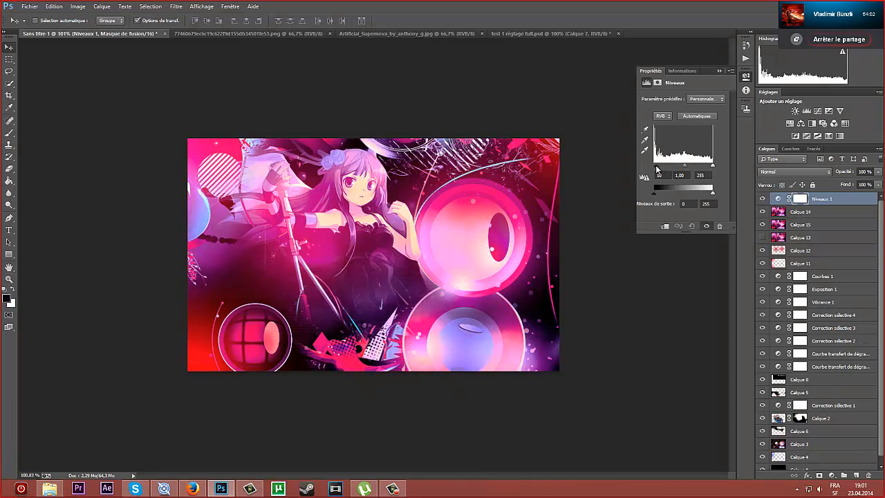
pyautogui.click(720, 70)
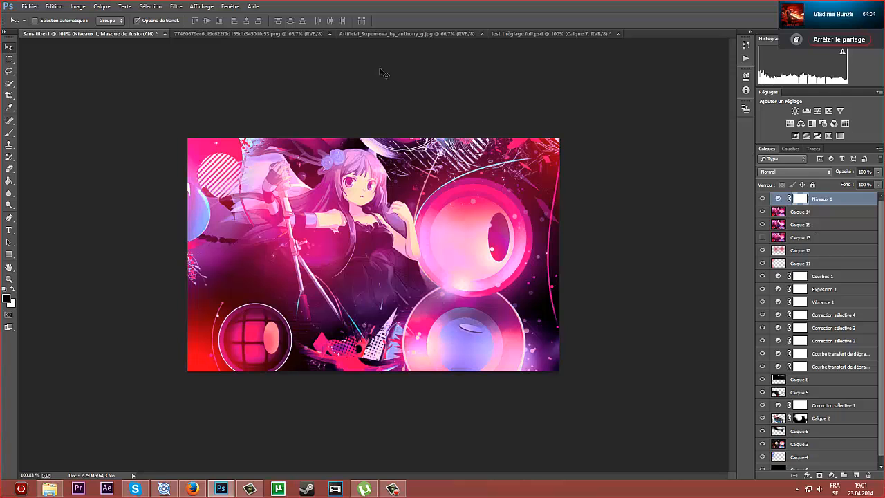
# - Compare the colours of the other open reference images and test 1 réglage full.psd, and return to the Sans titre-1 artwork
pyautogui.click(388, 33)
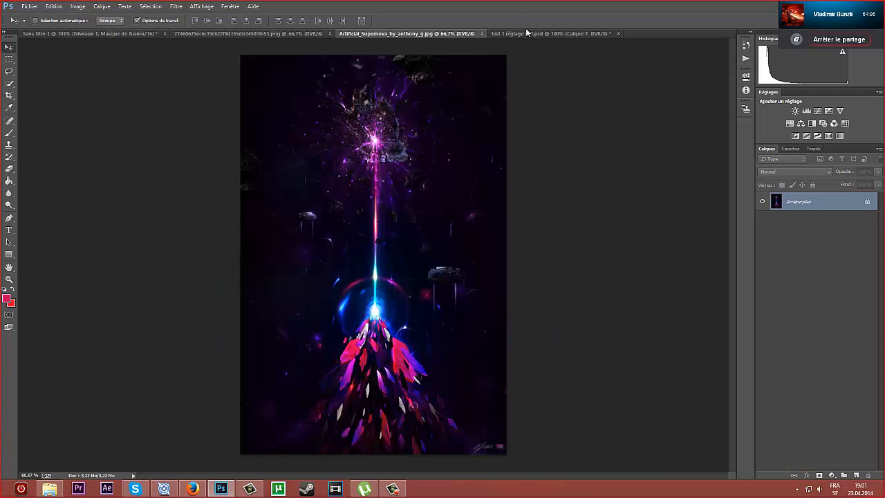
pyautogui.click(527, 33)
pyautogui.click(330, 32)
pyautogui.click(357, 31)
pyautogui.click(518, 33)
pyautogui.click(377, 33)
pyautogui.click(280, 34)
pyautogui.click(456, 33)
pyautogui.click(512, 33)
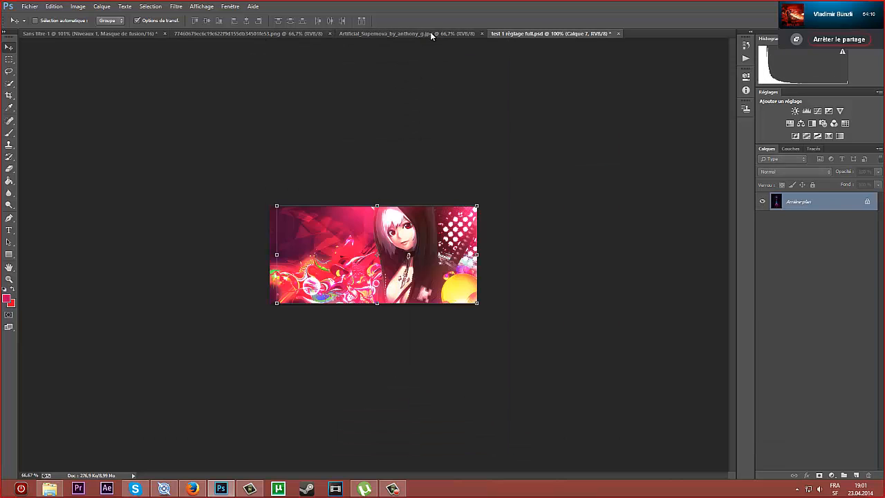
pyautogui.click(429, 32)
pyautogui.click(268, 31)
pyautogui.click(140, 33)
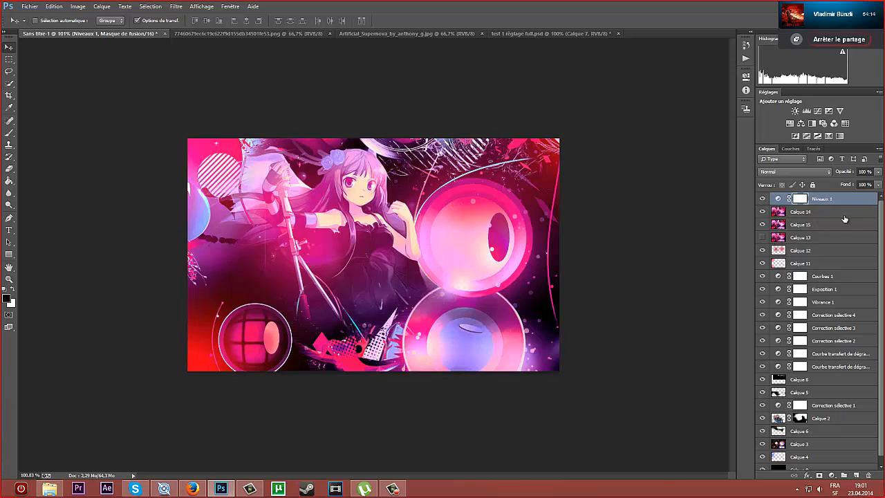
# - Add a Filtre photo adjustment layer above Niveaux 1, try several filter colours and choose Jaune at 25 % density
pyautogui.click(823, 124)
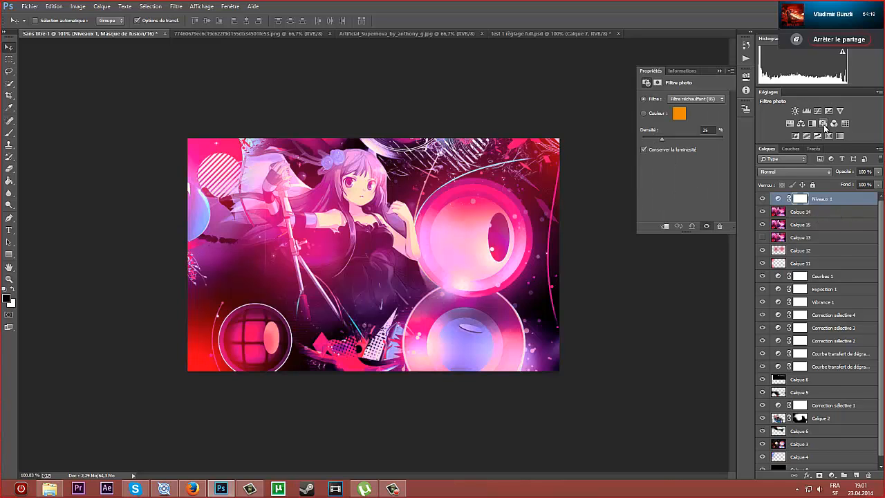
pyautogui.click(688, 99)
pyautogui.click(681, 122)
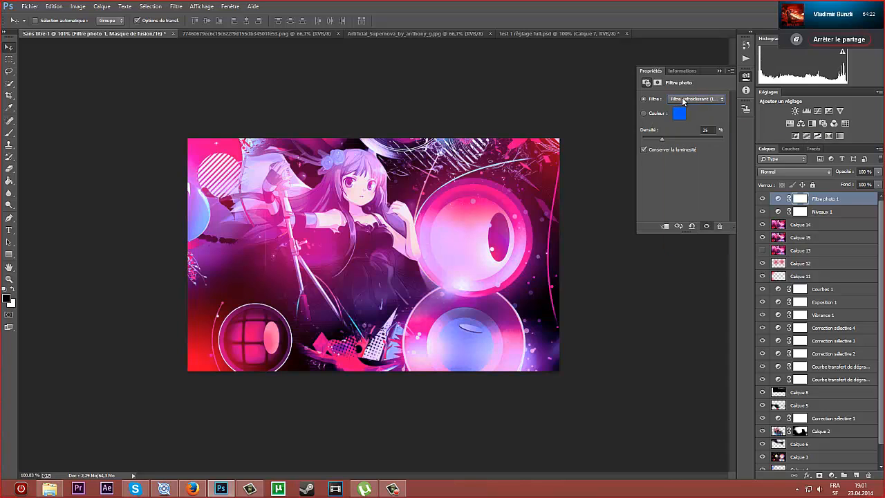
pyautogui.scroll(-2, 684, 100)
pyautogui.scroll(-2, 683, 100)
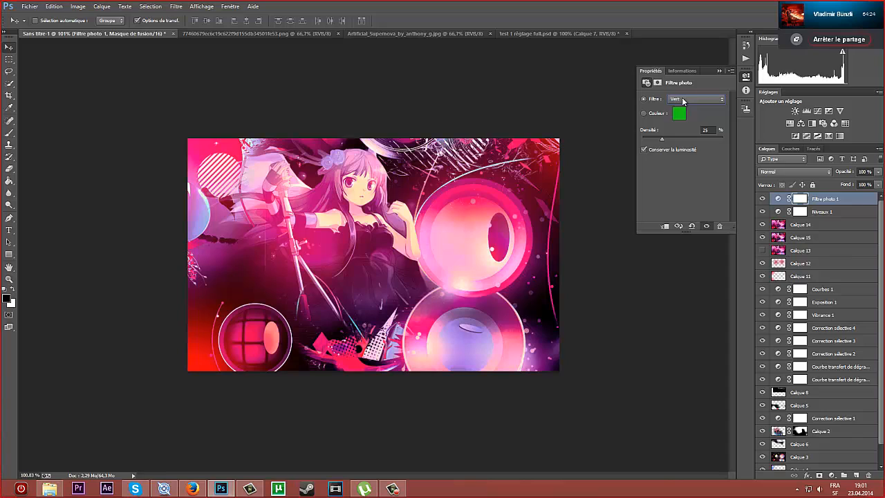
pyautogui.scroll(1, 683, 100)
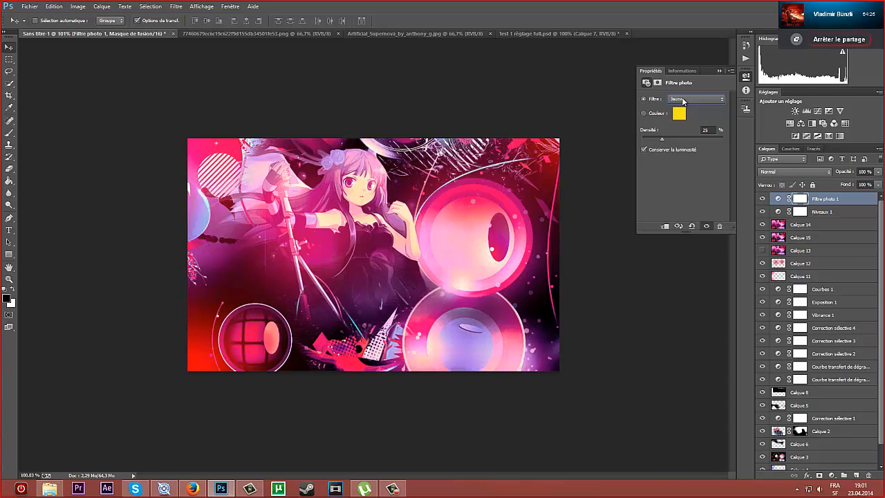
pyautogui.click(719, 70)
# - Compare the artwork with and without the Filtre photo 1 adjustment, and make Calque 13 visible
pyautogui.click(762, 199)
pyautogui.click(762, 199)
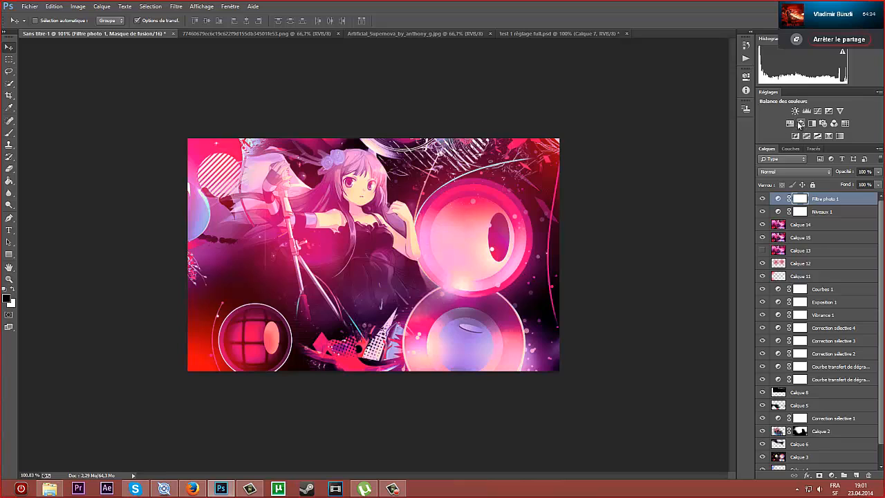
pyautogui.click(761, 248)
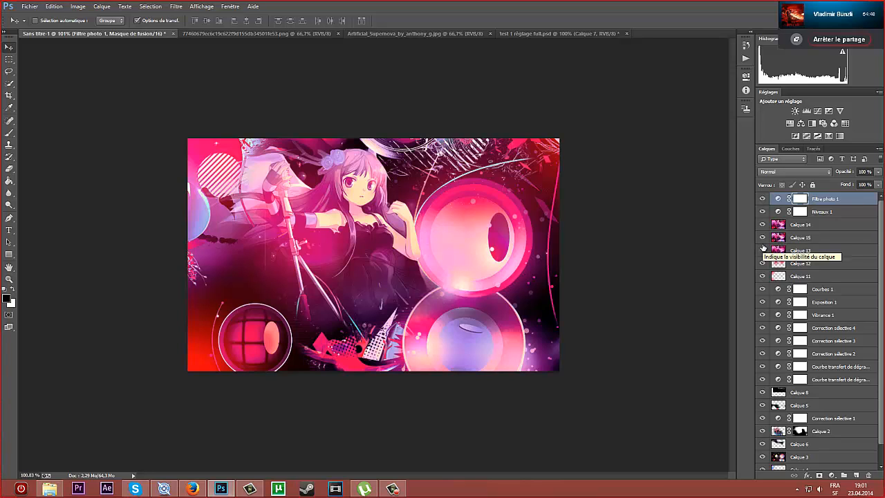
# - Hide Calque 13 and review the whole layer stack from Filtre photo 1 down to Calque 0
pyautogui.click(763, 250)
pyautogui.scroll(-1, 763, 249)
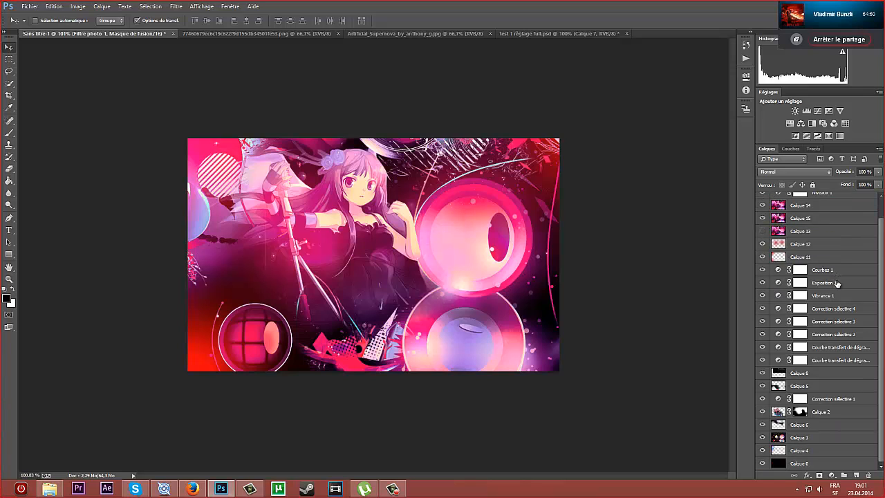
pyautogui.scroll(1, 835, 311)
pyautogui.scroll(-1, 833, 309)
pyautogui.scroll(1, 783, 257)
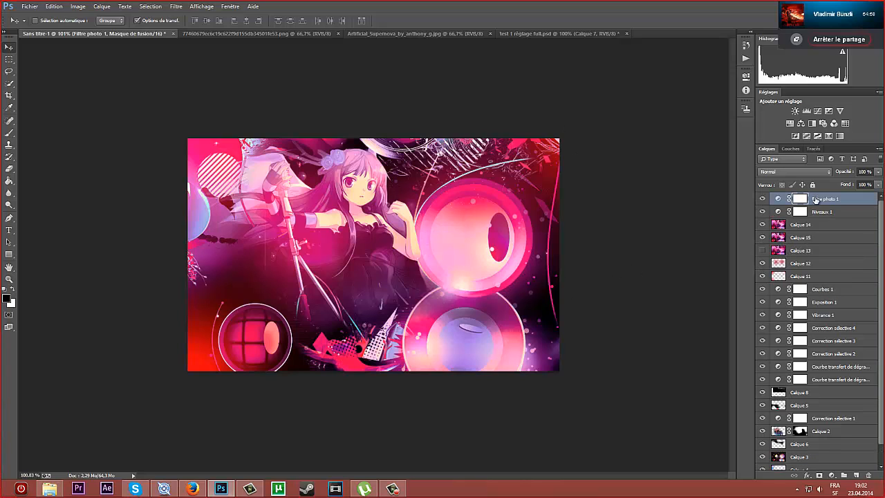
pyautogui.scroll(-1, 823, 335)
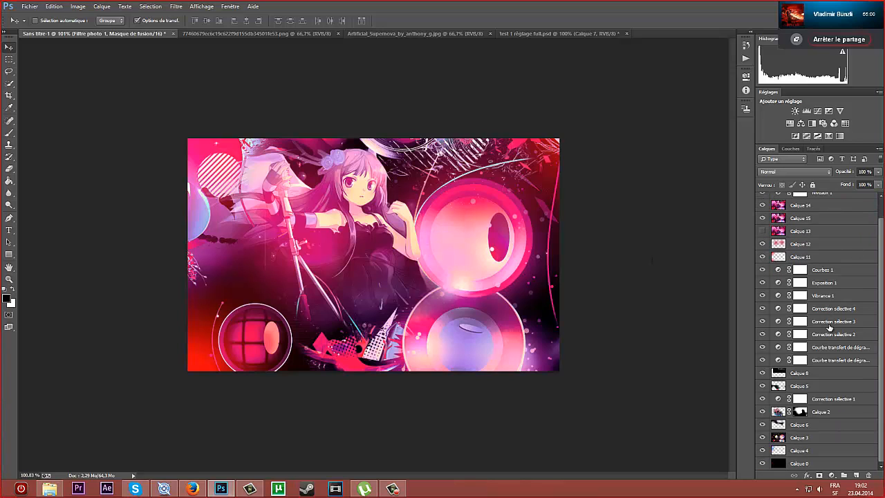
# - Check Calque 12 and Calque 11, select Calque 13 and compare the artwork with and without it, keeping it hidden
pyautogui.click(816, 248)
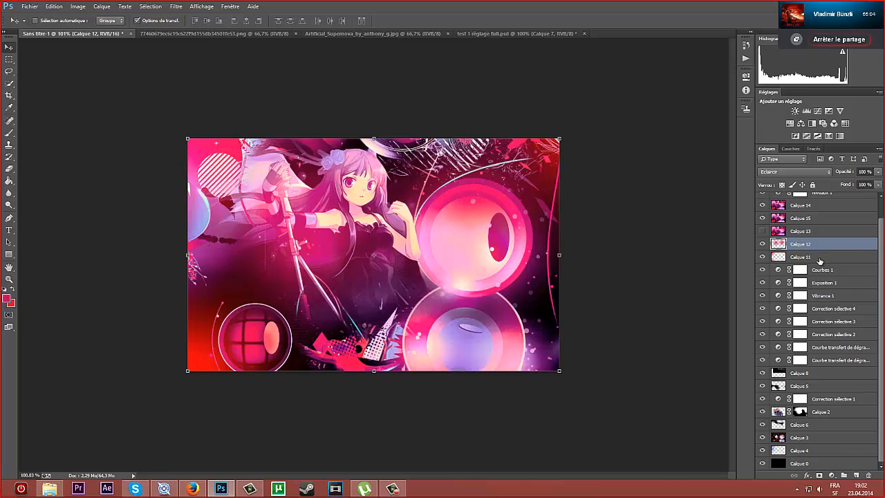
pyautogui.click(821, 260)
pyautogui.scroll(1, 832, 238)
pyautogui.click(797, 250)
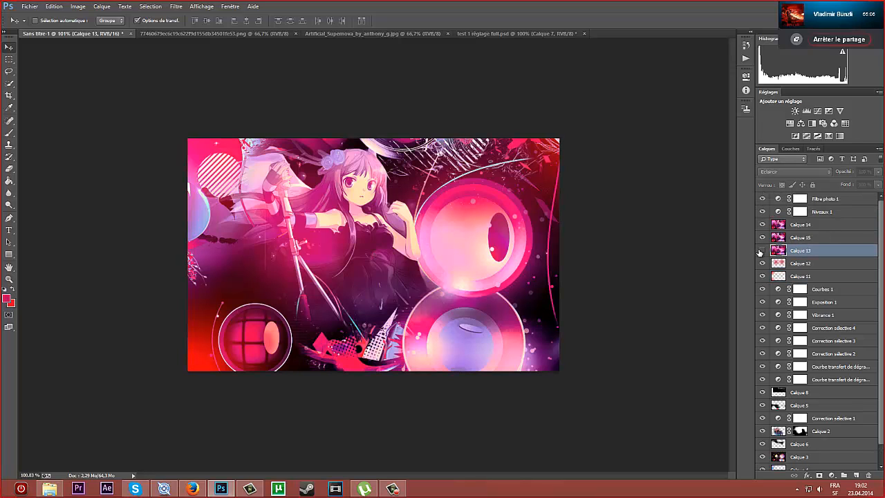
pyautogui.click(762, 250)
pyautogui.click(761, 251)
pyautogui.click(761, 252)
pyautogui.click(762, 252)
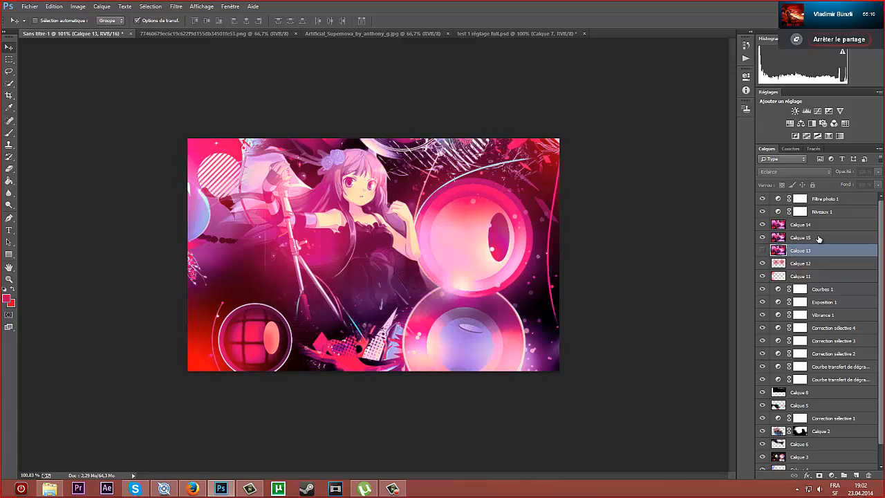
pyautogui.scroll(-1, 821, 235)
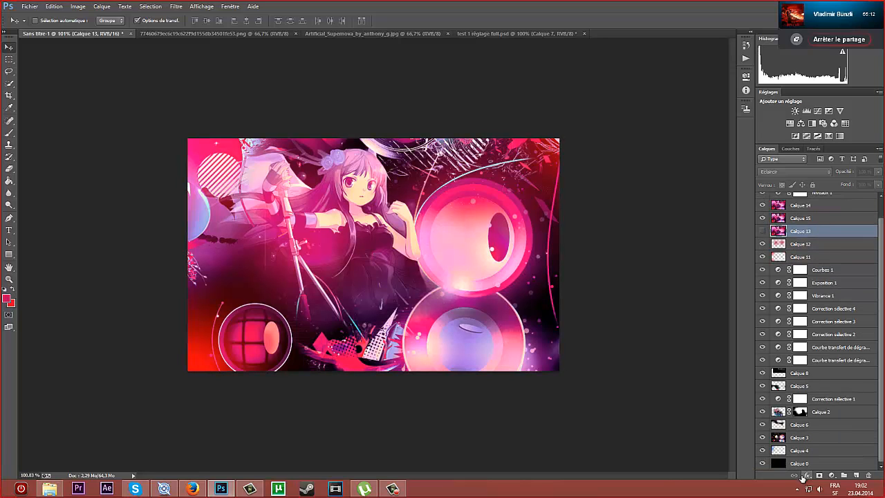
pyautogui.scroll(1, 809, 435)
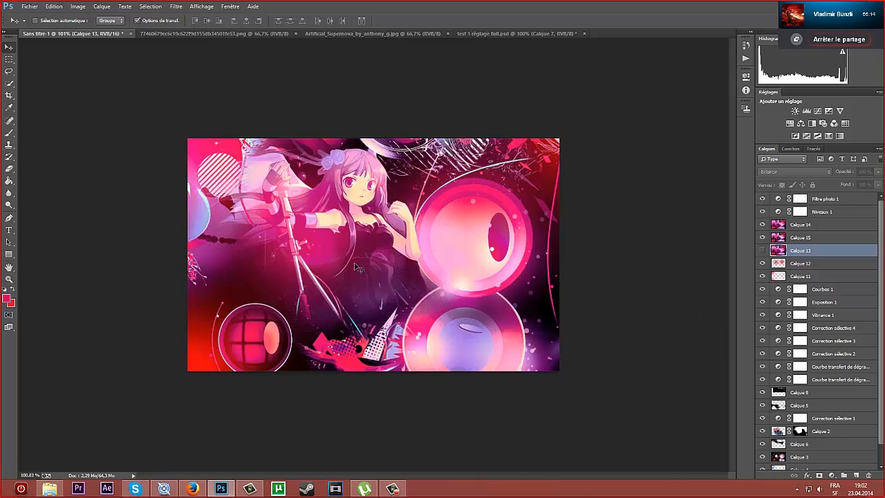